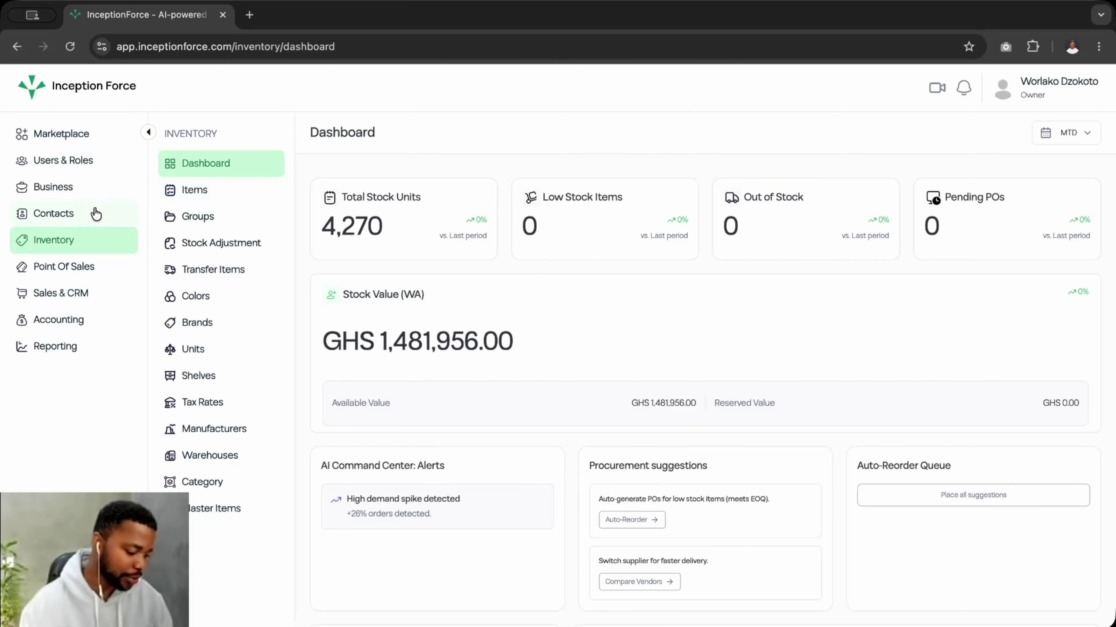
- Collapse the sidebar to icons and check the 4,270 total stock units figure
click(148, 132)
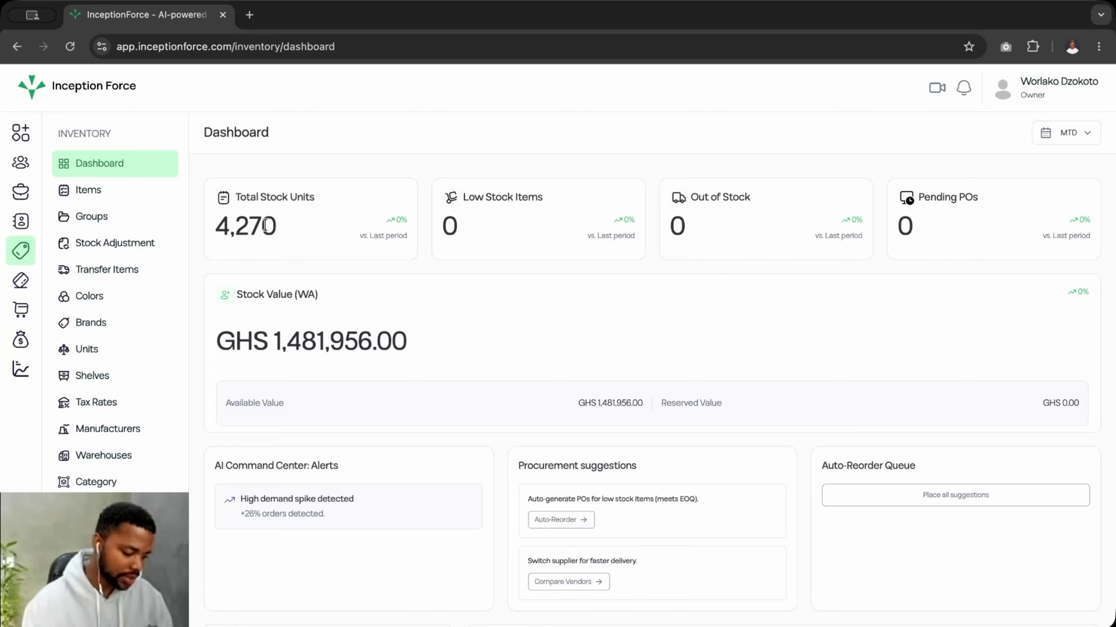
drag(275, 225, 212, 222)
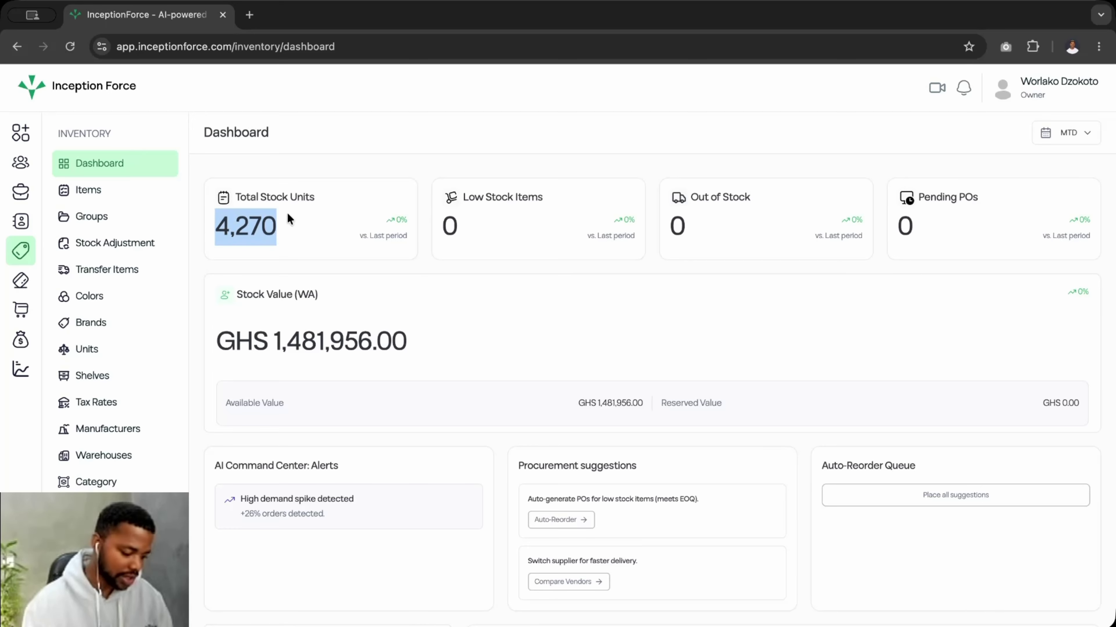
click(313, 227)
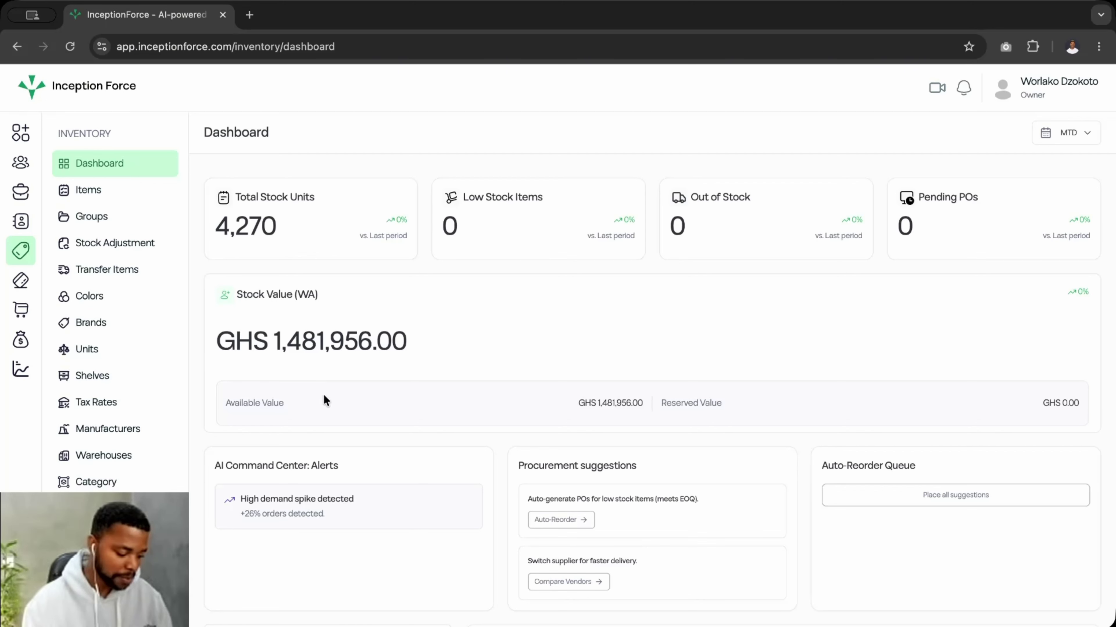
scroll(326, 413, down, 2)
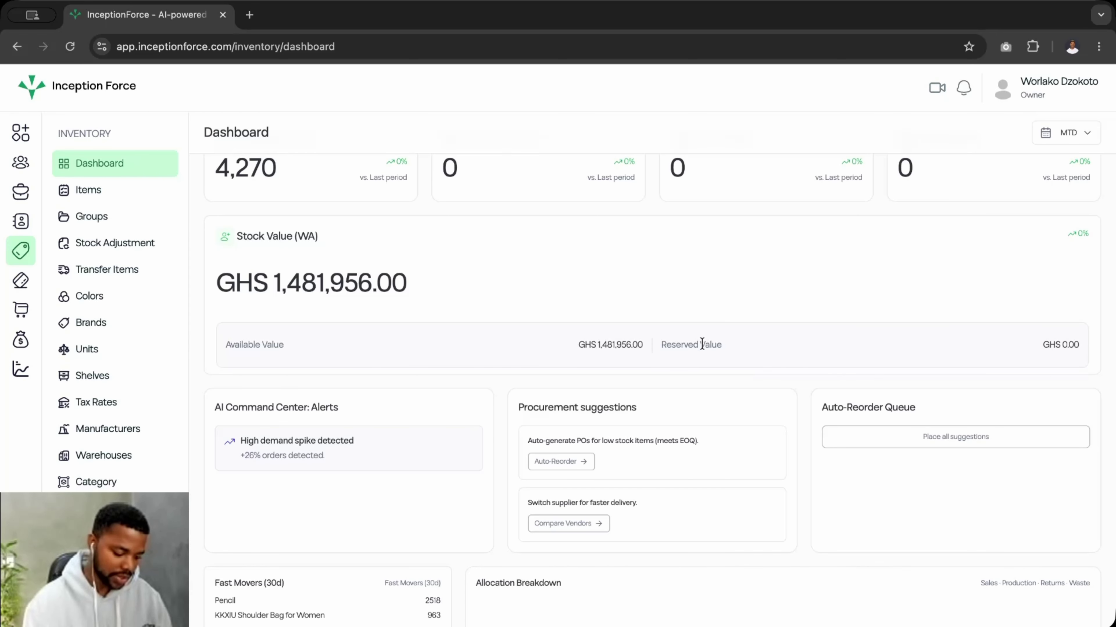
scroll(649, 429, down, 1)
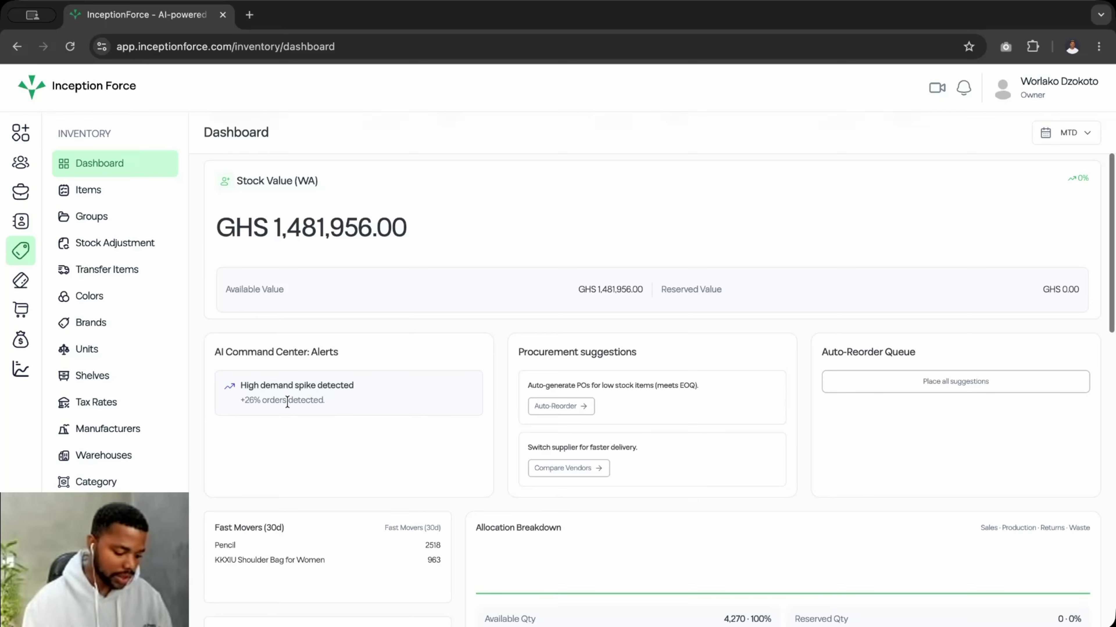
scroll(288, 395, down, 1)
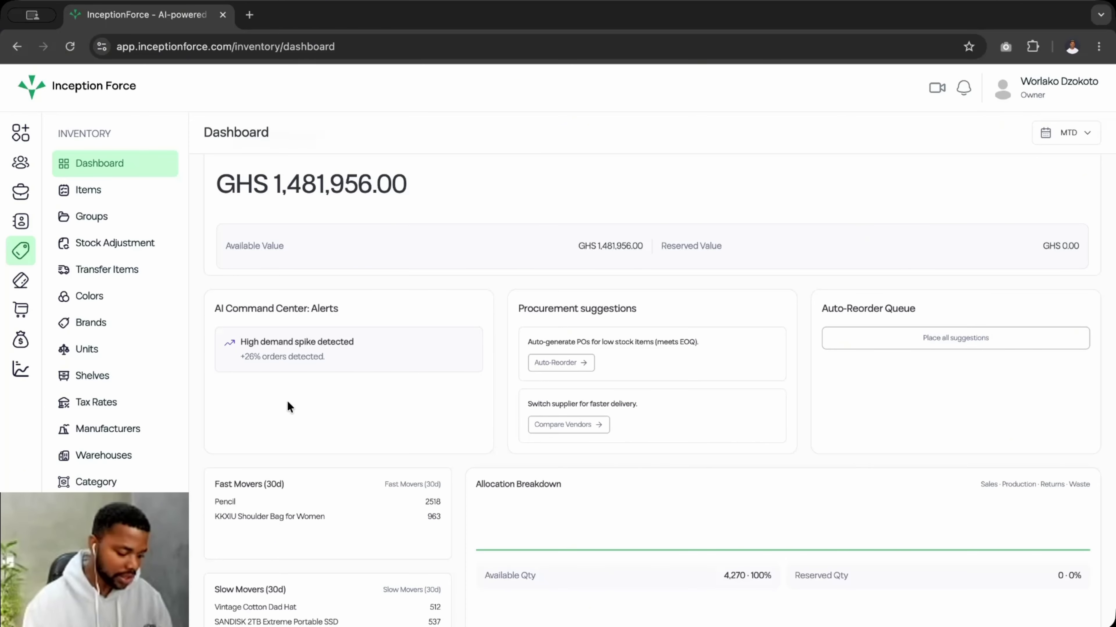
scroll(289, 406, down, 4)
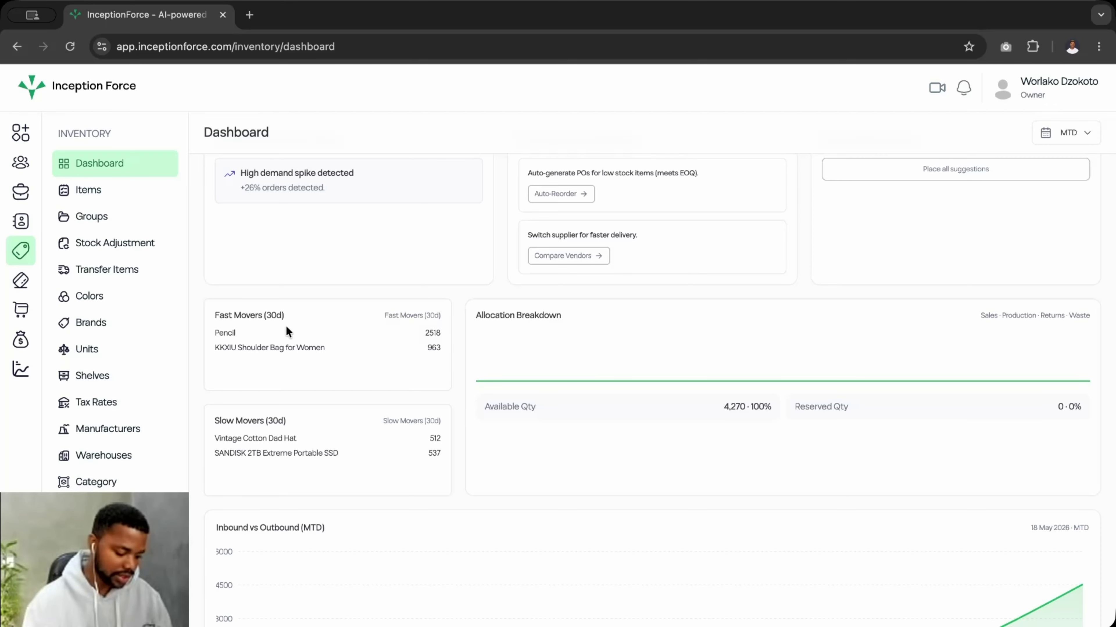
scroll(375, 386, down, 1)
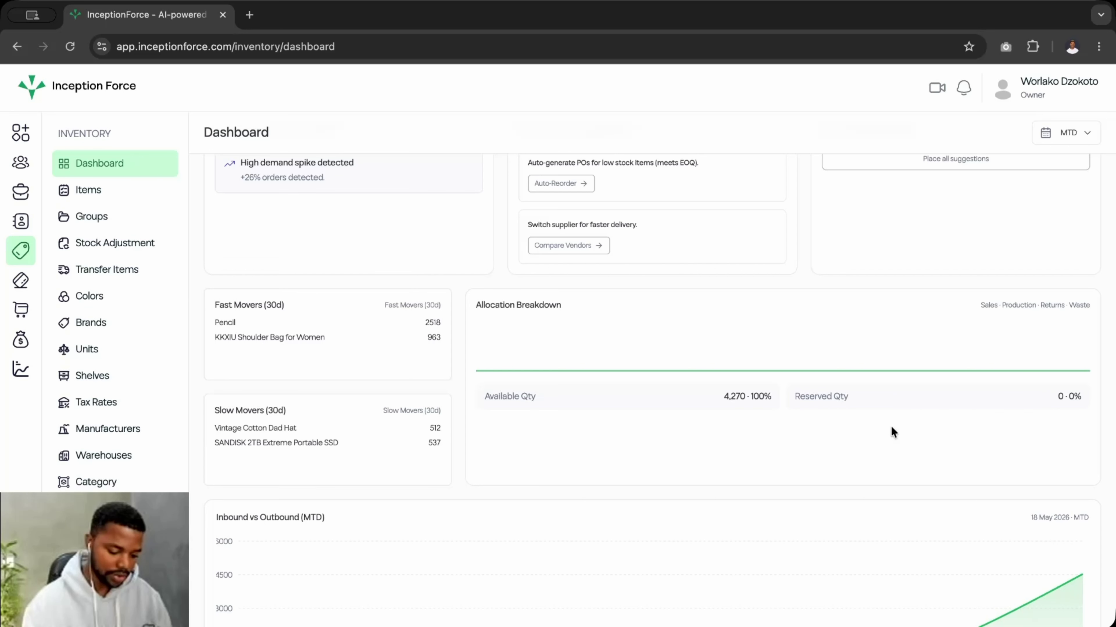
scroll(891, 426, down, 2)
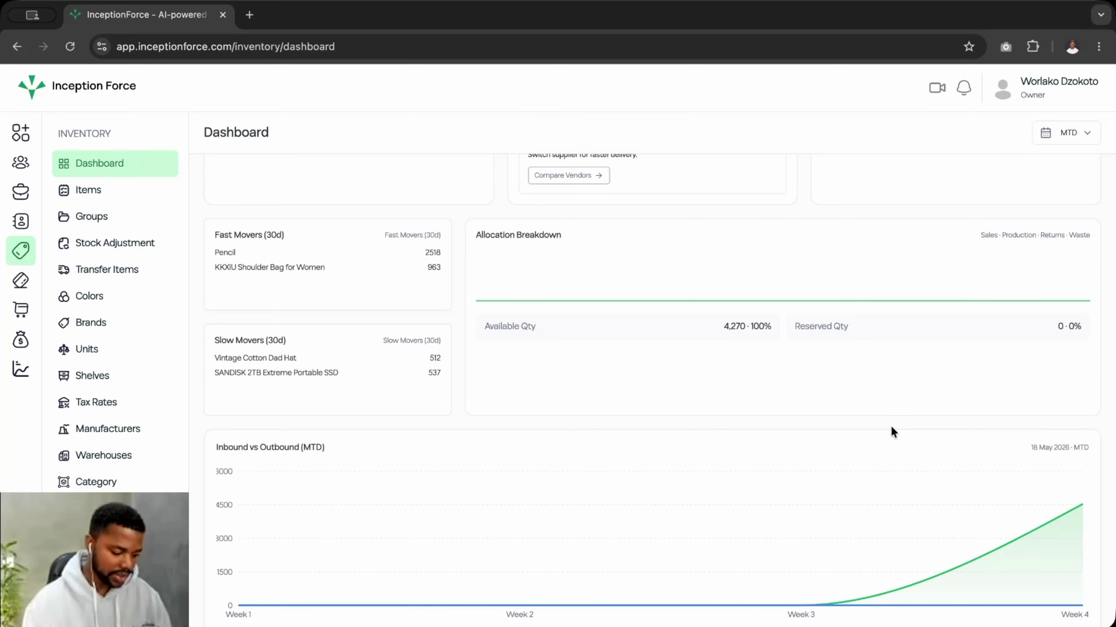
scroll(412, 455, down, 5)
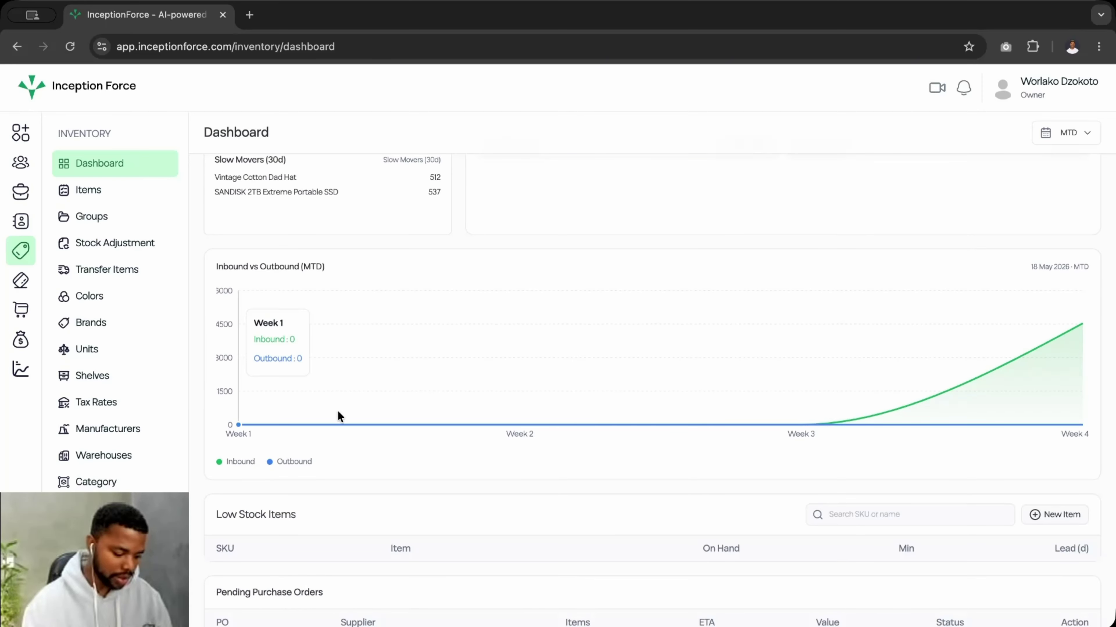
scroll(380, 440, down, 1)
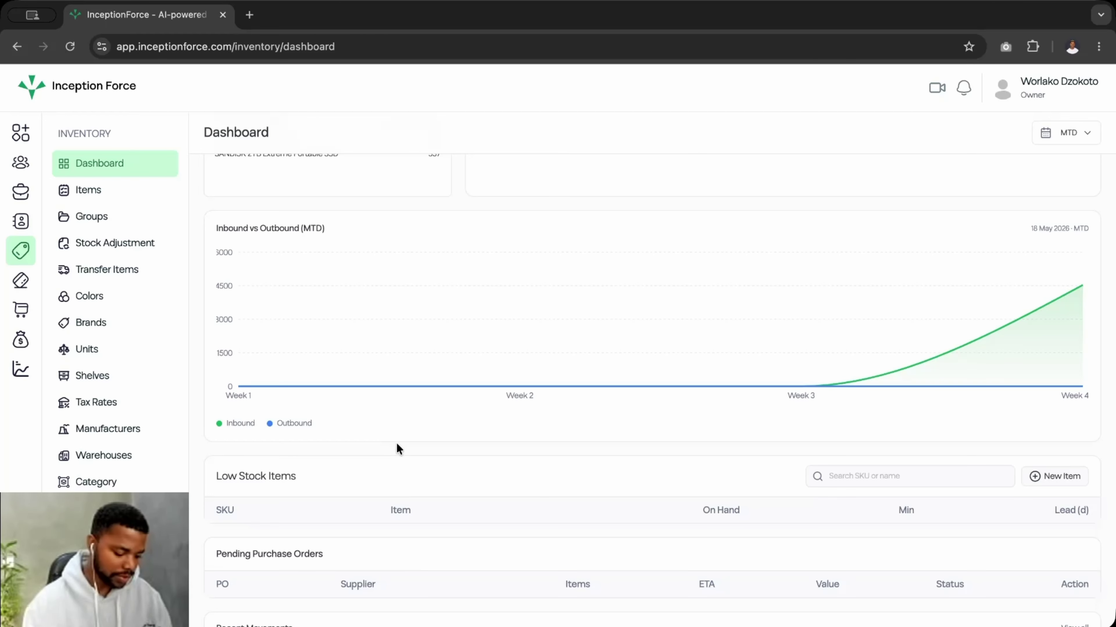
scroll(396, 443, down, 3)
scroll(397, 443, down, 2)
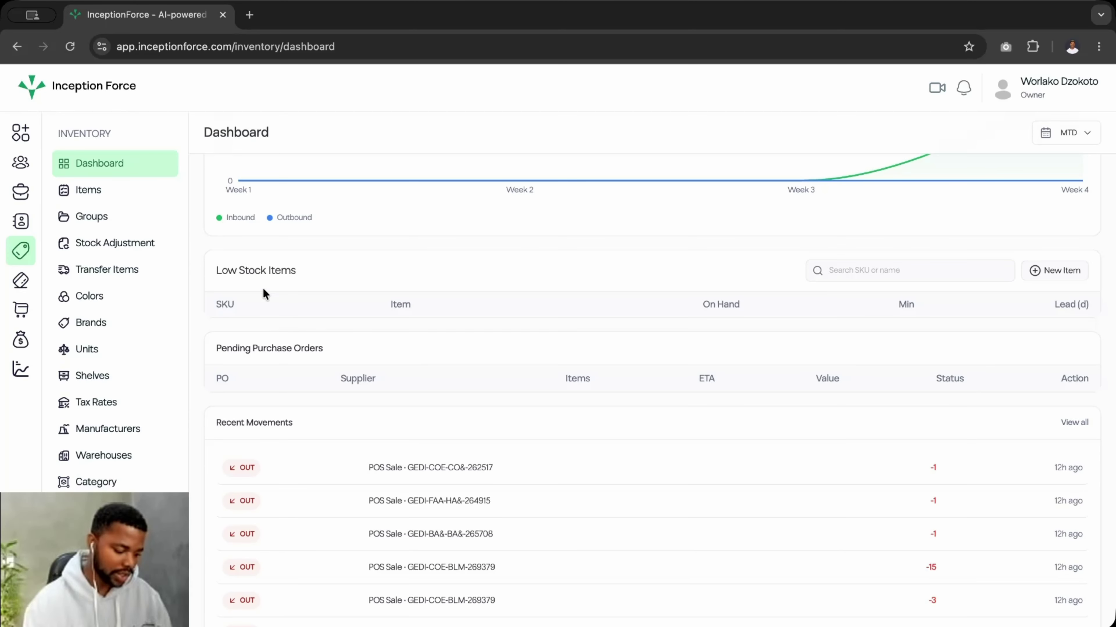
scroll(255, 389, down, 1)
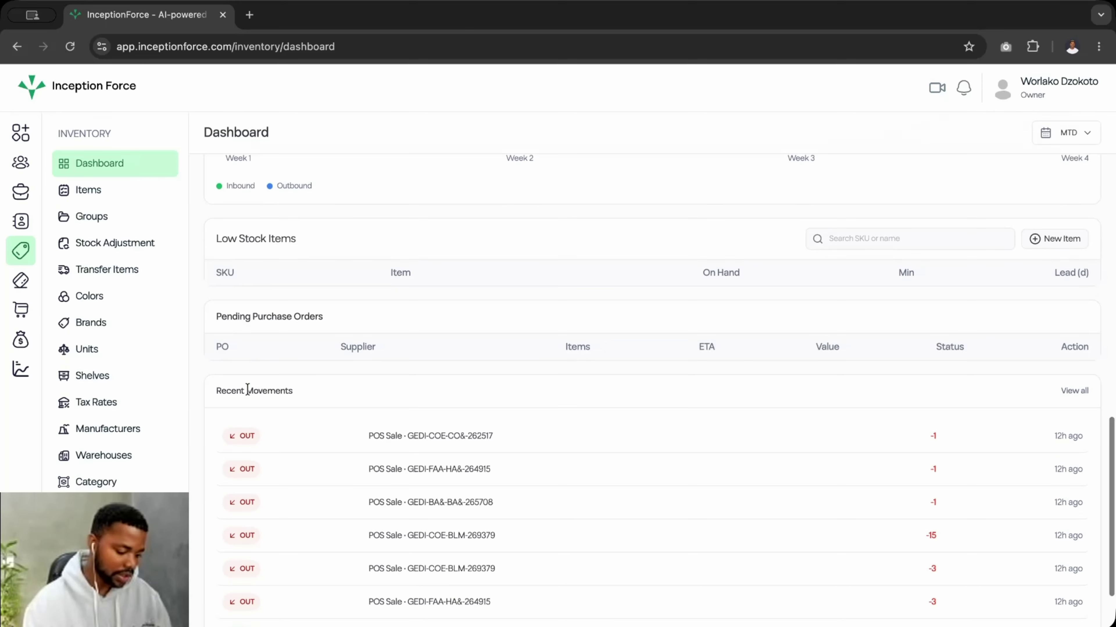
scroll(328, 368, down, 3)
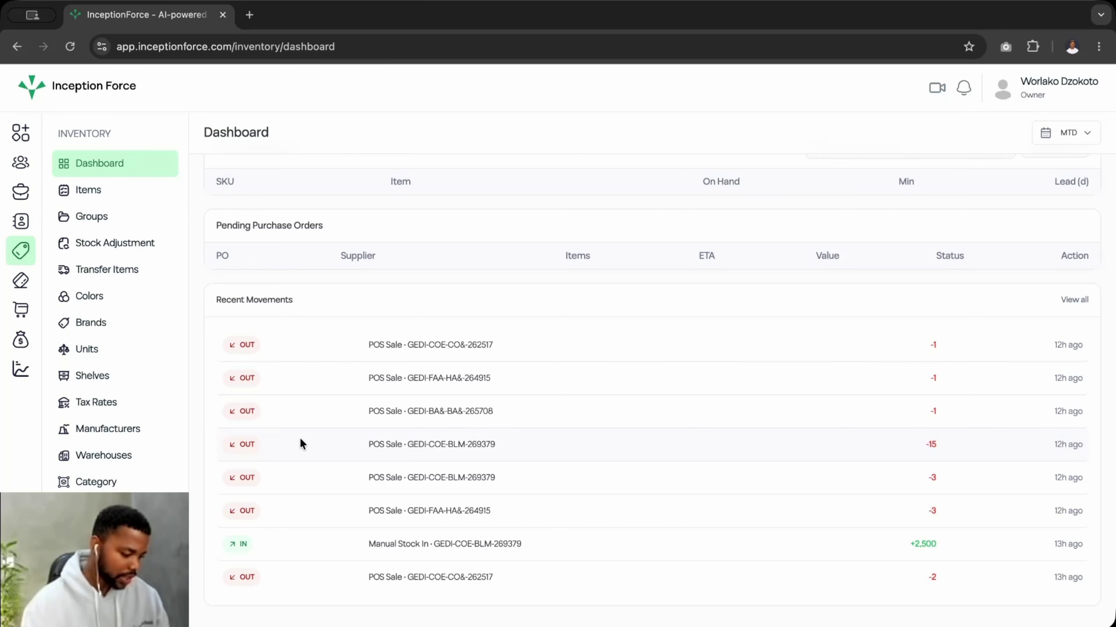
click(98, 192)
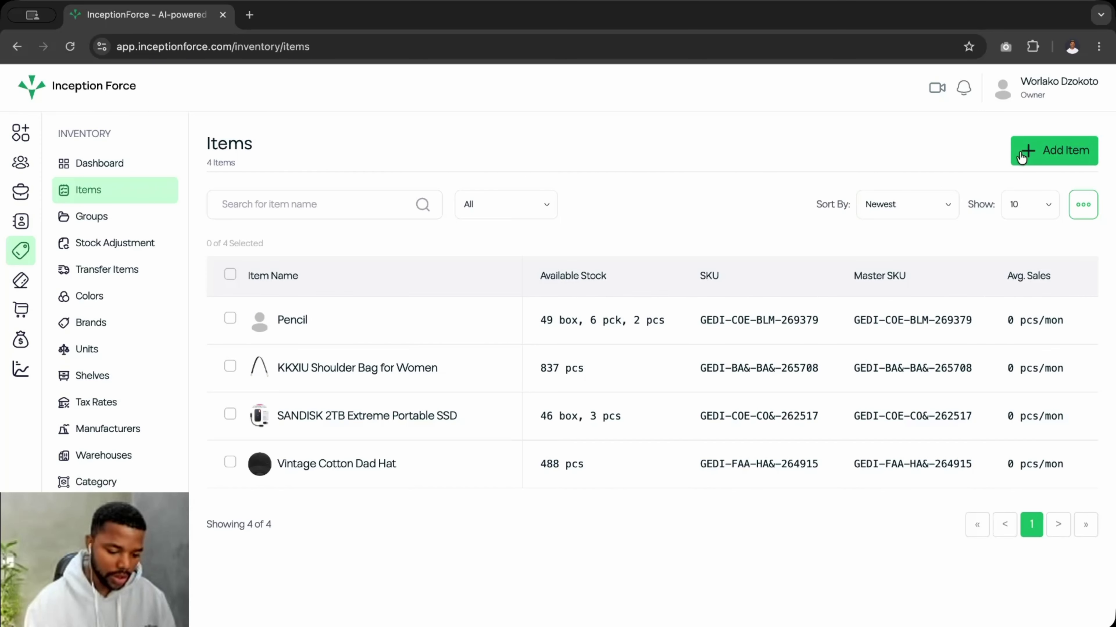
- Start a new item under General Division and Main Branch
click(1036, 152)
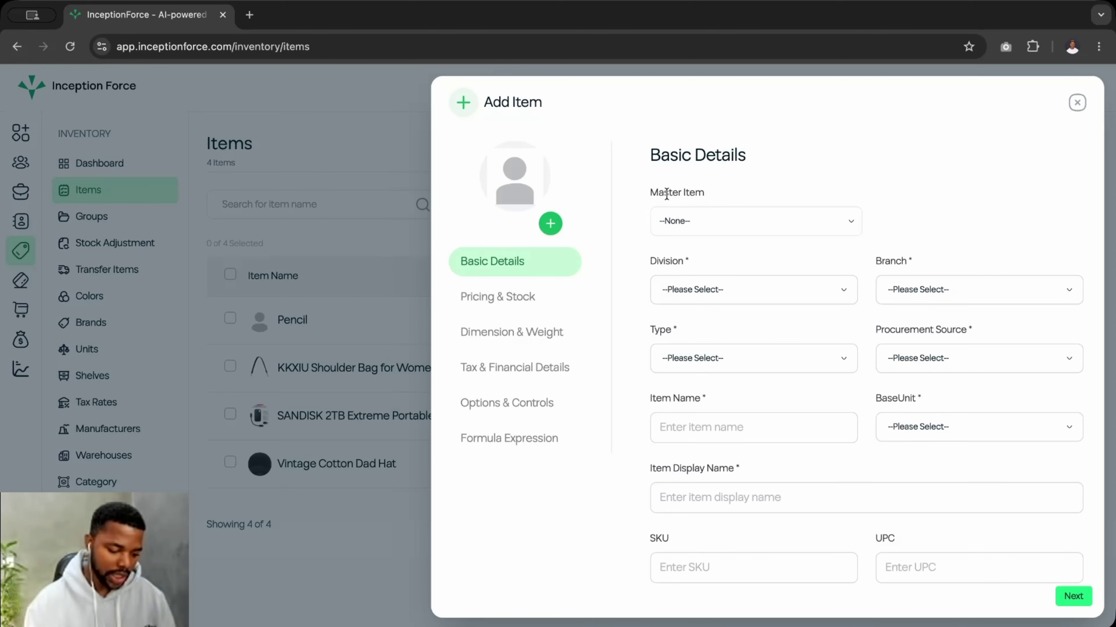
scroll(663, 289, down, 1)
scroll(663, 290, up, 1)
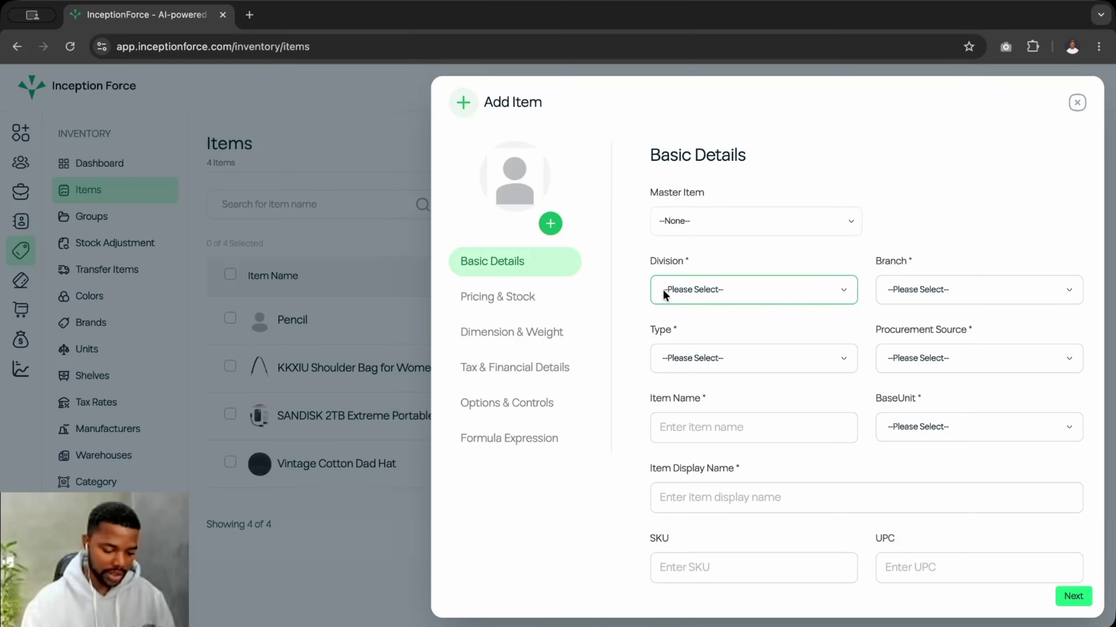
click(710, 292)
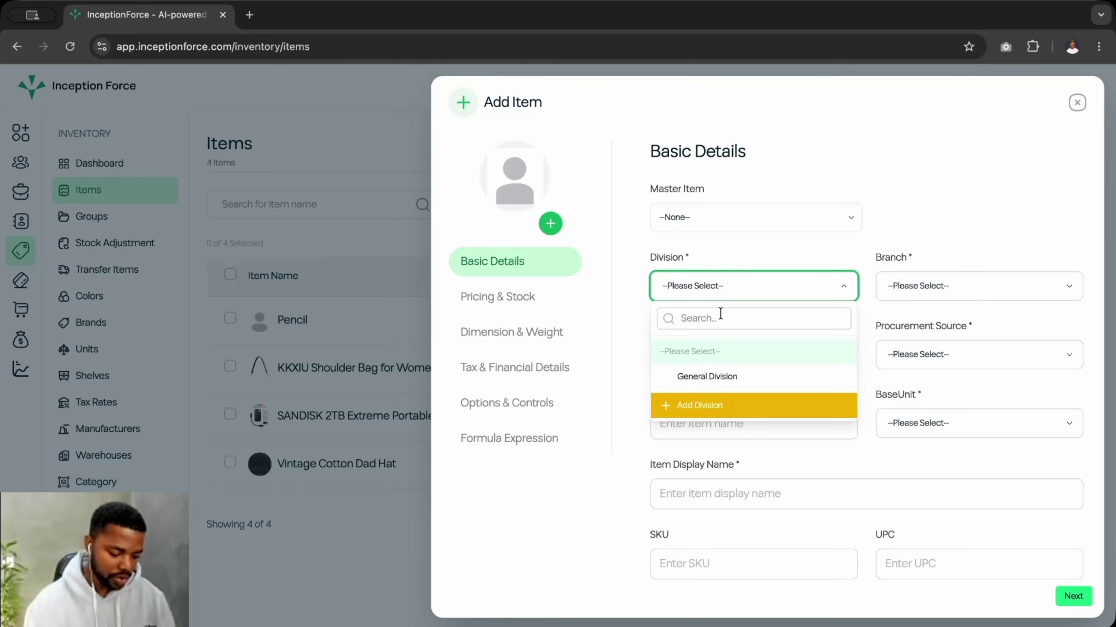
click(688, 376)
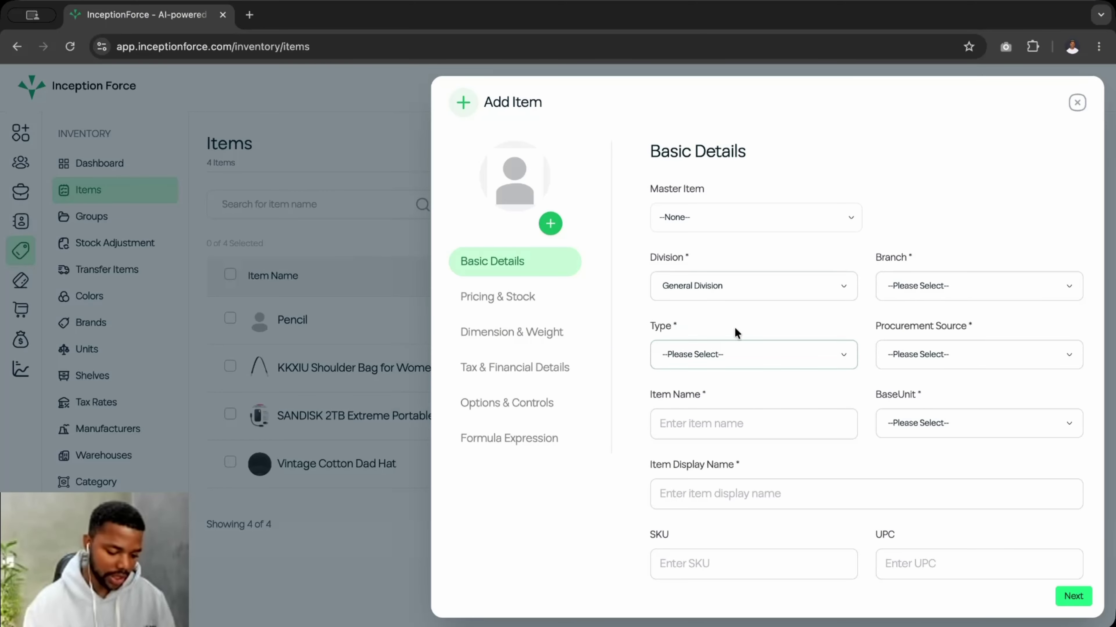
click(918, 286)
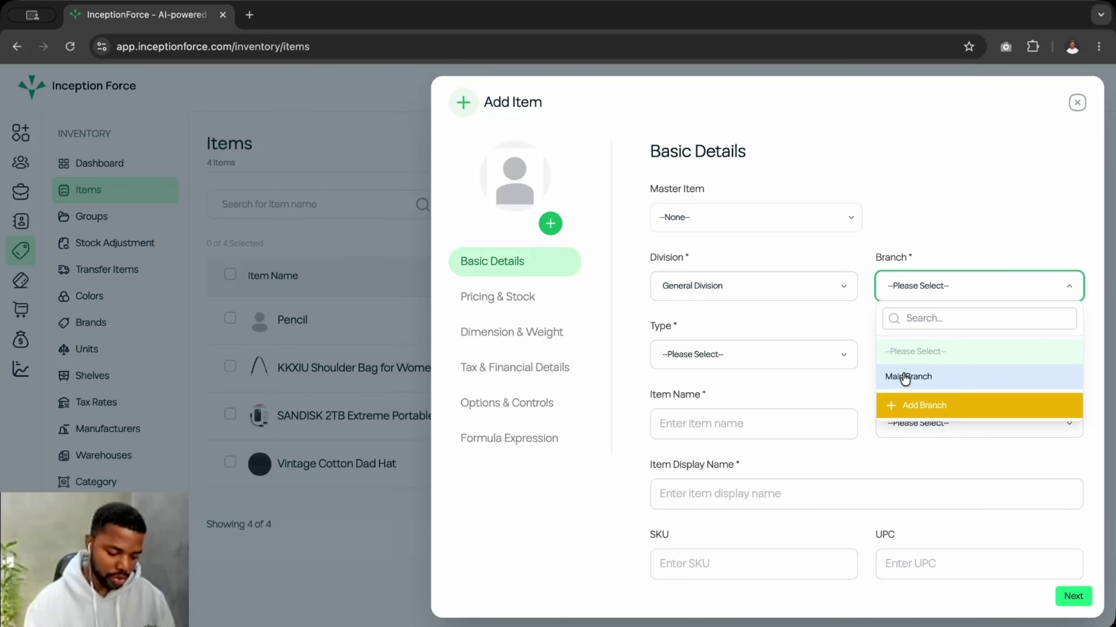
click(904, 376)
- Set the new item's type to Product
scroll(743, 374, down, 1)
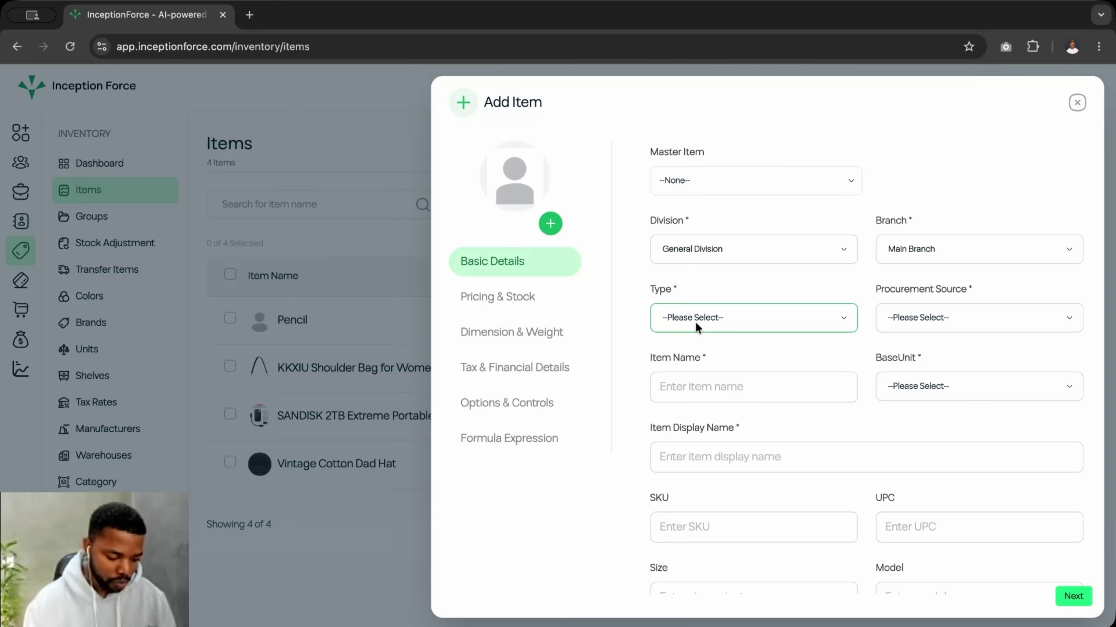
click(709, 315)
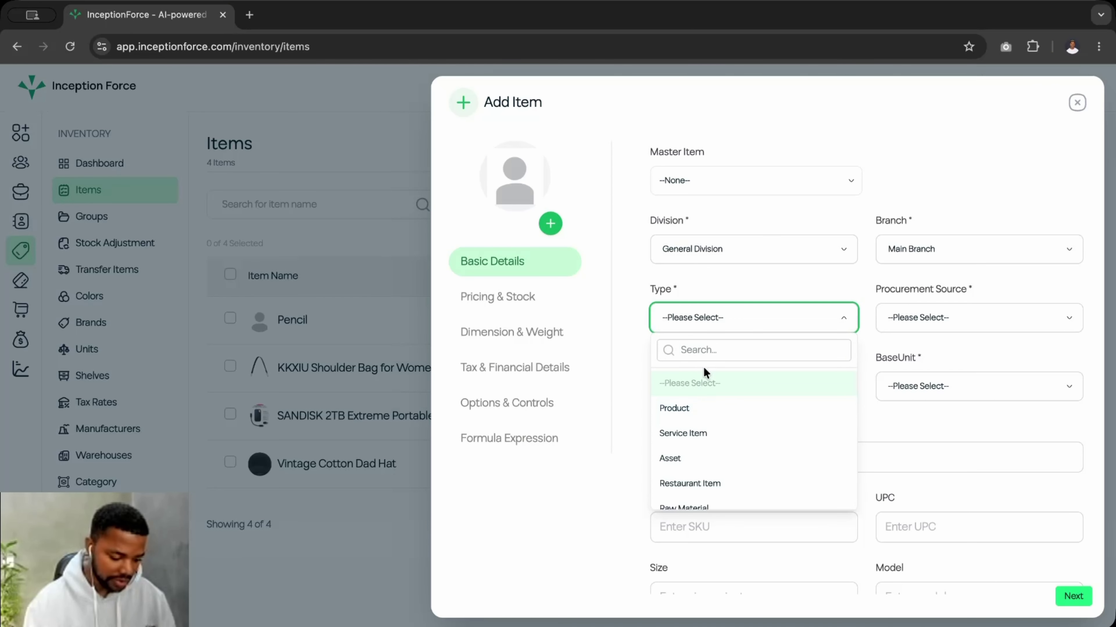
click(699, 421)
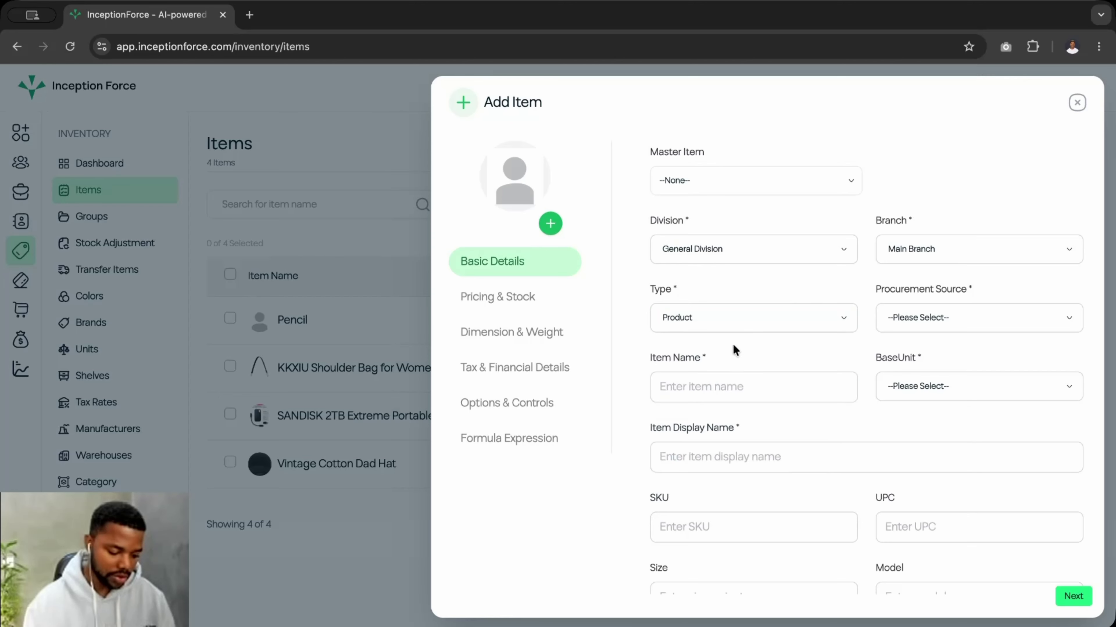
click(921, 315)
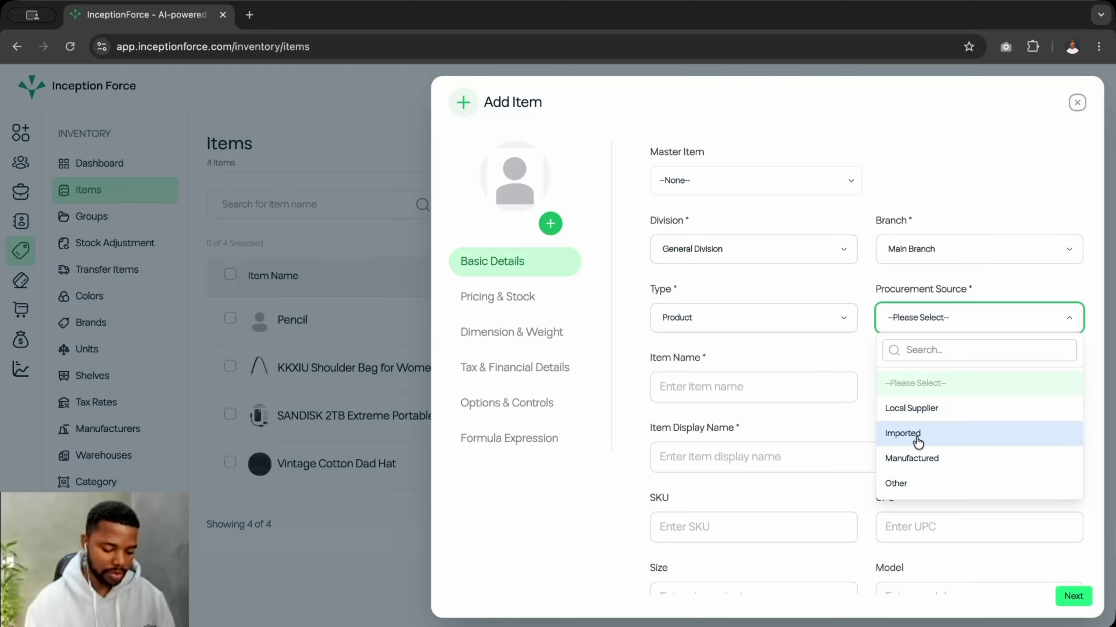
- Set the procurement source to Imported and name the item Mango
click(918, 441)
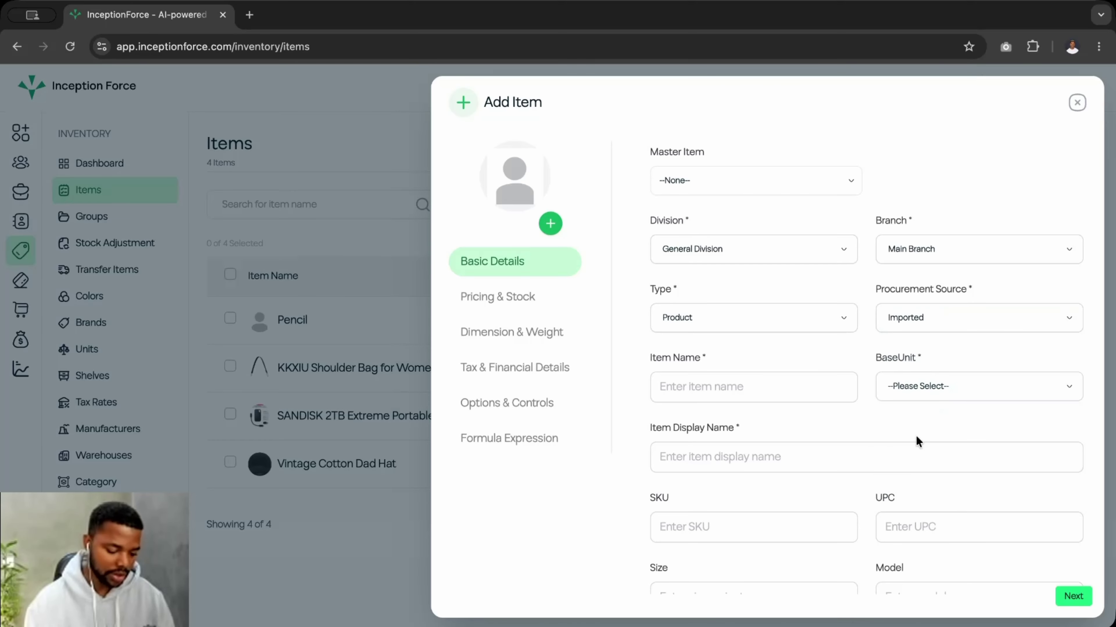
click(692, 397)
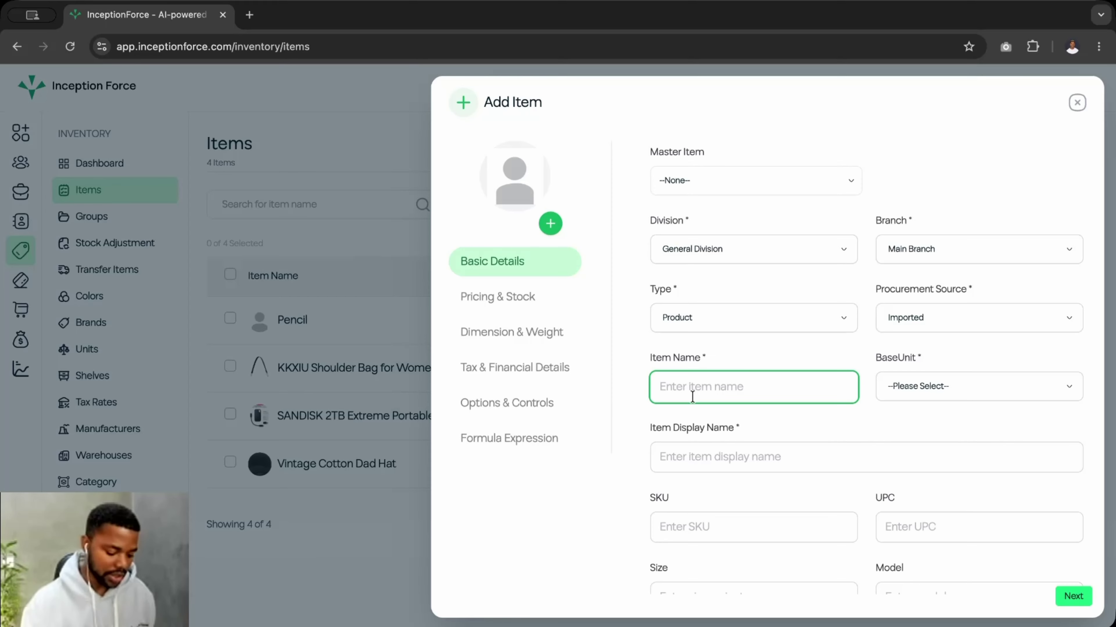
text(Mango)
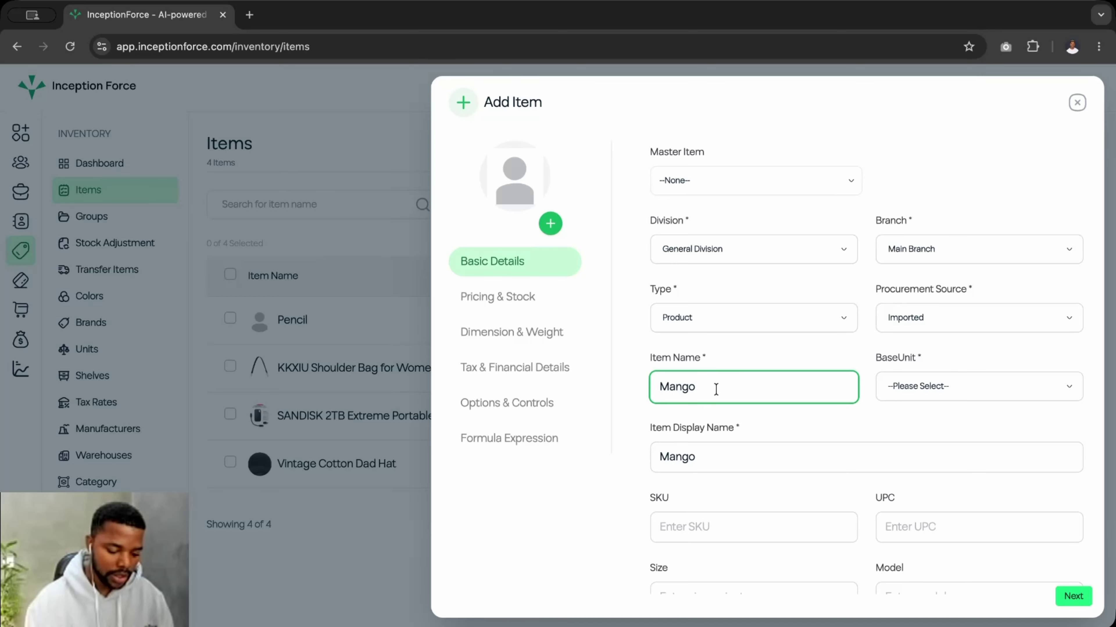
- Search 'pie' and choose Pieces as the item's base unit
click(910, 388)
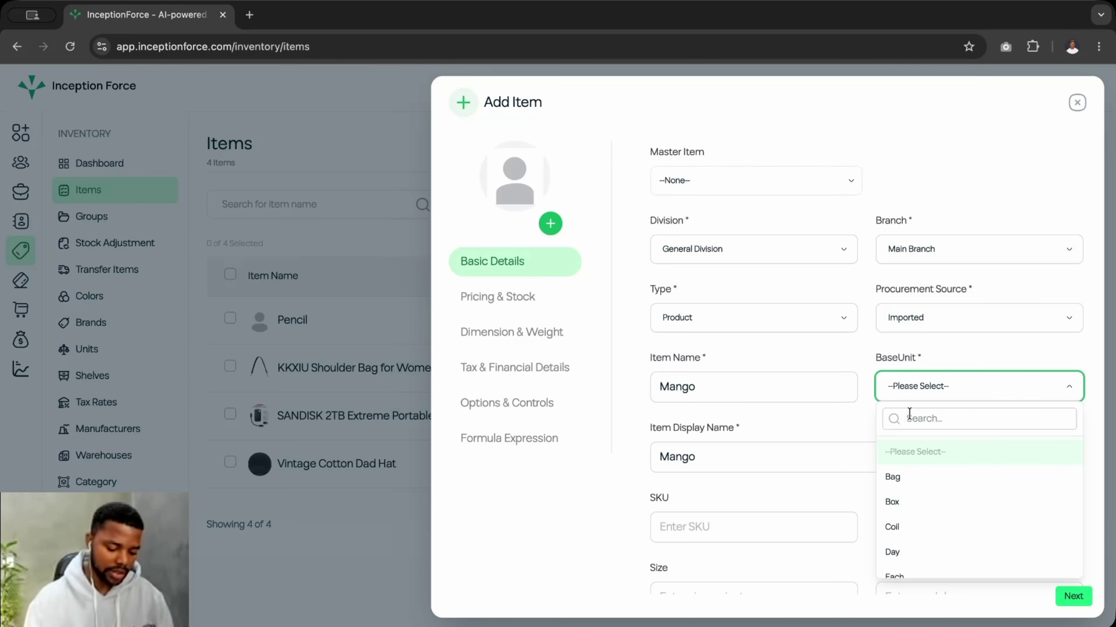
click(909, 414)
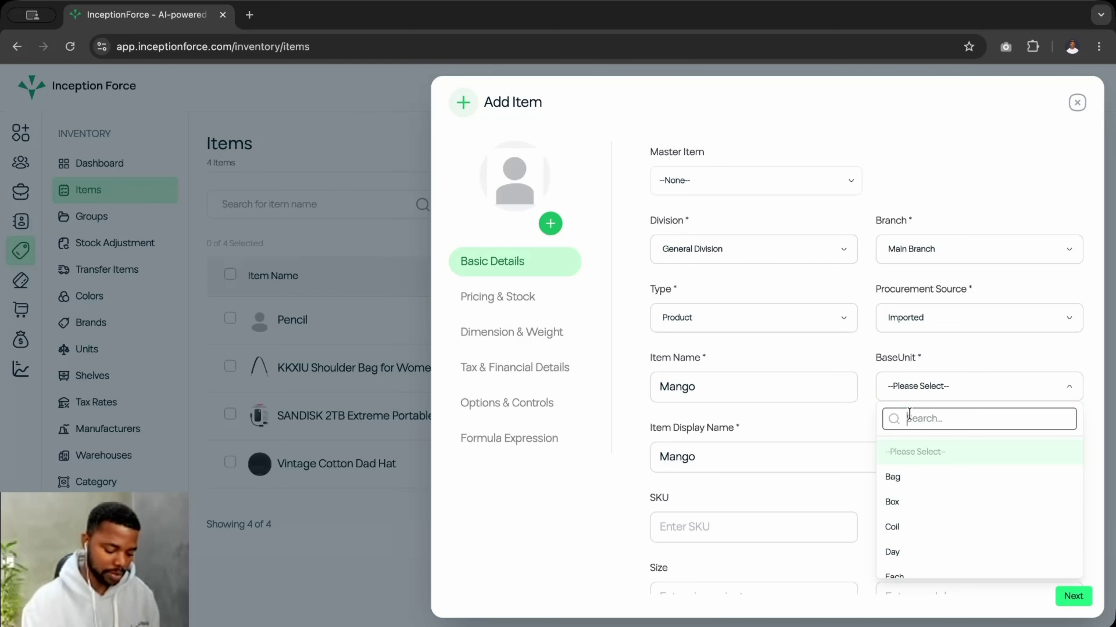
text(pie)
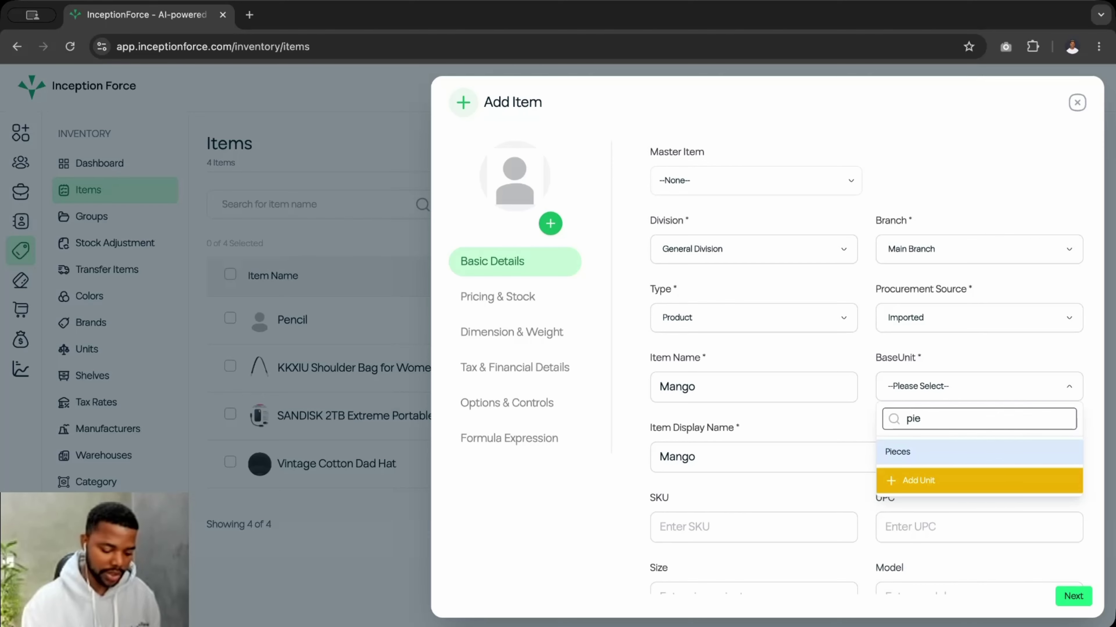
click(912, 455)
scroll(764, 445, down, 2)
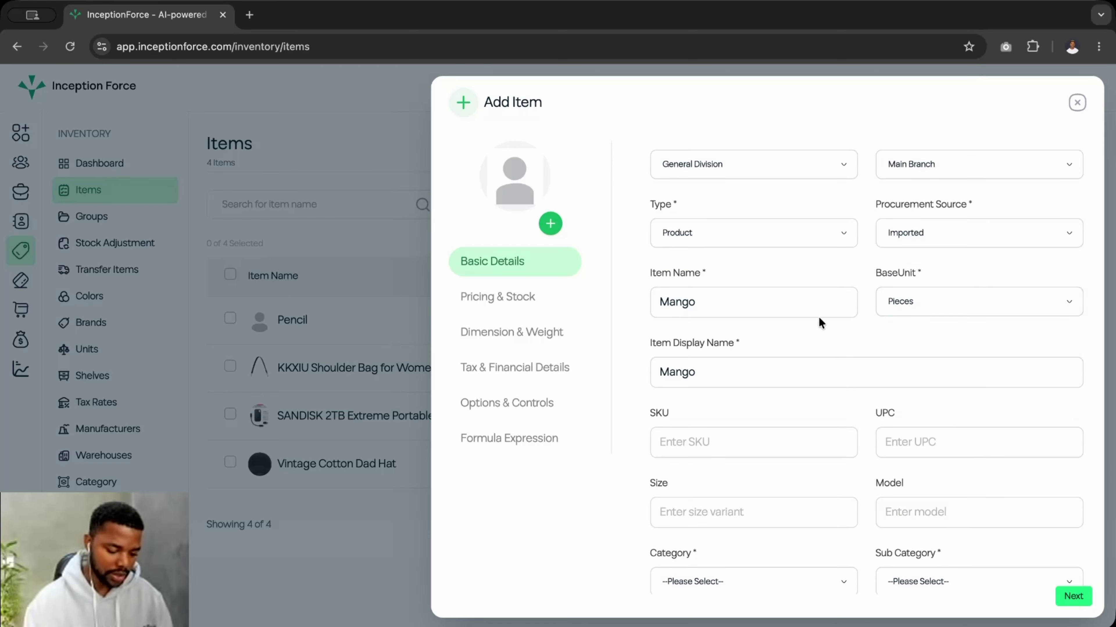
scroll(692, 344, down, 1)
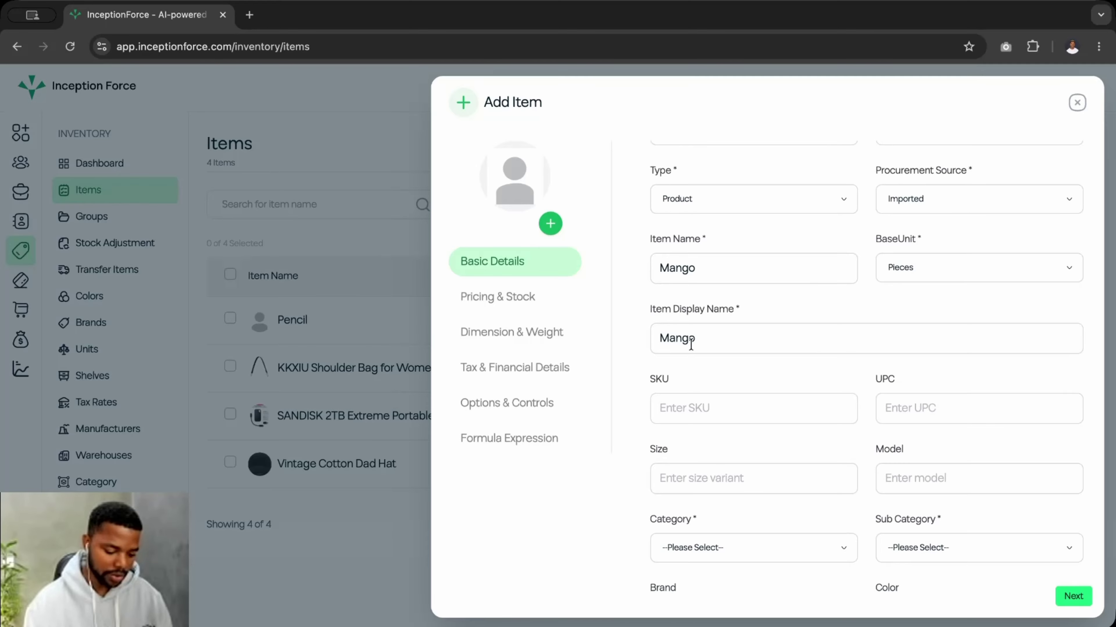
click(657, 411)
scroll(658, 414, down, 1)
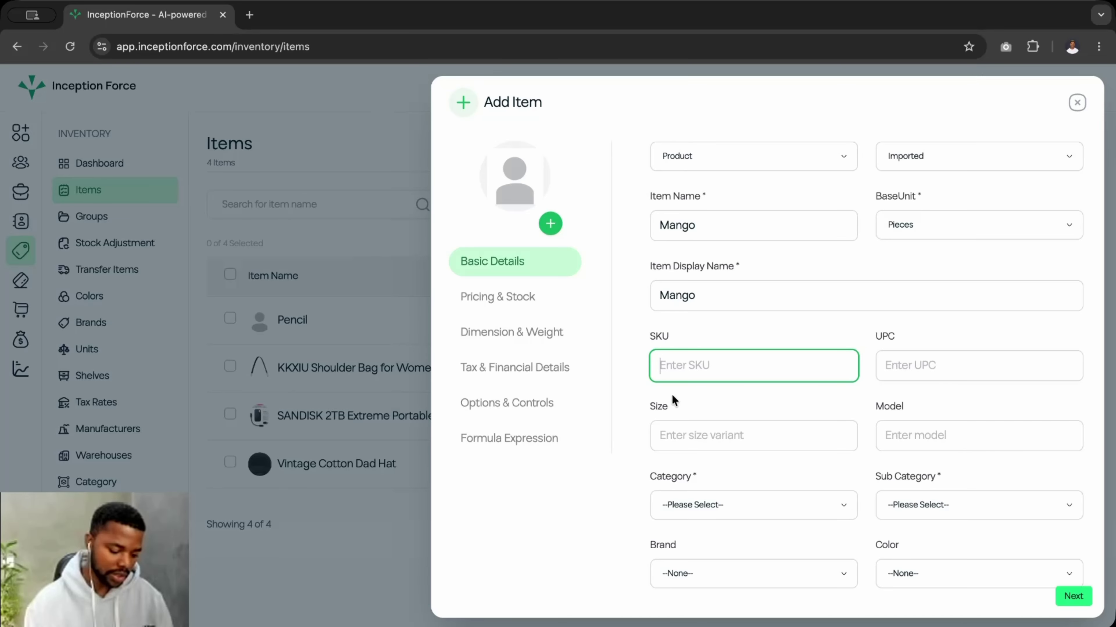
- Set the category to Food & Beverage and the sub category to Fruit Products
scroll(668, 399, down, 2)
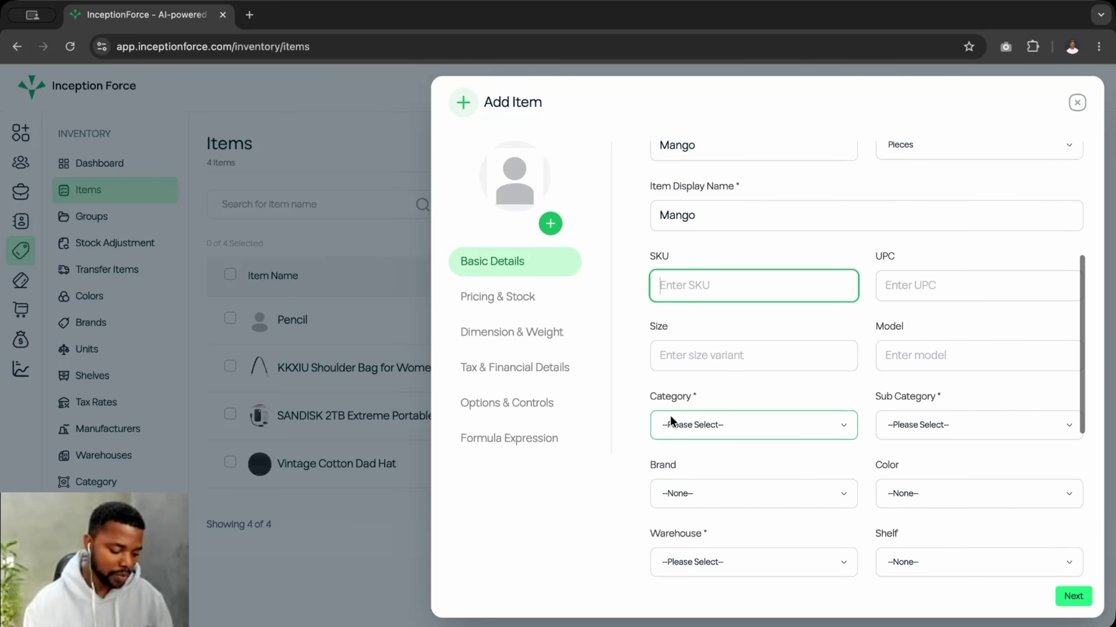
scroll(670, 416, down, 1)
click(700, 392)
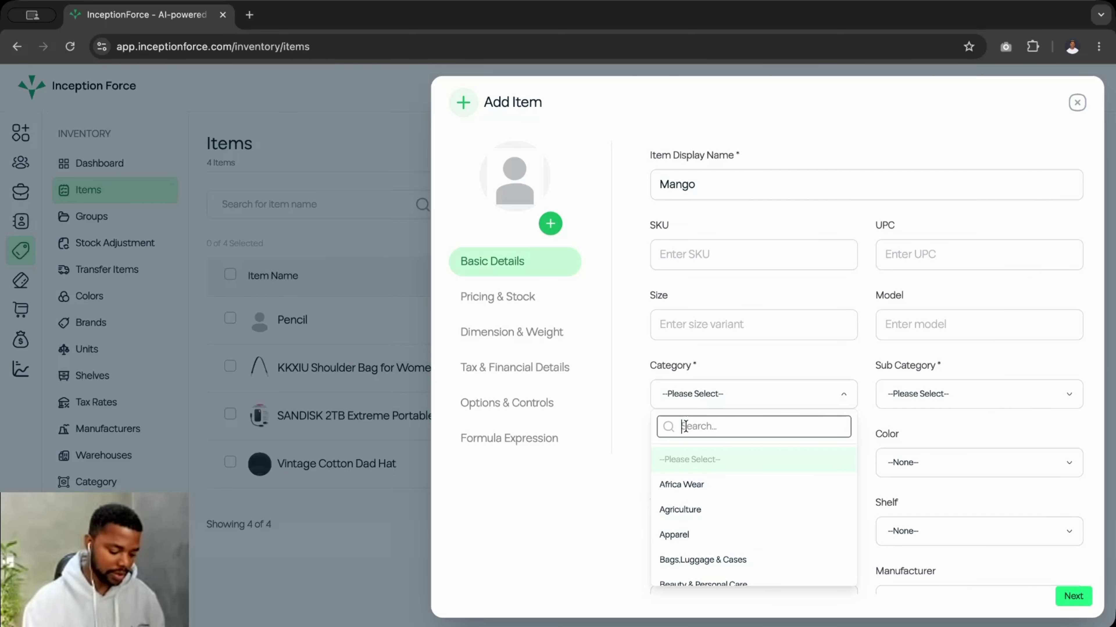
text(f)
key(BackSpace)
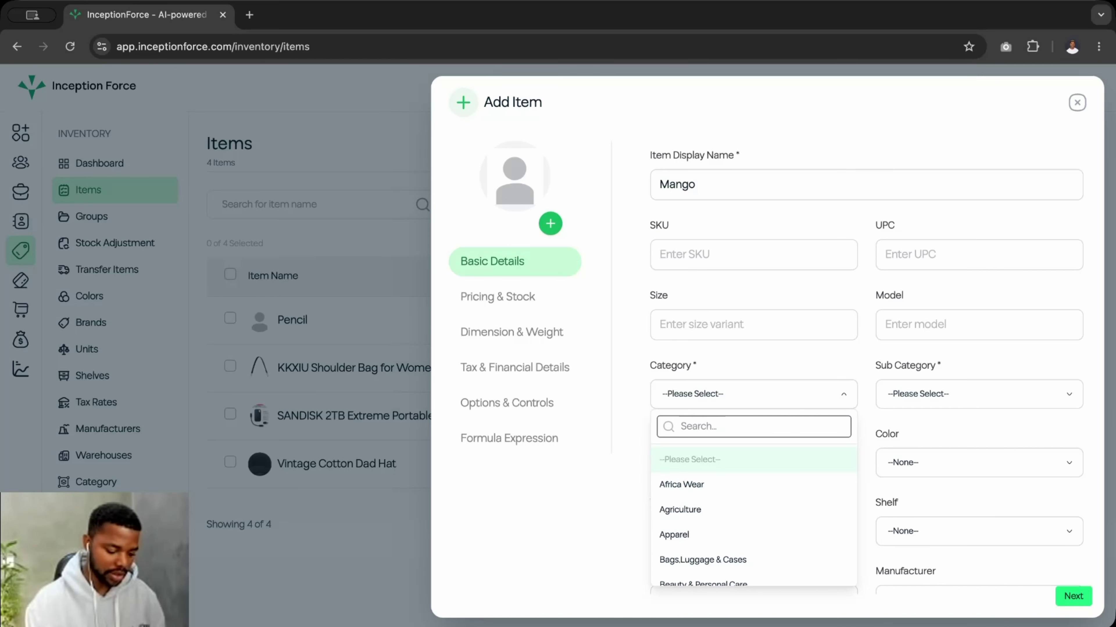
text(fo)
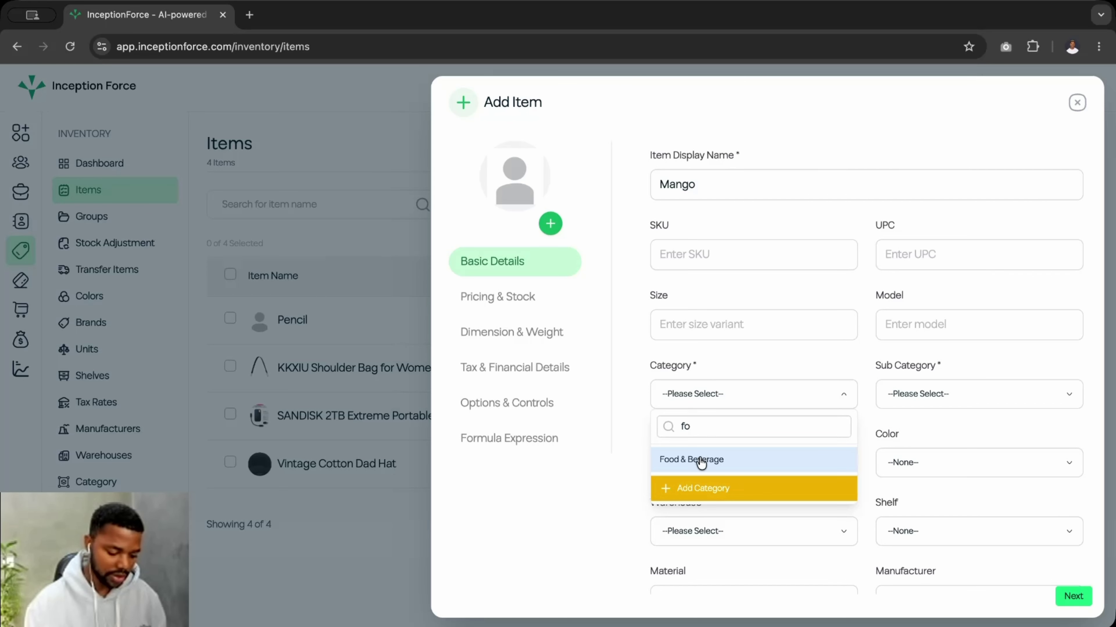
click(702, 460)
click(952, 389)
click(912, 430)
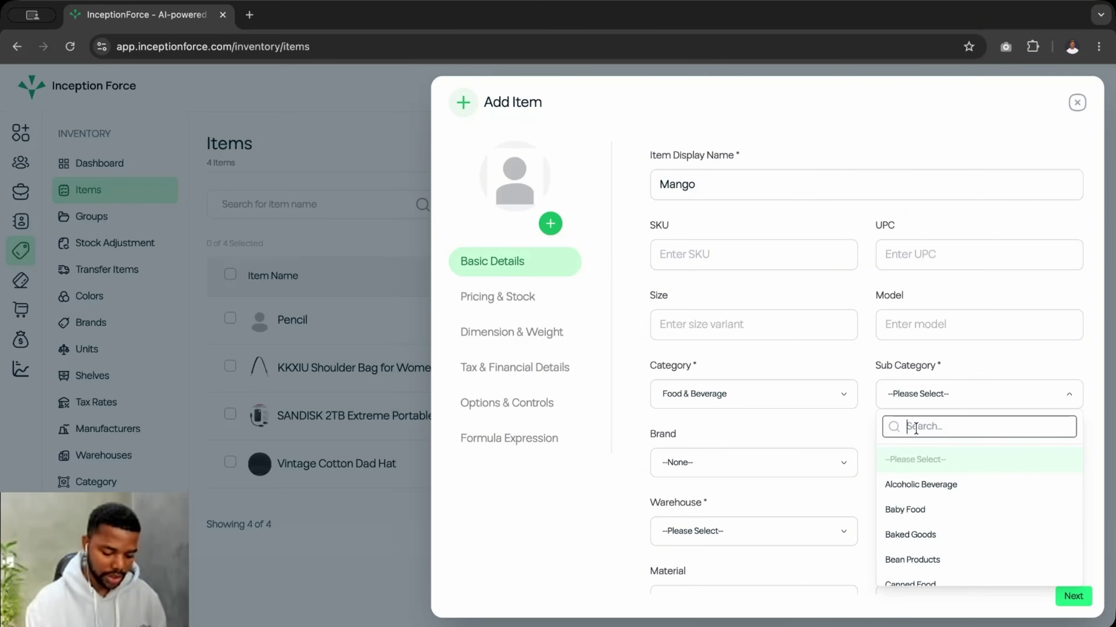
text(fr)
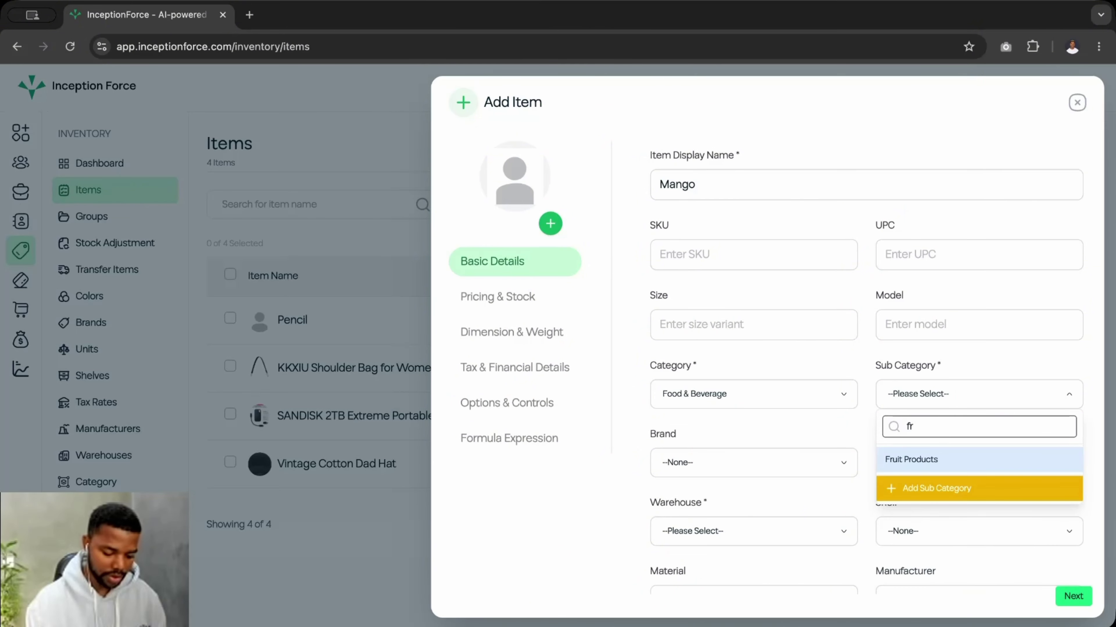
click(910, 462)
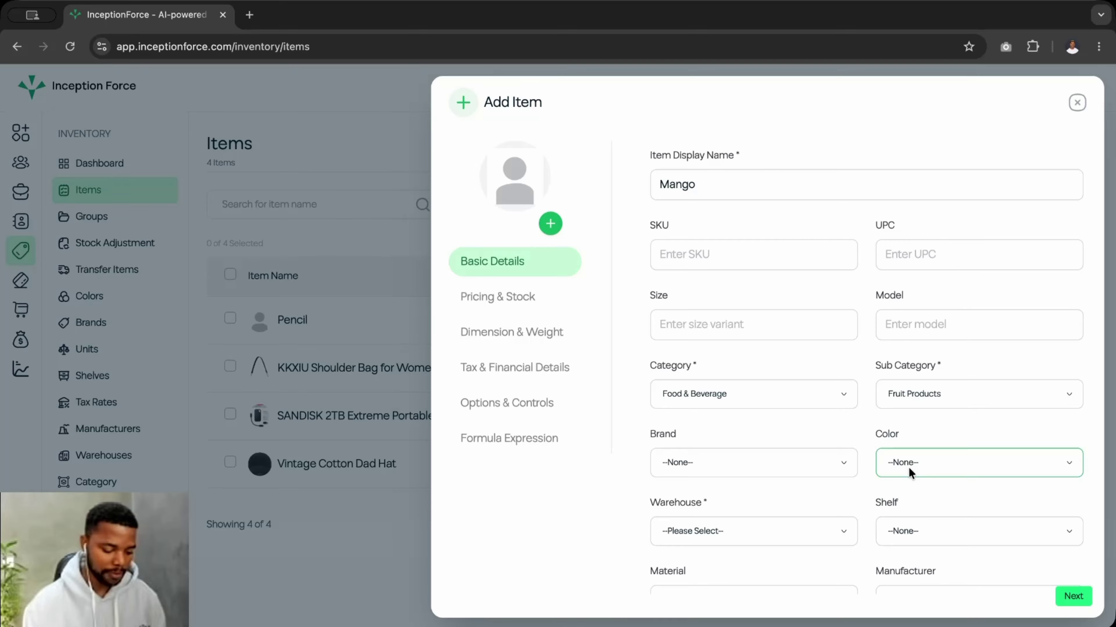
- Leave the item's brand as None after checking the brand and colour choices
click(694, 465)
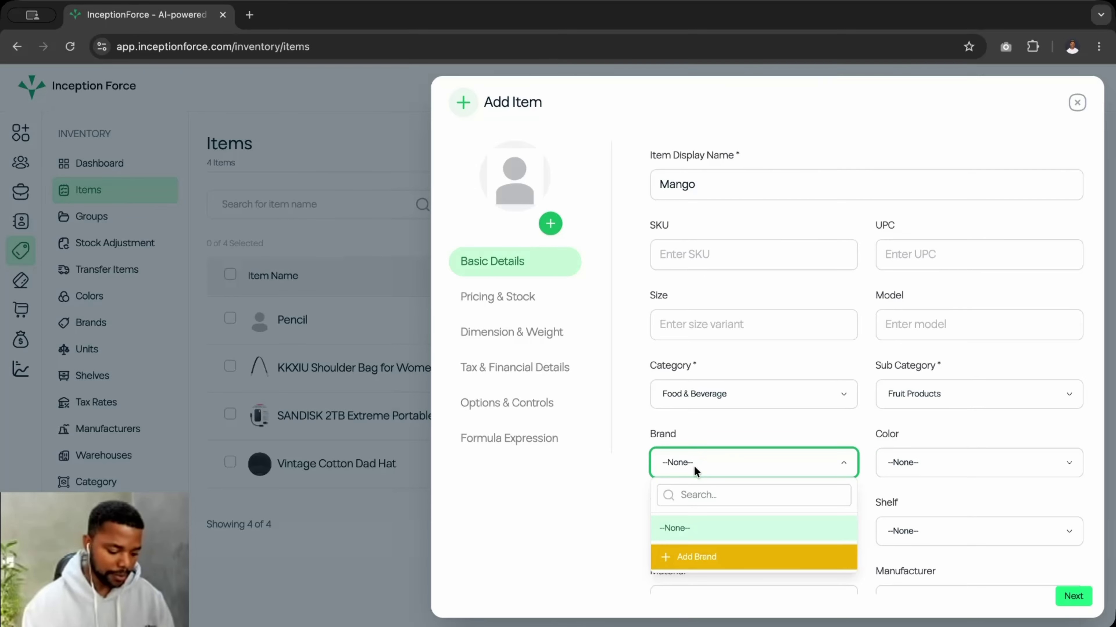
click(739, 434)
scroll(742, 431, down, 2)
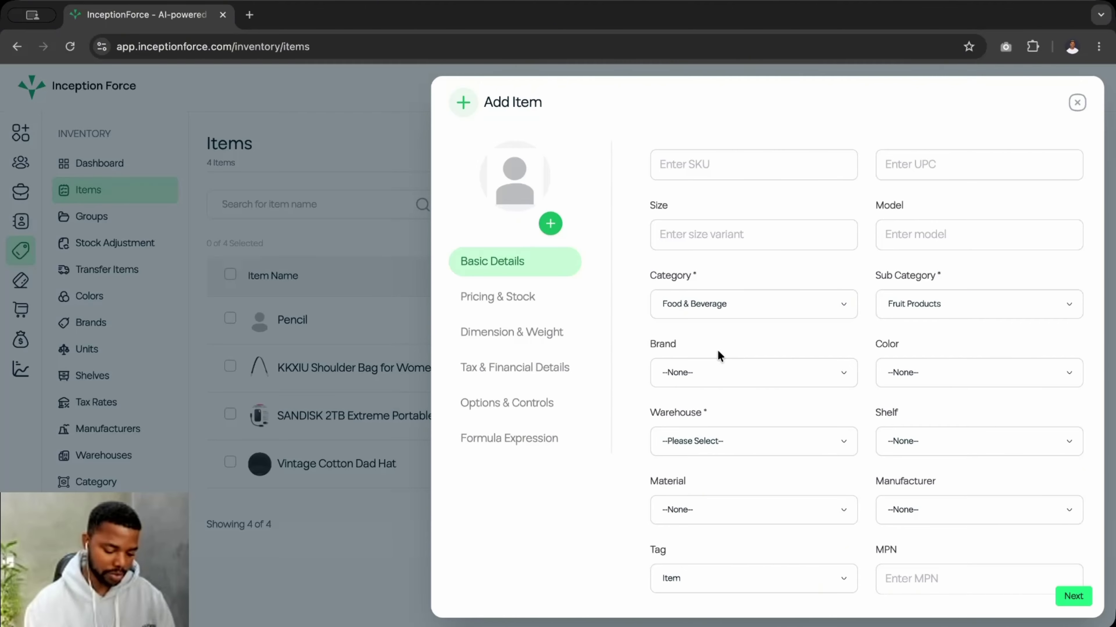
click(896, 372)
click(850, 371)
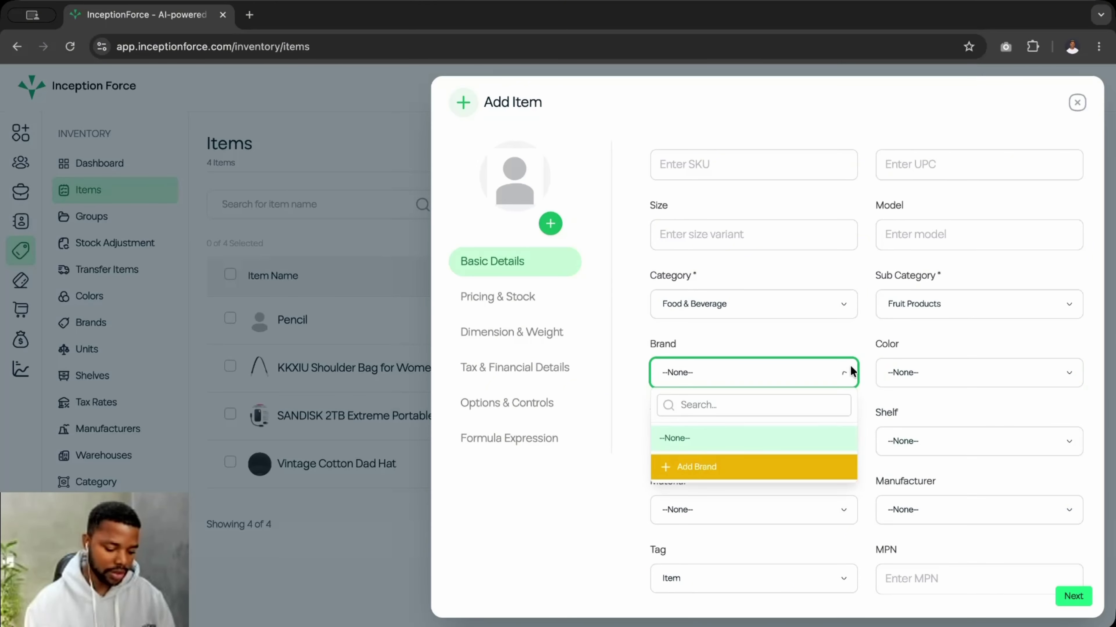
click(852, 338)
scroll(789, 410, down, 2)
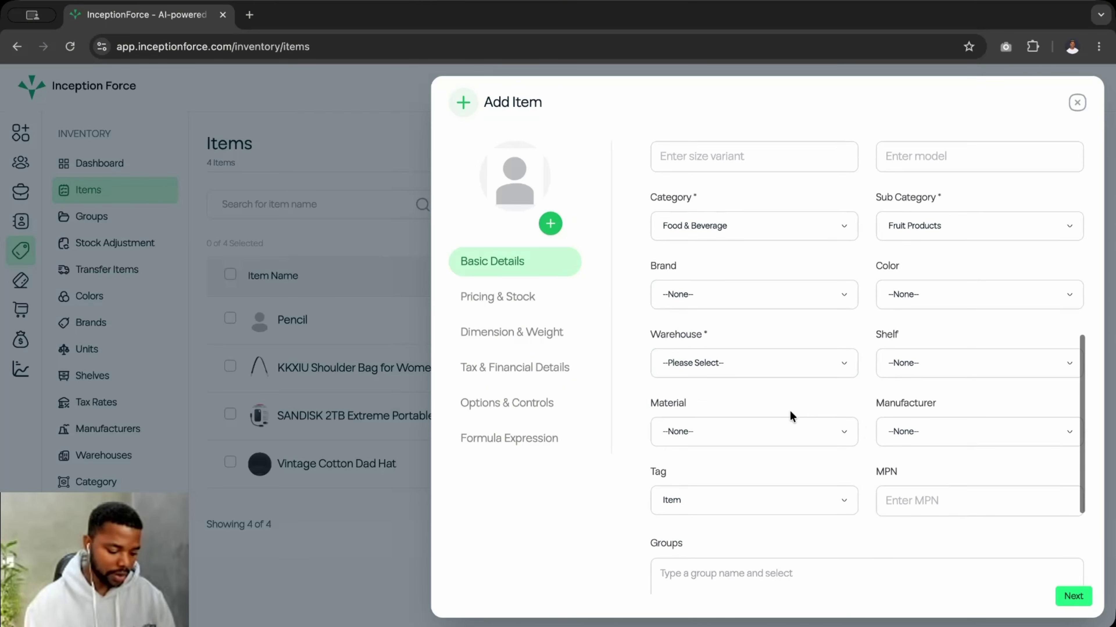
- Assign the item to the Demo WH warehouse
click(784, 363)
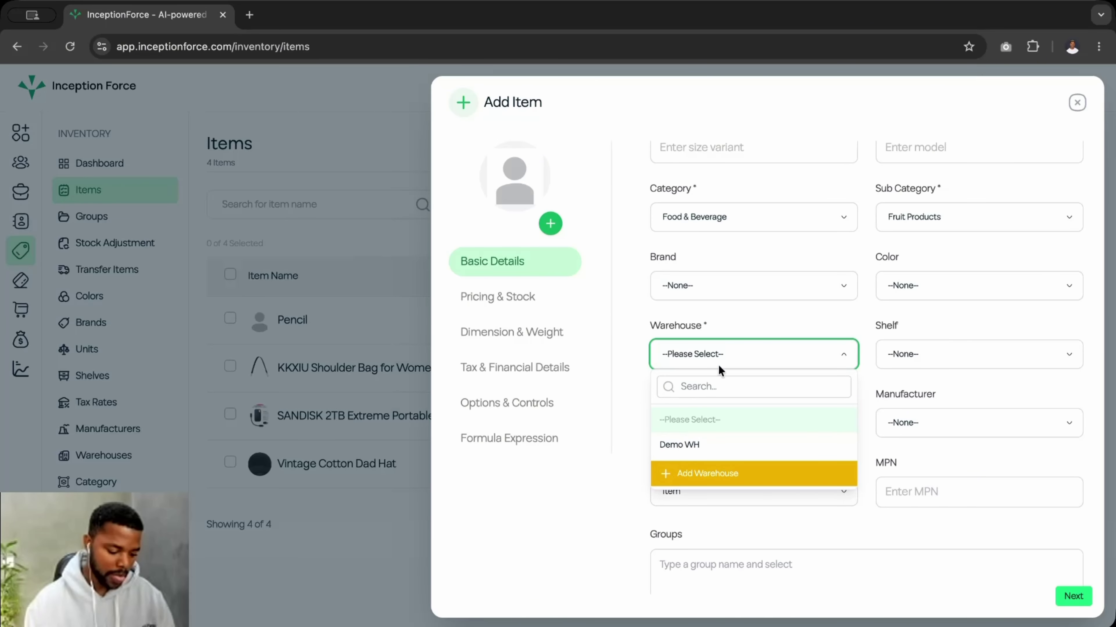
click(696, 445)
scroll(709, 371, up, 3)
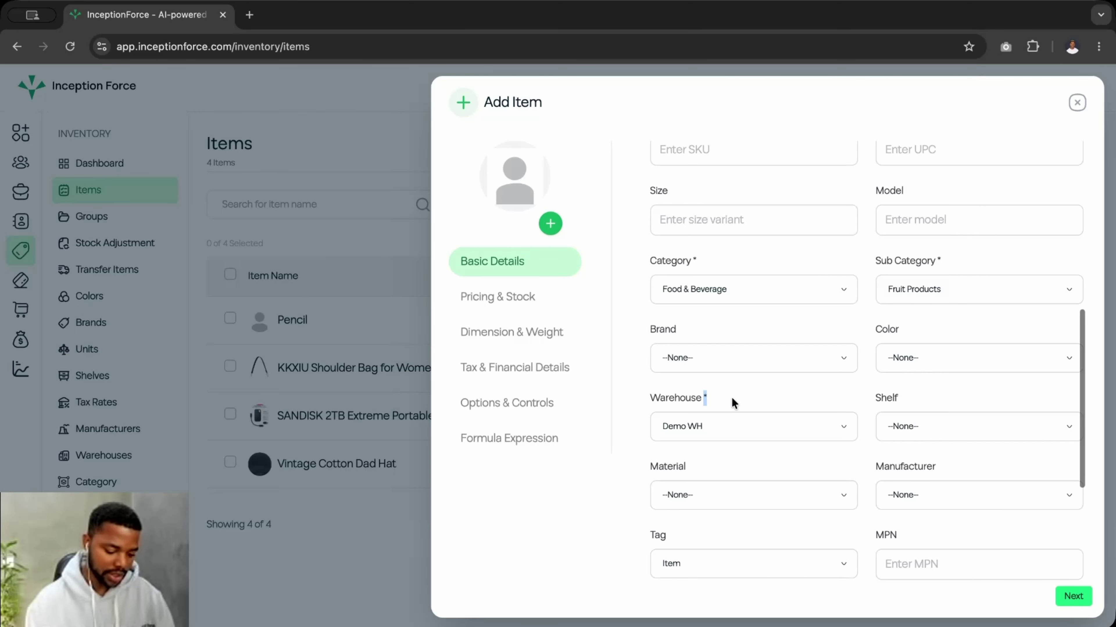
scroll(731, 397, up, 9)
scroll(731, 397, up, 3)
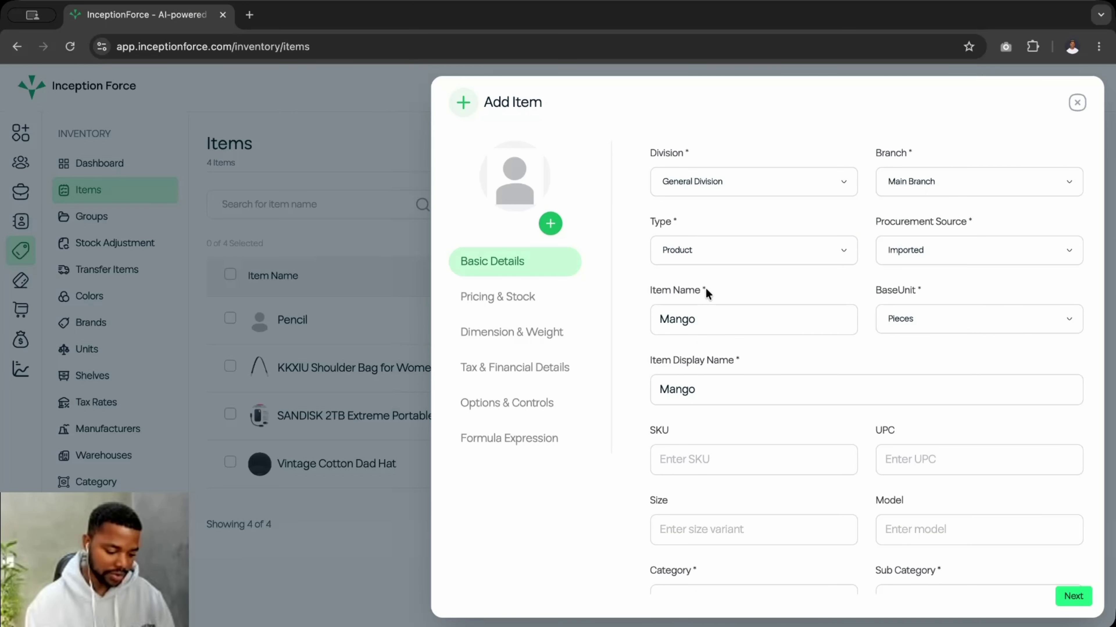
scroll(712, 412, down, 14)
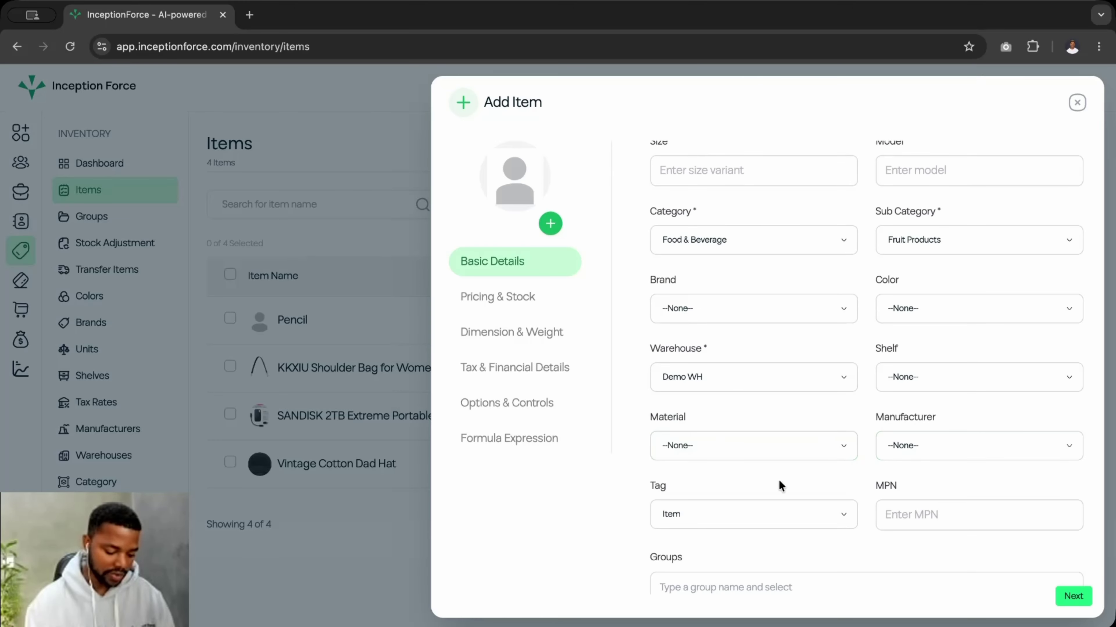
scroll(742, 480, down, 4)
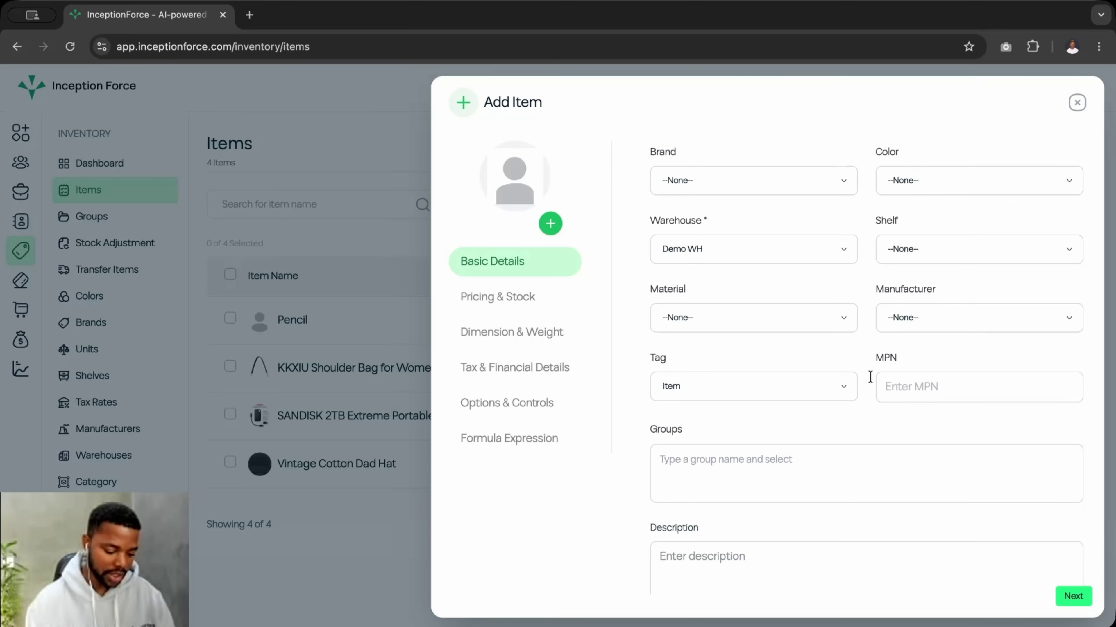
scroll(806, 415, up, 1)
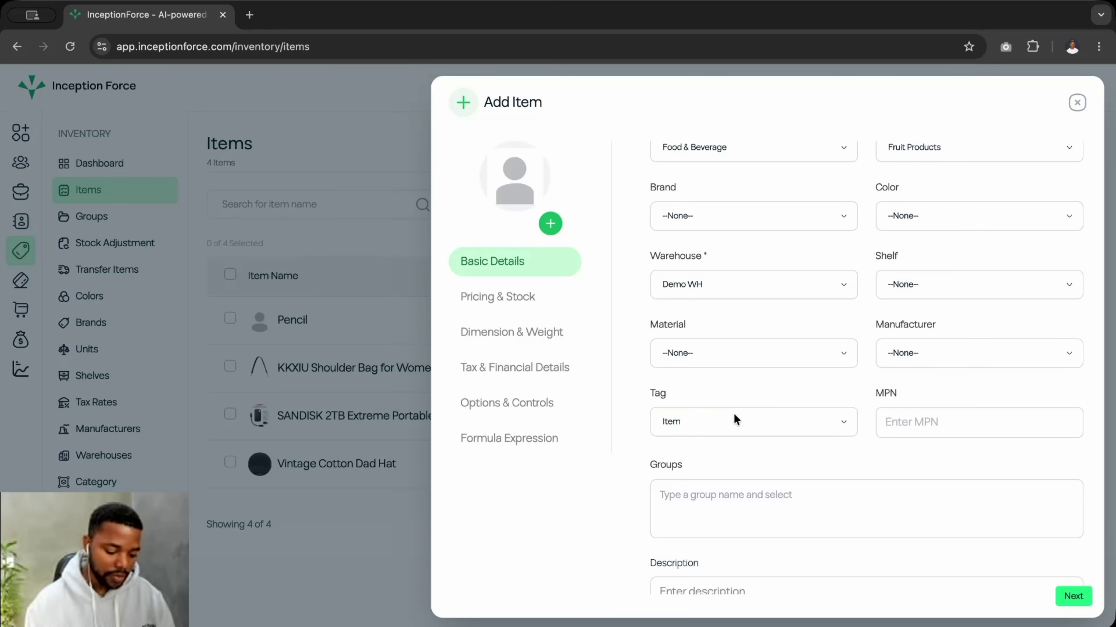
scroll(734, 414, down, 4)
click(695, 375)
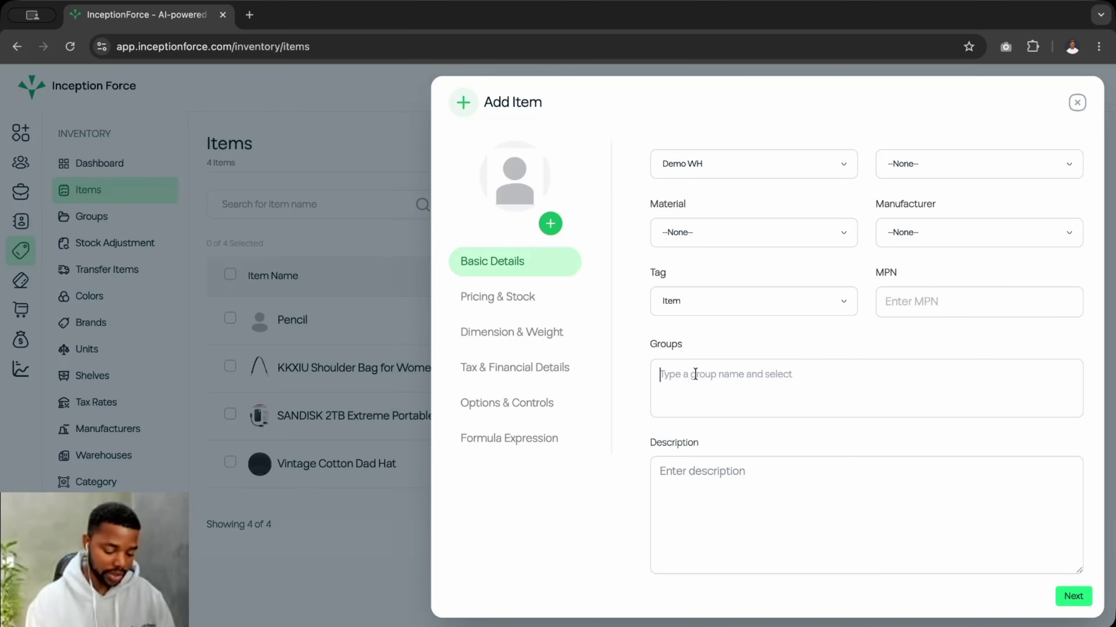
scroll(695, 374, up, 1)
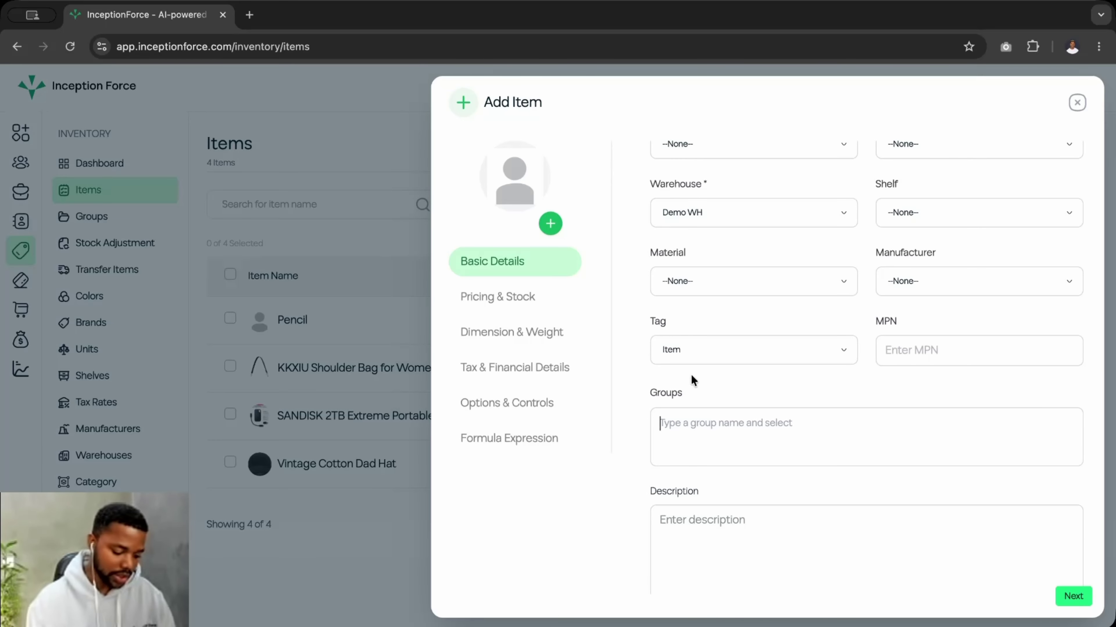
- On the Pricing & Stock step, set the default cost to 5
click(514, 308)
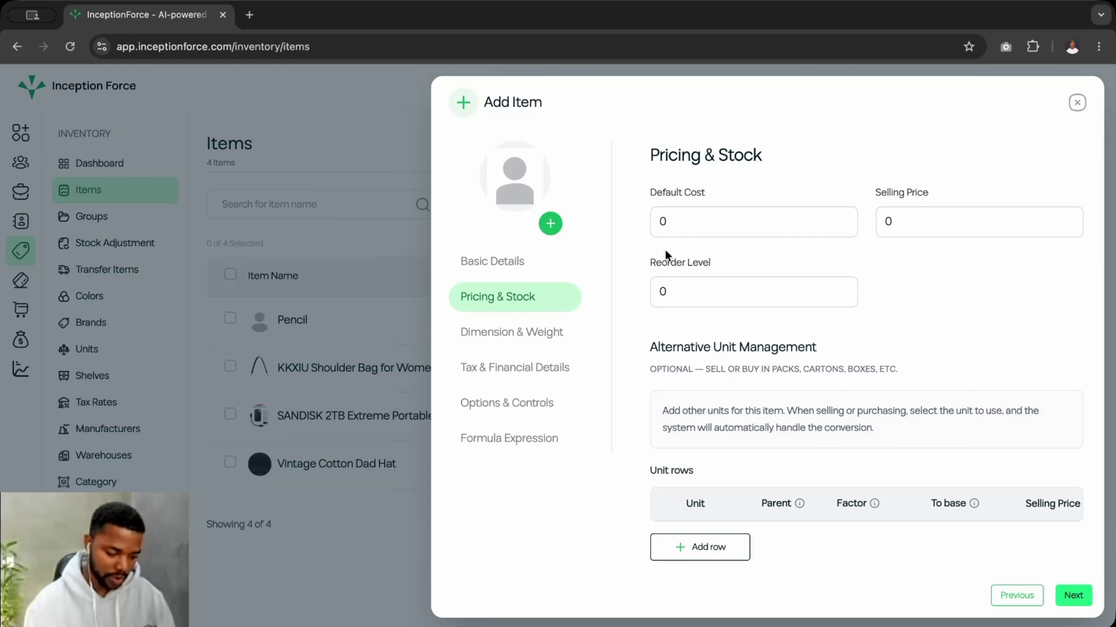
click(681, 232)
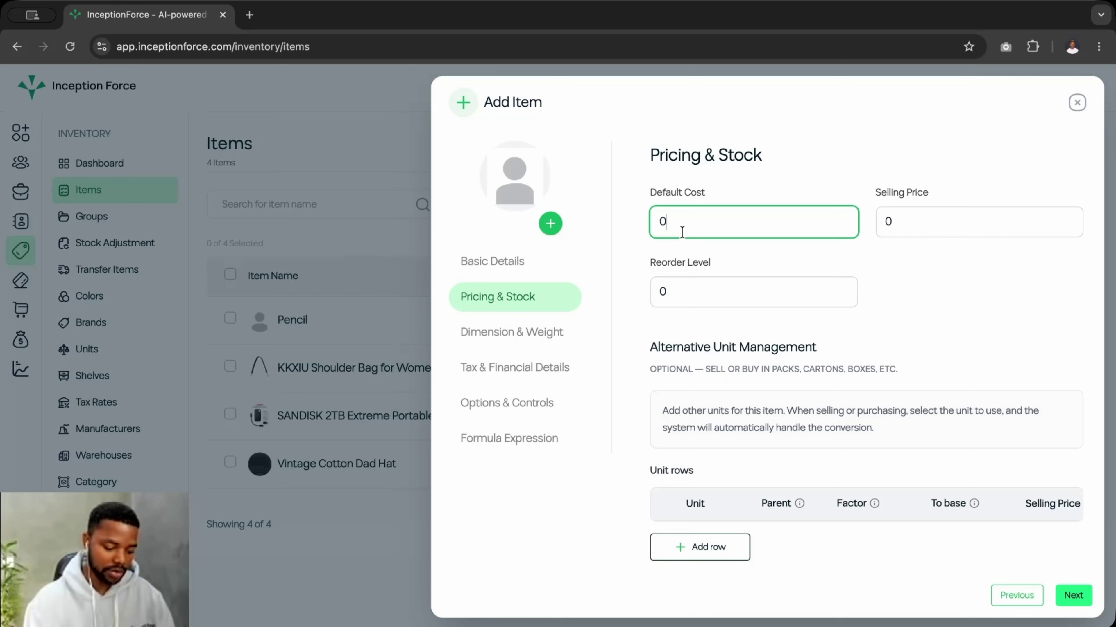
key(BackSpace)
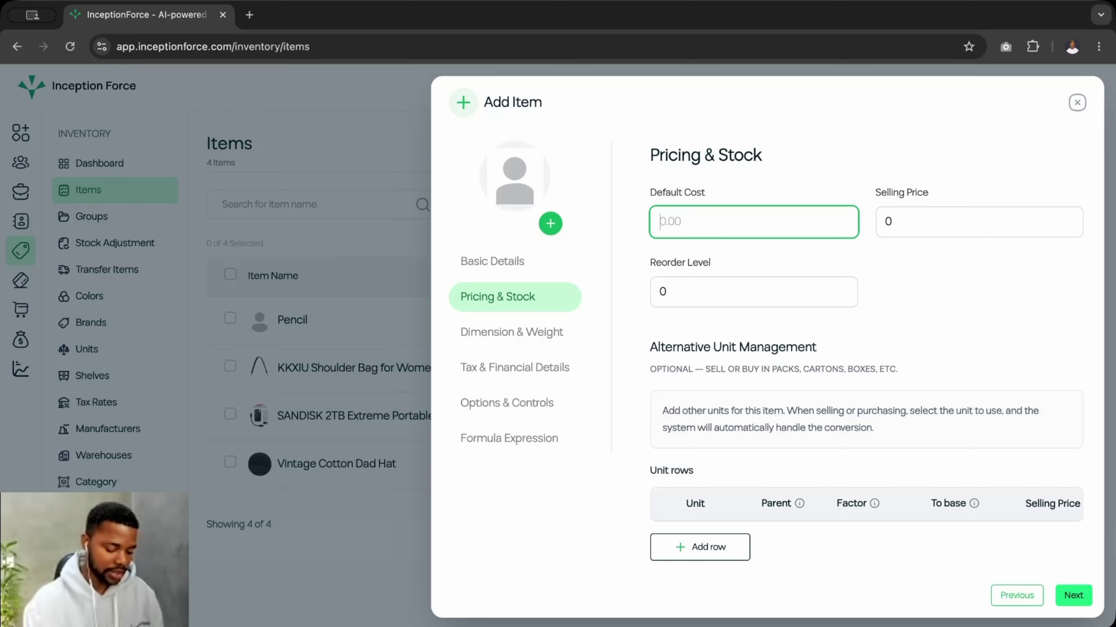
text(5)
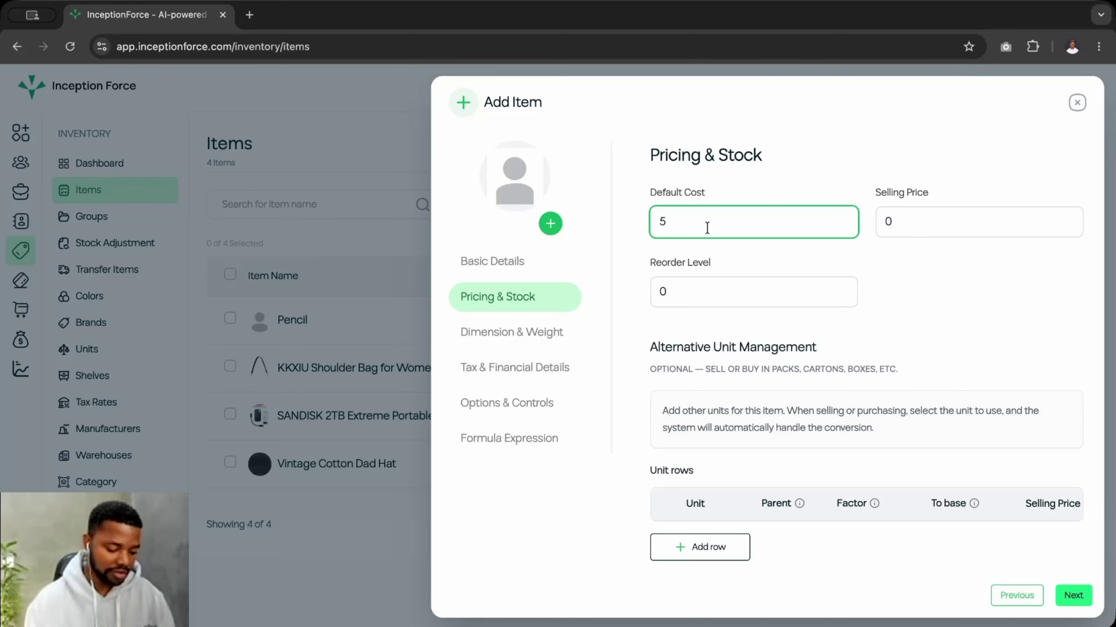
click(727, 201)
click(687, 218)
click(740, 180)
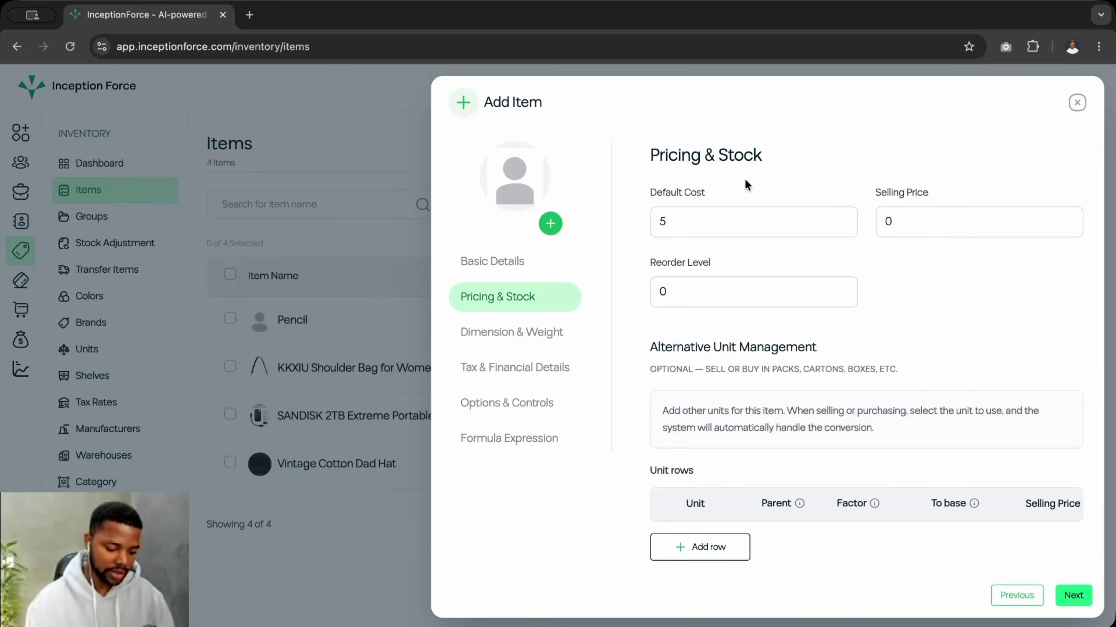
- Set the selling price to 10 and the reorder level to 2000
click(889, 223)
key(BackSpace)
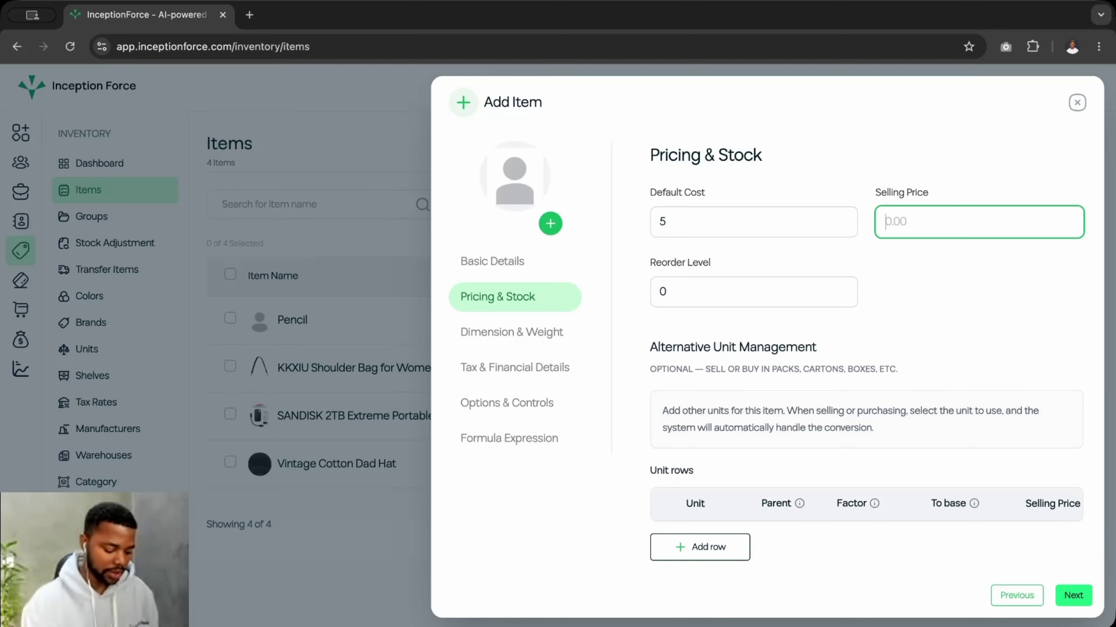
text(10)
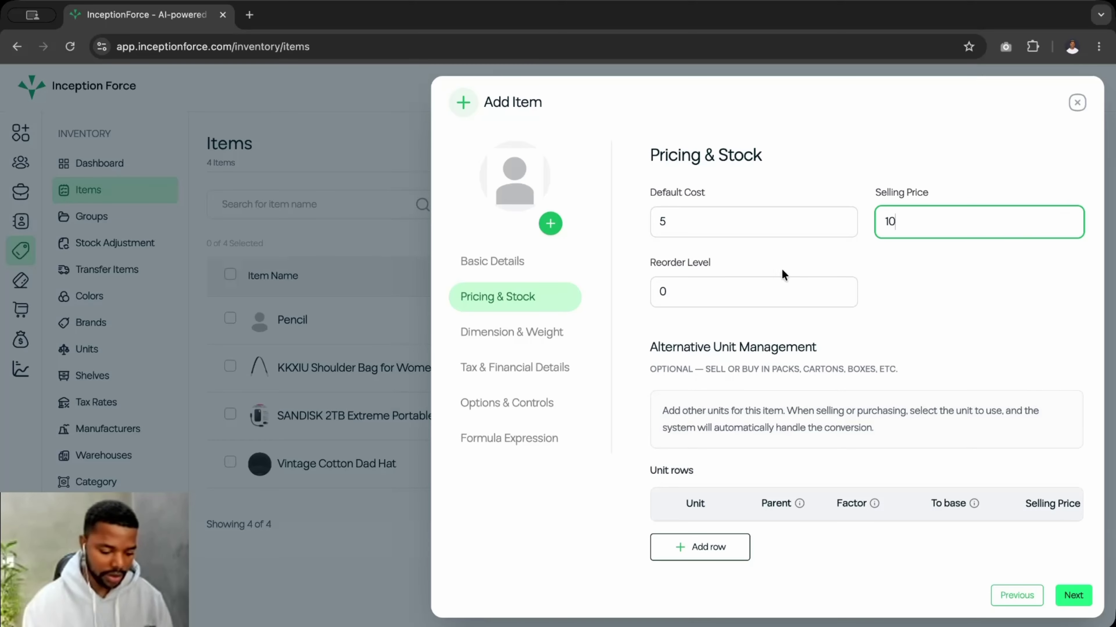
click(729, 291)
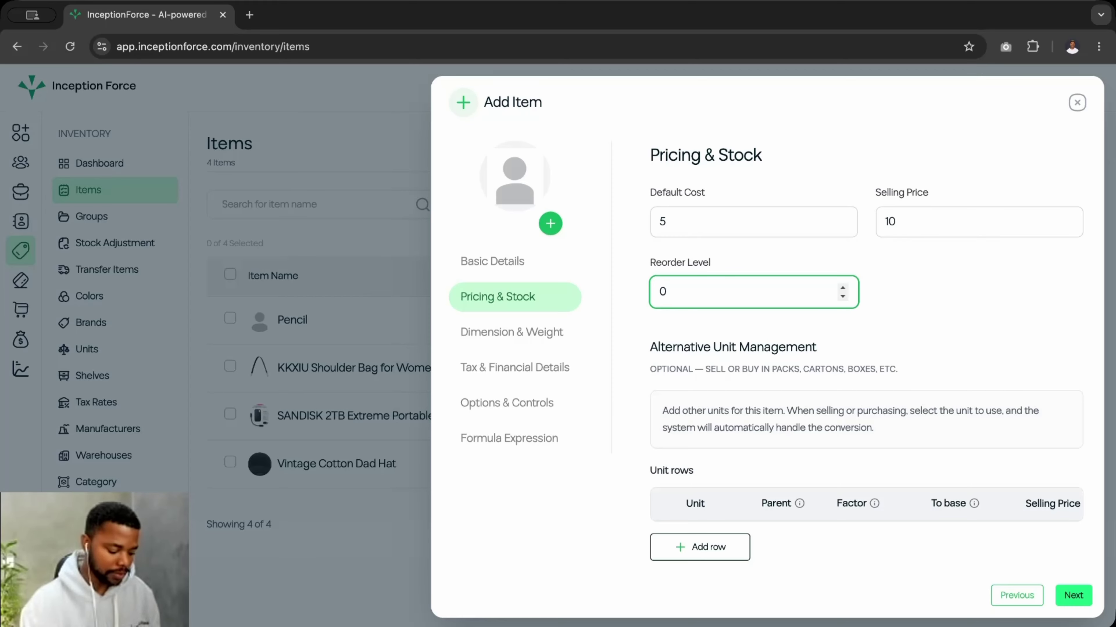
key(BackSpace)
text(1)
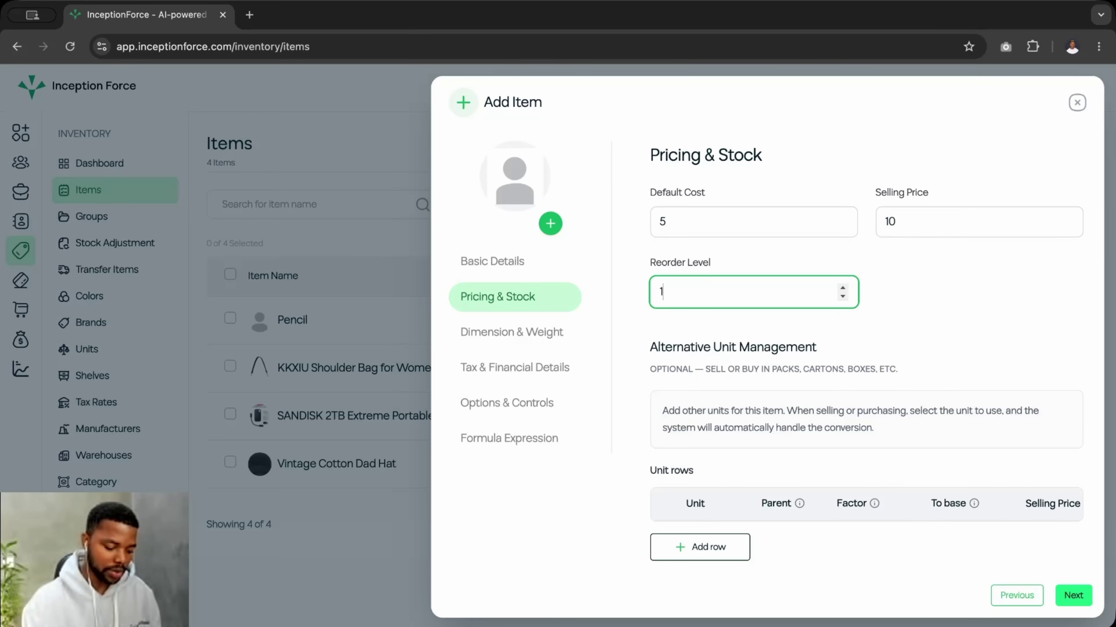
key(BackSpace)
text(0)
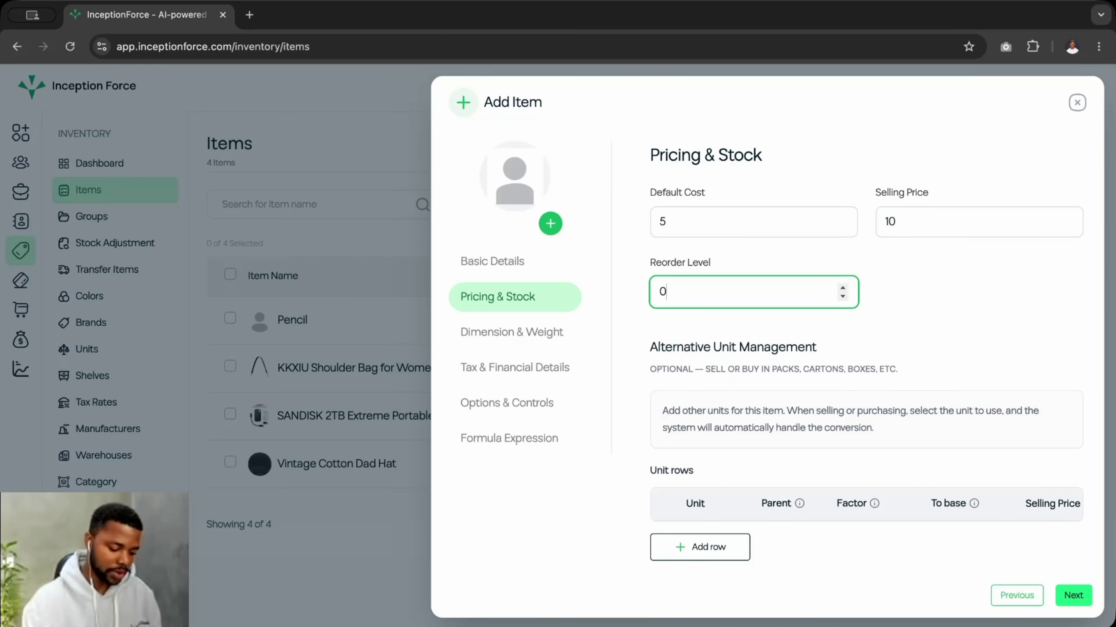
key(BackSpace)
text(2000)
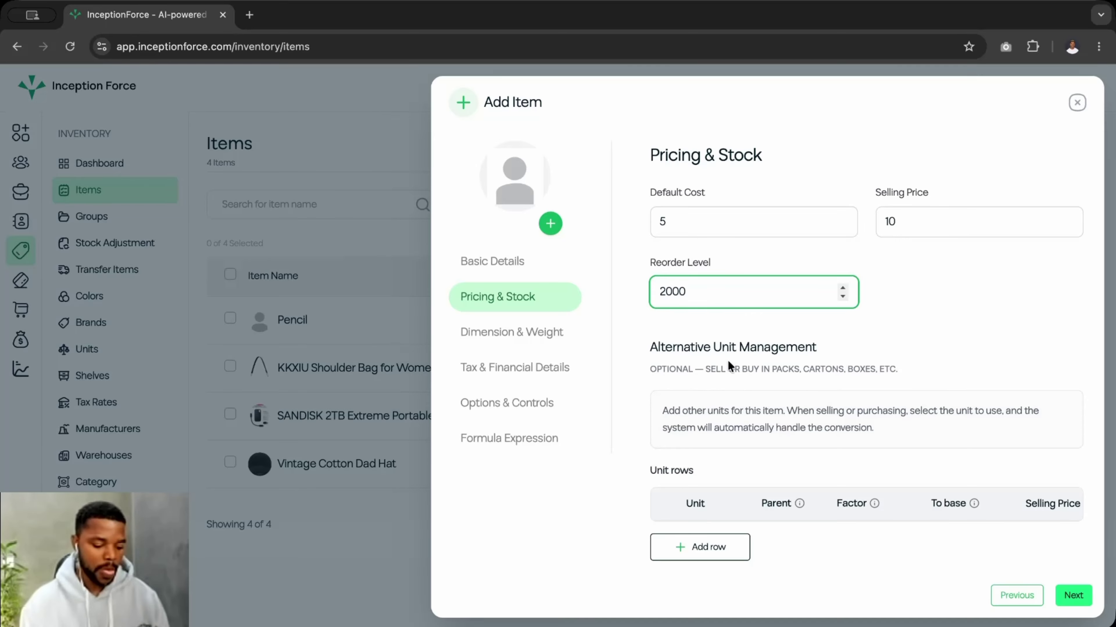
- Add a unit row with Pack as the unit and Pieces as its parent
click(700, 551)
scroll(700, 551, down, 1)
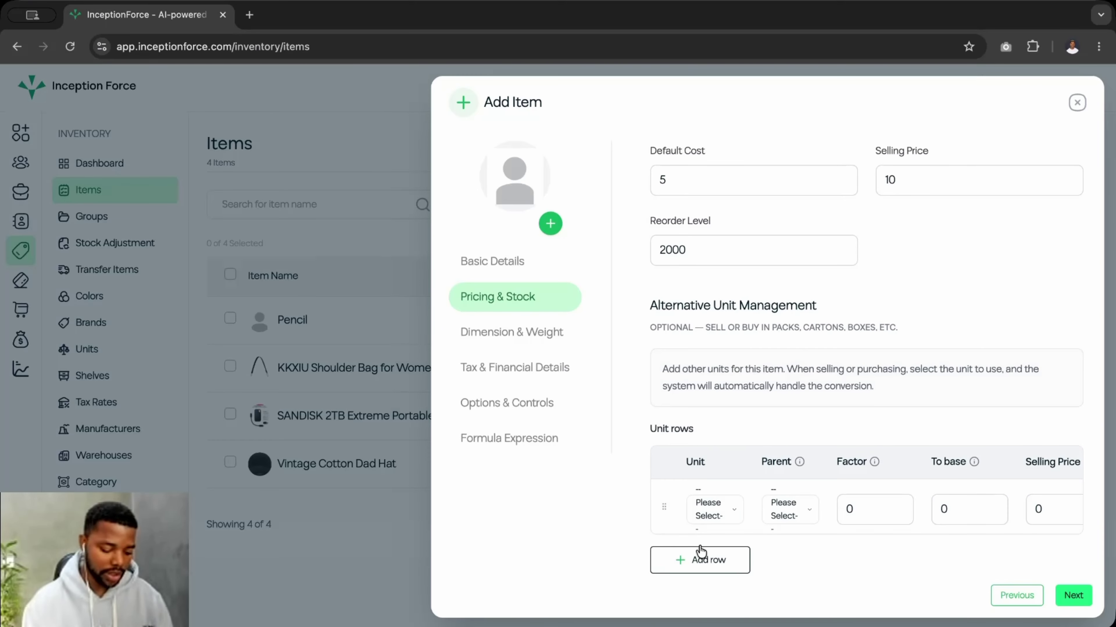
click(716, 509)
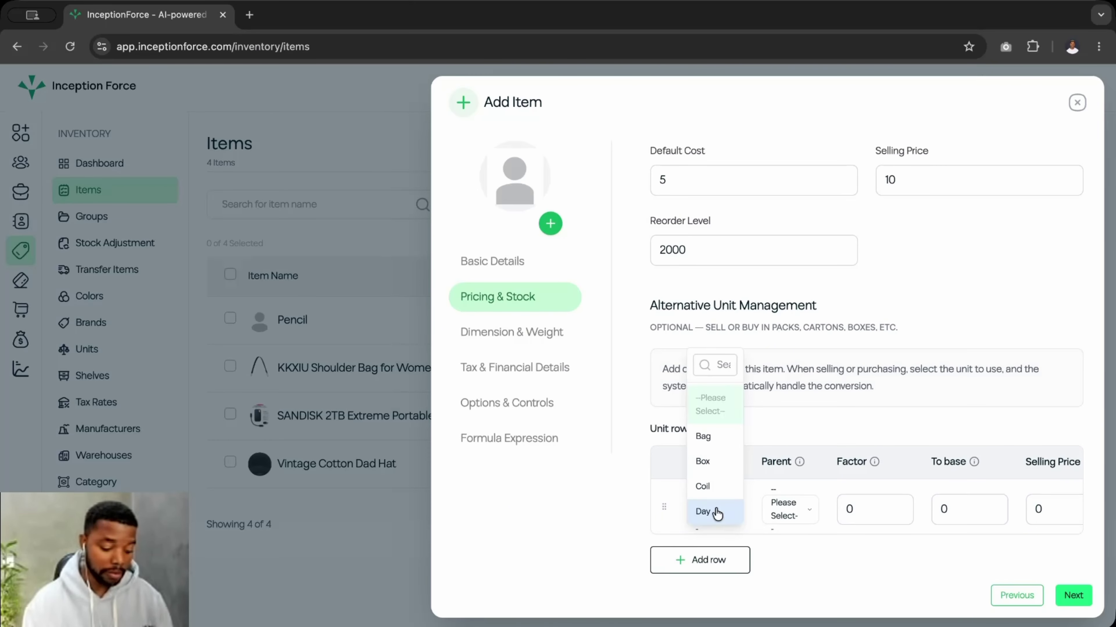
click(713, 448)
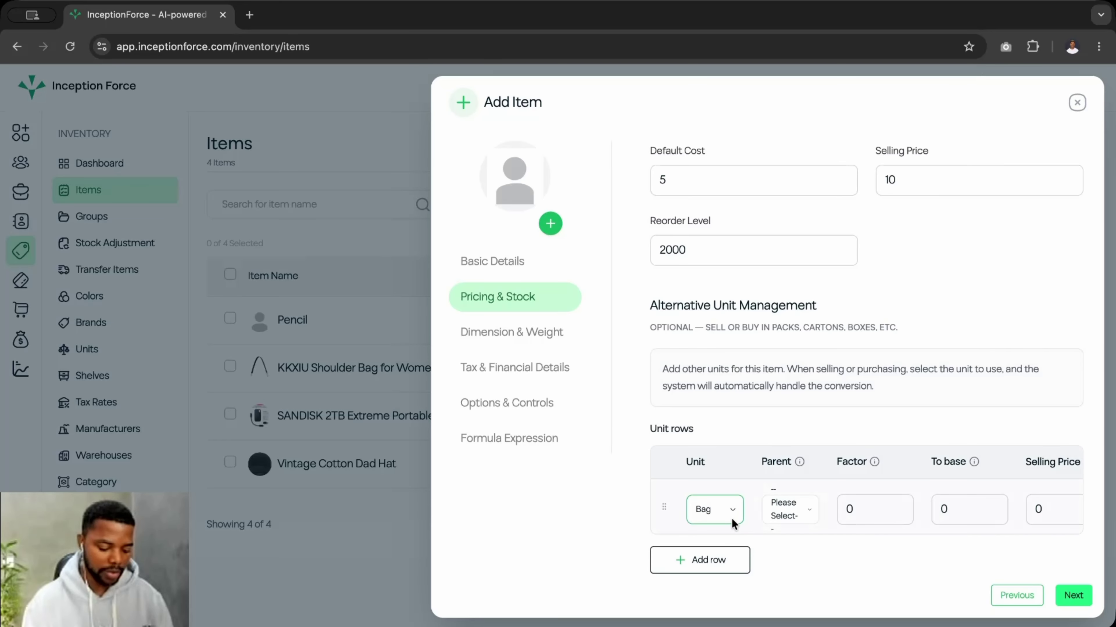
click(716, 509)
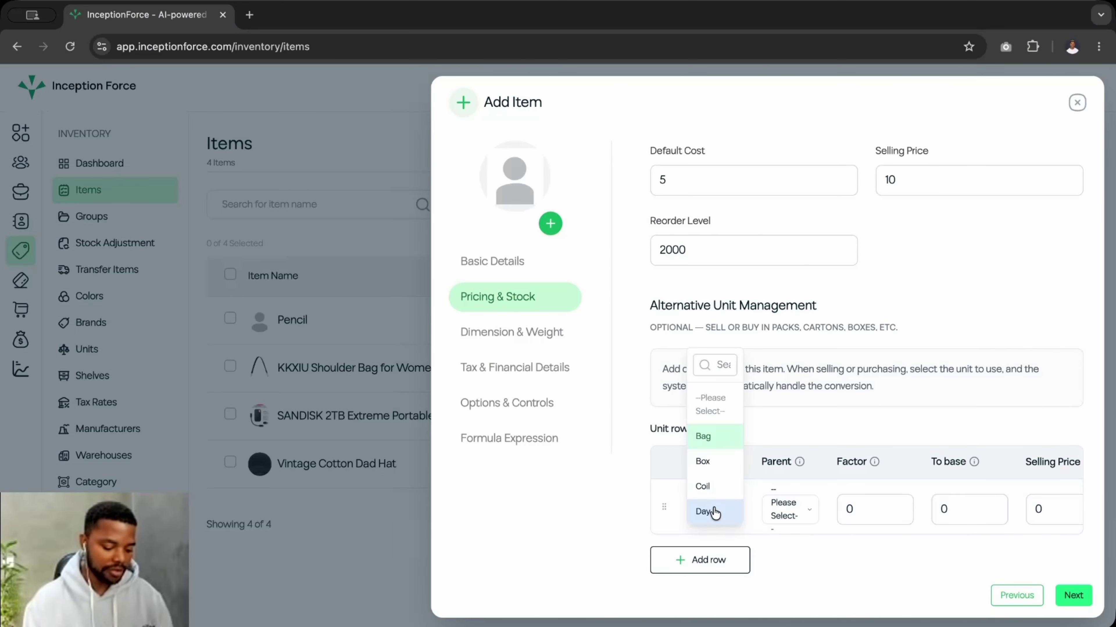
click(721, 367)
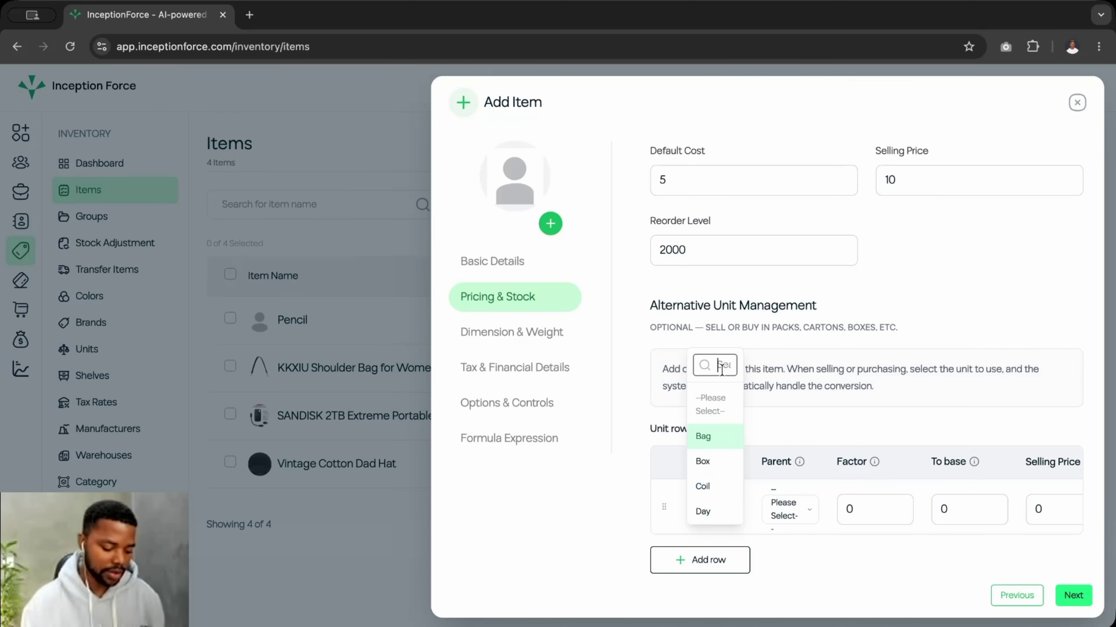
text(pa)
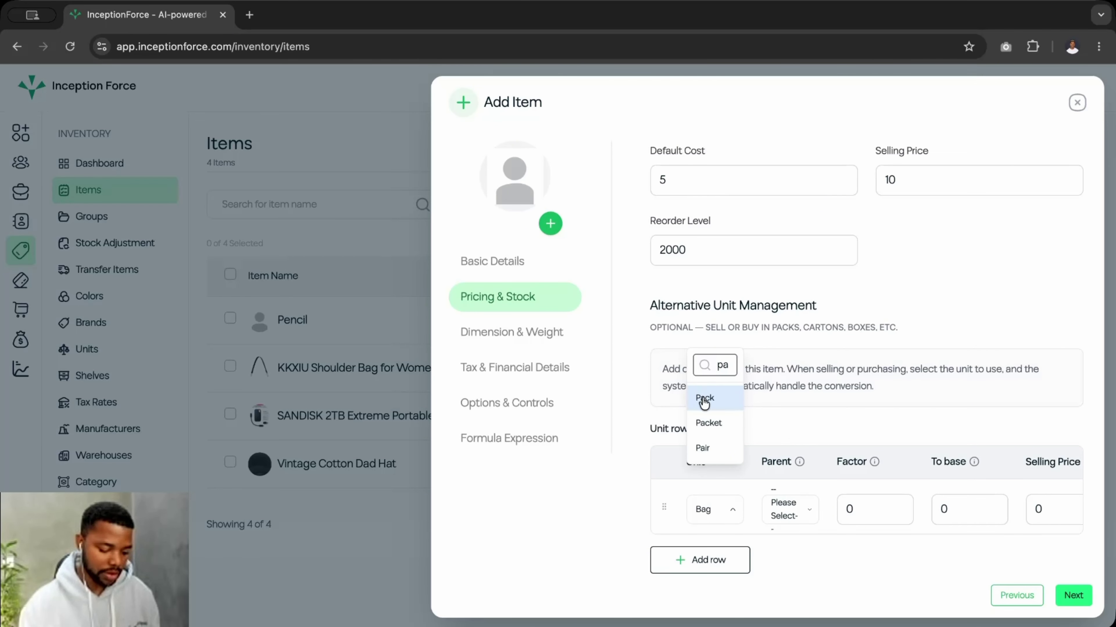
click(727, 402)
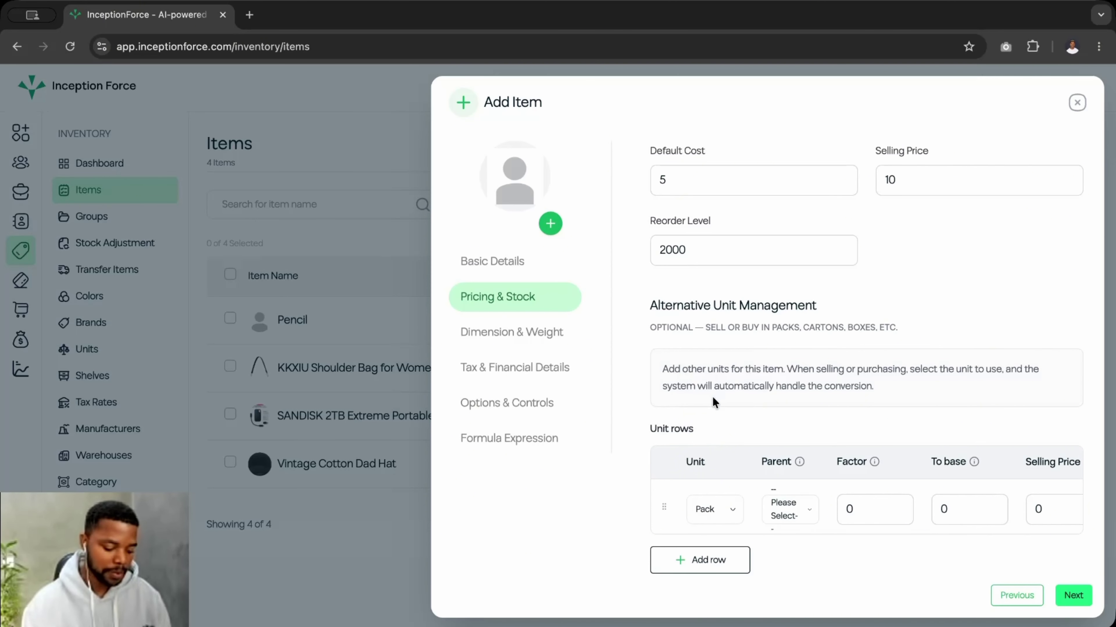
click(772, 512)
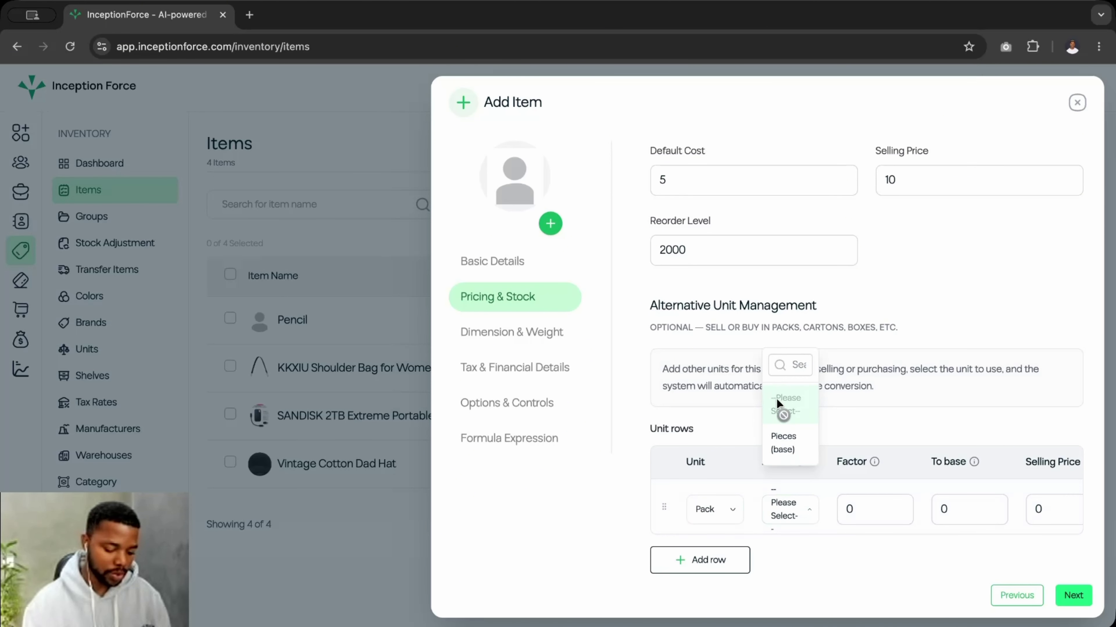
click(779, 448)
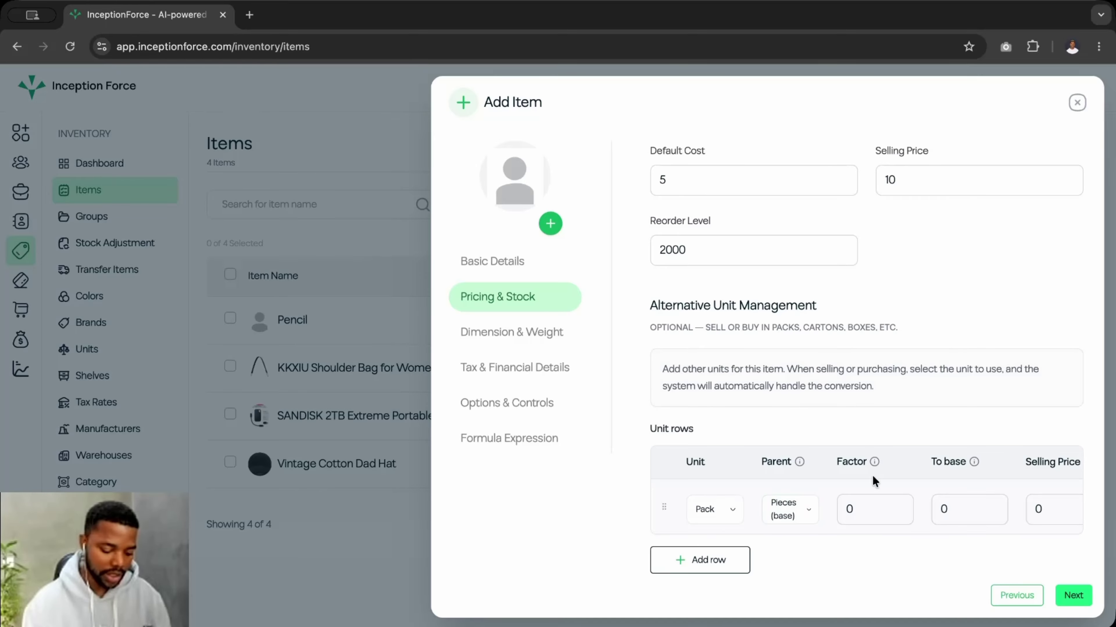
- Give the Pack row factor 10, to-base 10 and selling price 100
click(855, 509)
key(BackSpace)
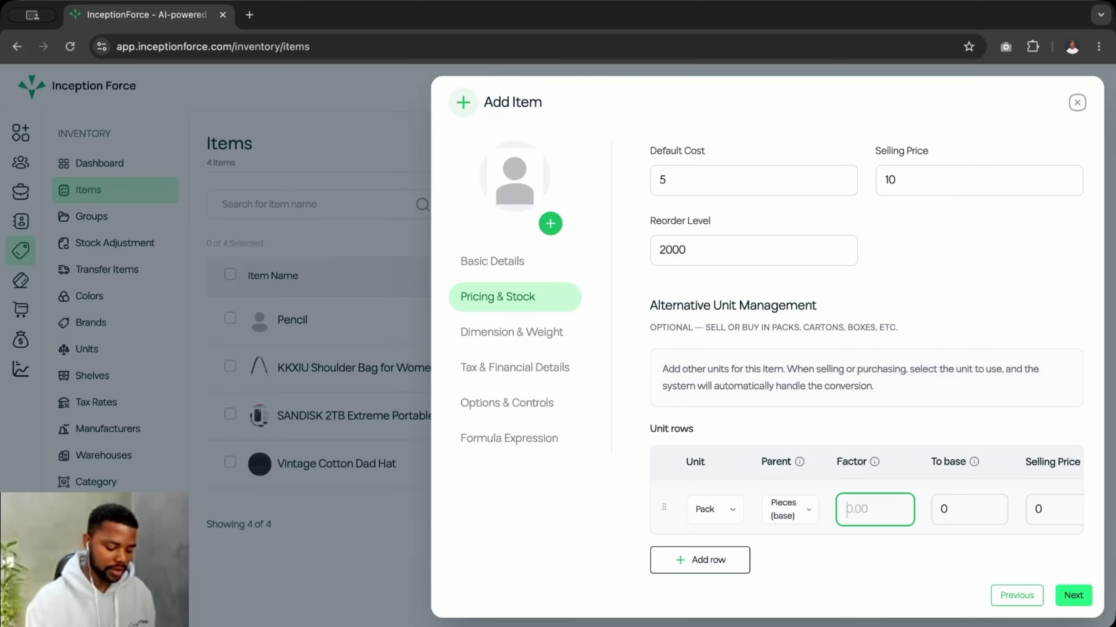
text(10)
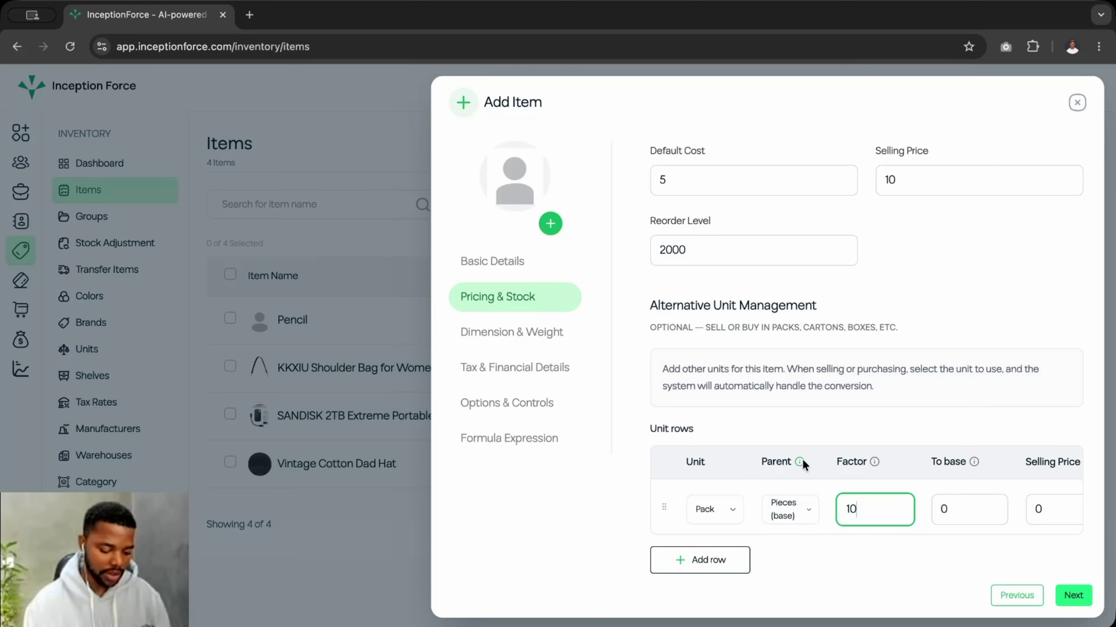
mouse_move(801, 462)
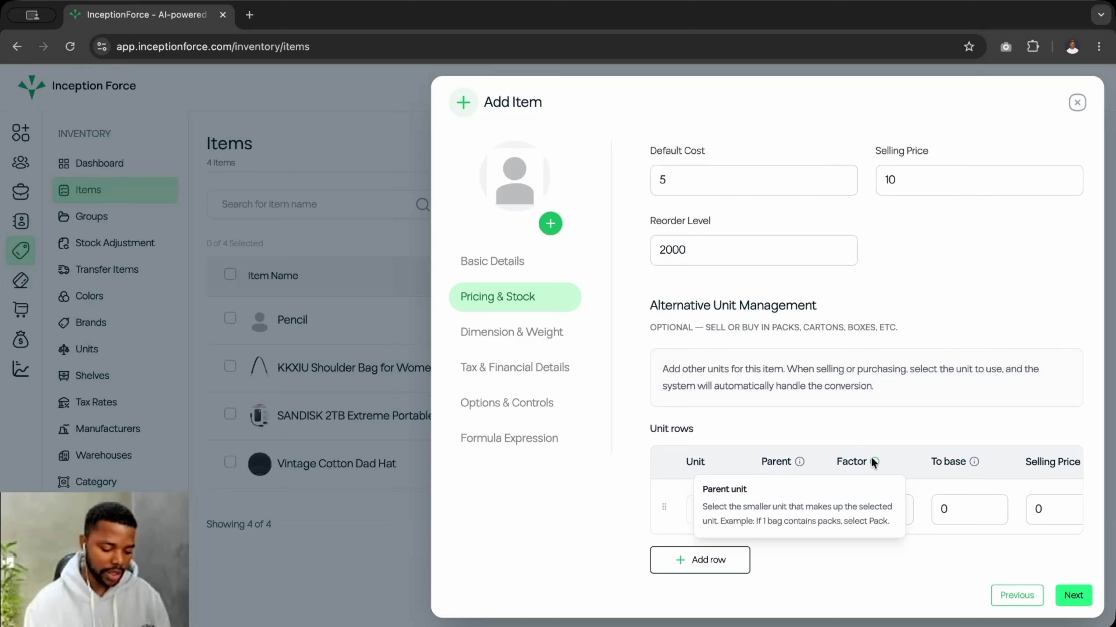
mouse_move(973, 462)
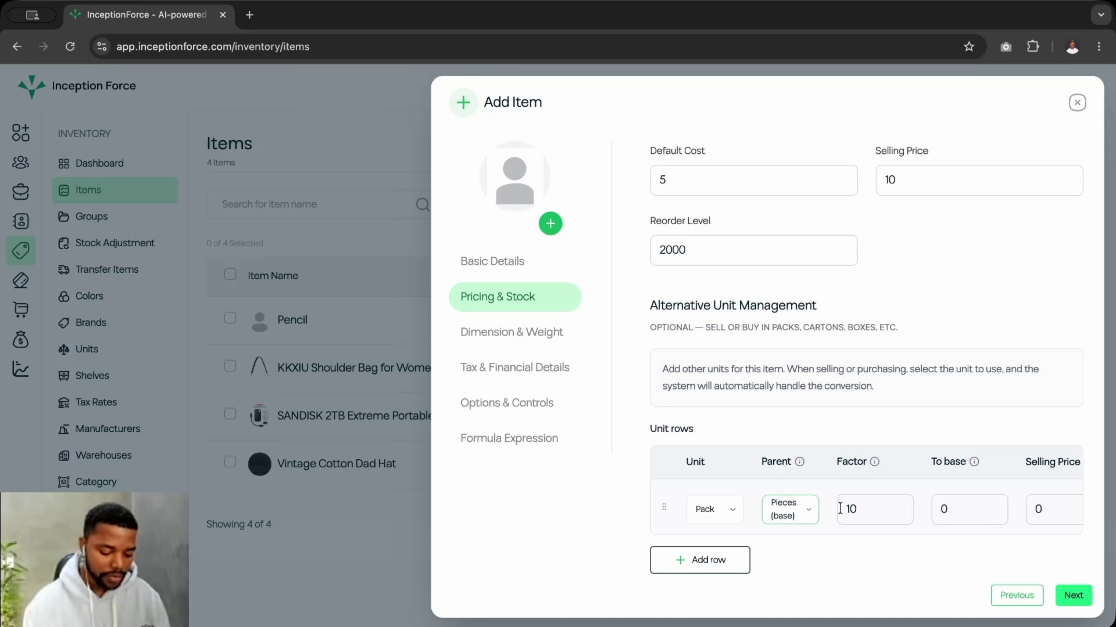
click(958, 509)
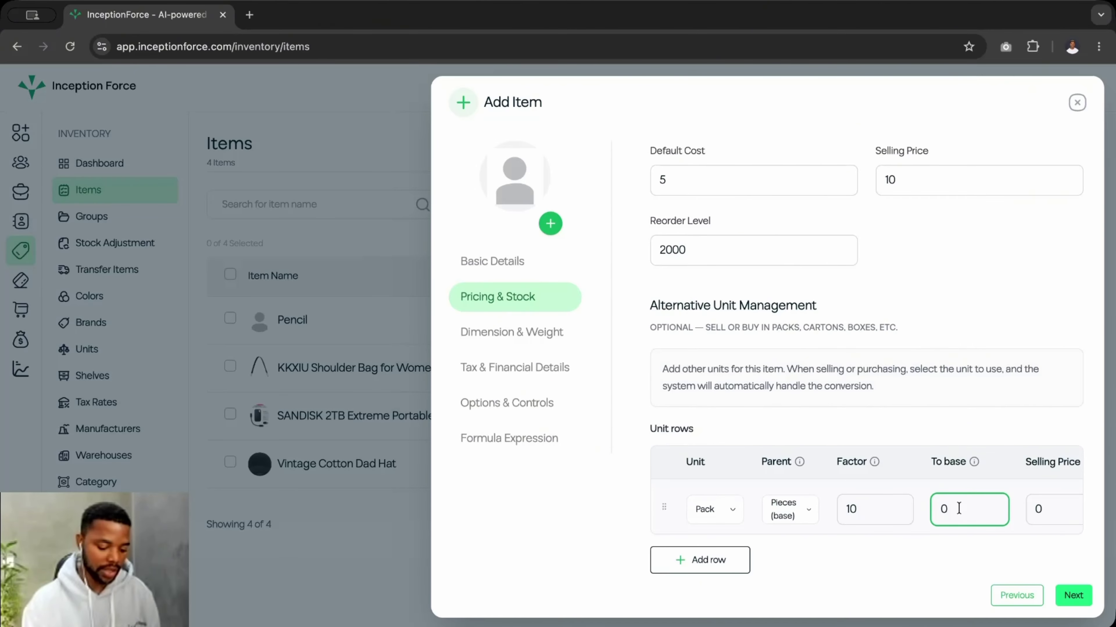
key(BackSpace)
text(10)
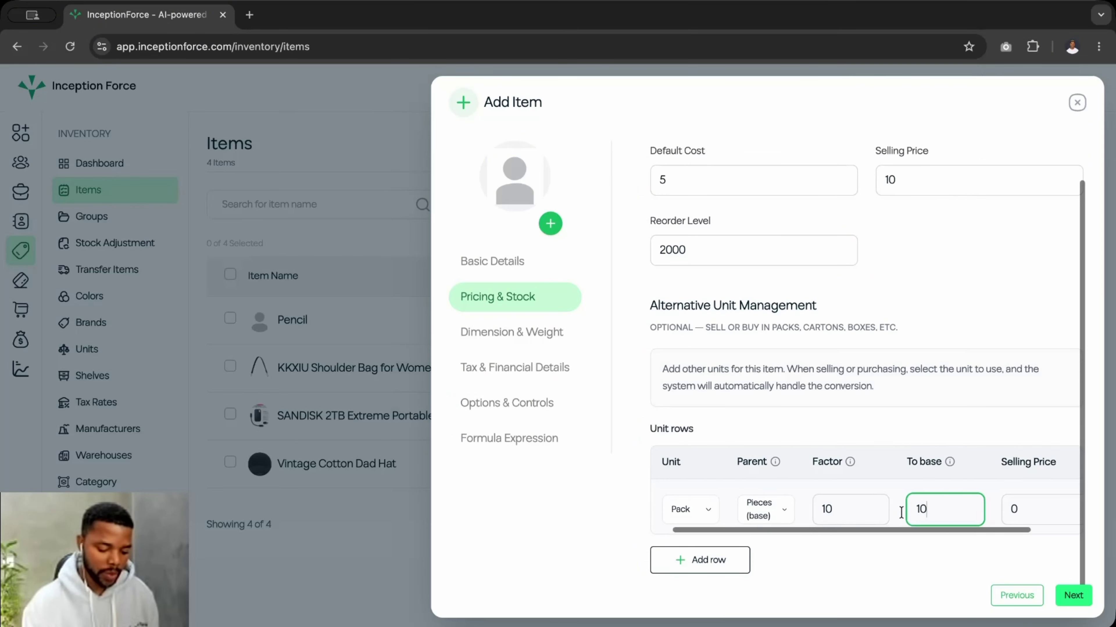
scroll(922, 519, right, 2)
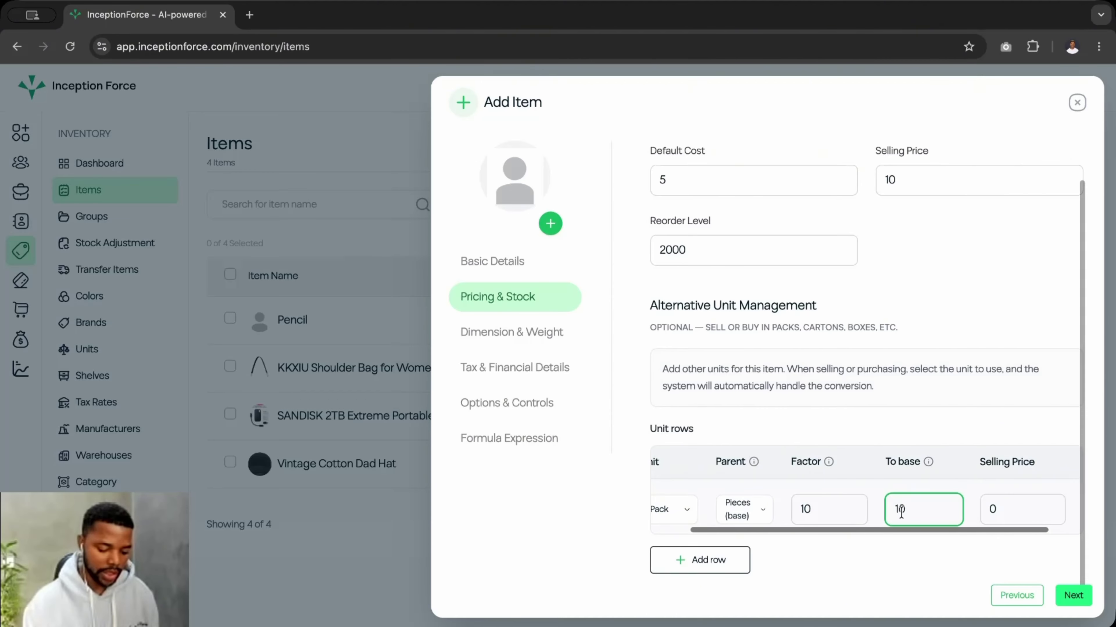
click(998, 516)
key(BackSpace)
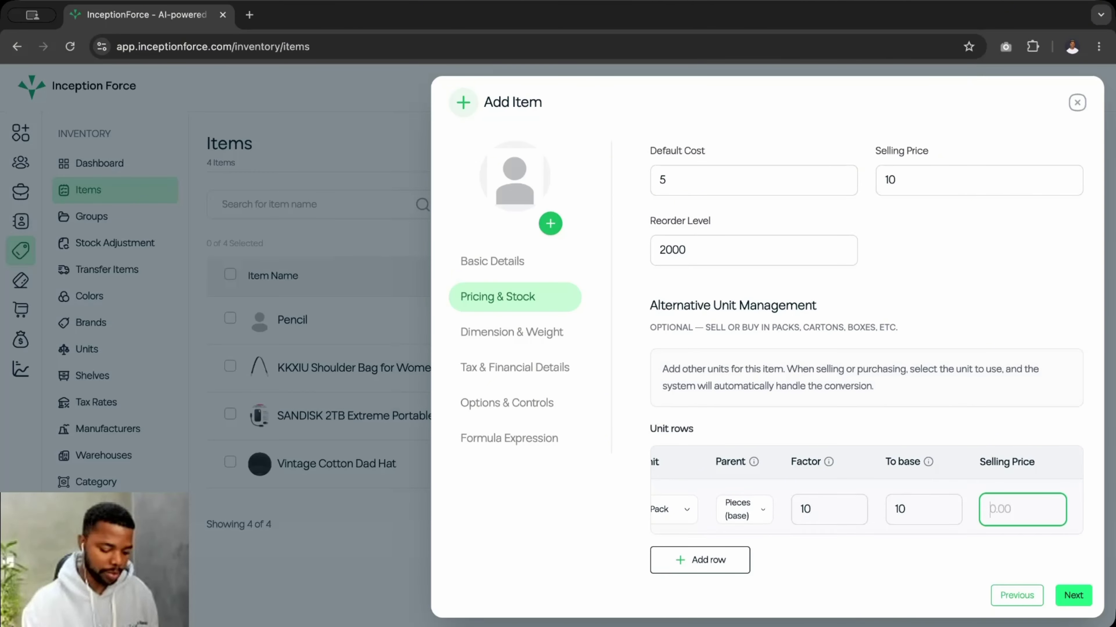
text(100)
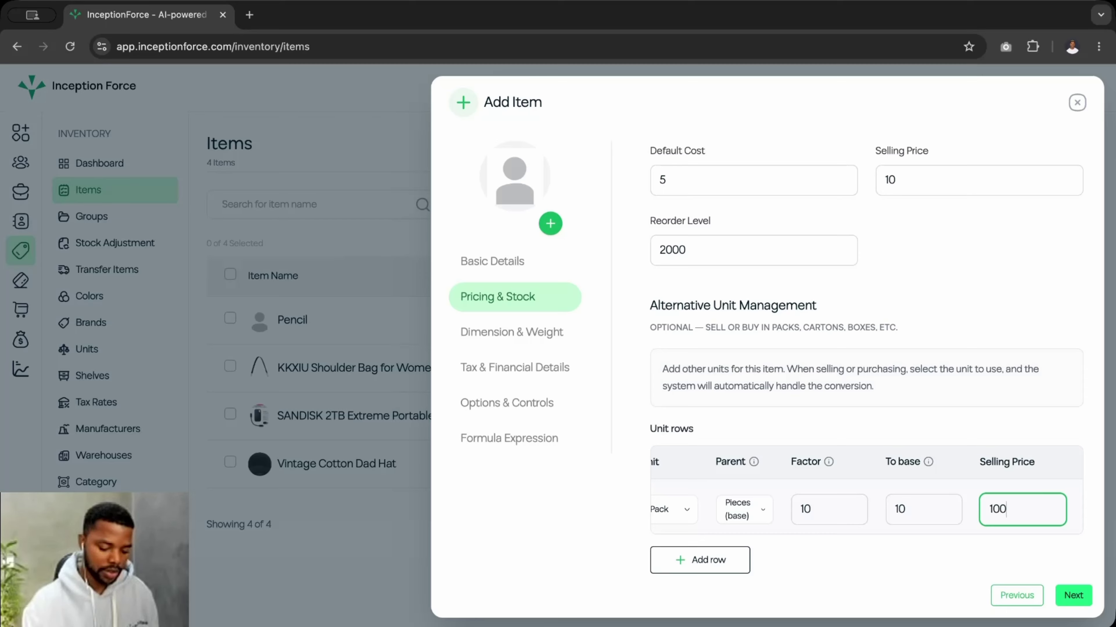
scroll(925, 507, left, 2)
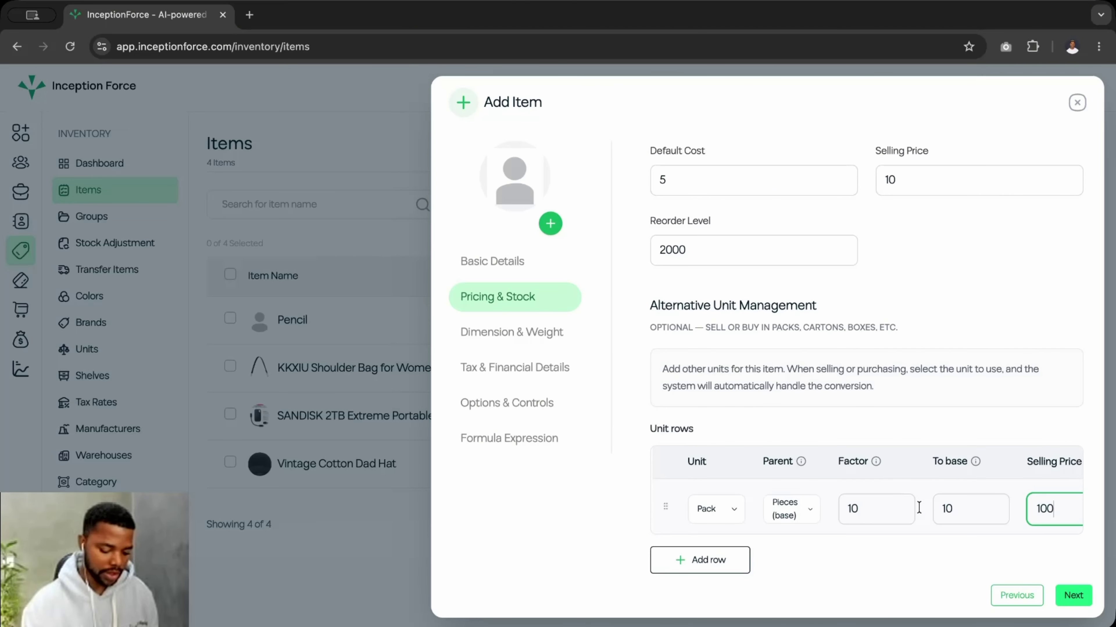
scroll(918, 507, right, 1)
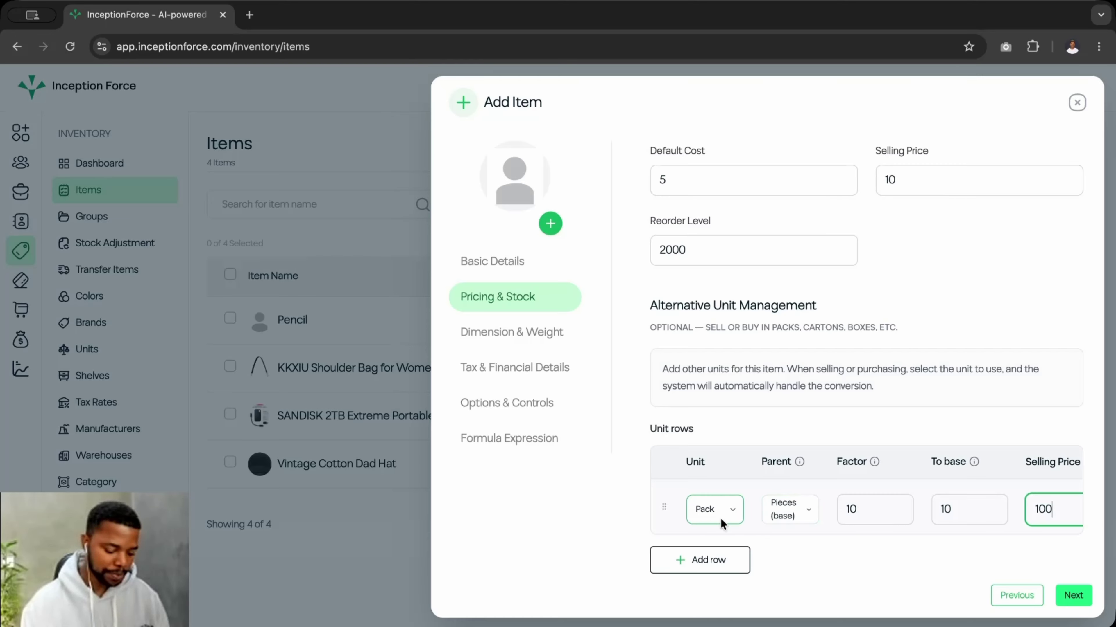
- Add a second unit row with Bag as the unit and Pack as its parent
click(703, 562)
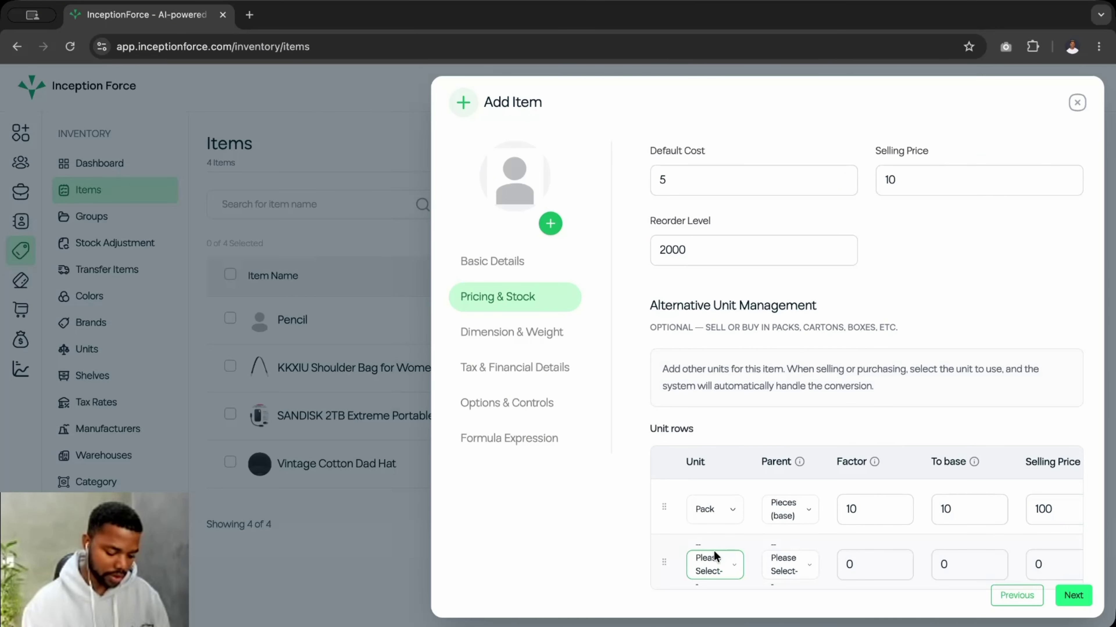
scroll(714, 551, down, 1)
click(719, 512)
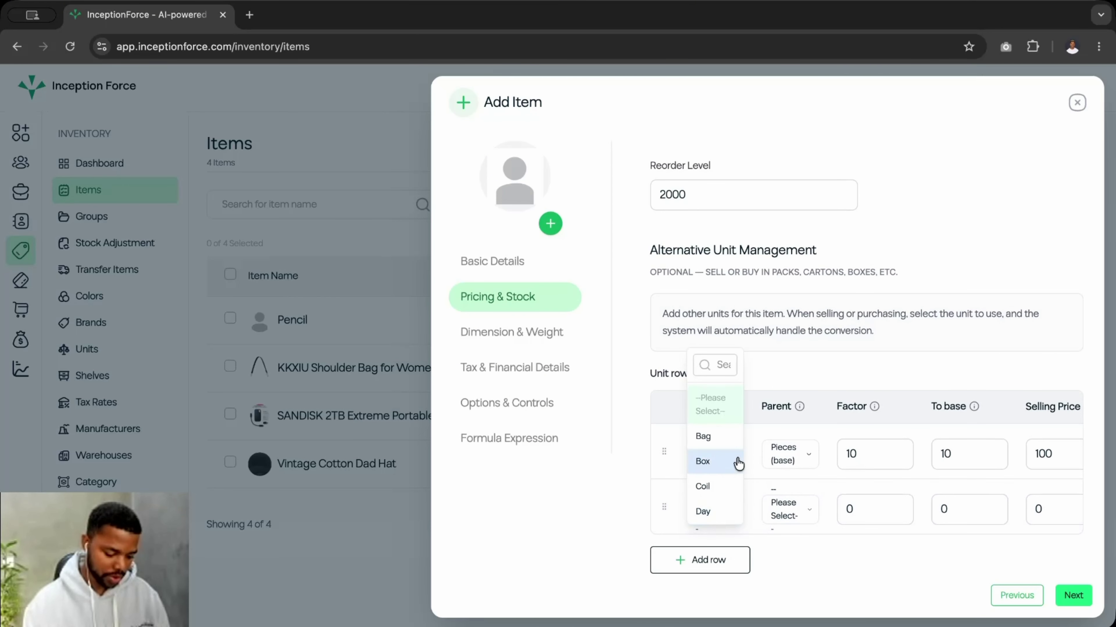
click(716, 441)
click(786, 510)
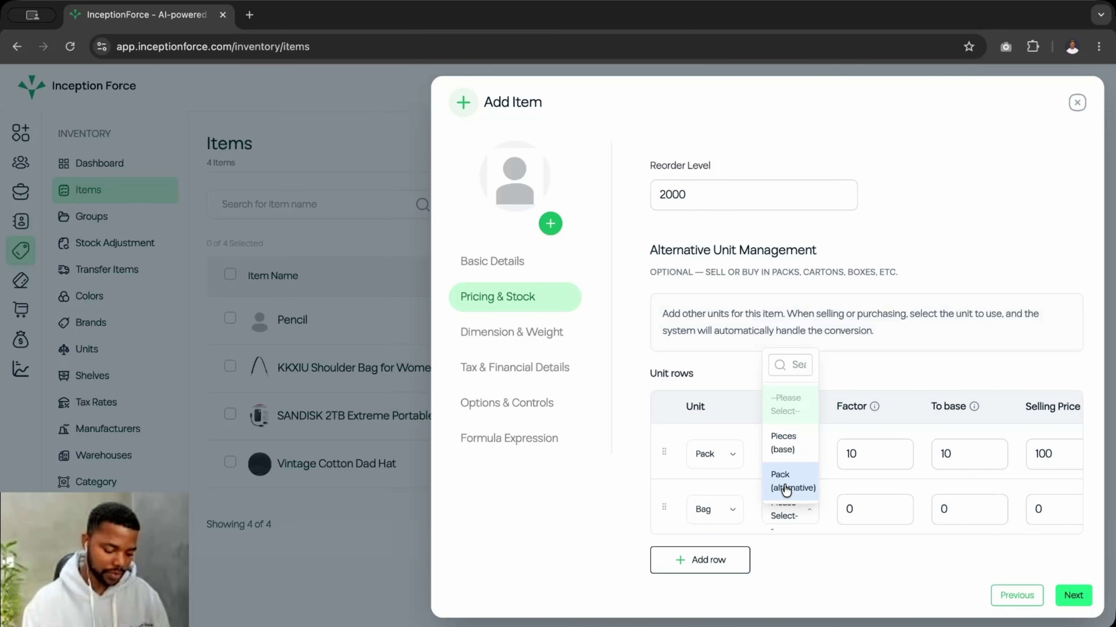
click(786, 490)
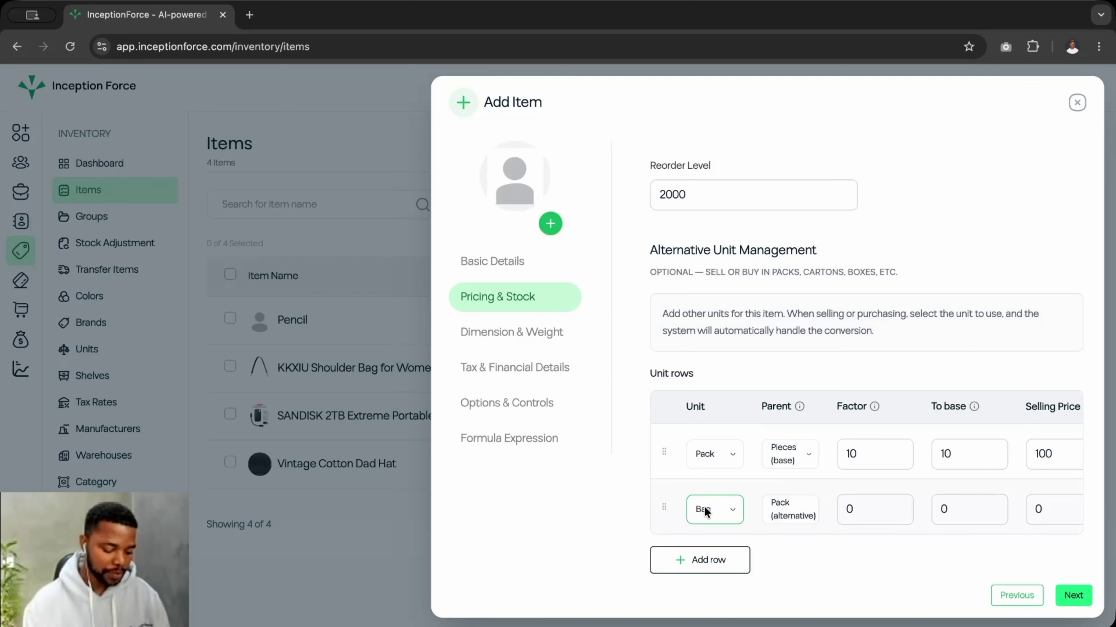
- Give the Bag row factor 50, to-base 500 and selling price 5000
click(857, 512)
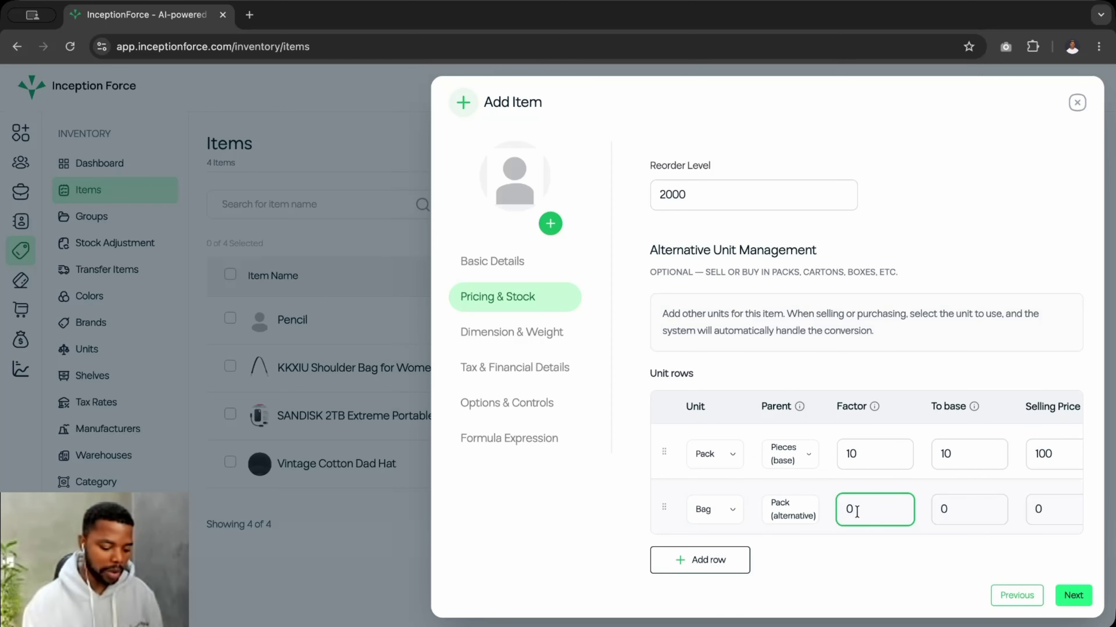
key(BackSpace)
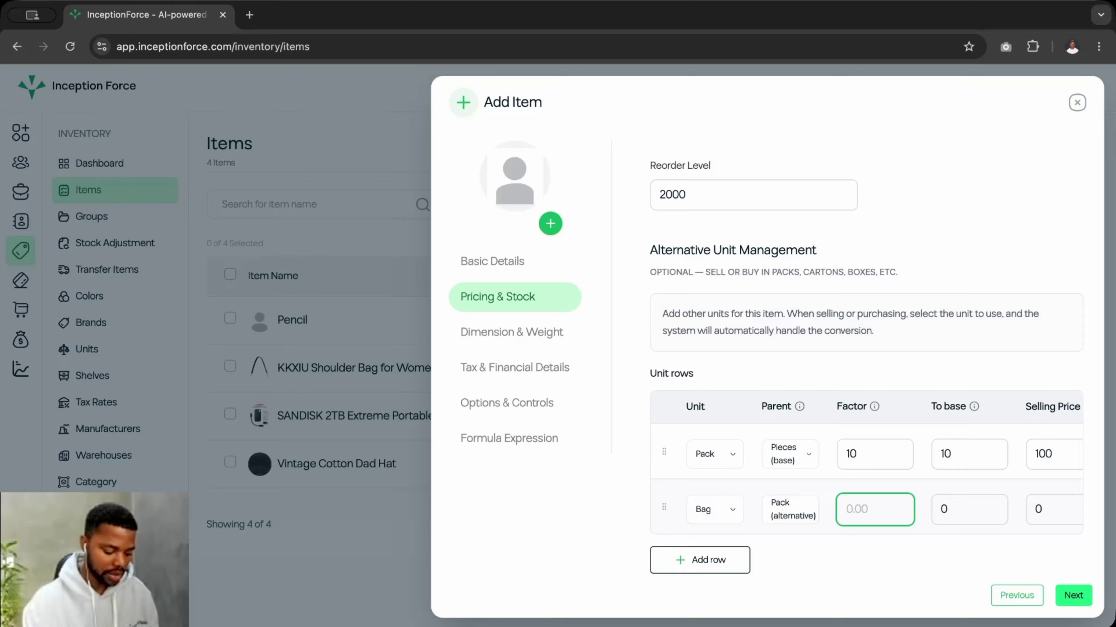
text(500)
key(BackSpace)
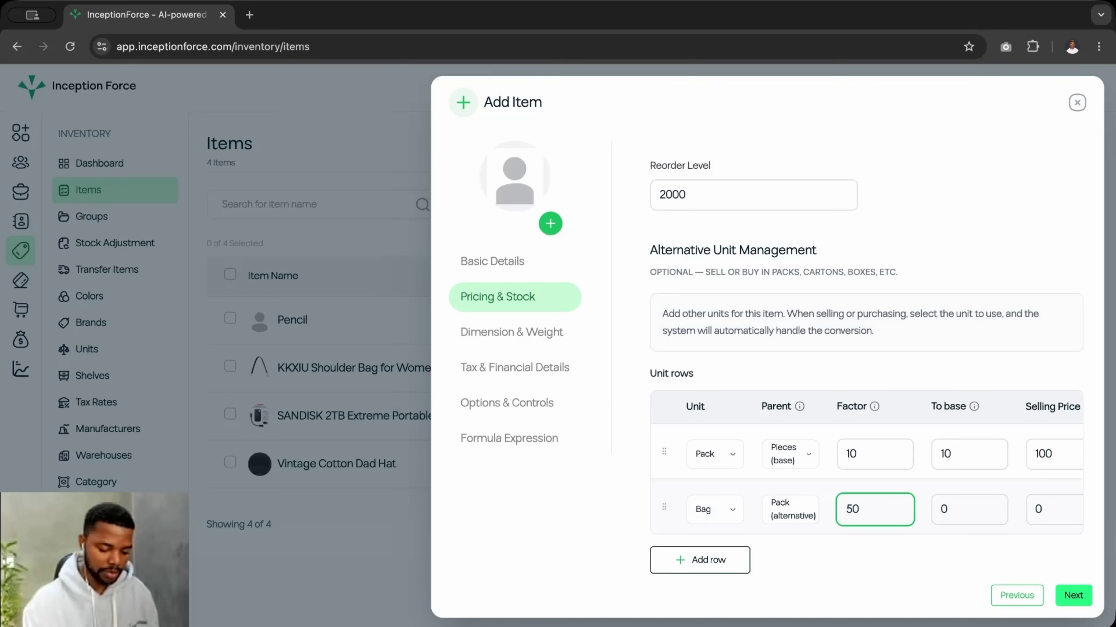
click(960, 511)
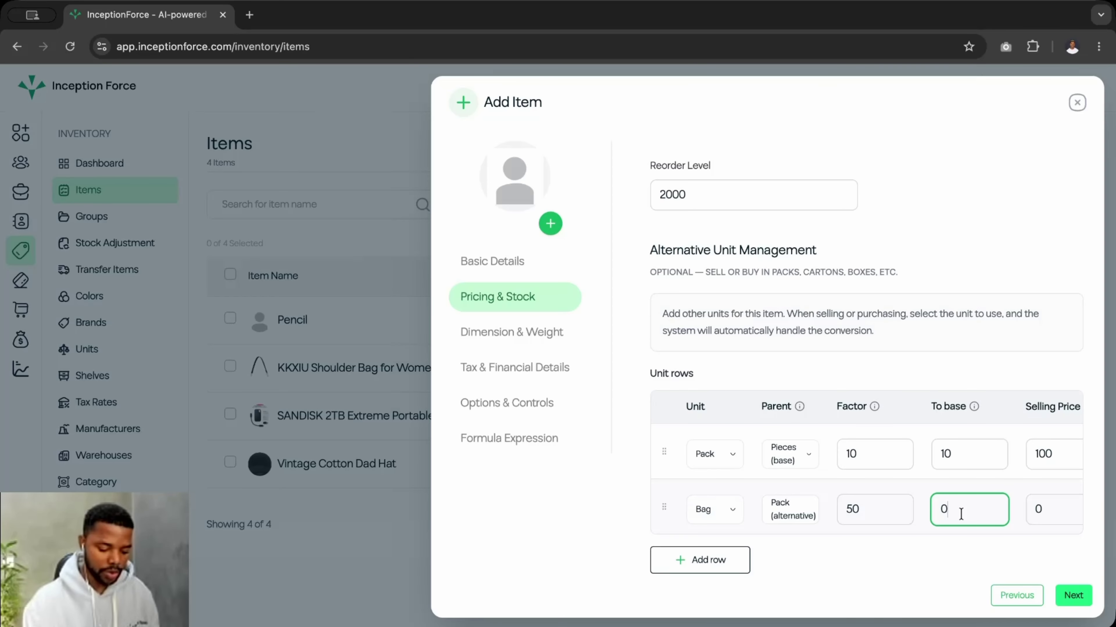
key(BackSpace)
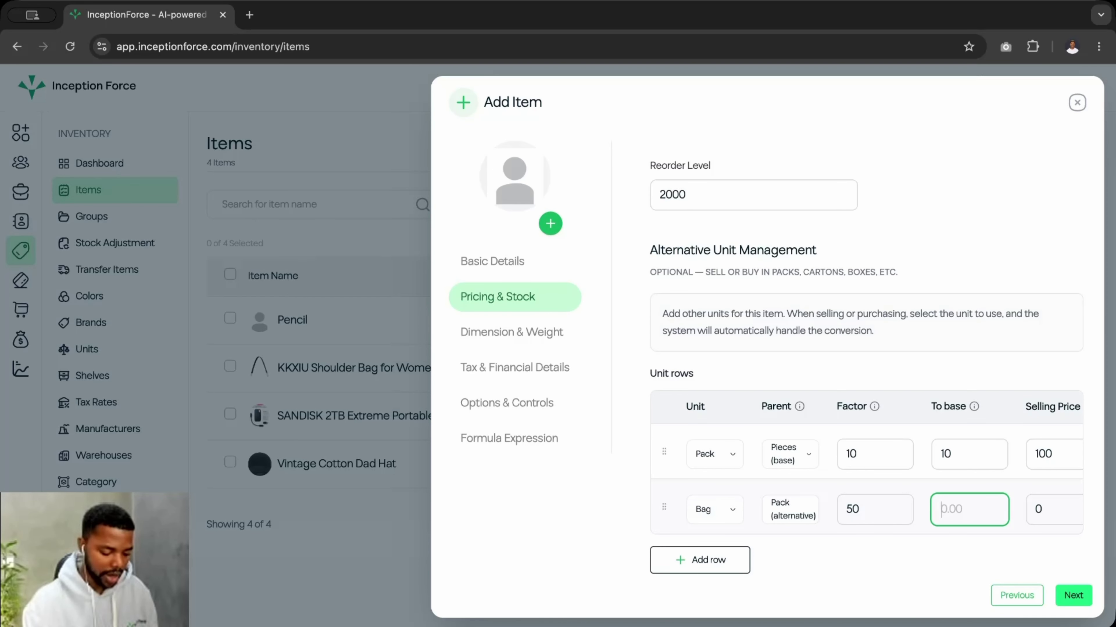
text(500)
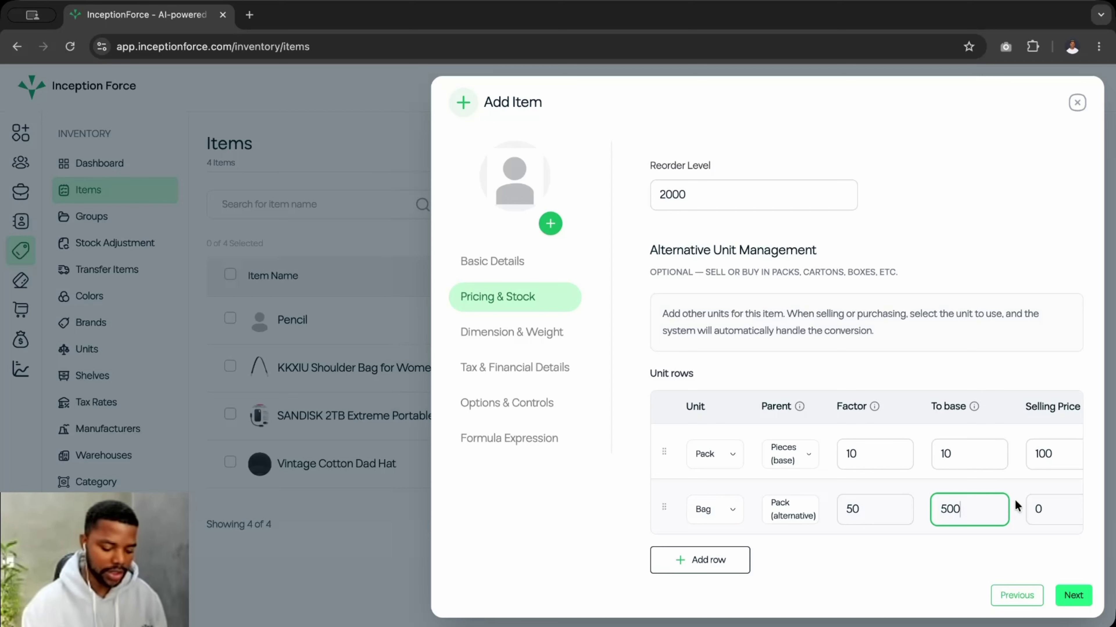
scroll(1016, 505, right, 1)
click(1026, 506)
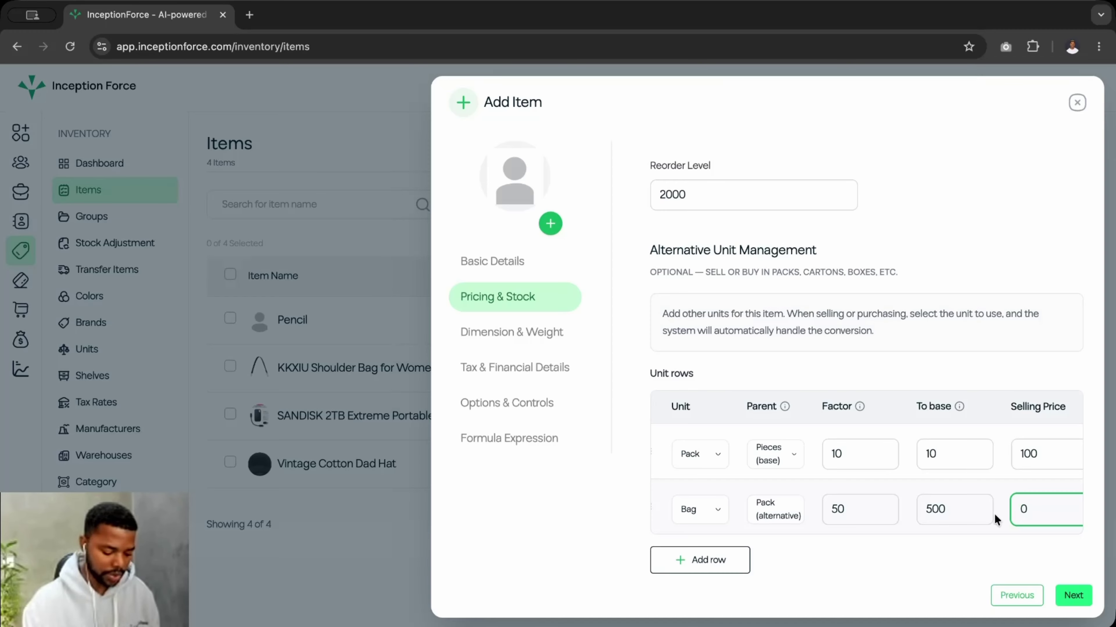
text(5000)
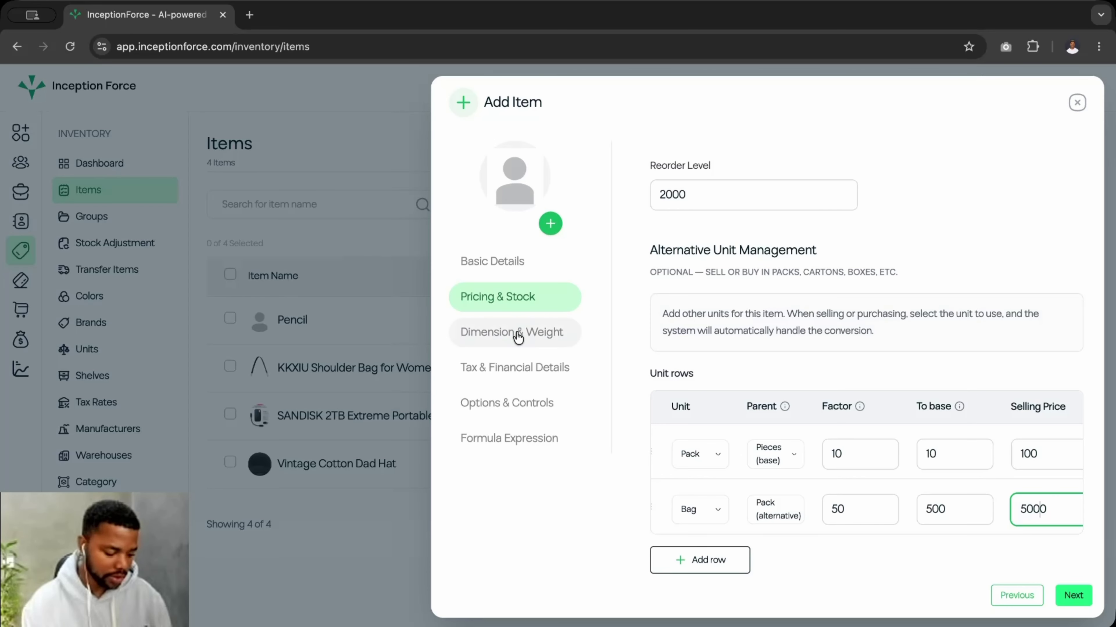
click(1070, 595)
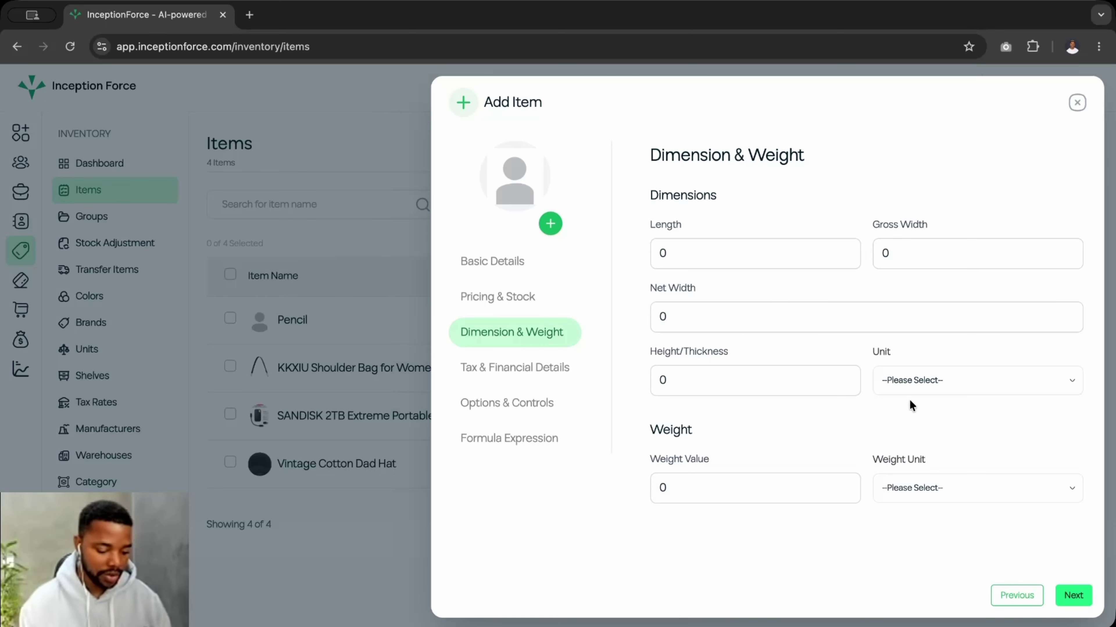
- Place the cursor in Mango's Length field on the Dimension & Weight step
click(714, 255)
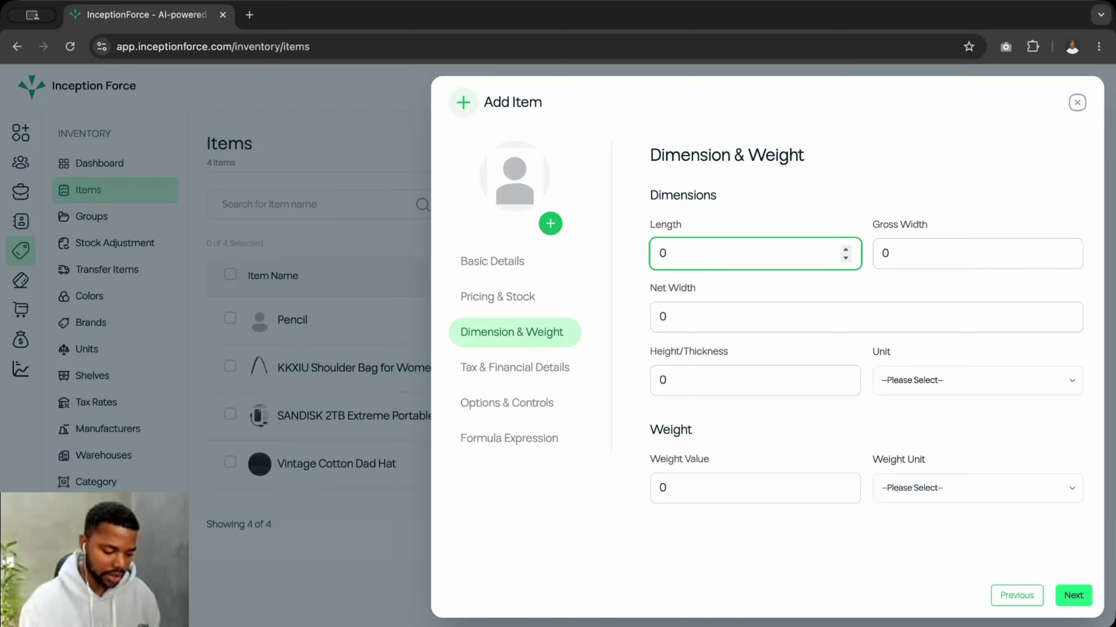
- Enter length 3, gross width 5, net width 4 and height 4
text(3)
click(894, 264)
text(3)
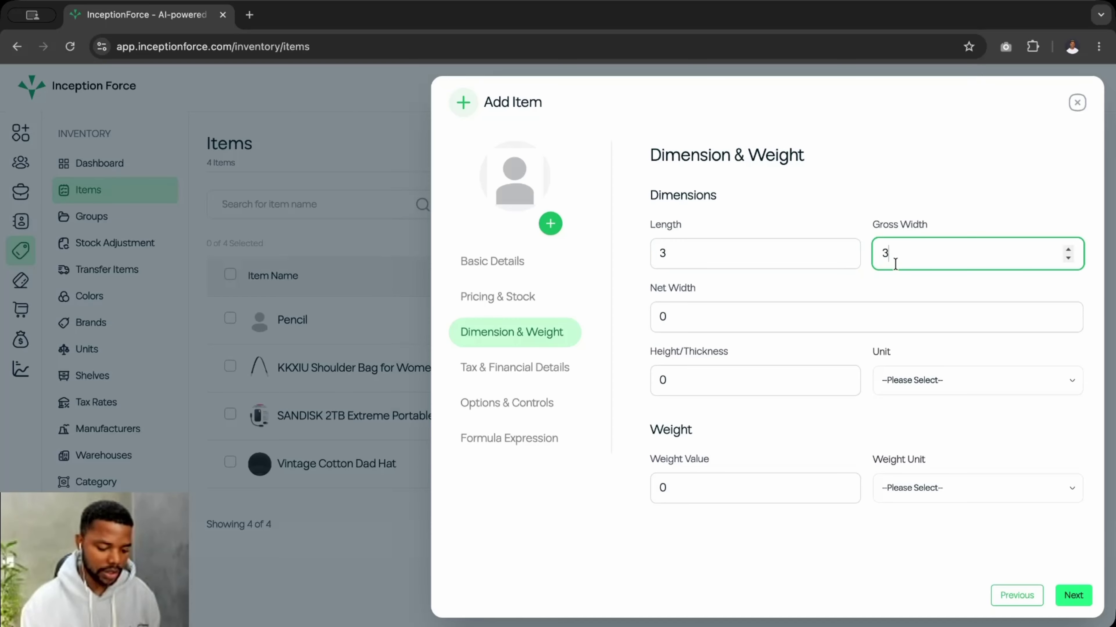
key(BackSpace)
text(5)
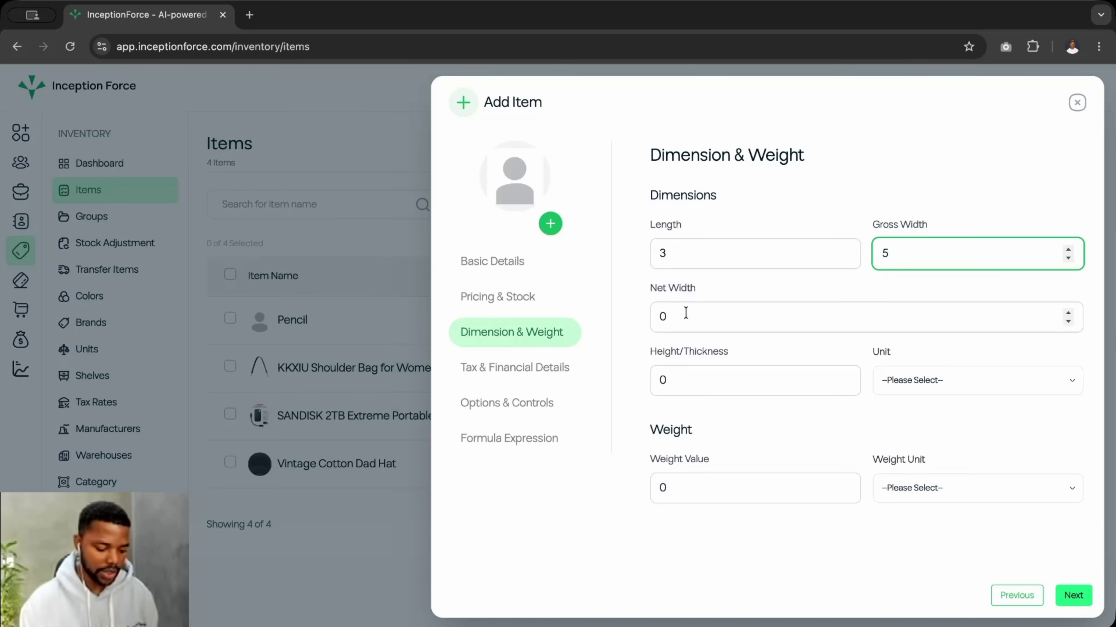
click(684, 313)
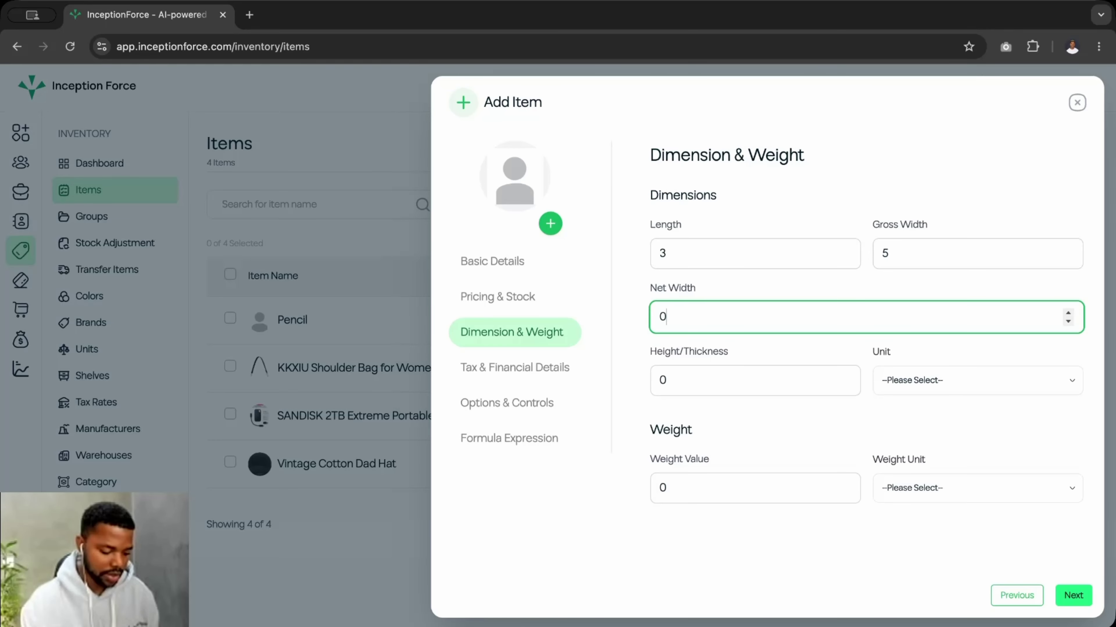
text(4)
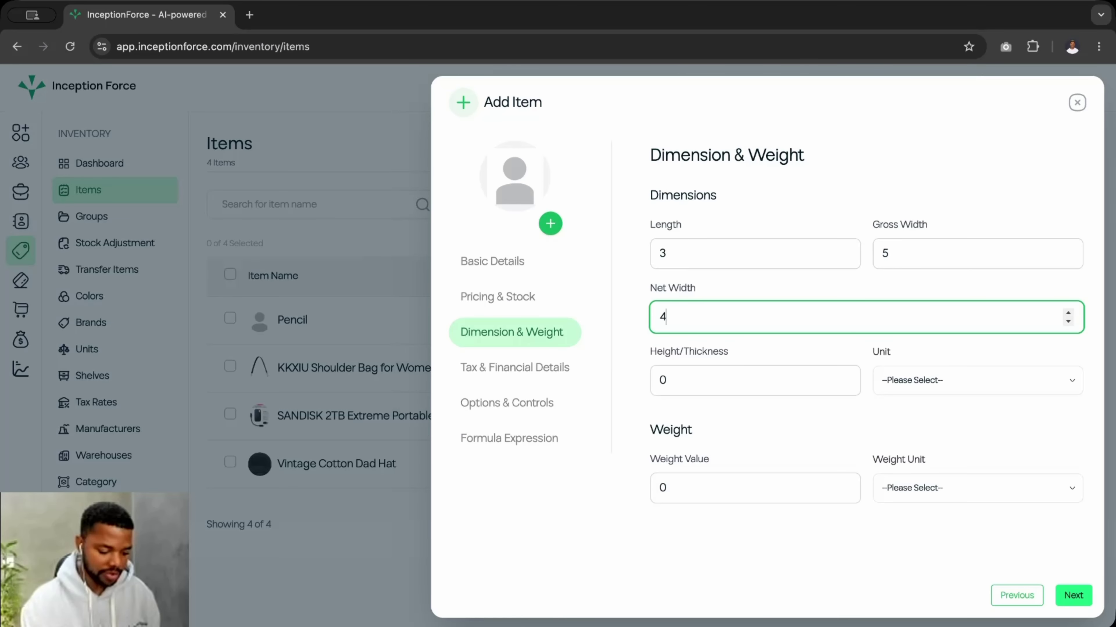
click(682, 381)
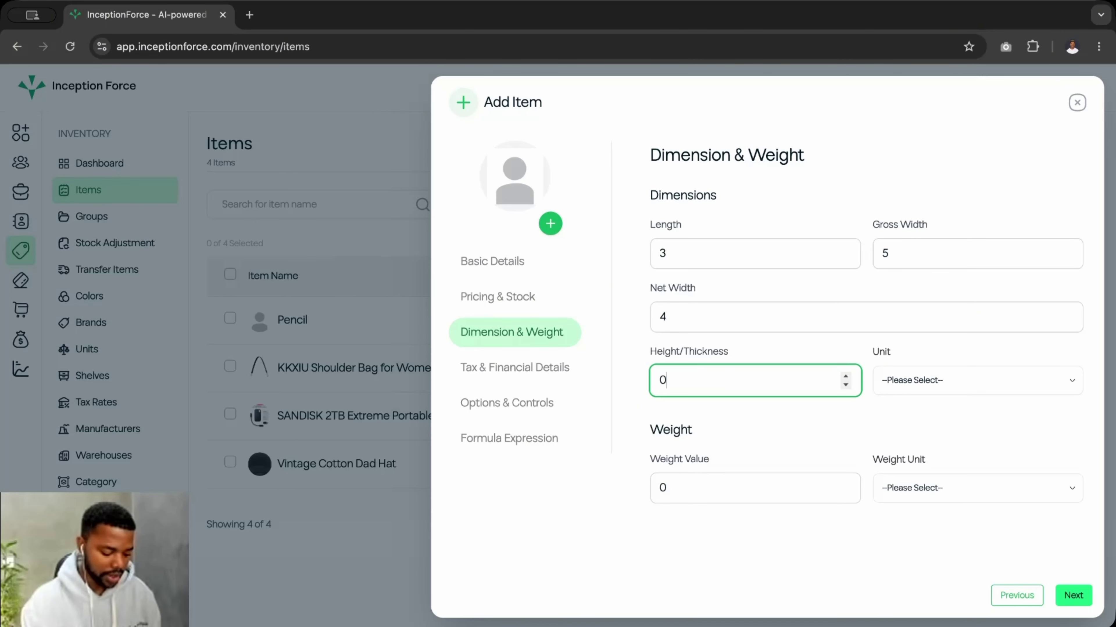
text(4)
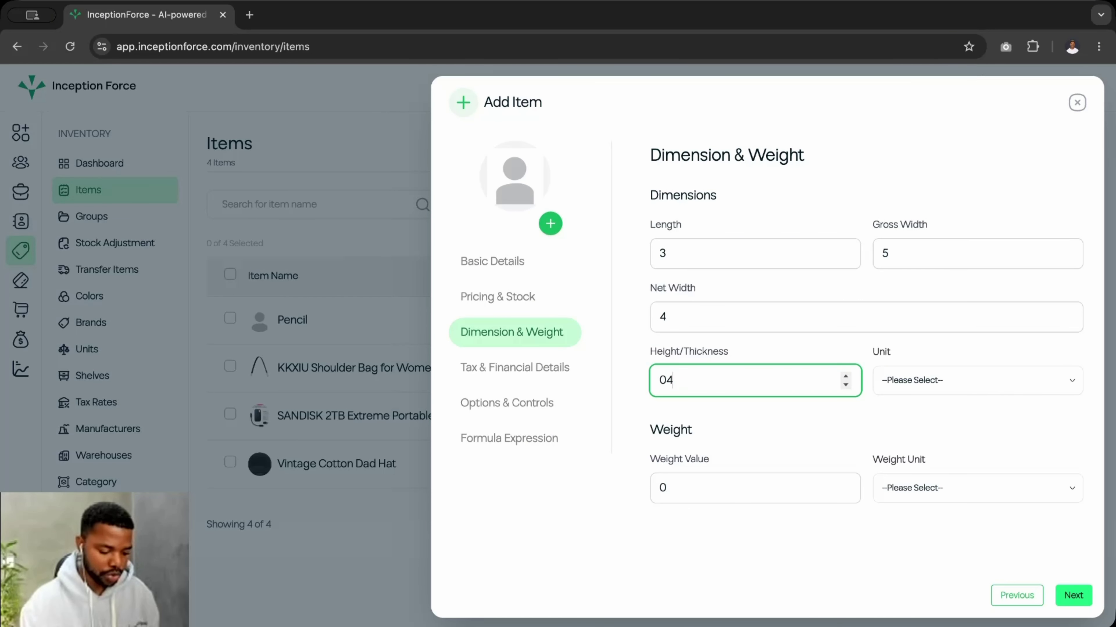
key(BackSpace)
text(4)
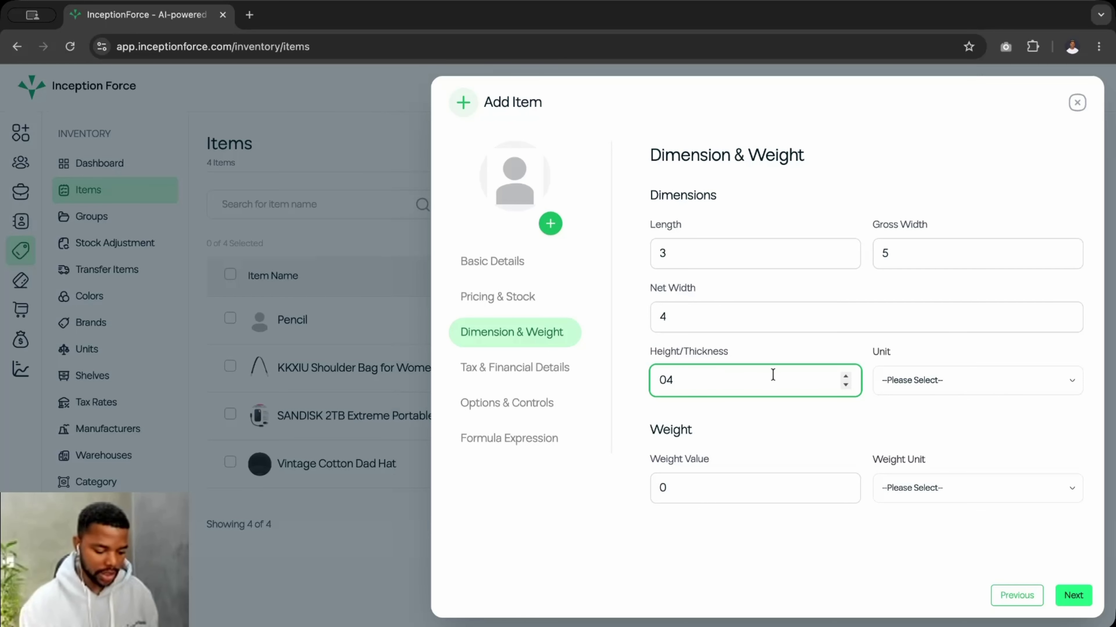
key(Left)
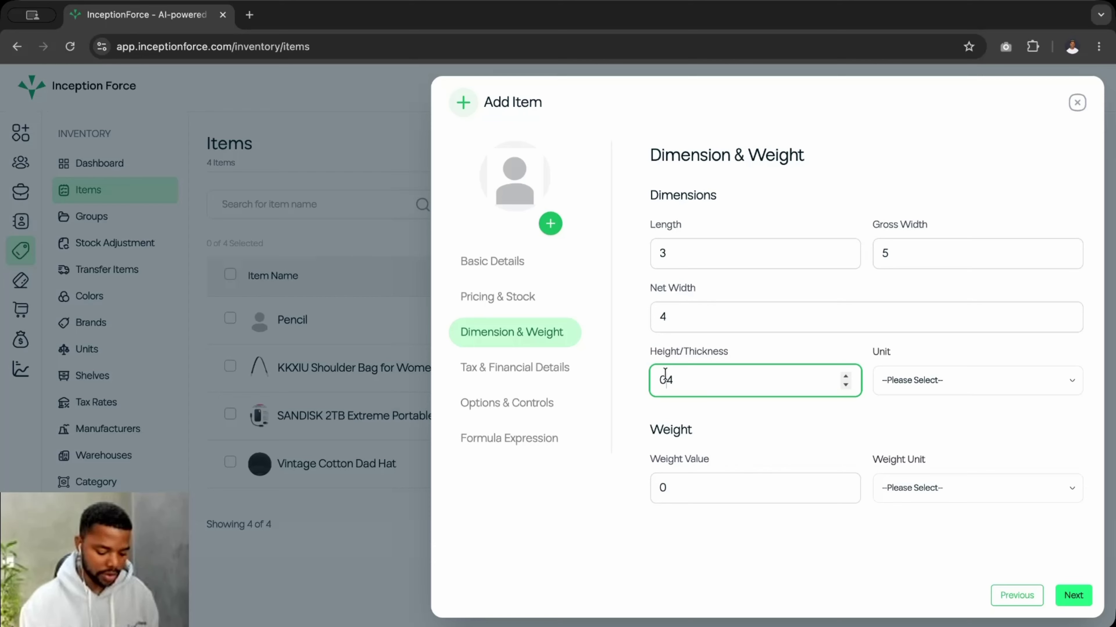
key(BackSpace)
- Set the dimension unit to Millimeter
click(912, 377)
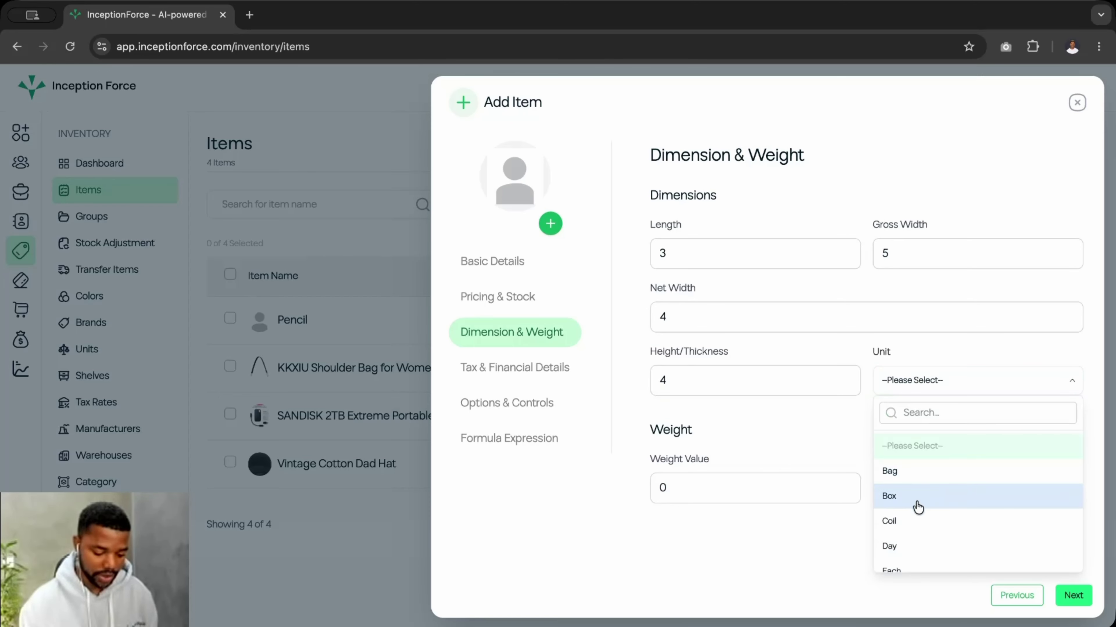
scroll(911, 533, down, 3)
scroll(910, 537, down, 4)
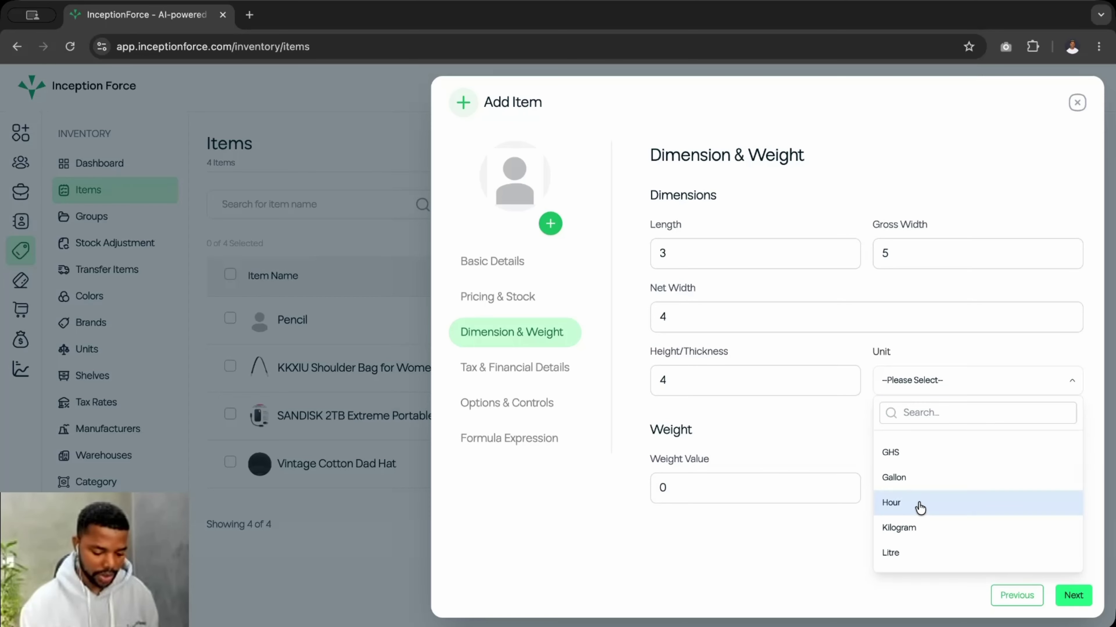
scroll(919, 507, down, 1)
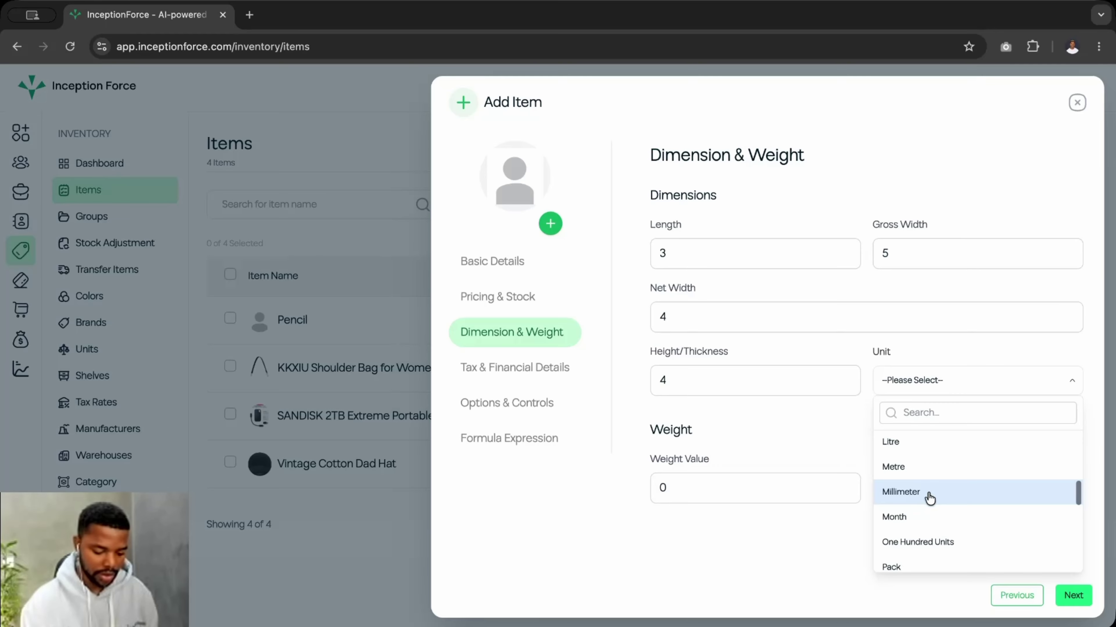
click(930, 498)
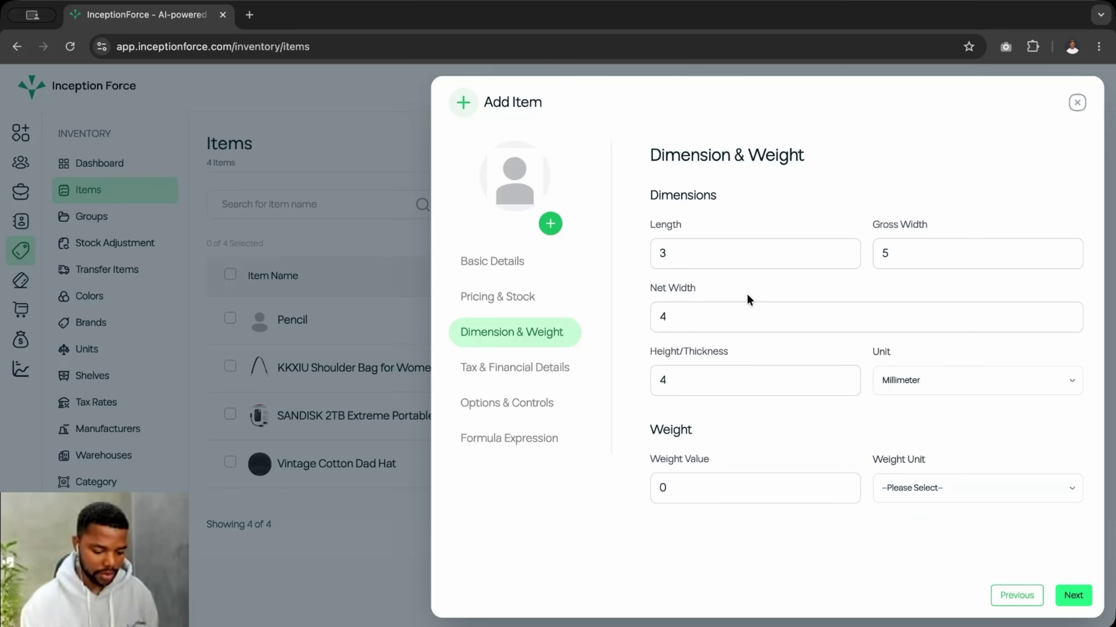
click(909, 383)
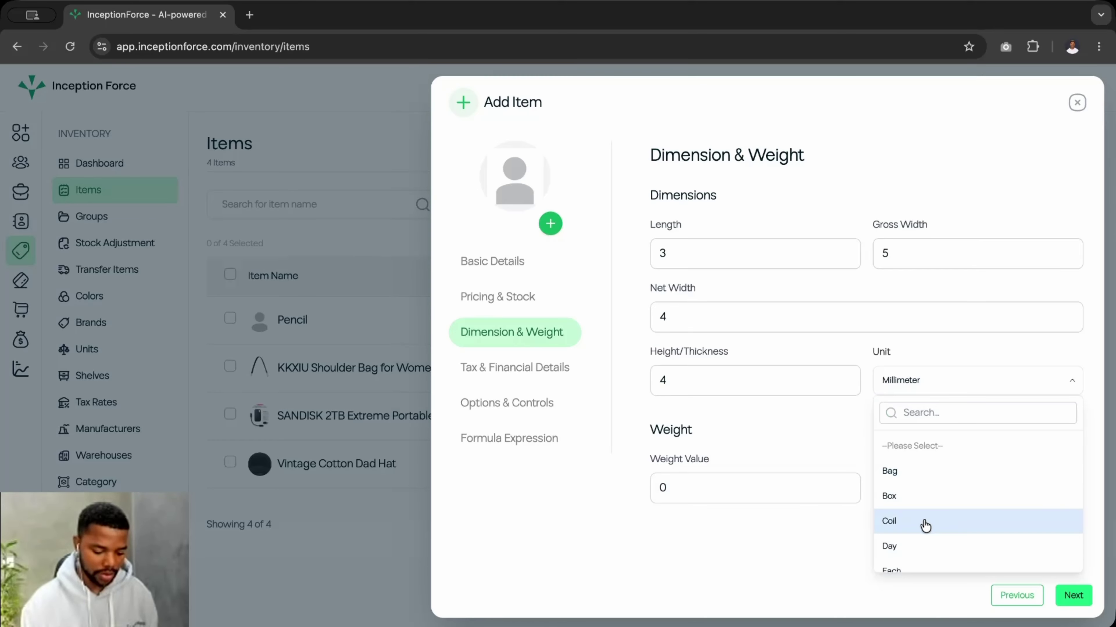
scroll(916, 530, down, 3)
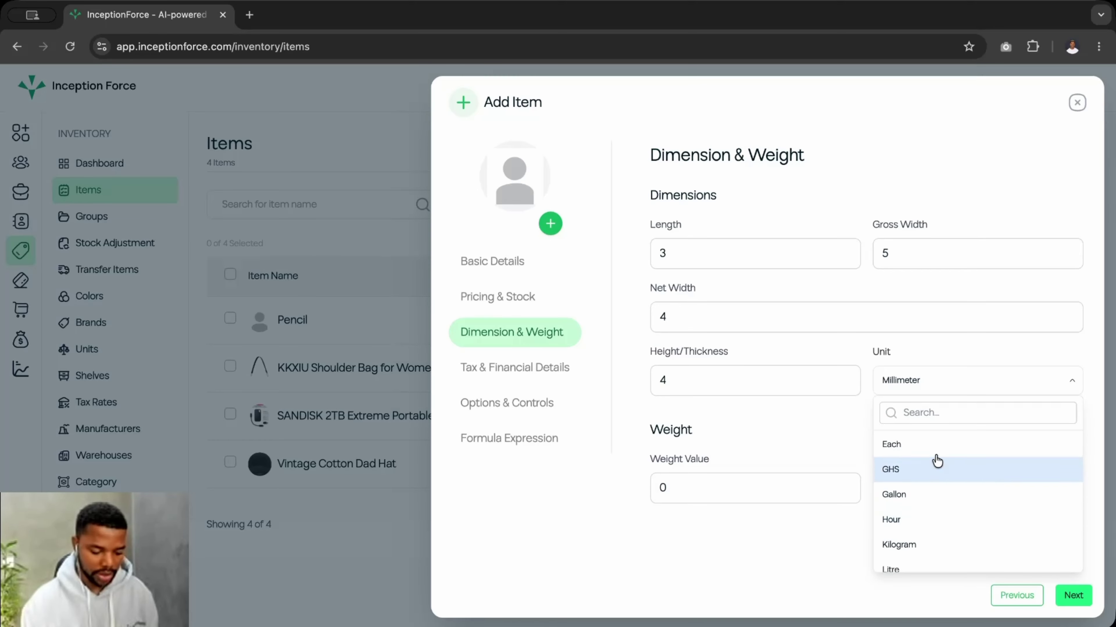
click(881, 343)
click(817, 434)
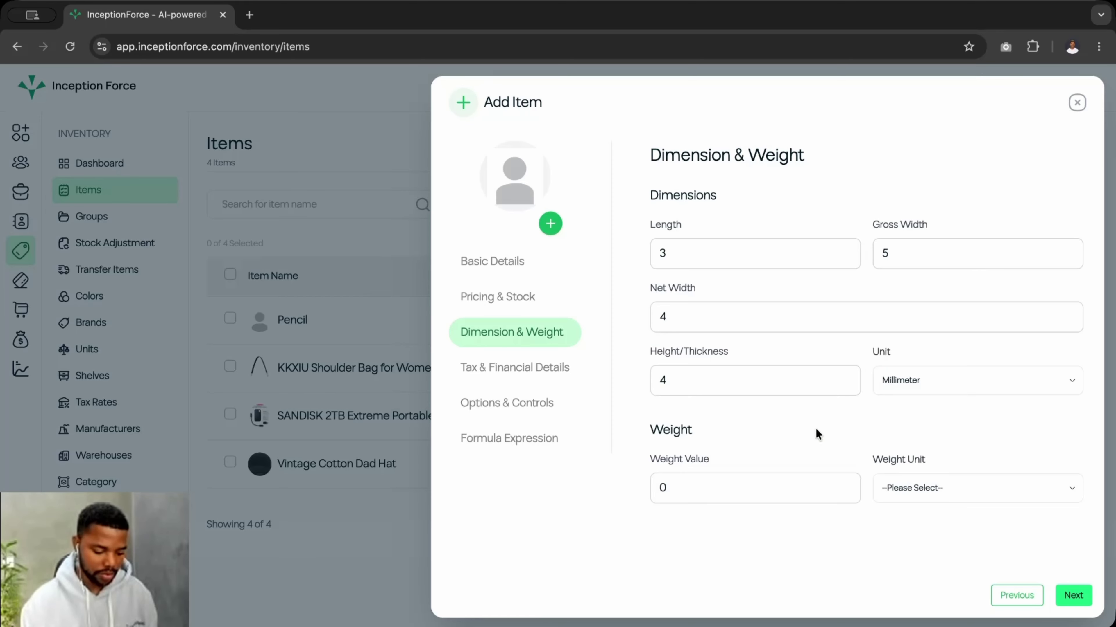
click(684, 491)
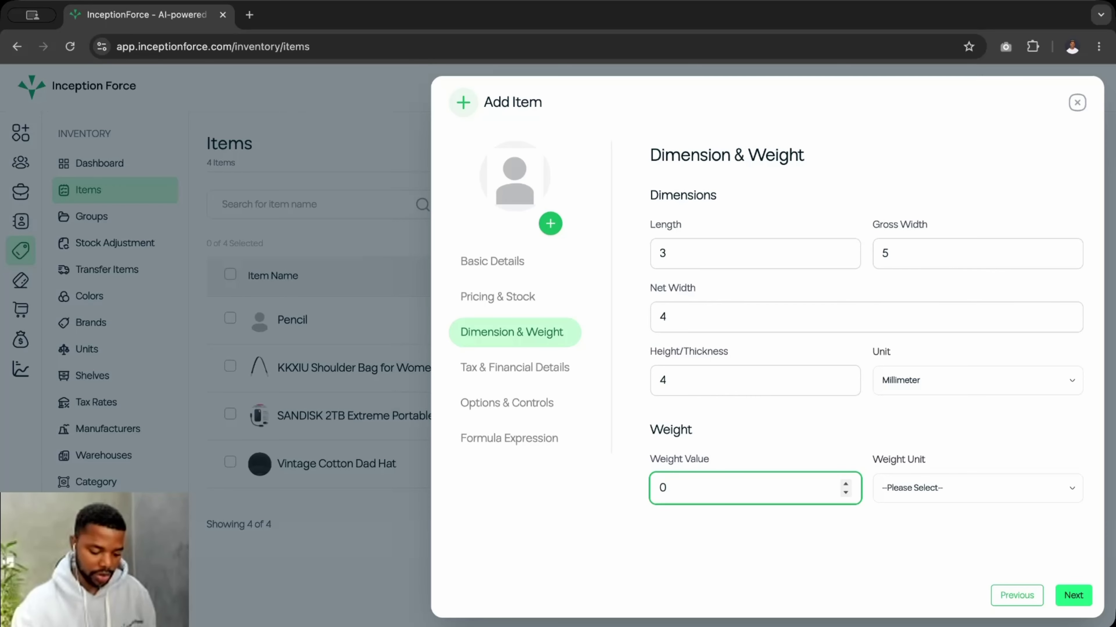
- Enter a weight value of 300 and choose Kilogram as the weight unit
text(100)
key(BackSpace)
key(BackSpace)
key(BackSpace)
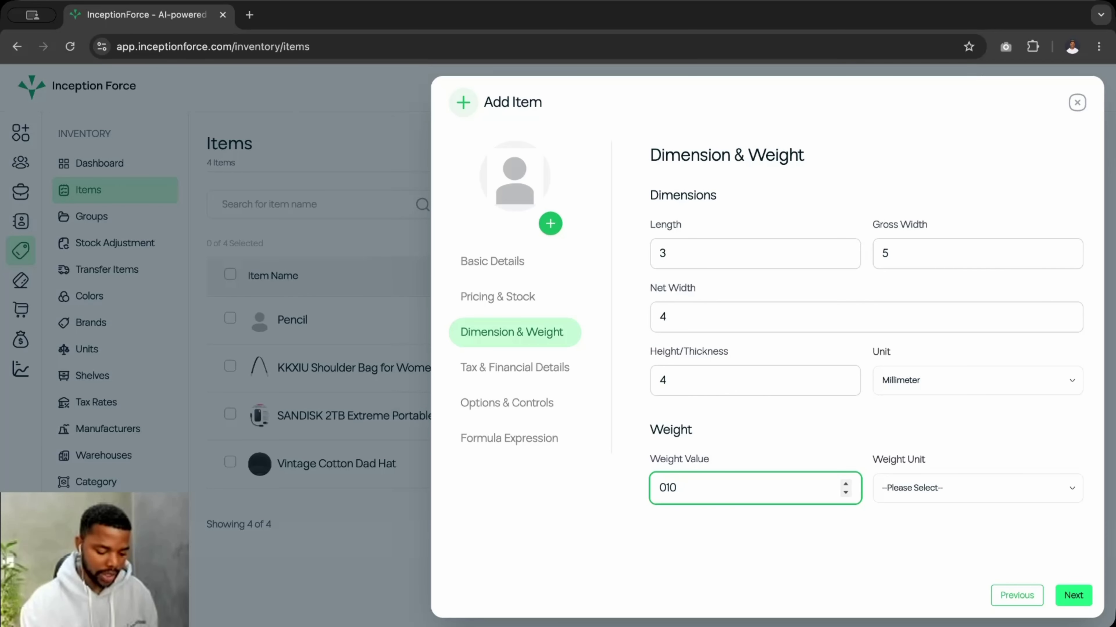
text(3)
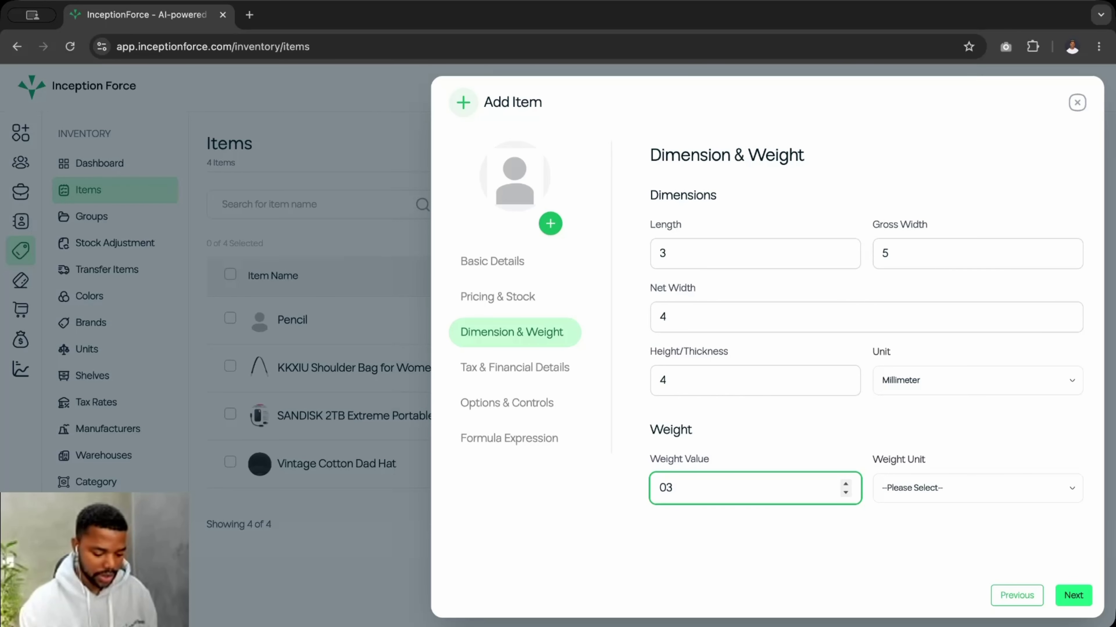
key(BackSpace)
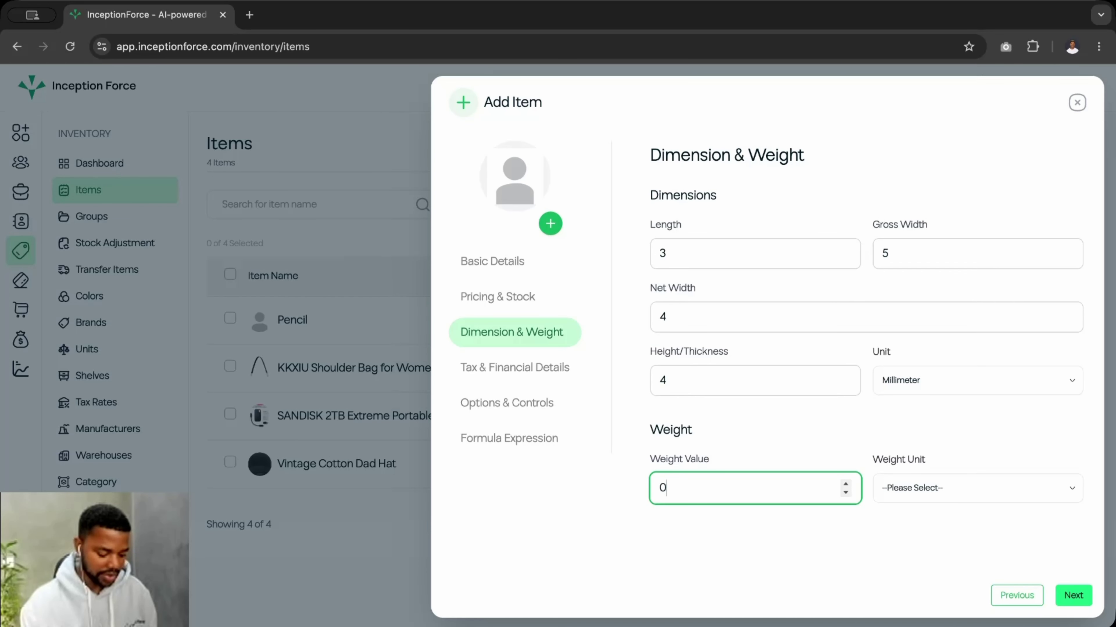
text(300)
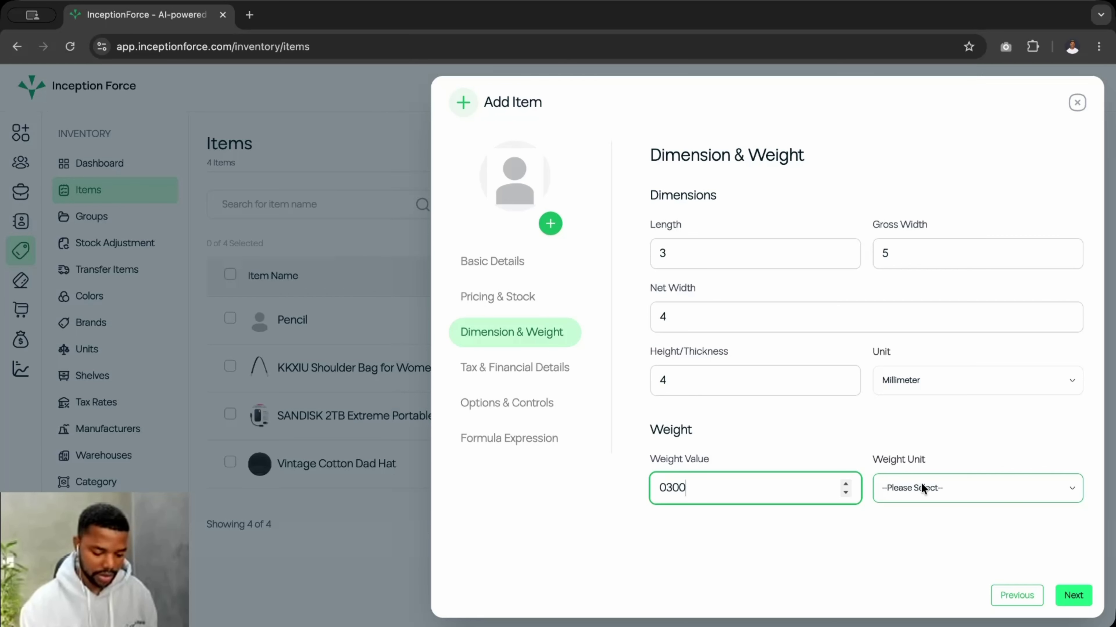
click(921, 488)
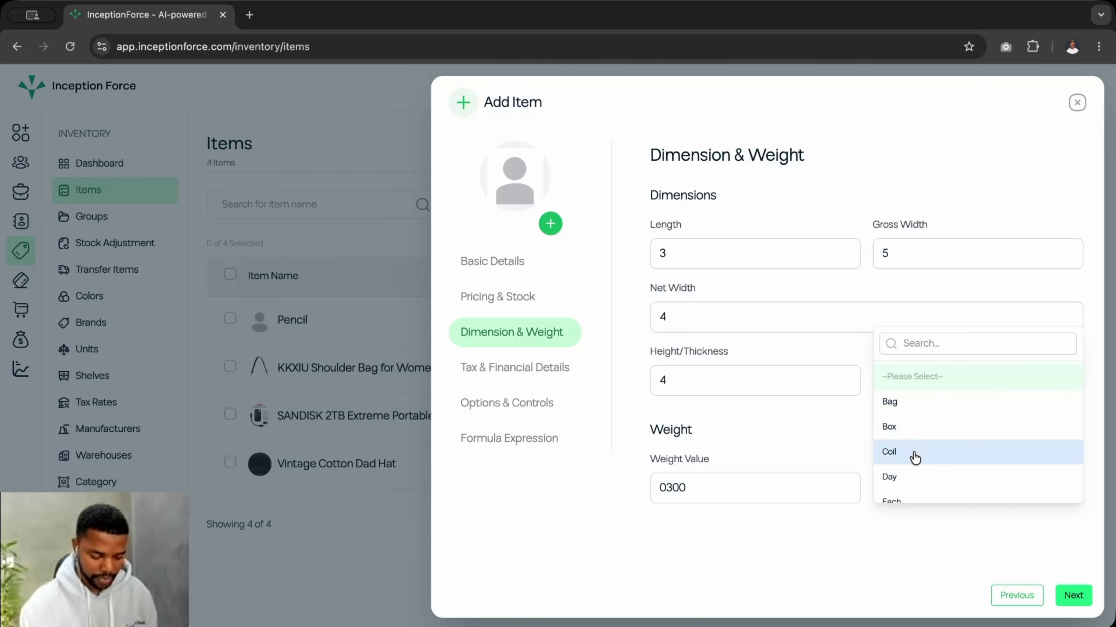
scroll(916, 457, down, 2)
scroll(915, 457, down, 4)
scroll(914, 456, up, 3)
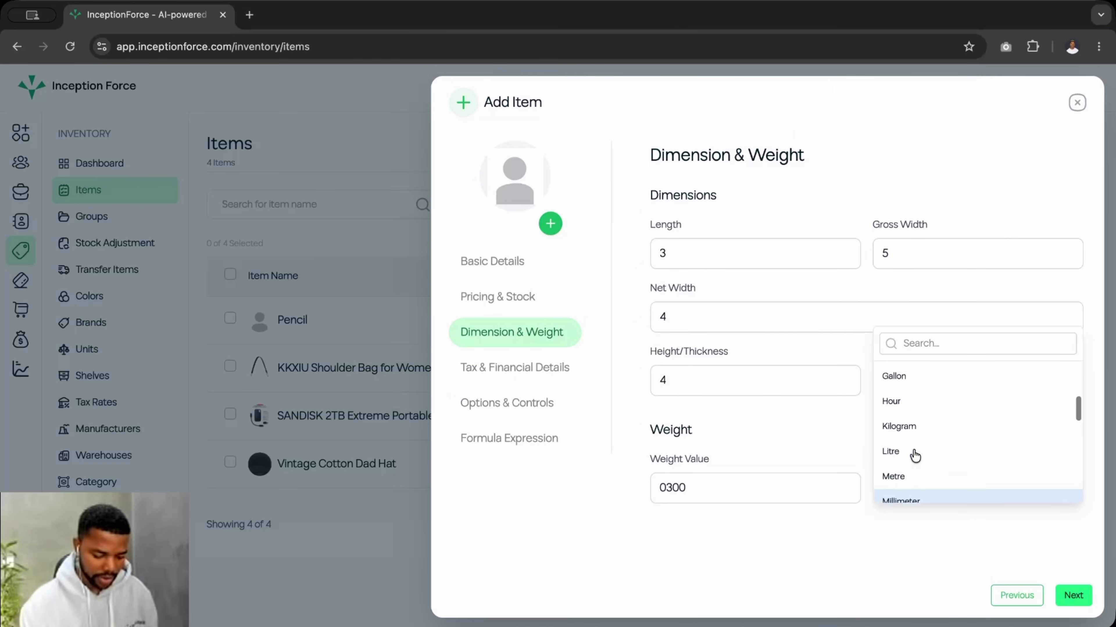
click(909, 448)
click(667, 488)
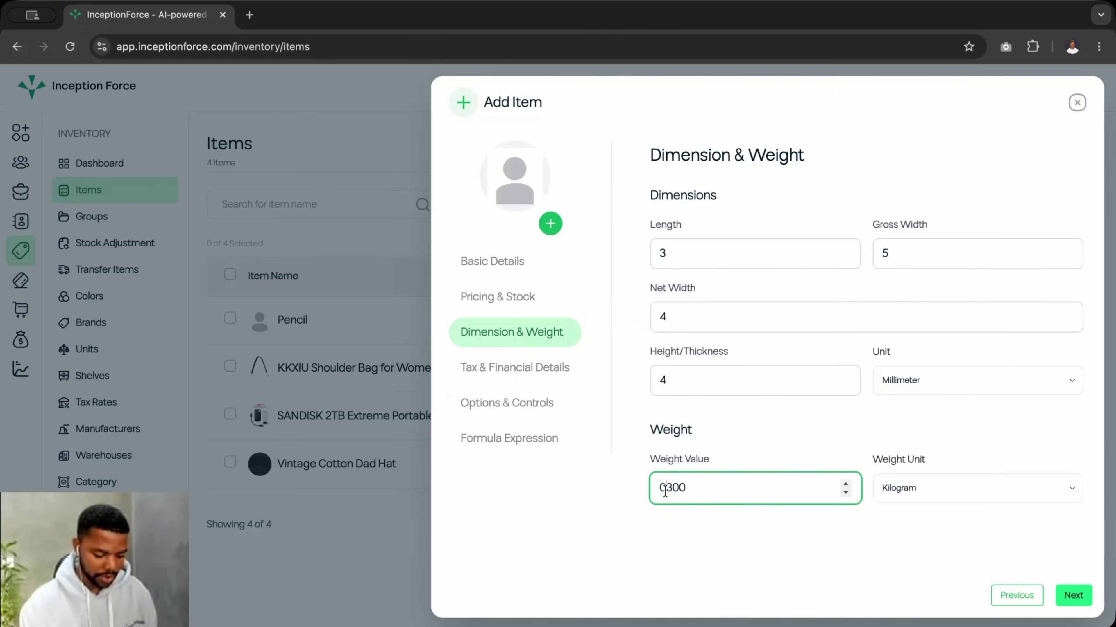
key(BackSpace)
click(732, 443)
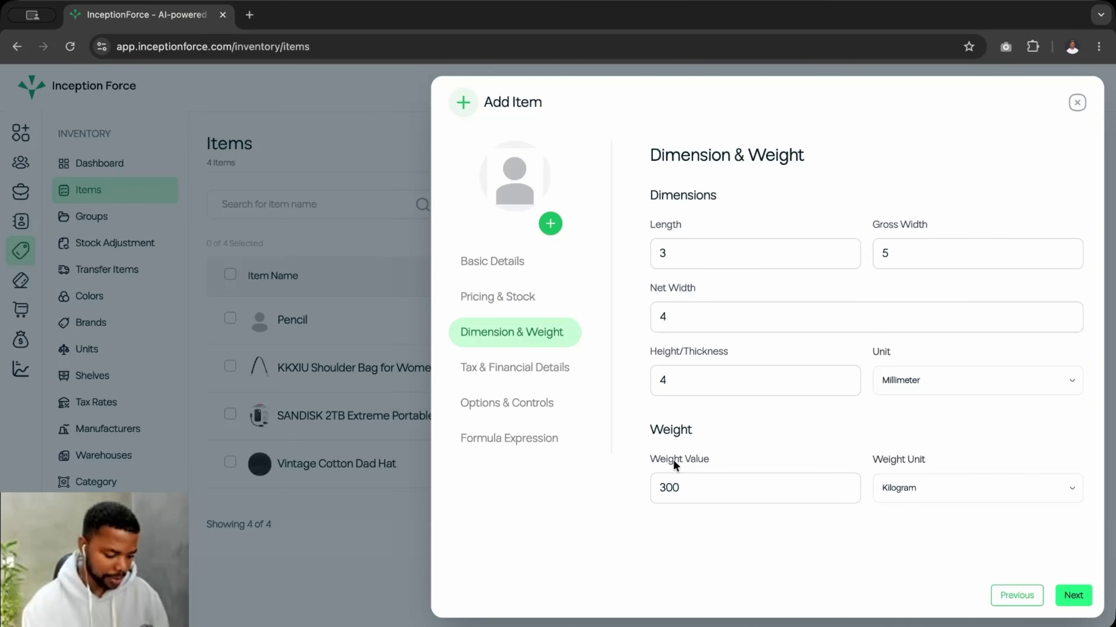
- Go to the Tax & Financial Details step and review its tax rate and account fields
click(532, 381)
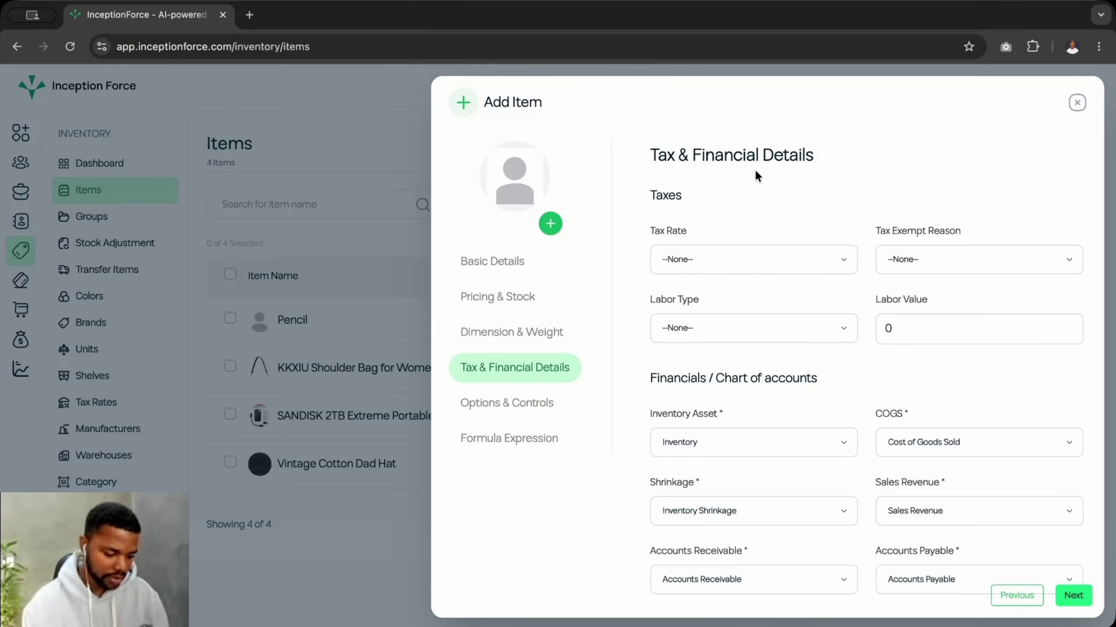
scroll(695, 450, down, 1)
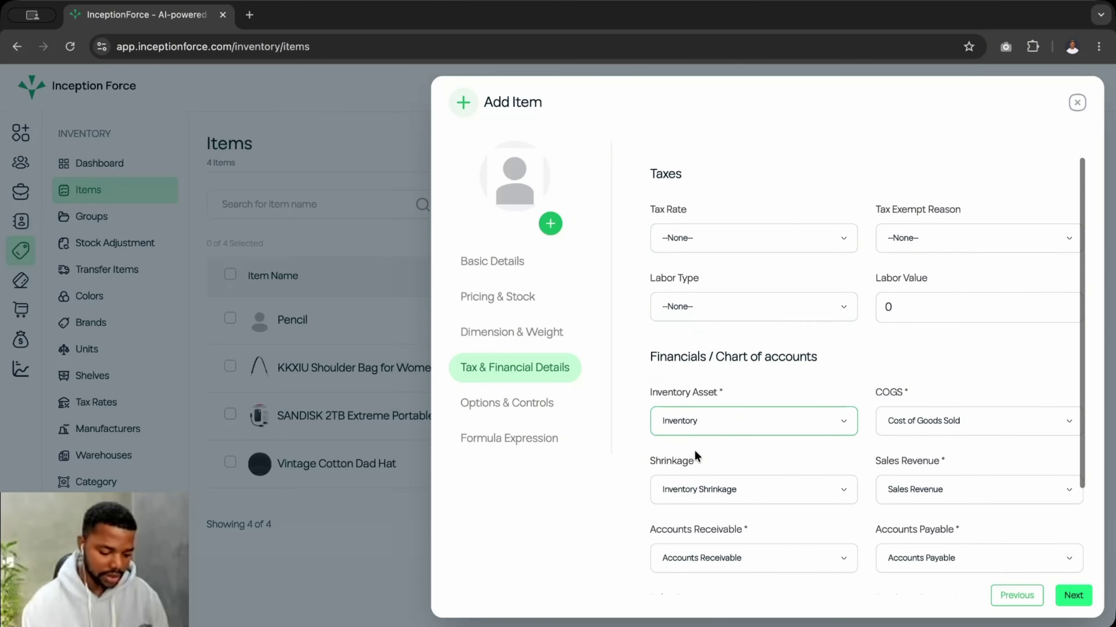
scroll(695, 450, down, 3)
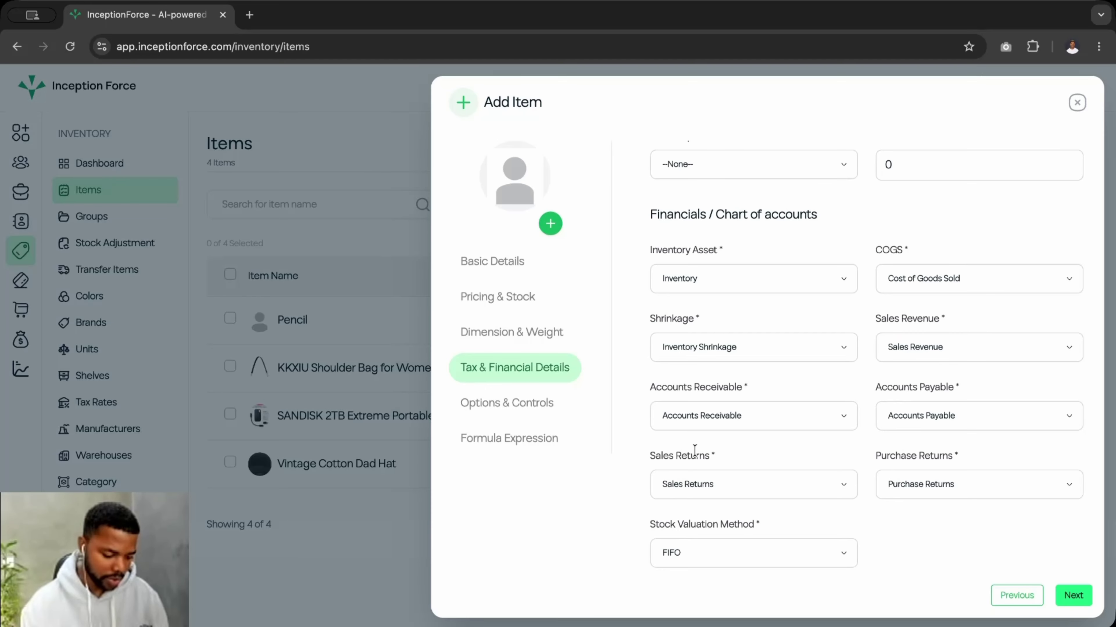
scroll(695, 450, up, 4)
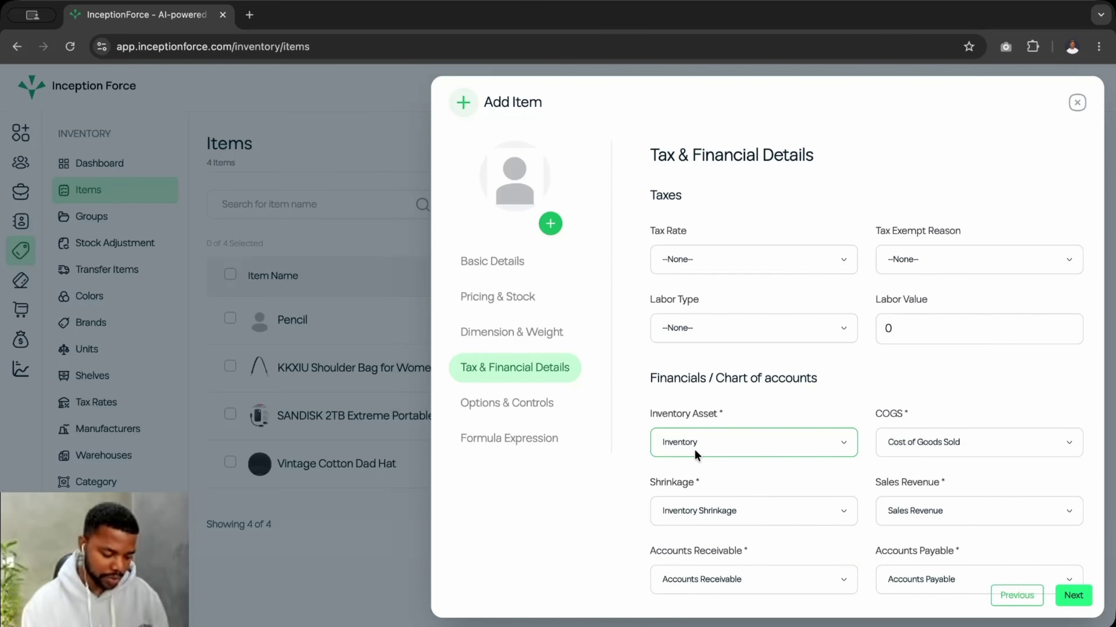
scroll(712, 395, down, 1)
scroll(724, 339, up, 1)
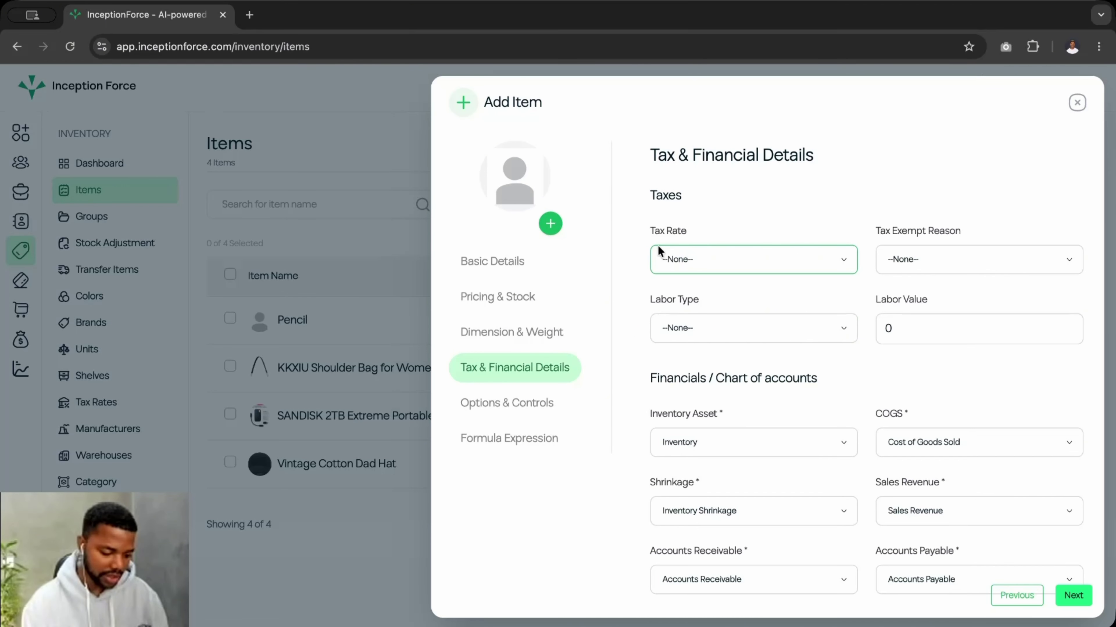
click(666, 253)
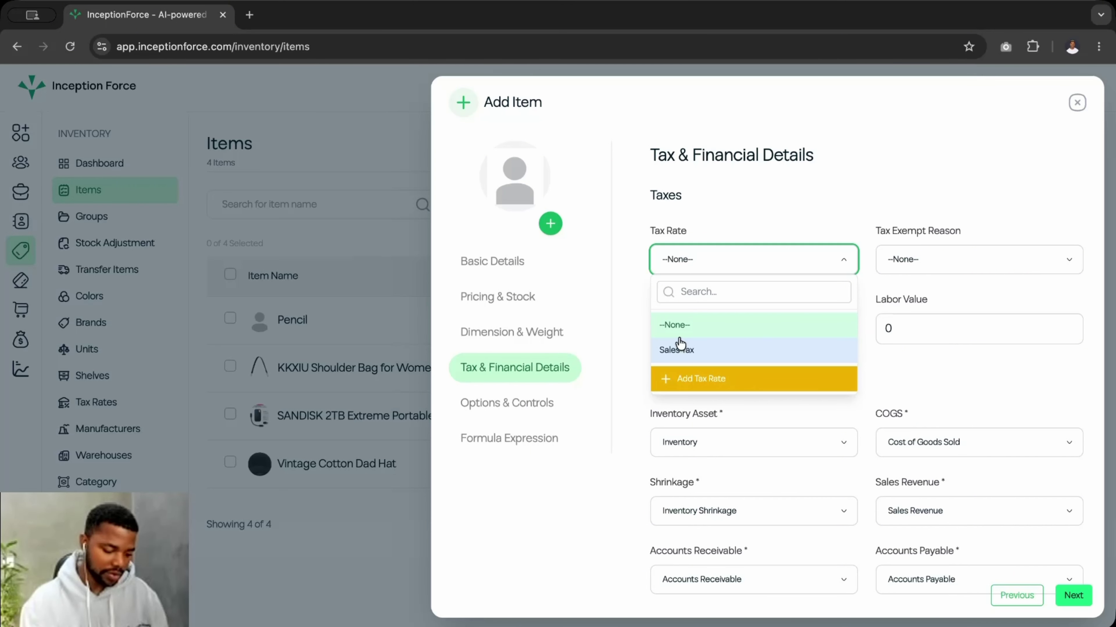
- Set the tax rate to Sales Tax and continue to the Options & Controls step
click(714, 249)
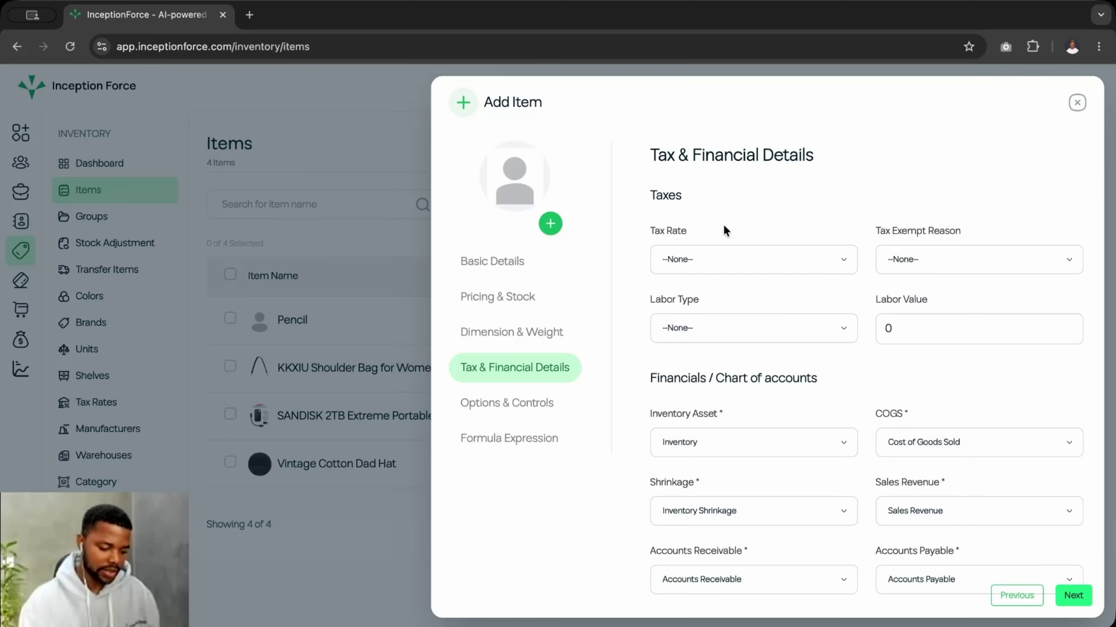
click(724, 260)
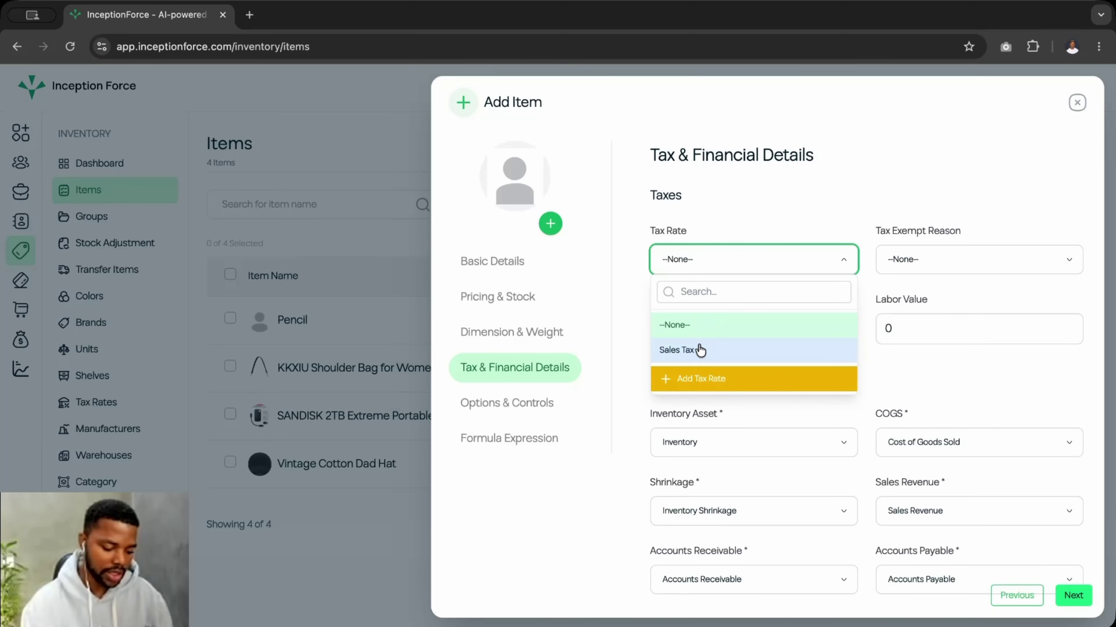
click(683, 351)
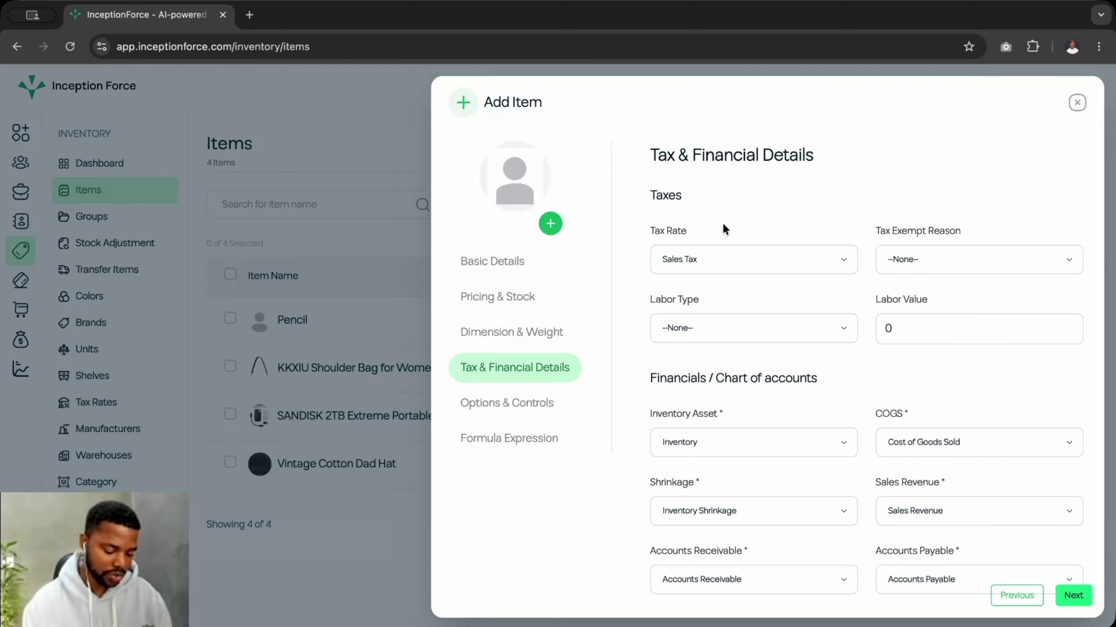
click(659, 269)
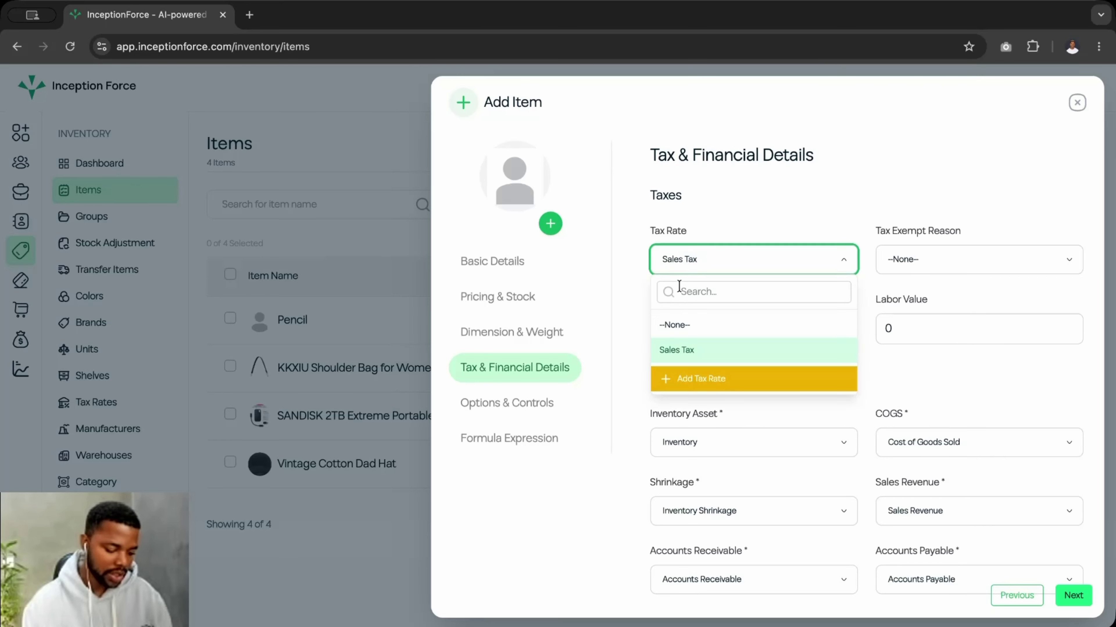
click(693, 330)
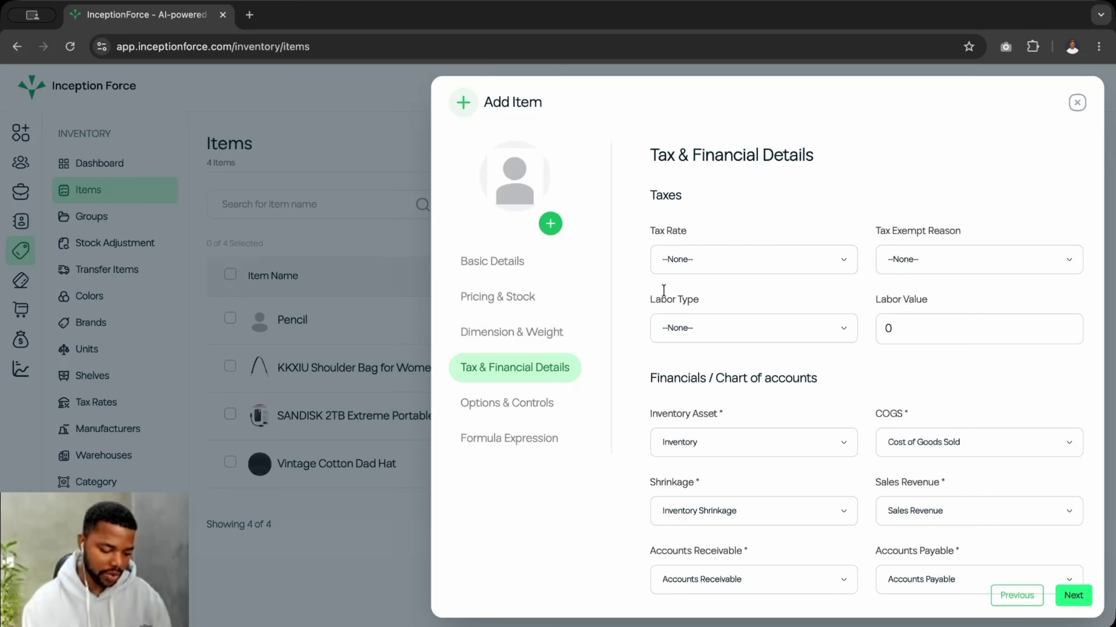
click(696, 261)
click(692, 348)
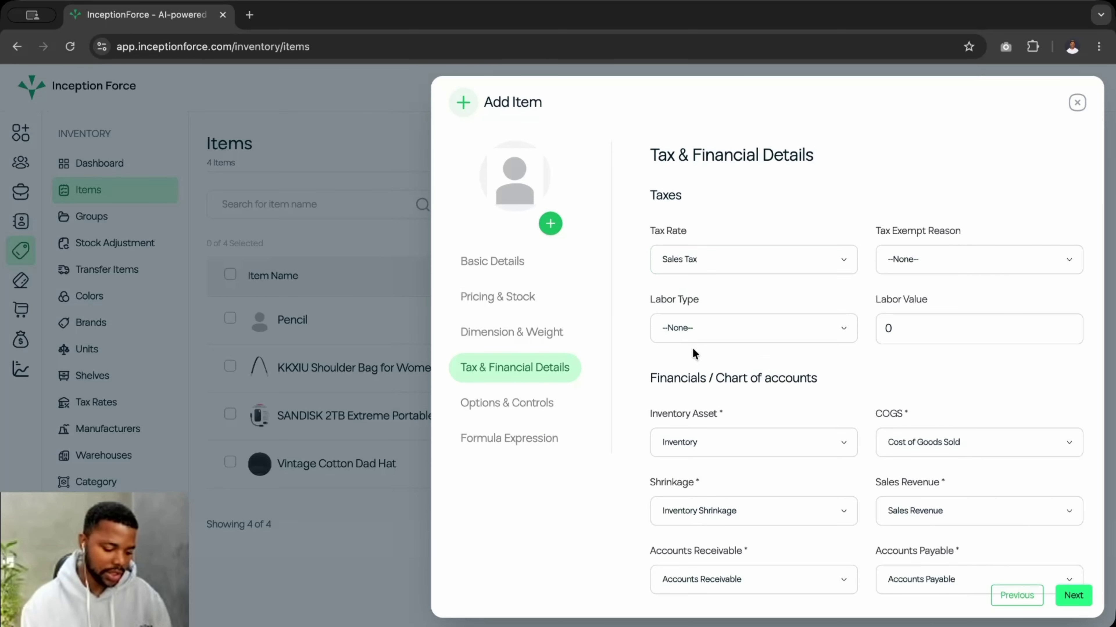
scroll(741, 399, down, 2)
scroll(741, 398, up, 2)
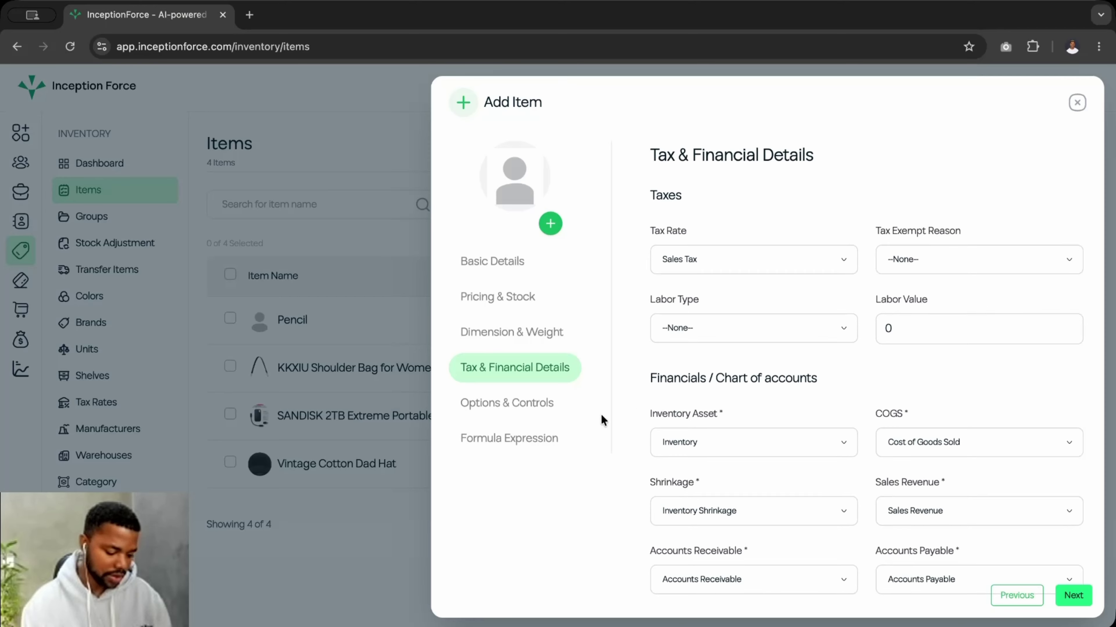
click(1072, 596)
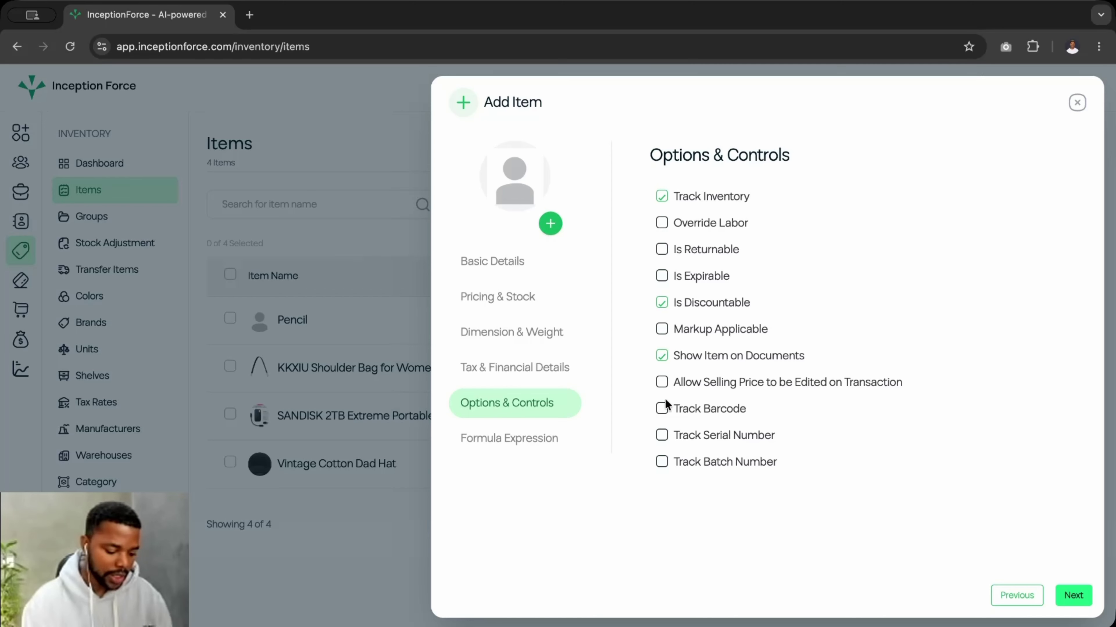
click(662, 383)
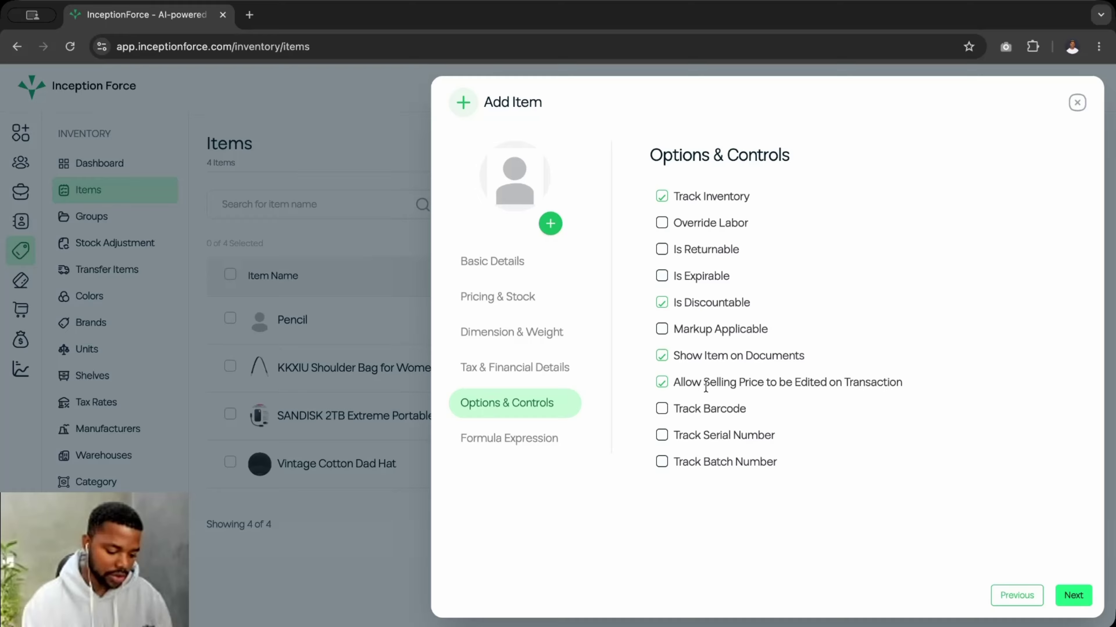
click(662, 382)
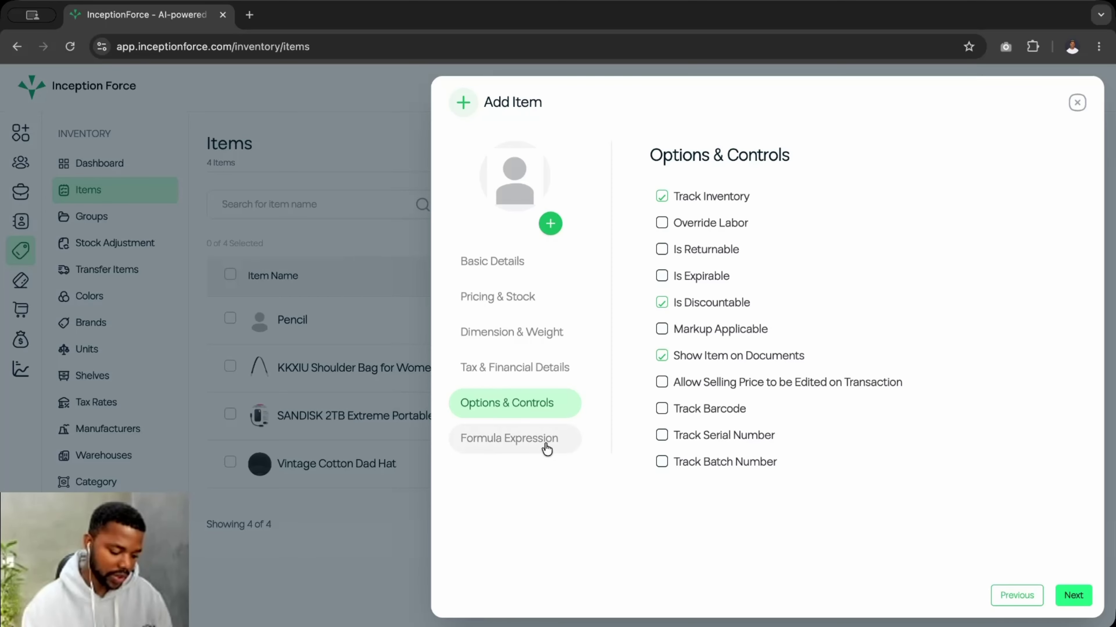
- Switch the Add Item form to its Formula Expression step
click(555, 441)
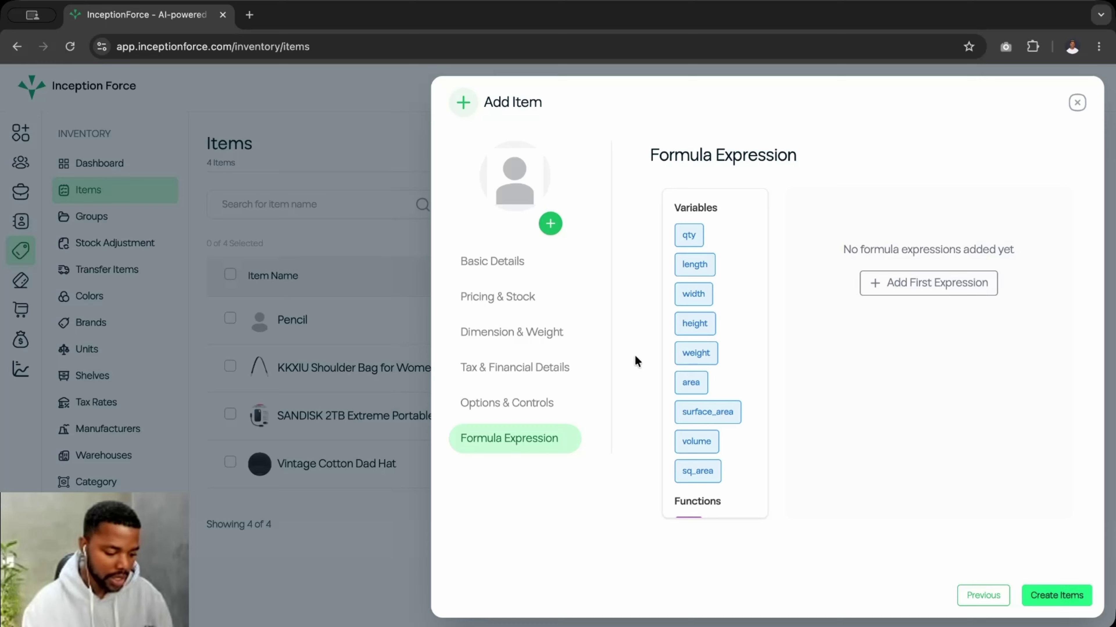
- Create the Mango item so it appears at the top of the Items list
click(545, 402)
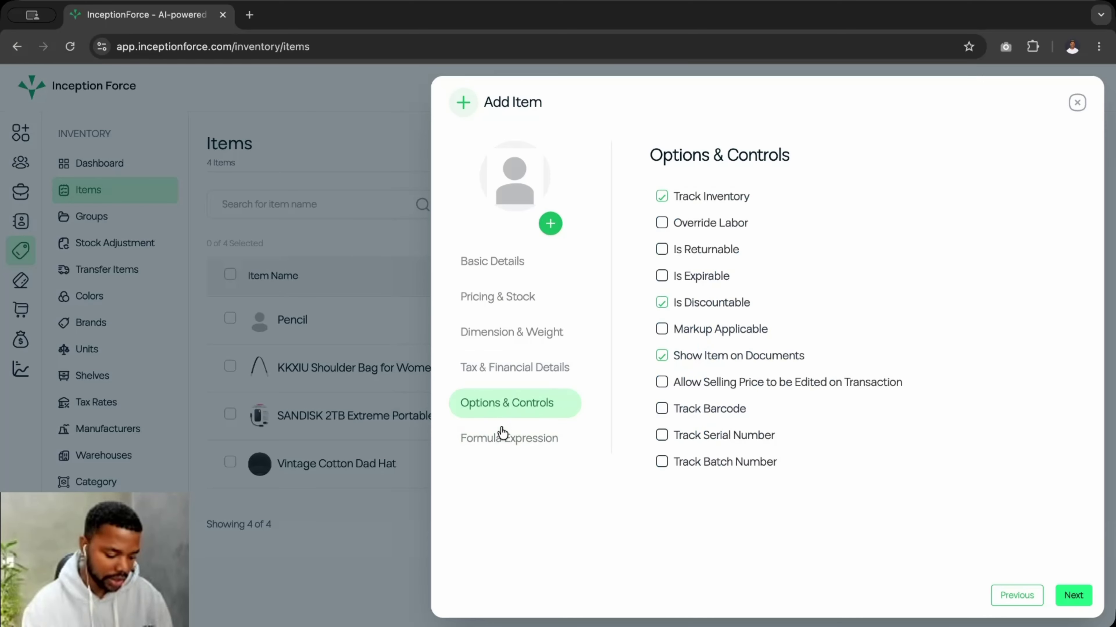
click(502, 436)
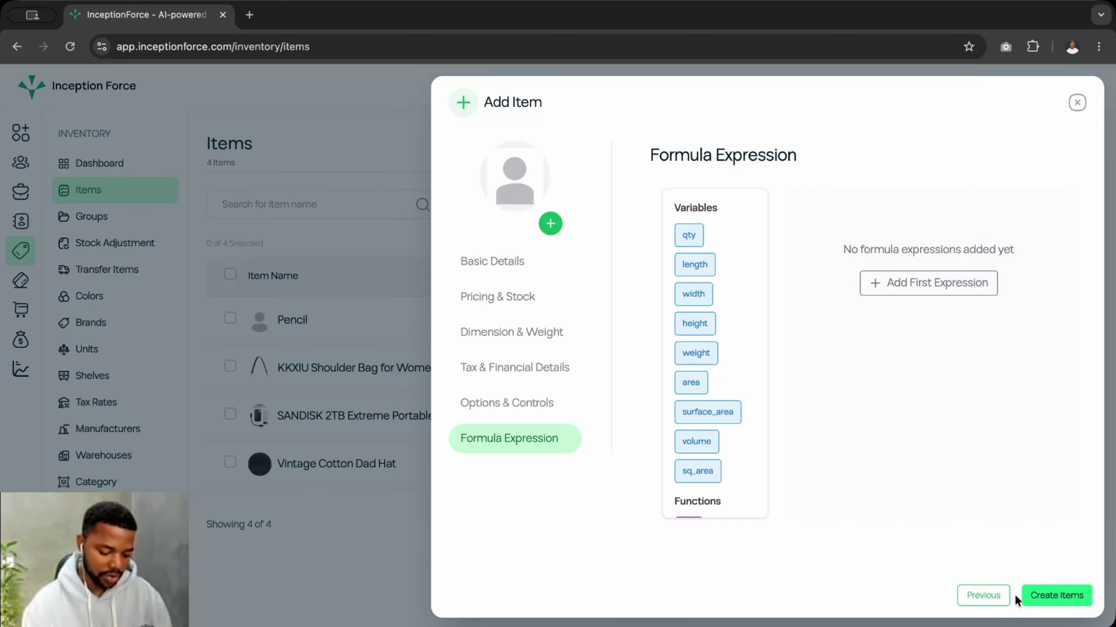
click(1042, 596)
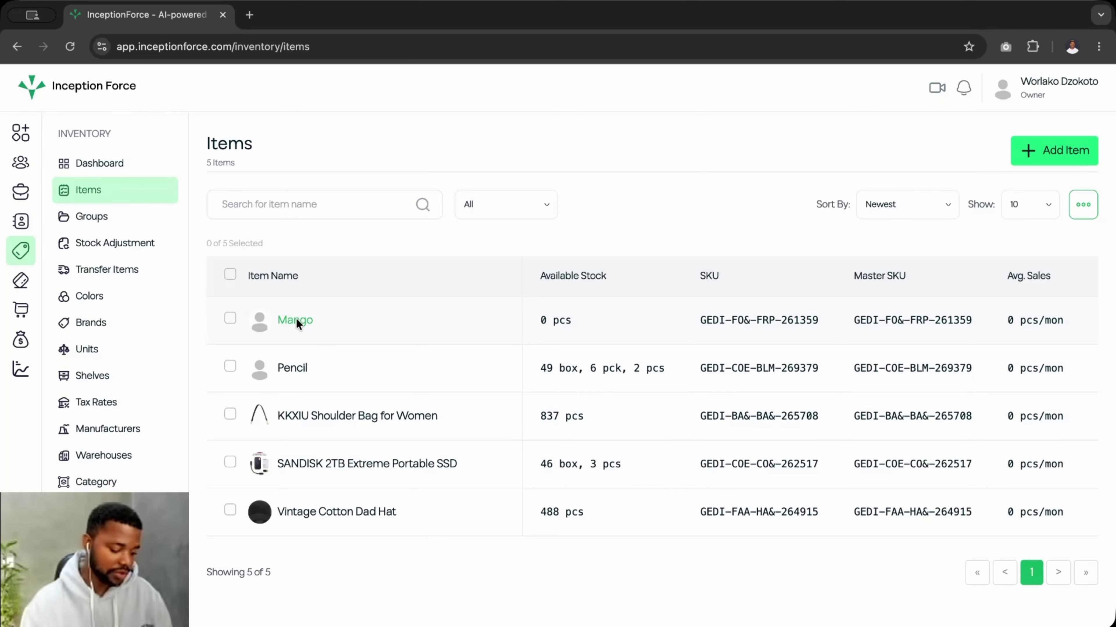
- Select Mango in the Items list and open it with Edit Record
click(230, 318)
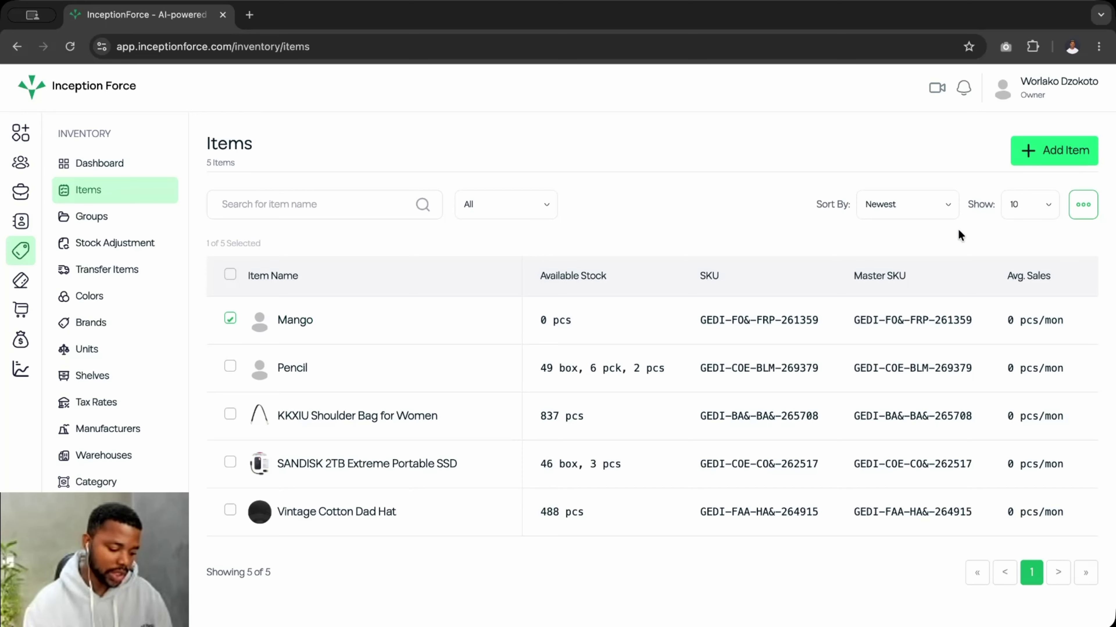
click(1075, 206)
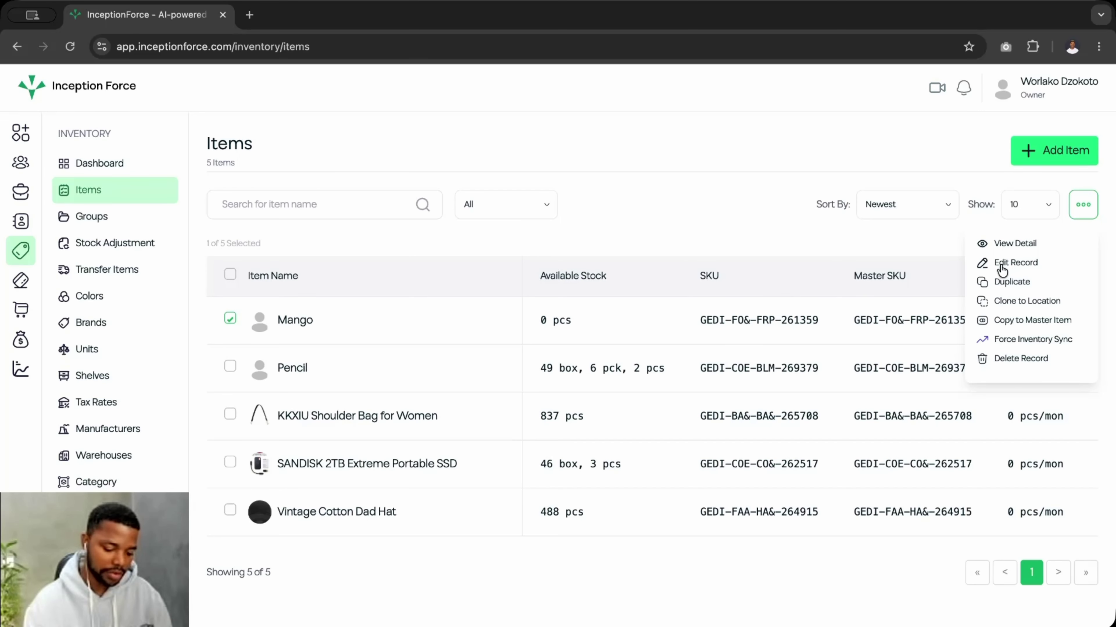
click(1015, 265)
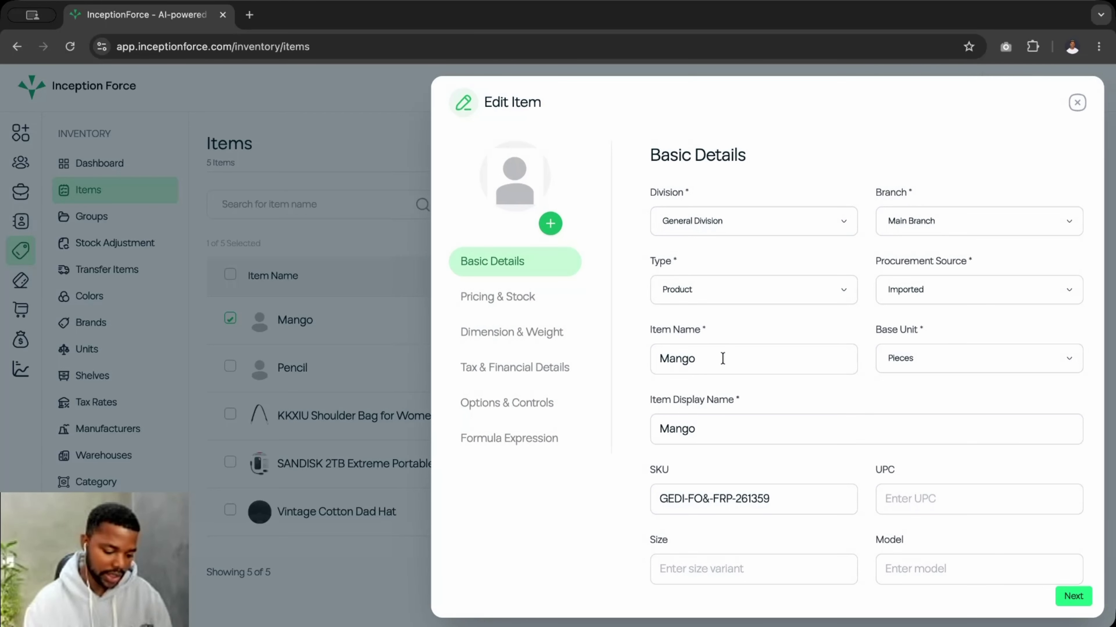
scroll(728, 391, down, 10)
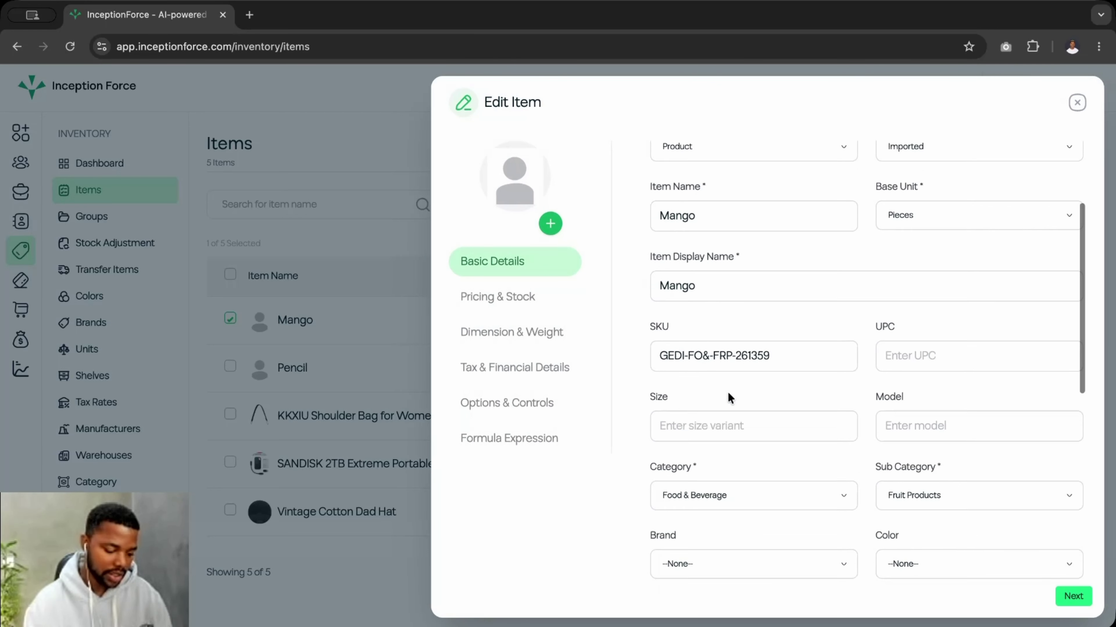
- Review the pricing, dimension and tax steps, then step through and Update Item
click(496, 300)
click(499, 335)
click(501, 359)
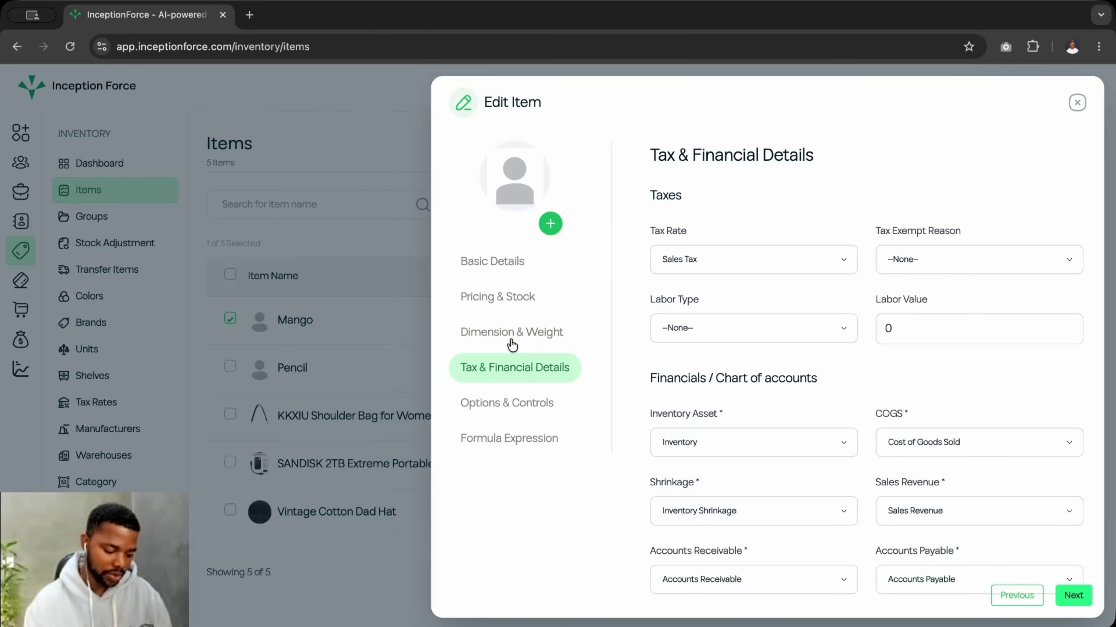
click(509, 297)
click(1070, 602)
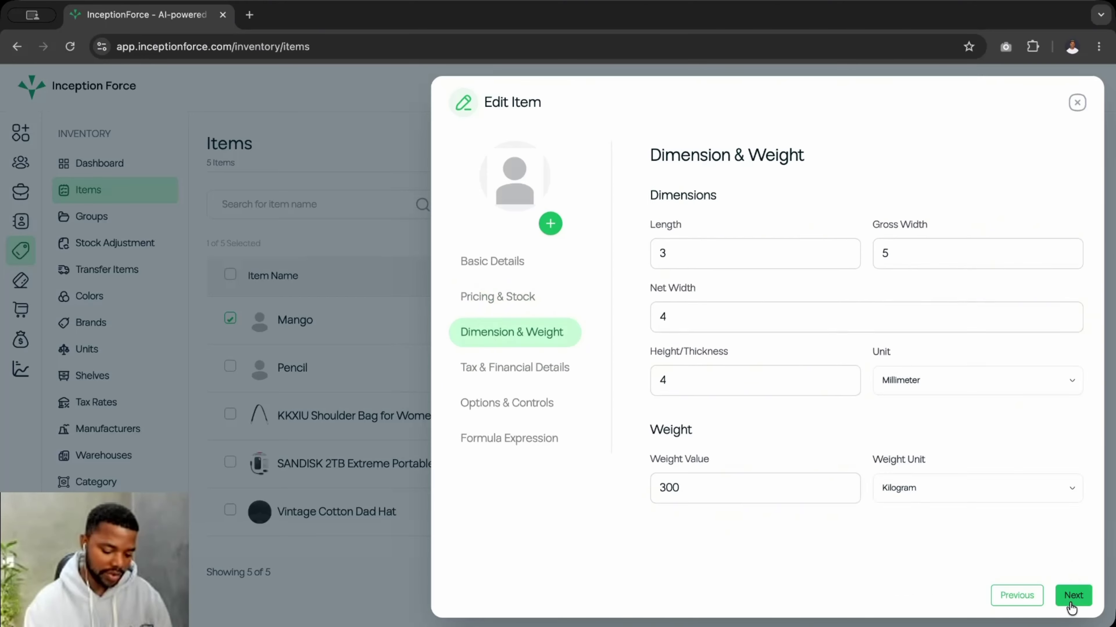
click(1070, 602)
click(1070, 601)
click(1072, 602)
click(1073, 602)
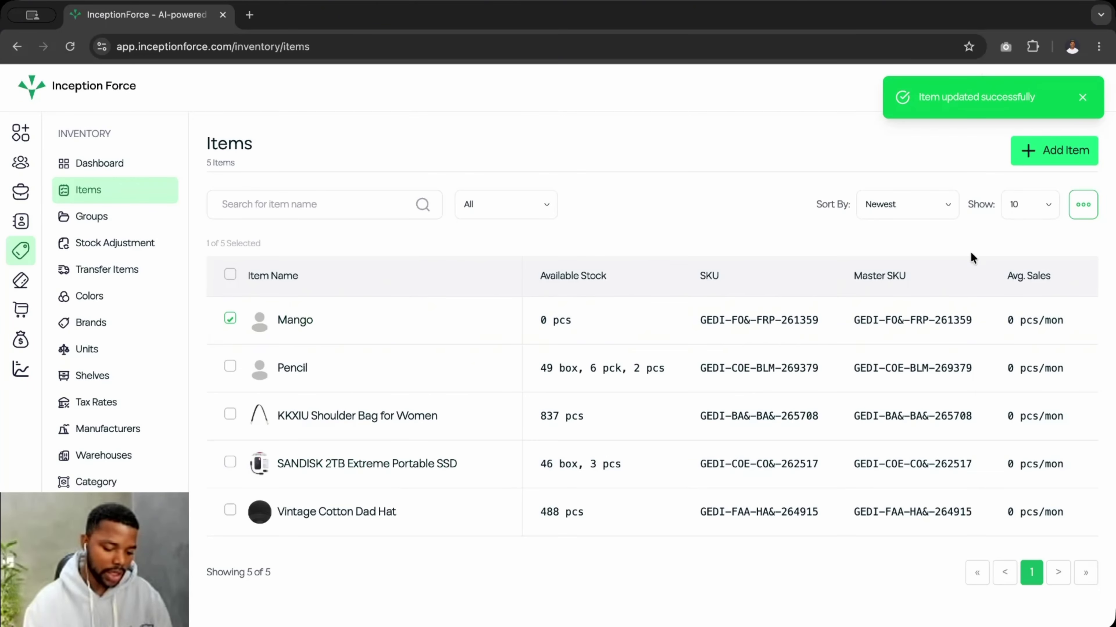
- Duplicate the Mango item, creating Mango-COPY
click(1087, 203)
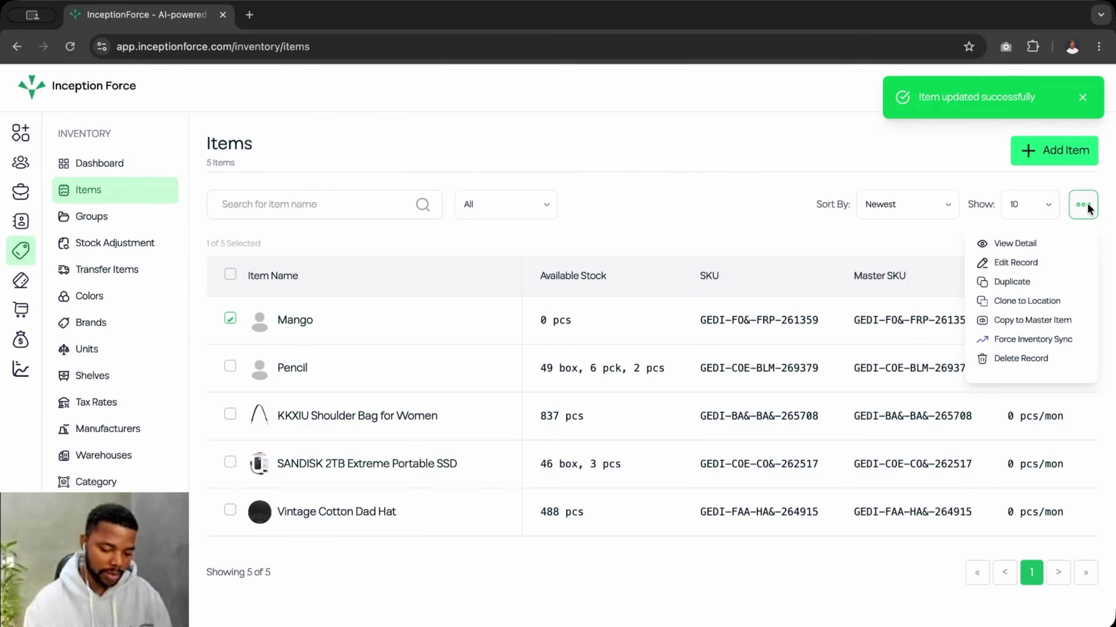
click(1006, 284)
click(674, 389)
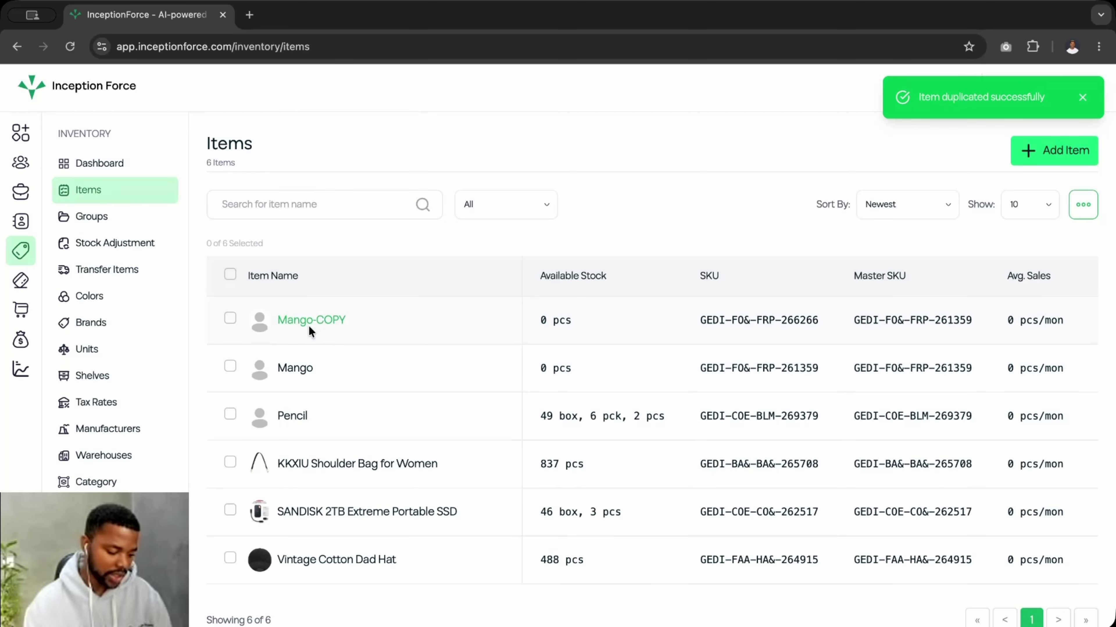
- Open Mango-COPY for editing and change its Item Name to Mango 2
click(230, 319)
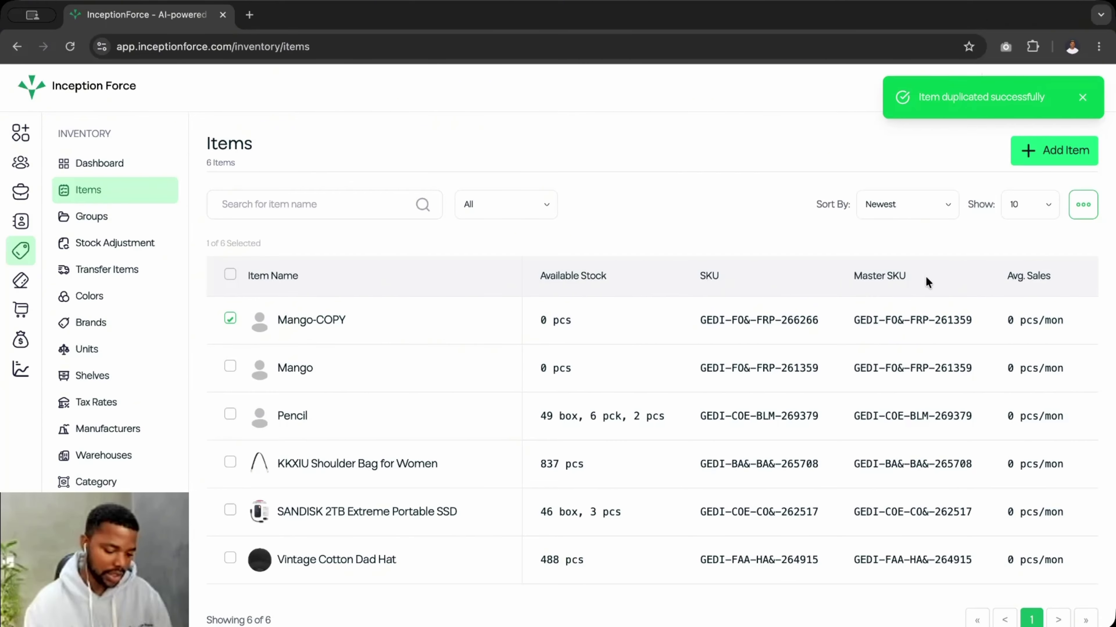
click(1083, 205)
click(1008, 263)
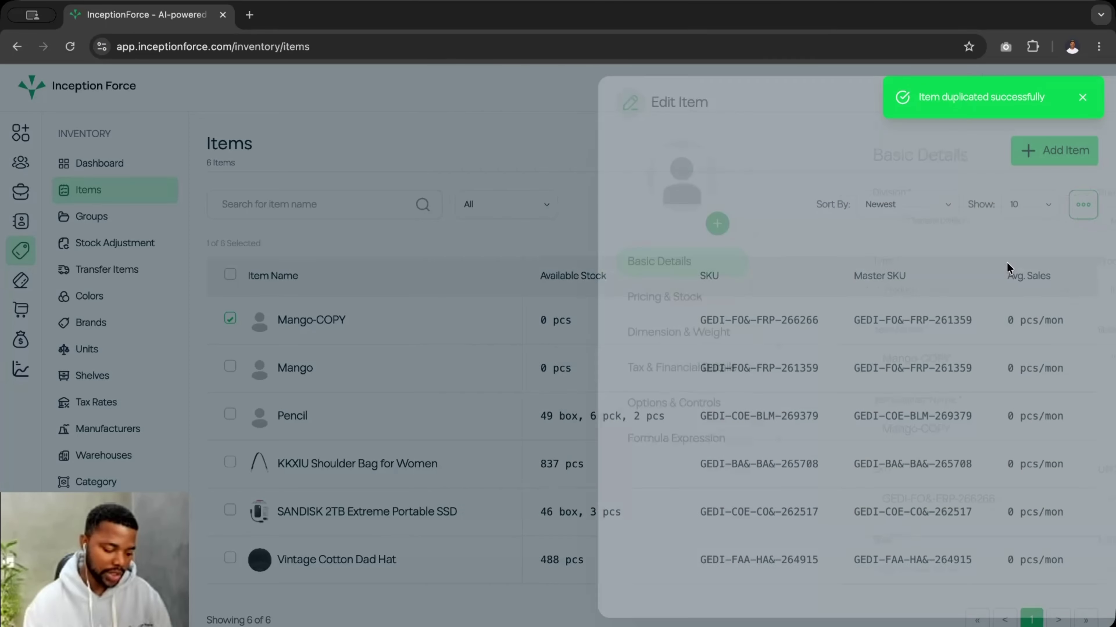
click(731, 360)
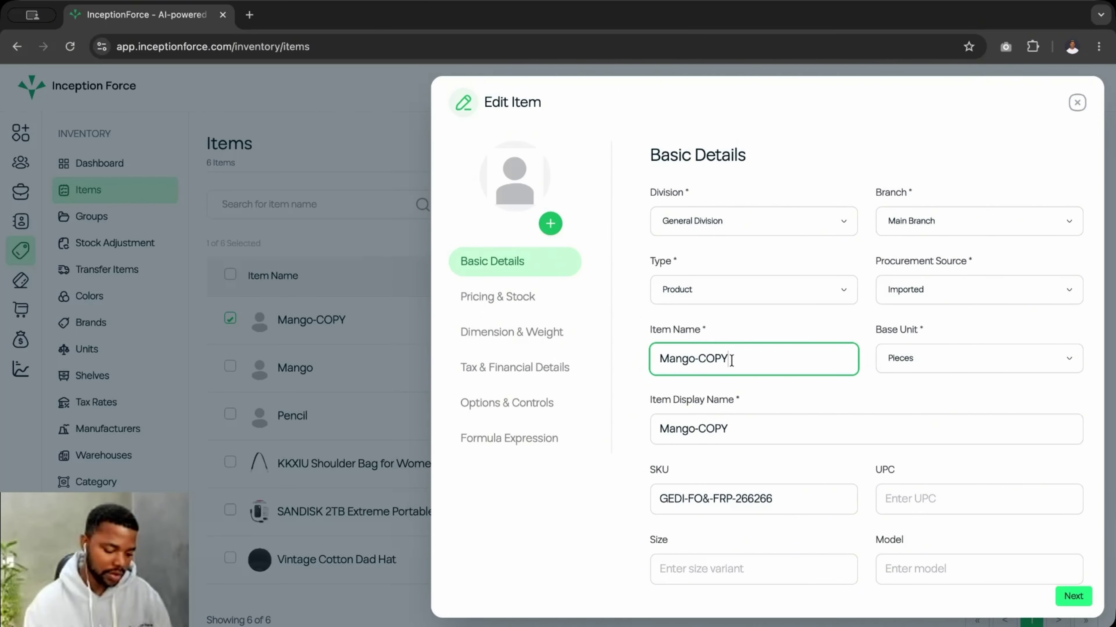
key(BackSpace)
key(BackSpace)
key(BackSpace)
key(BackSpace)
key(BackSpace)
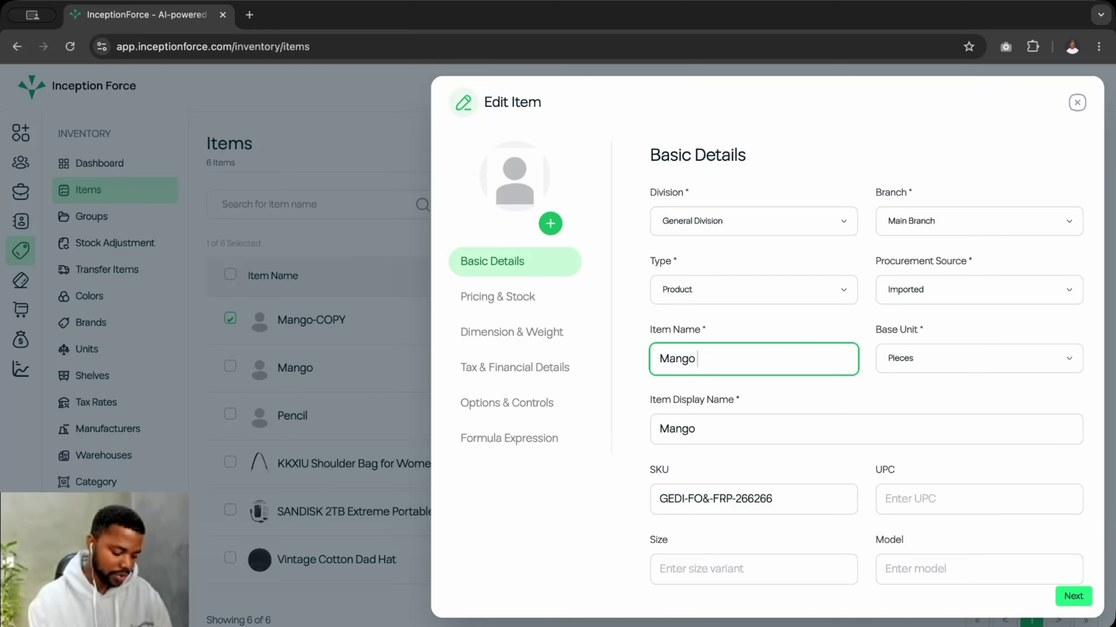
text(2)
- Step through the remaining form steps, save with Update Item, and reselect the original Mango
click(1074, 598)
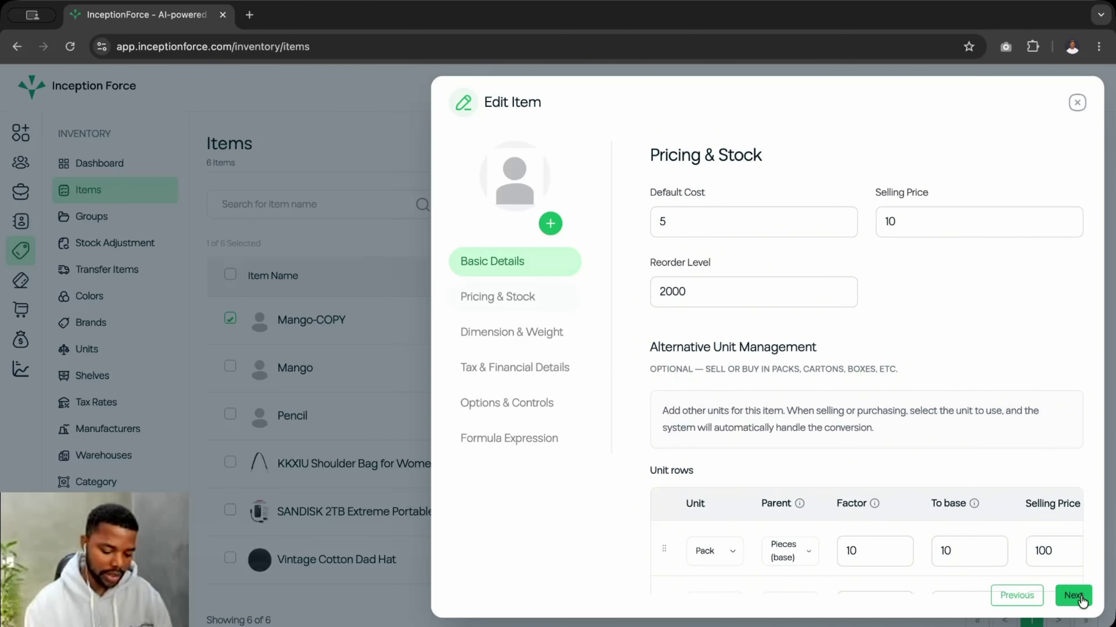
click(1074, 600)
click(1075, 600)
click(1074, 599)
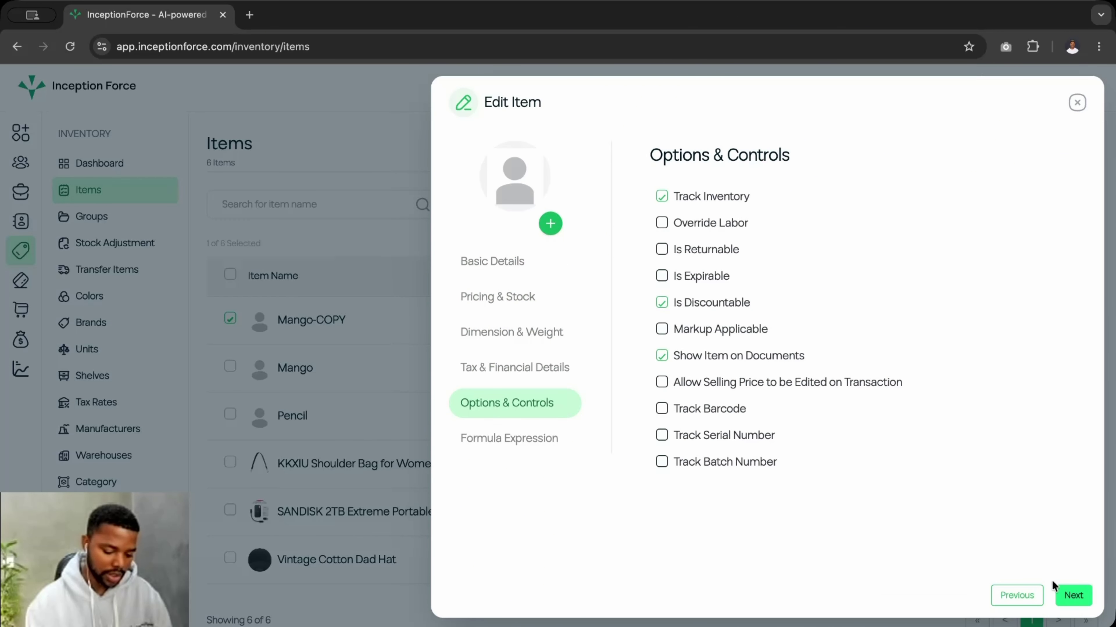
click(1071, 597)
click(1069, 596)
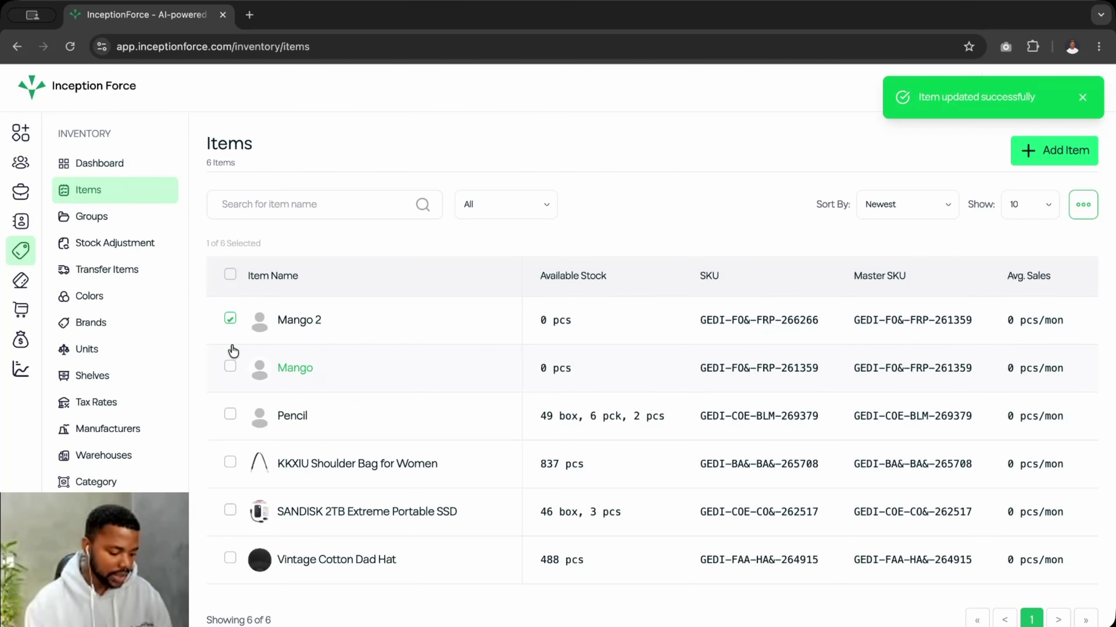
click(230, 368)
click(230, 319)
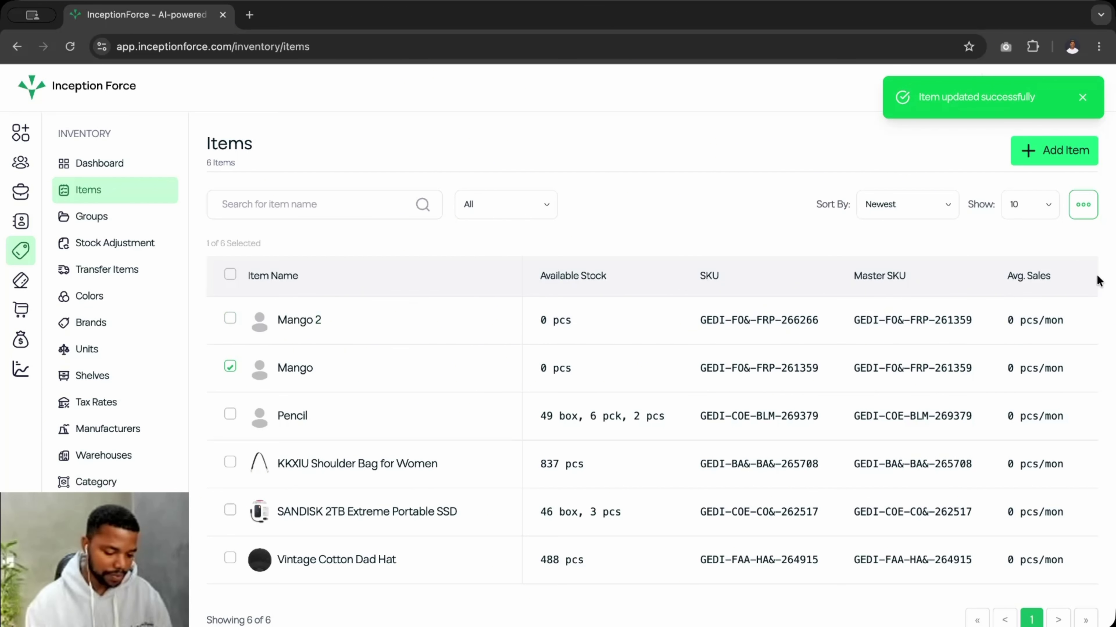
click(1084, 204)
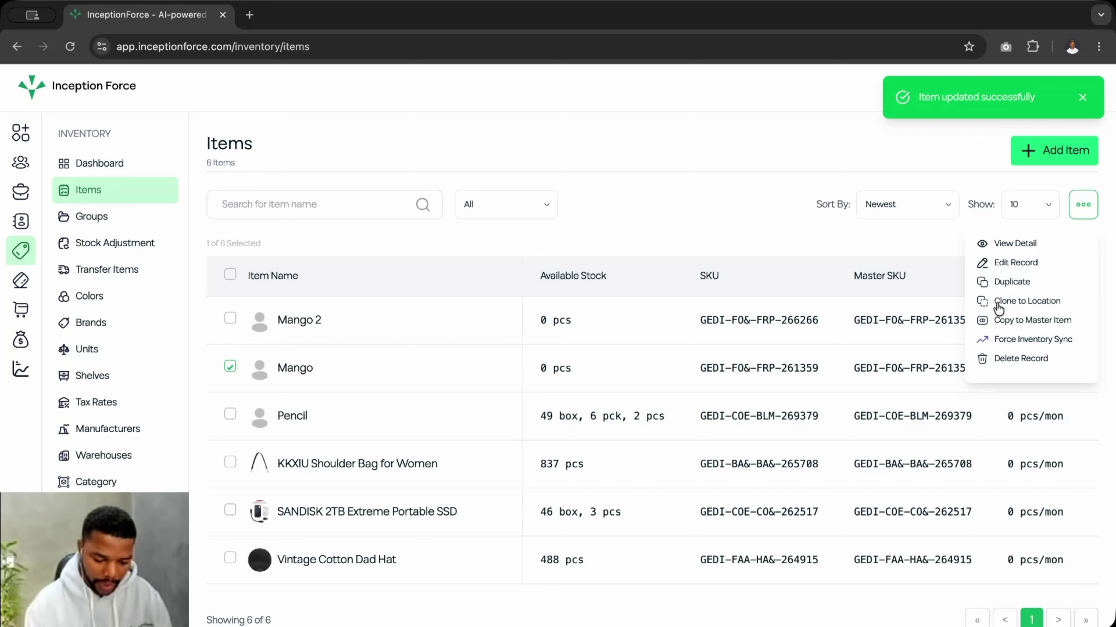
click(1033, 302)
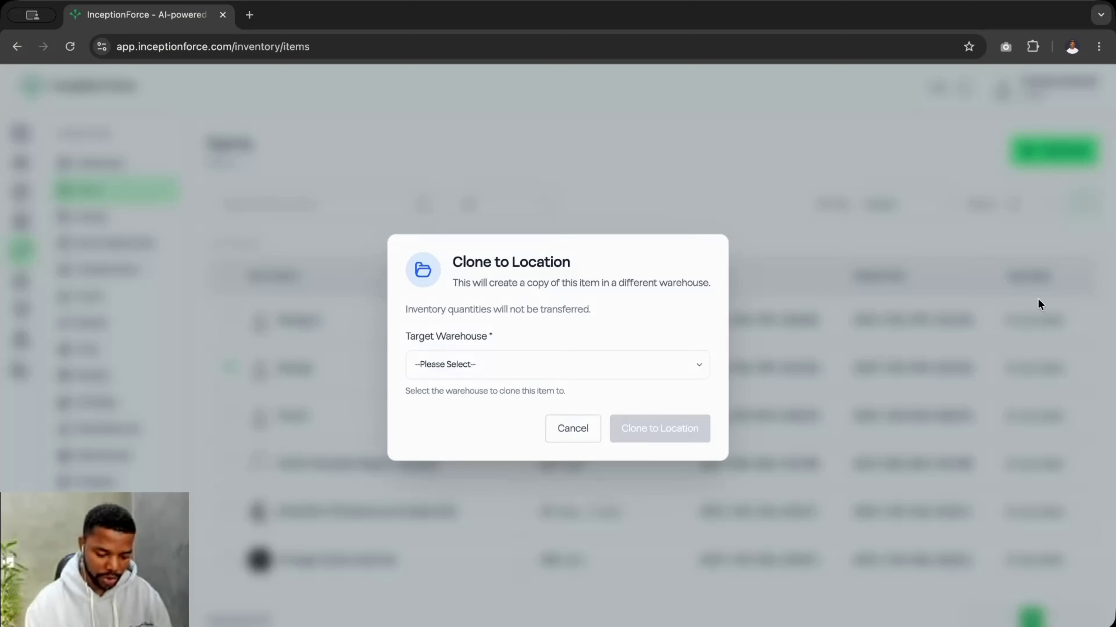
click(523, 365)
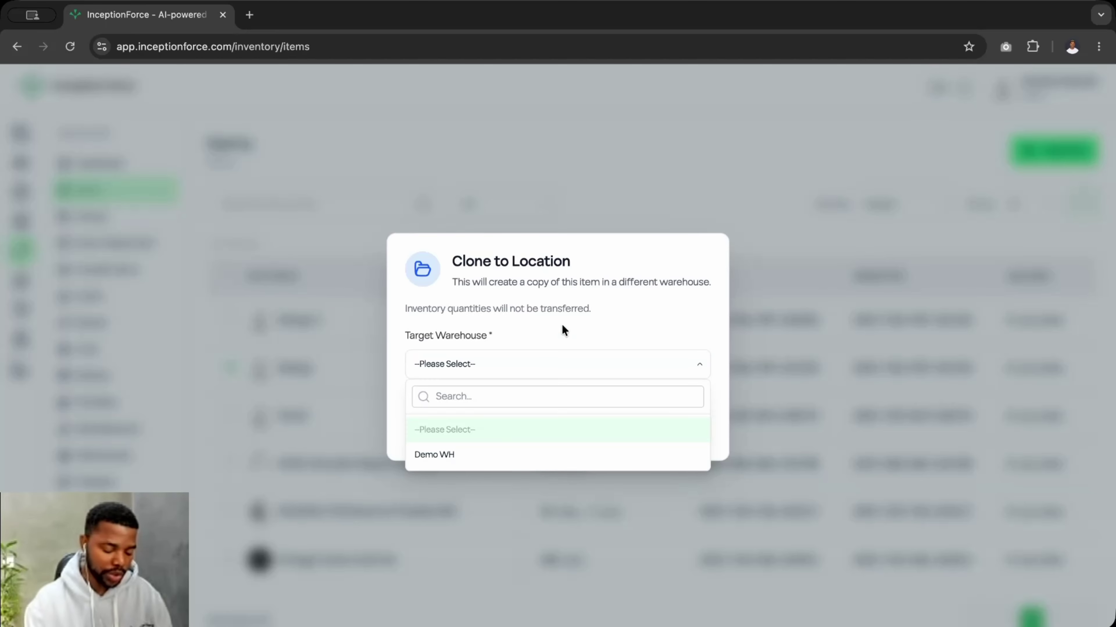
click(509, 361)
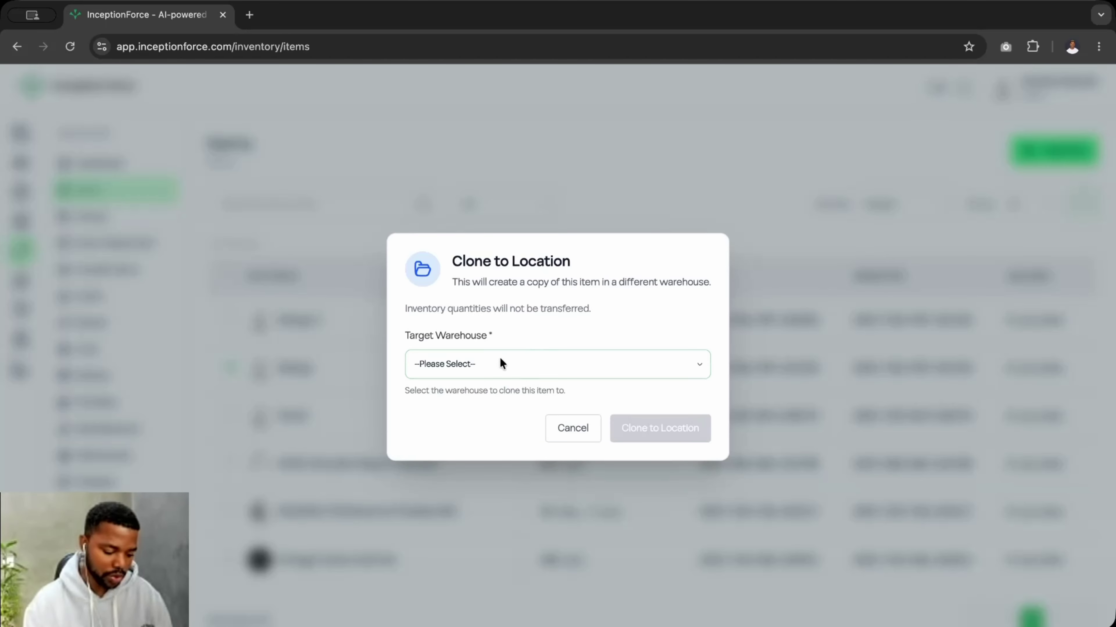
click(483, 363)
click(485, 367)
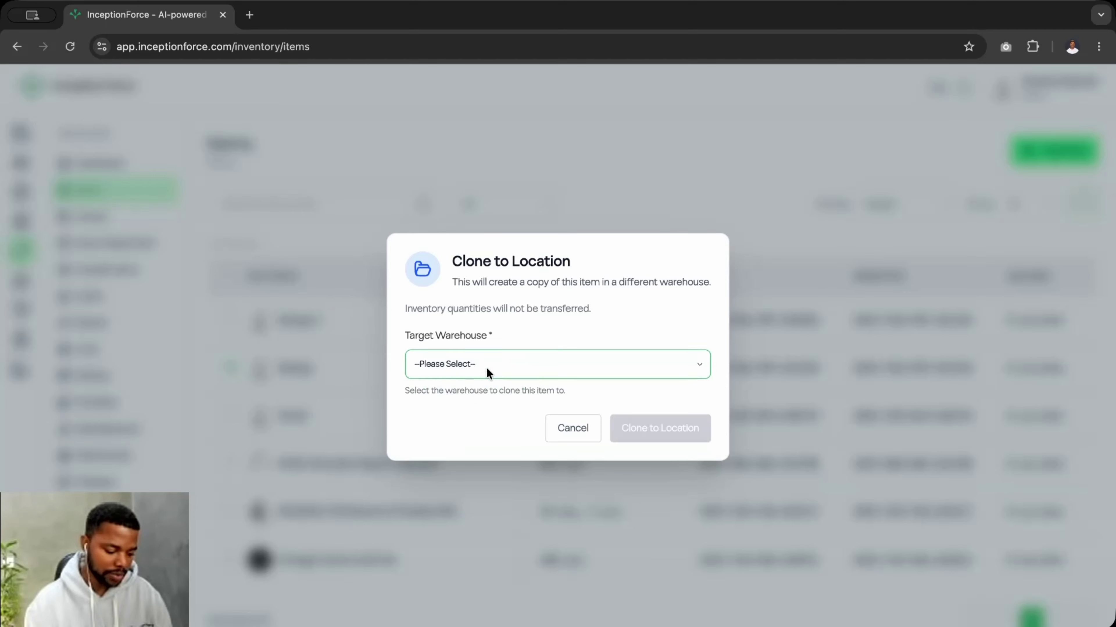
click(485, 369)
click(461, 453)
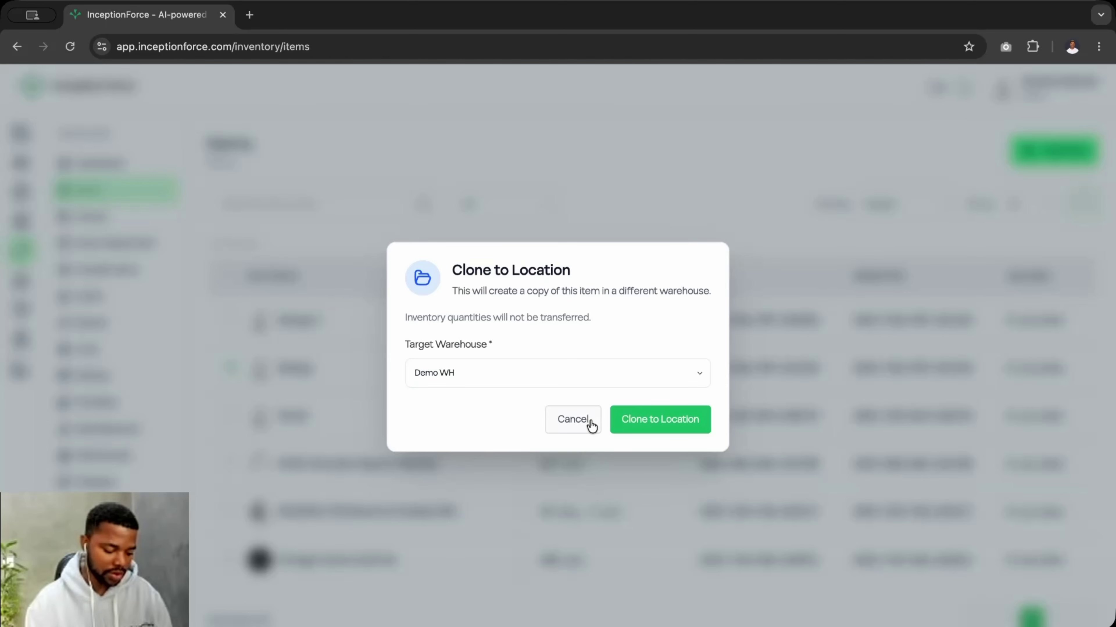
click(580, 419)
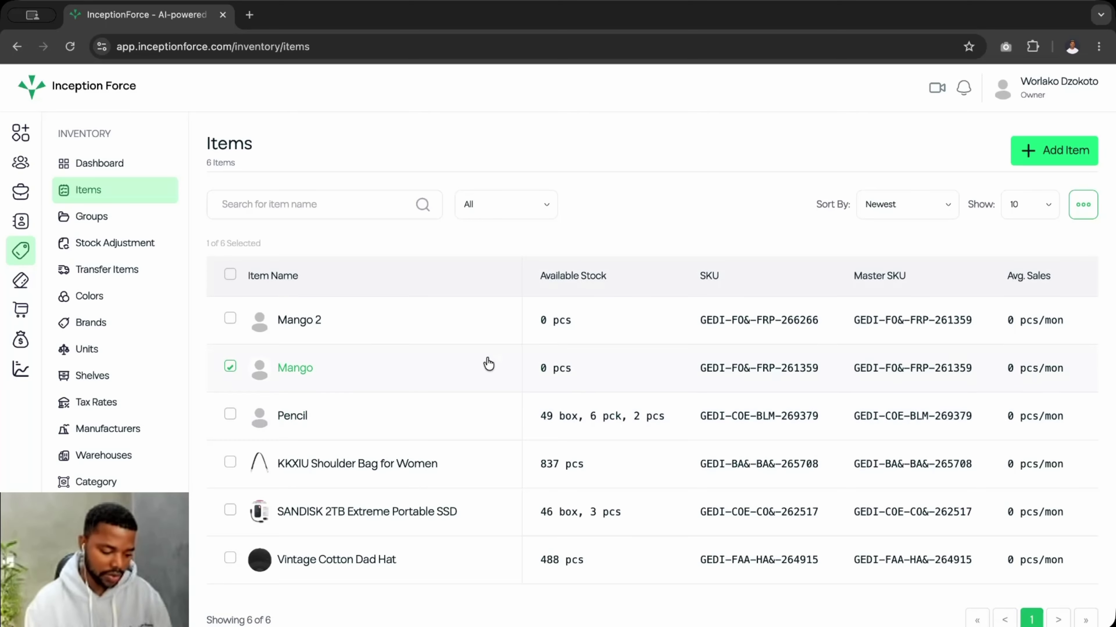
click(1073, 204)
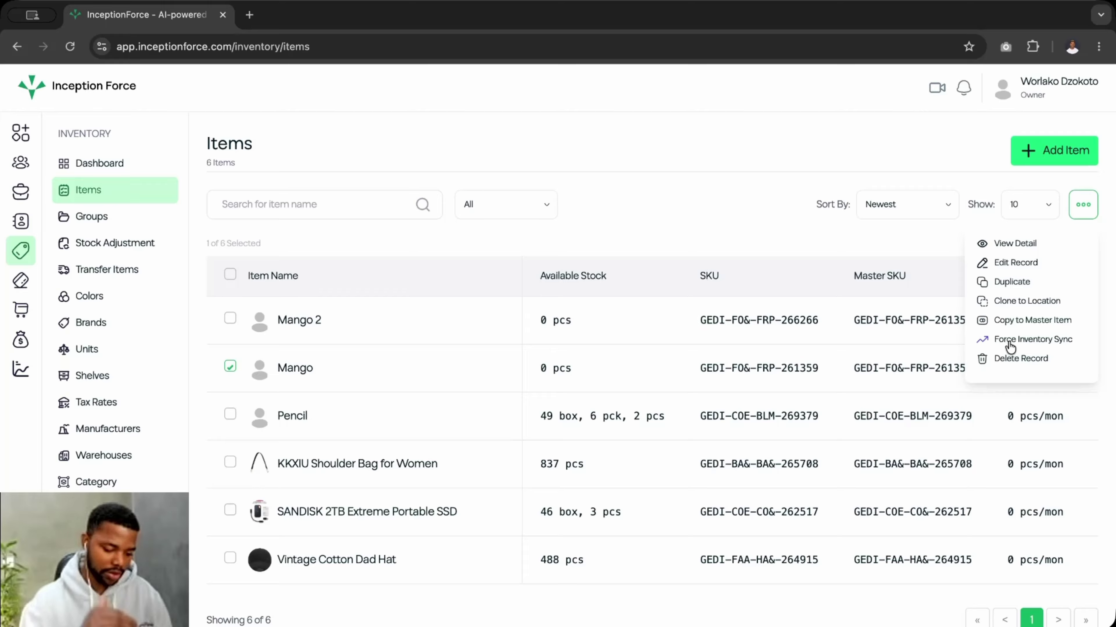
click(766, 216)
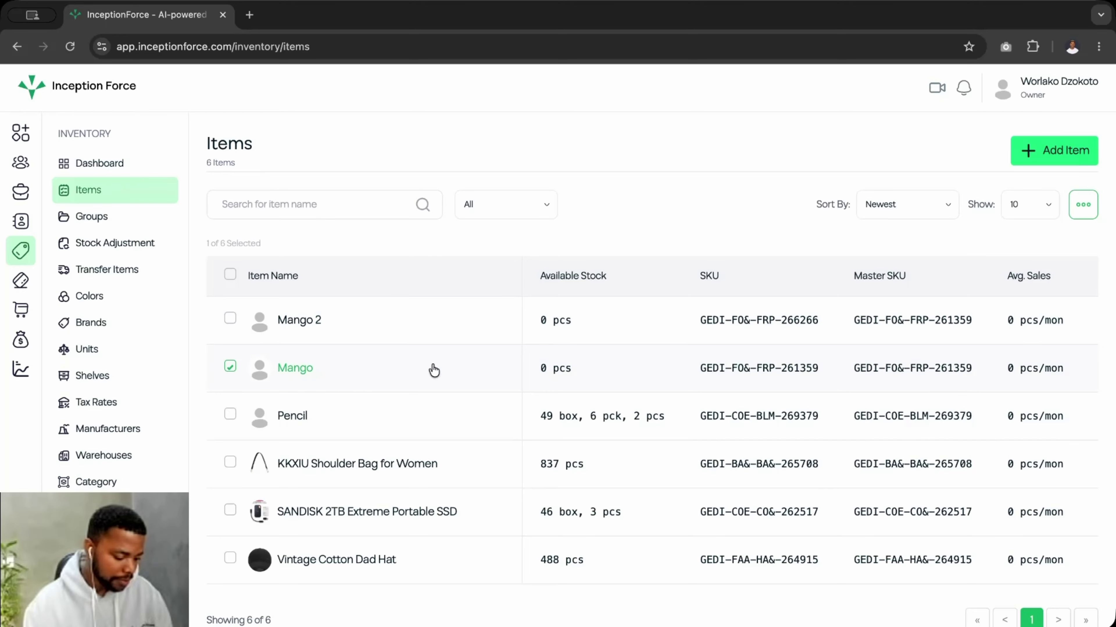
- Open Mango's detail page and scroll through its Details tab
click(301, 368)
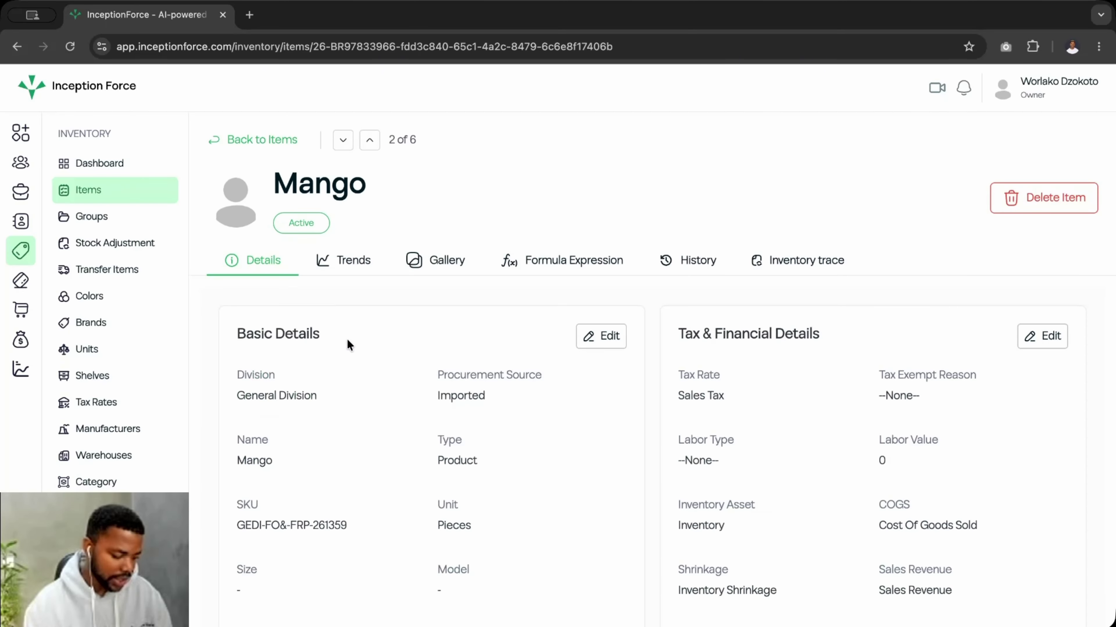
scroll(352, 377, down, 5)
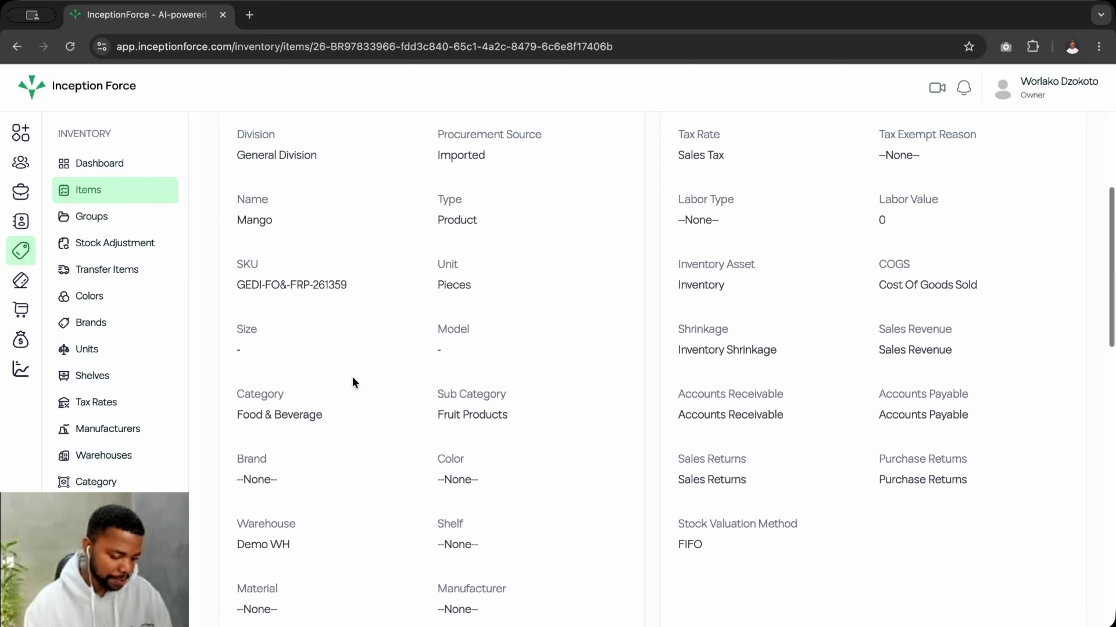
scroll(352, 378, down, 5)
scroll(352, 378, up, 10)
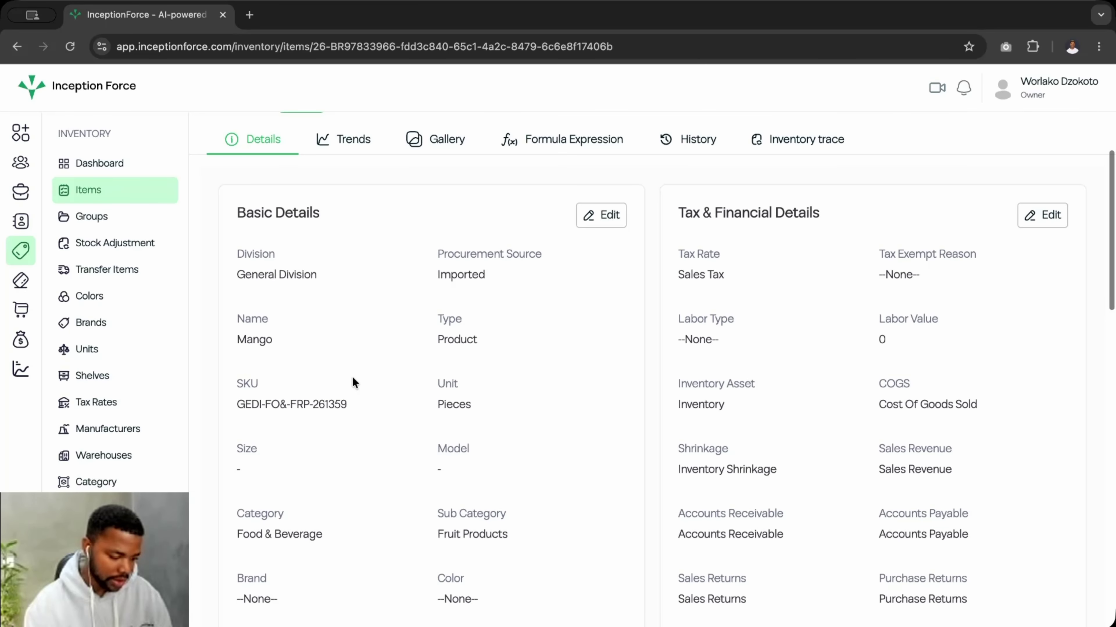
scroll(352, 381, down, 1)
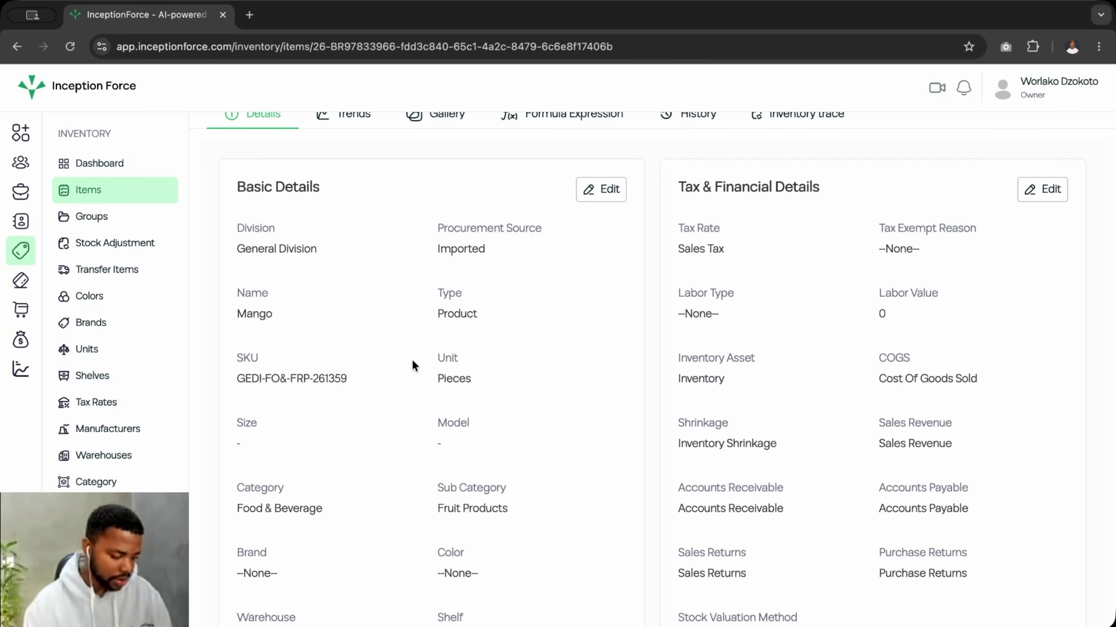
- Edit and re-save Mango's Basic Details, then browse the rest of the record
click(591, 199)
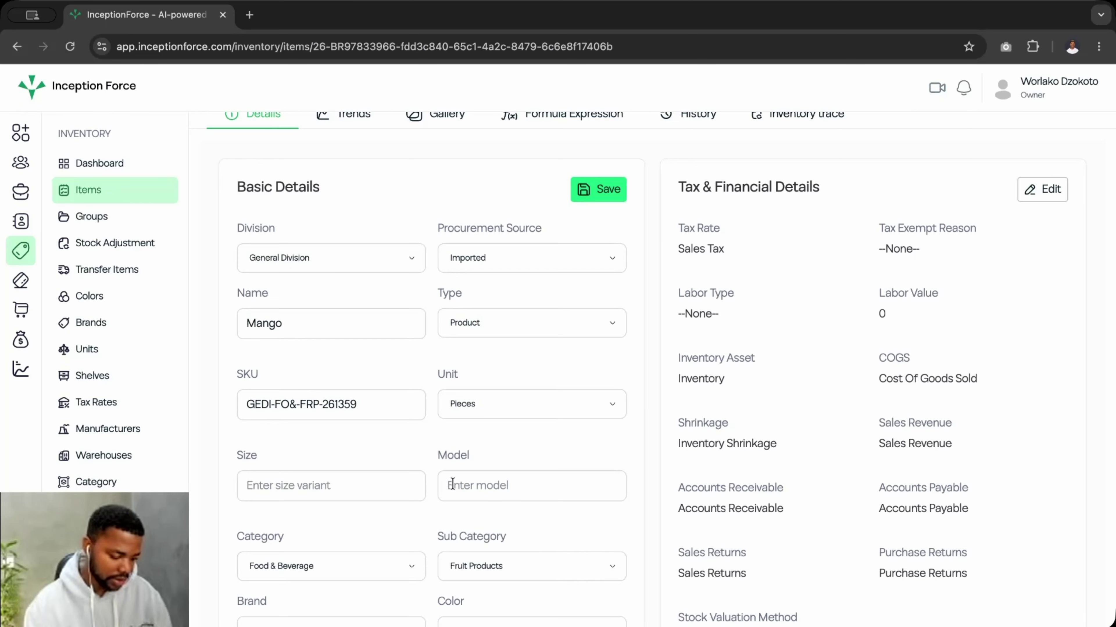
click(593, 193)
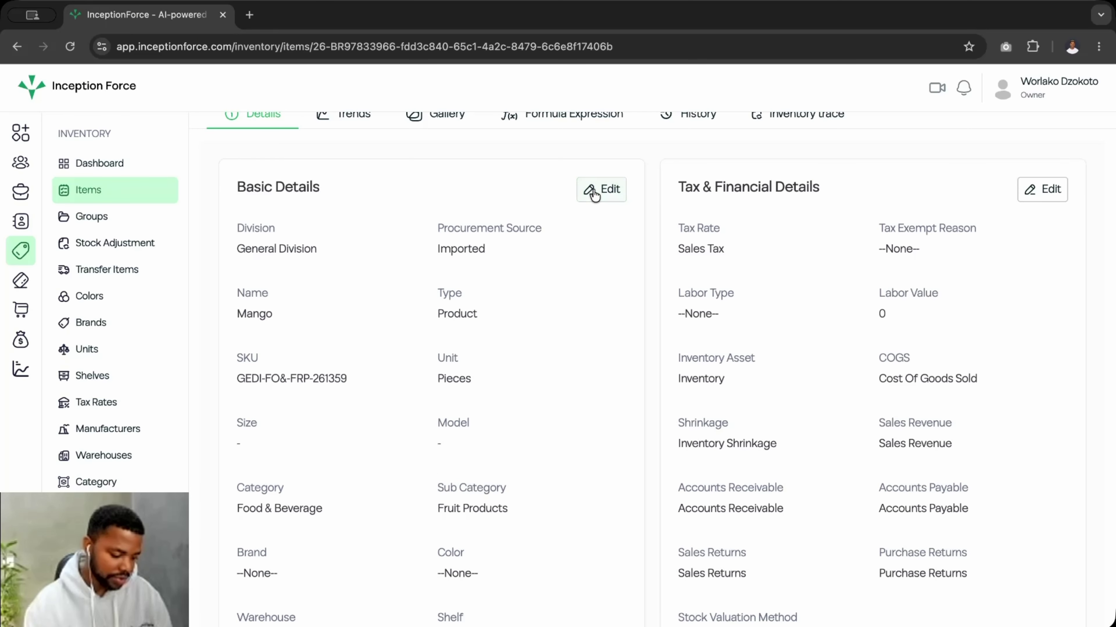
scroll(477, 308, down, 15)
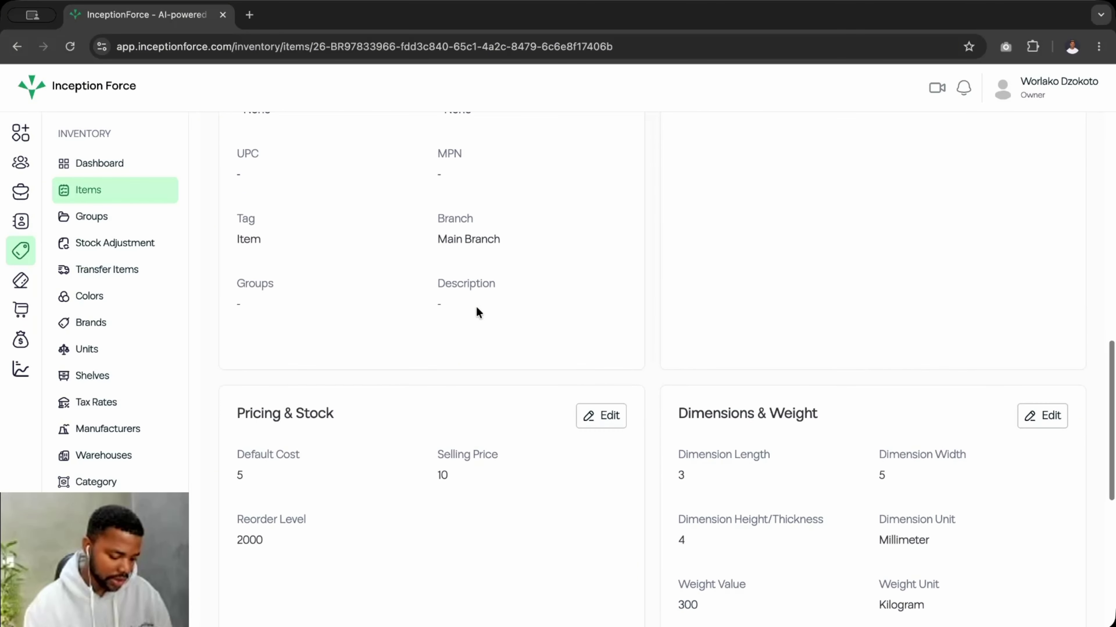
scroll(477, 311, down, 1)
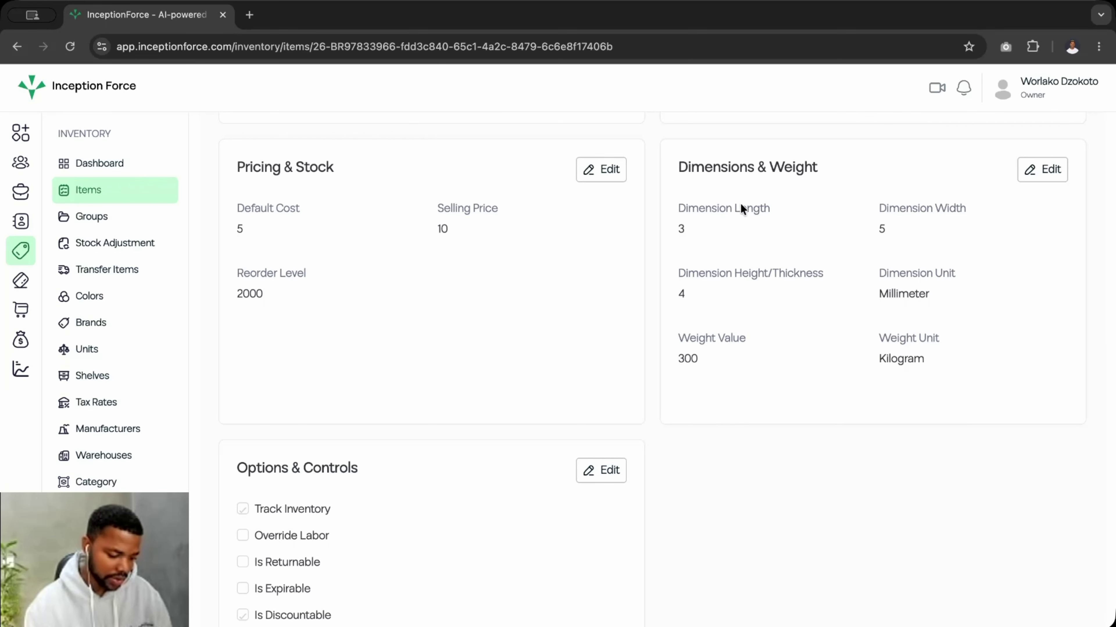
scroll(369, 528, down, 5)
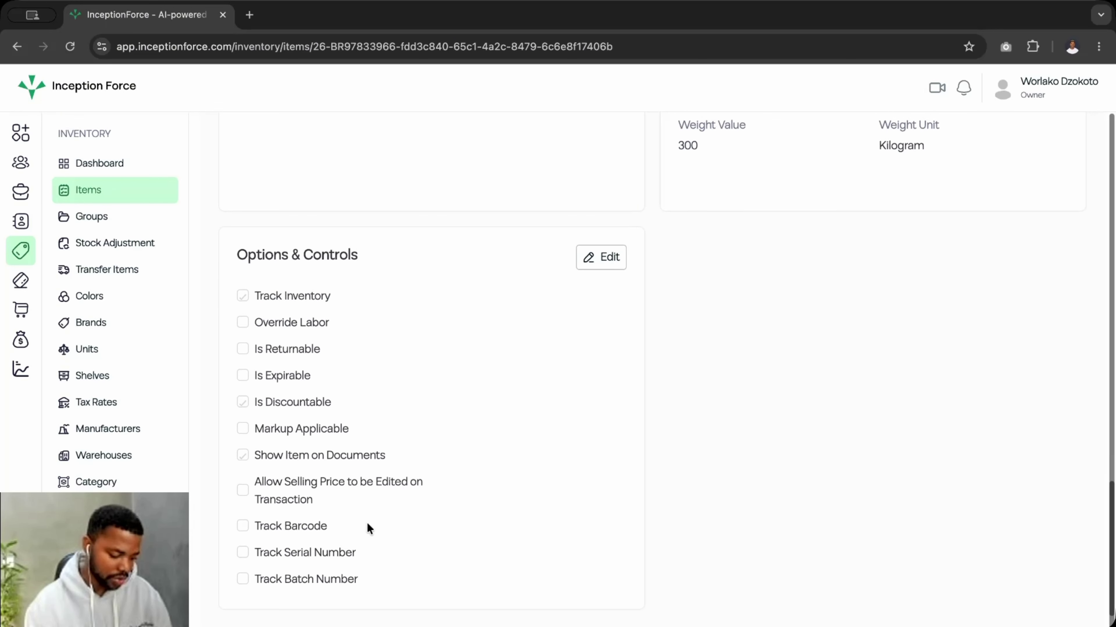
scroll(368, 528, up, 8)
scroll(368, 528, up, 6)
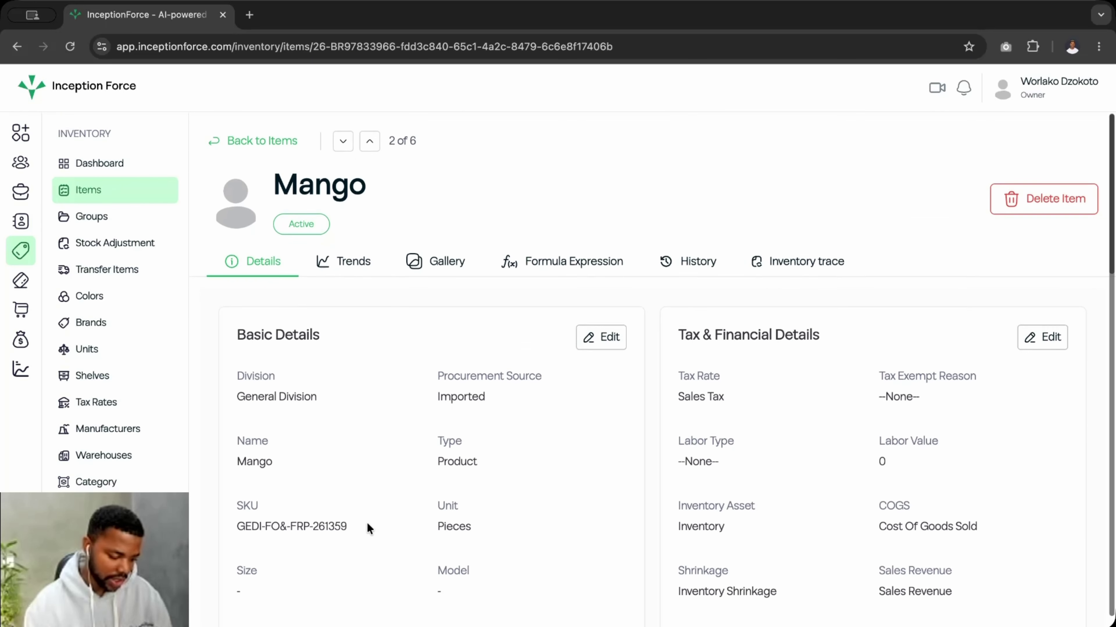
click(352, 274)
- Attach Brand Mark_Inception Force-1.jpg and Brand Mark_Inception Force-5.jpg to Mango's image gallery
click(438, 261)
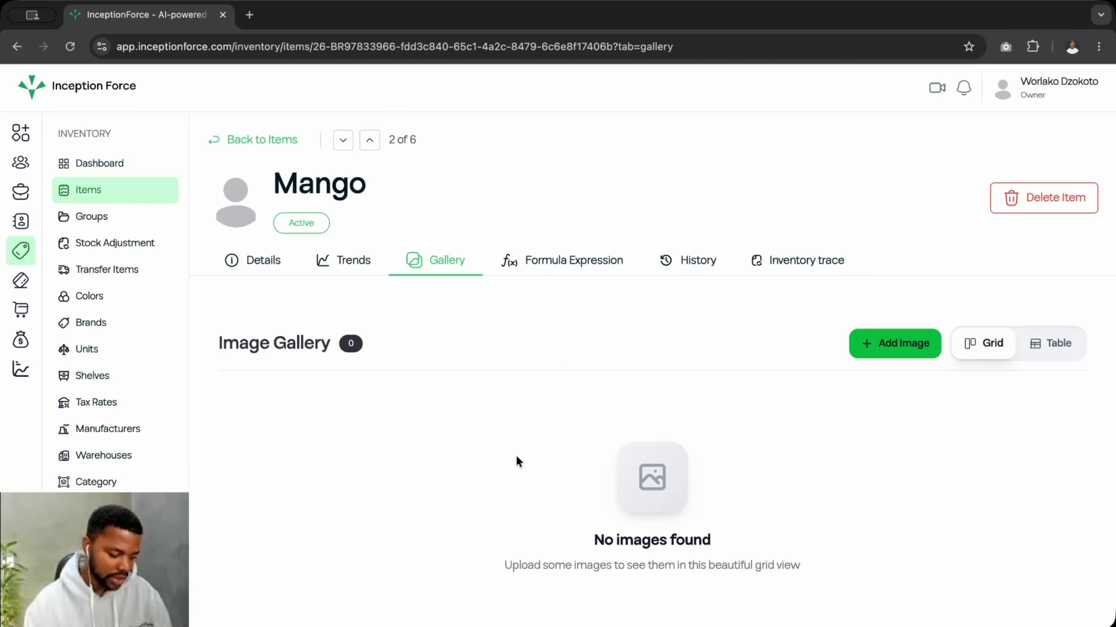
click(883, 357)
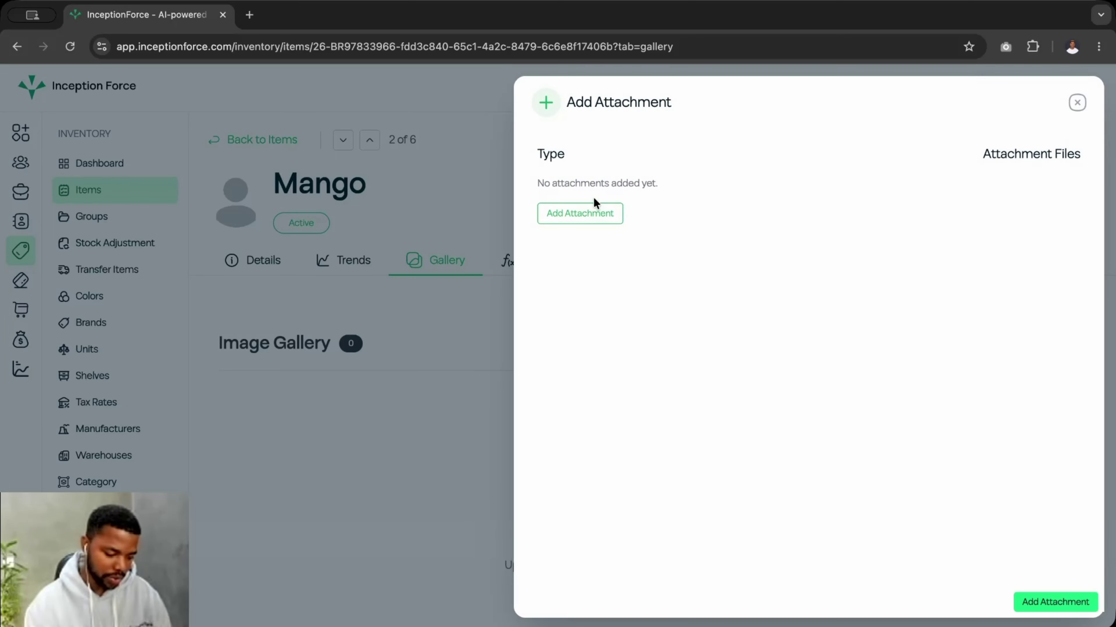
click(591, 212)
click(892, 314)
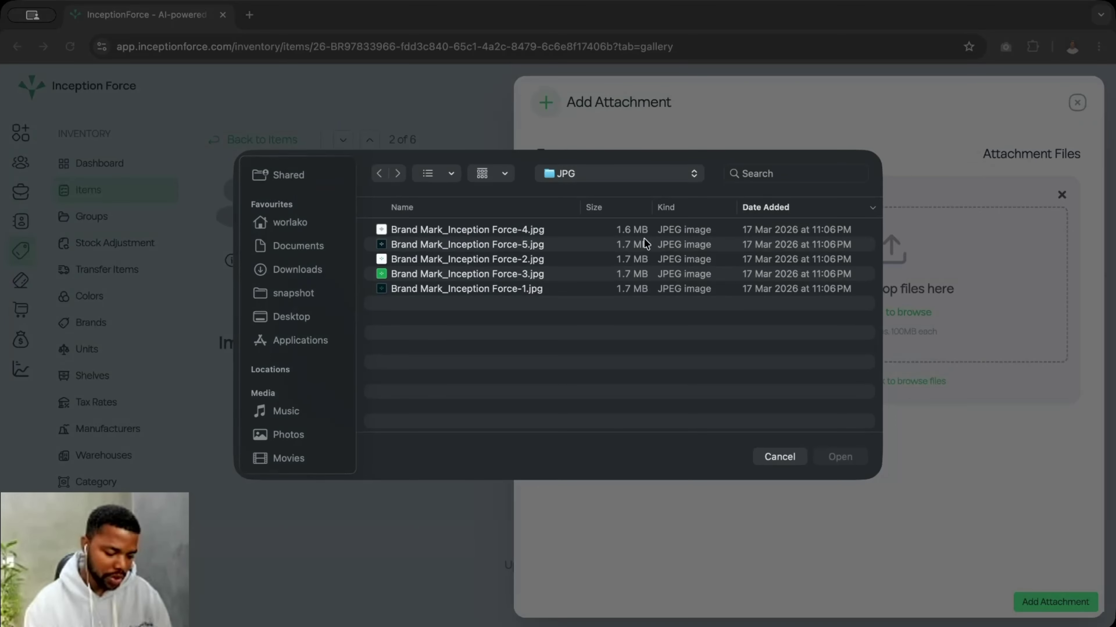
click(411, 275)
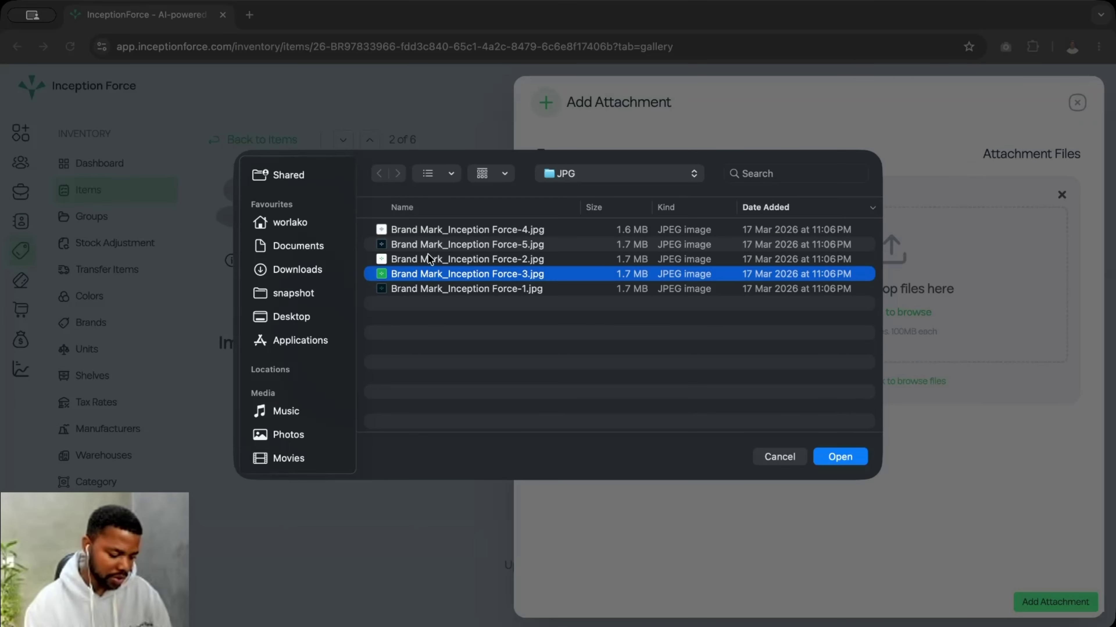
click(430, 260)
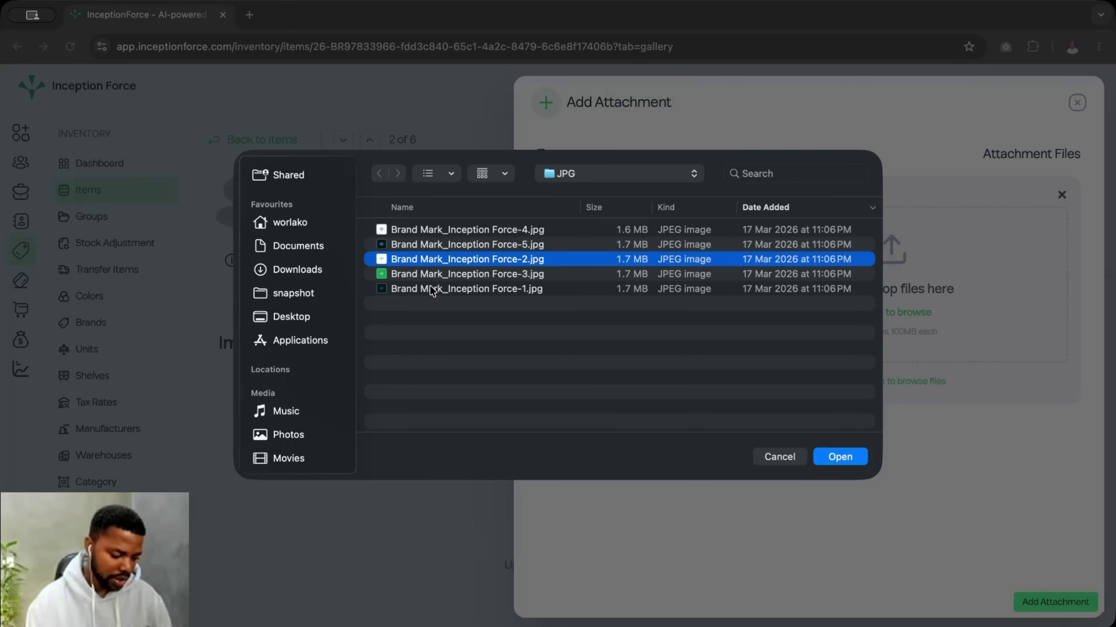
click(432, 290)
super+click(440, 249)
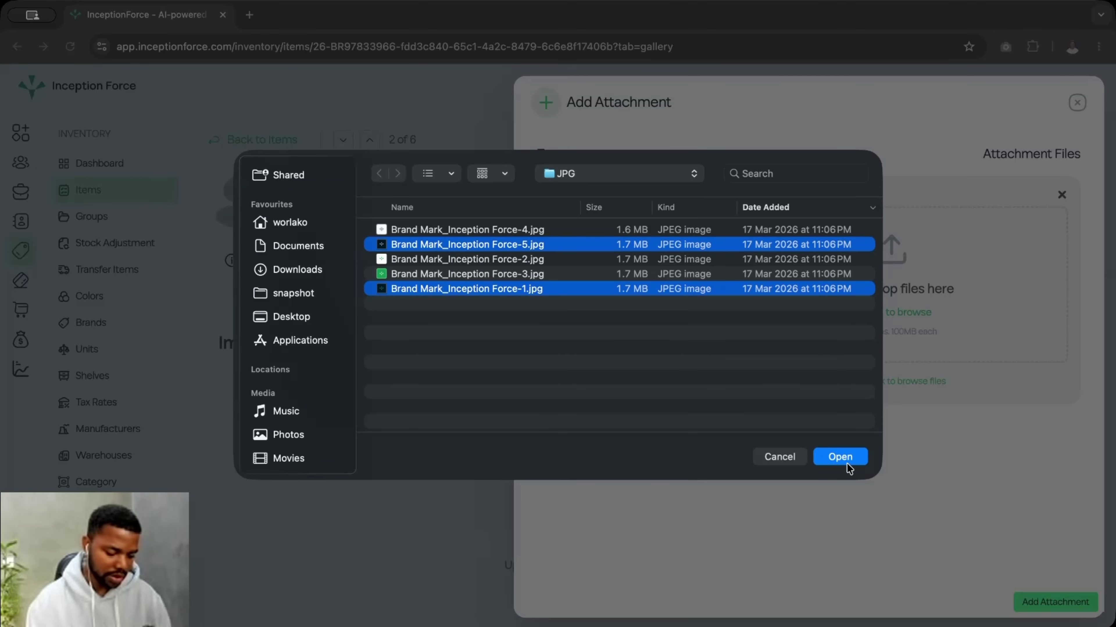
click(840, 456)
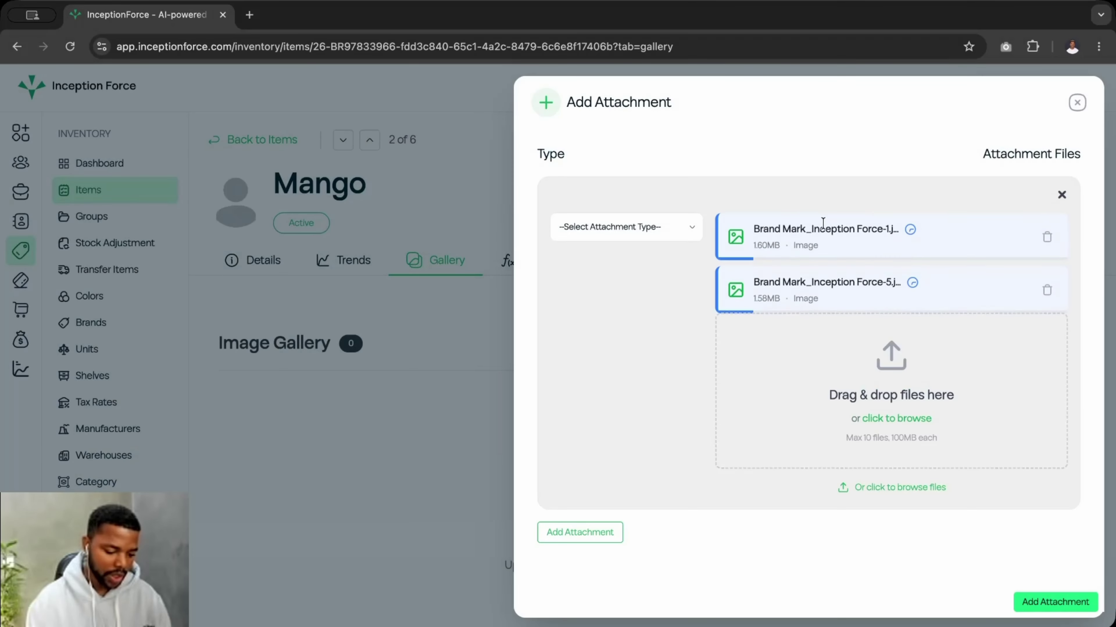
- Set the attachment type to Other and save the attachments
click(624, 229)
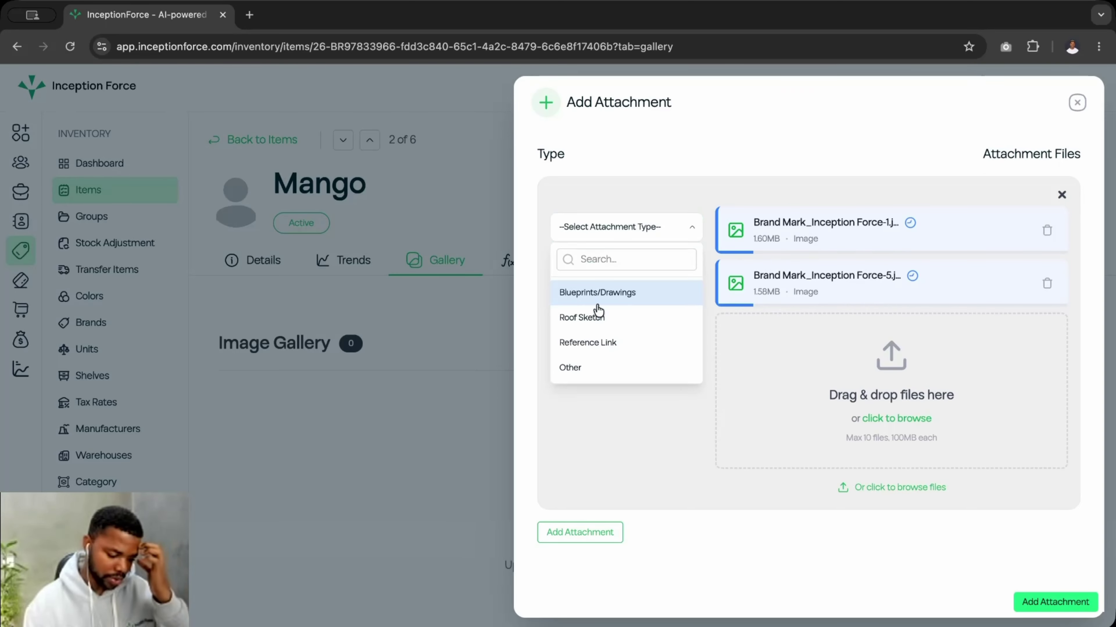
click(576, 365)
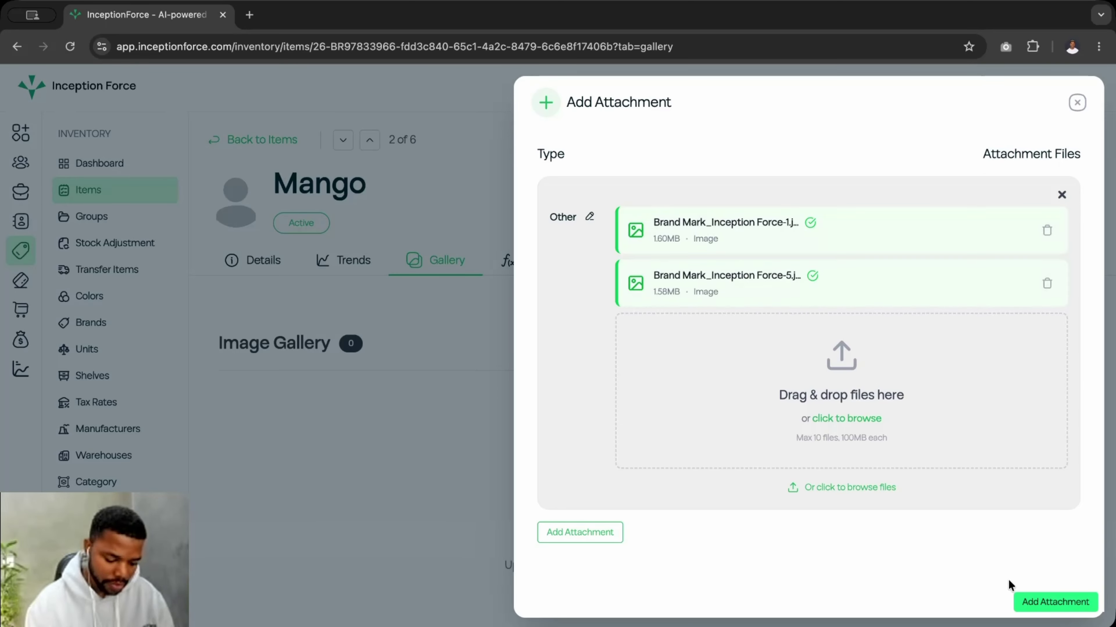
click(1041, 596)
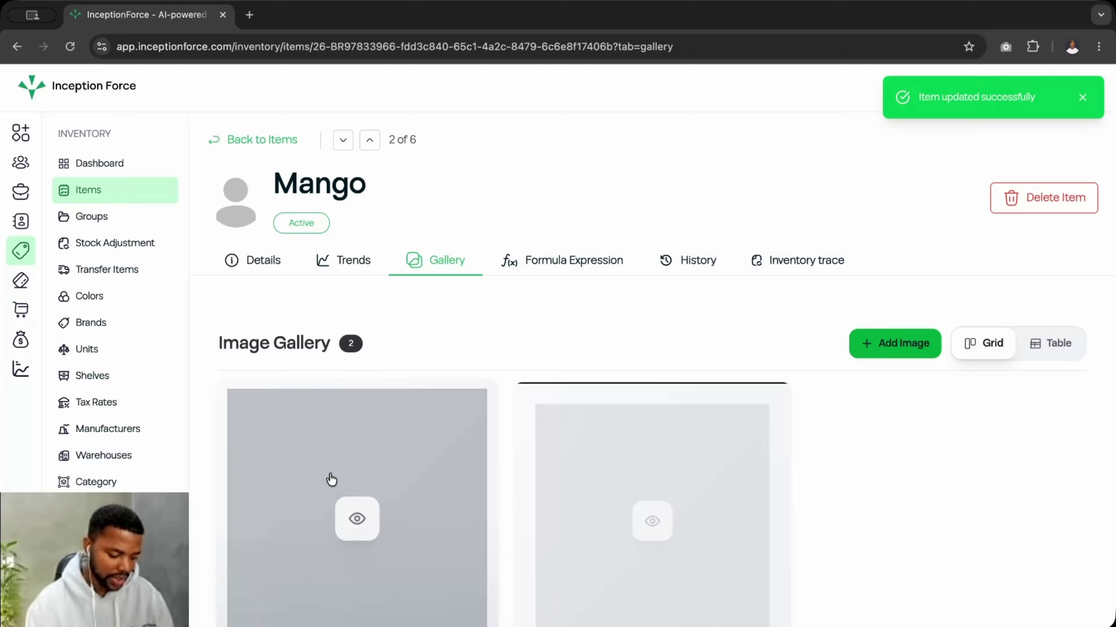
- Drag the second gallery image into the first slot and save the new image order
scroll(584, 570, down, 1)
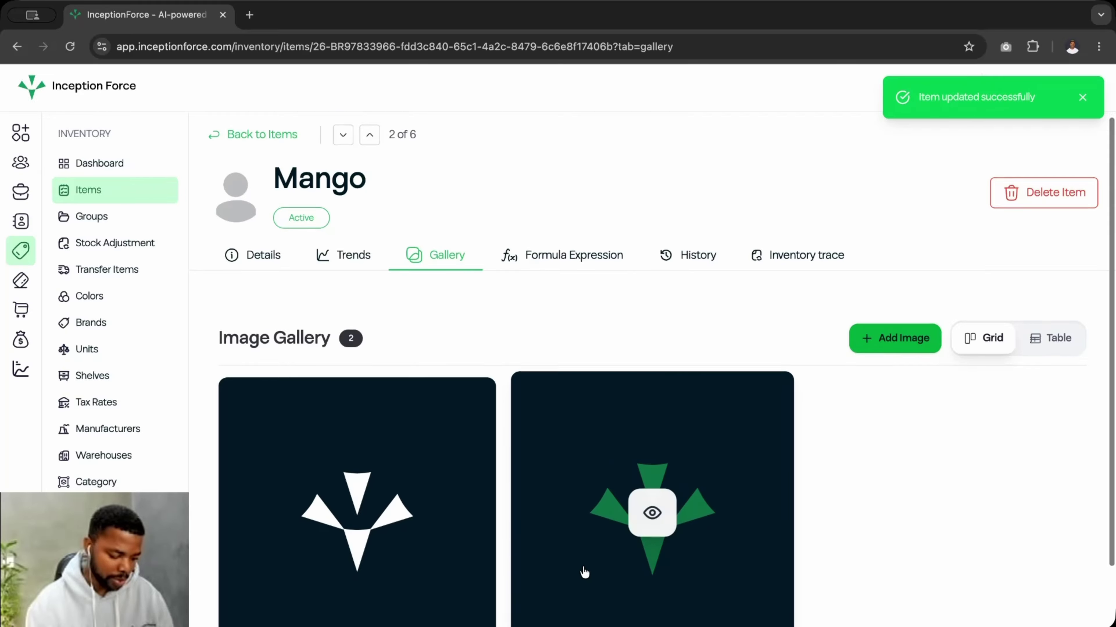
scroll(585, 567, down, 2)
drag(660, 352, 357, 349)
scroll(596, 445, down, 2)
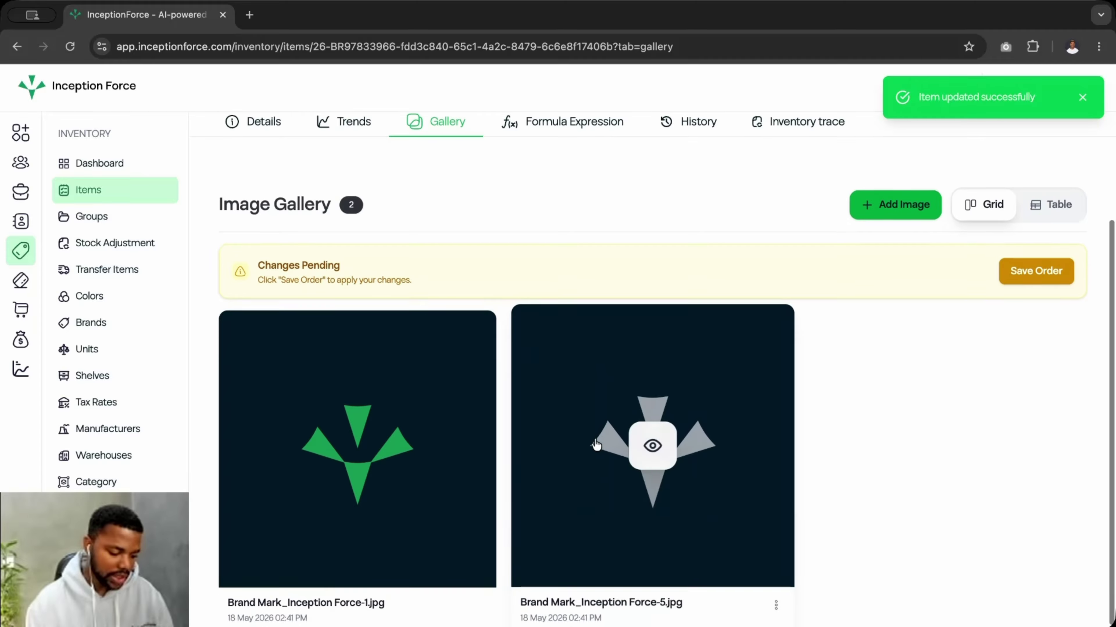
scroll(596, 445, up, 1)
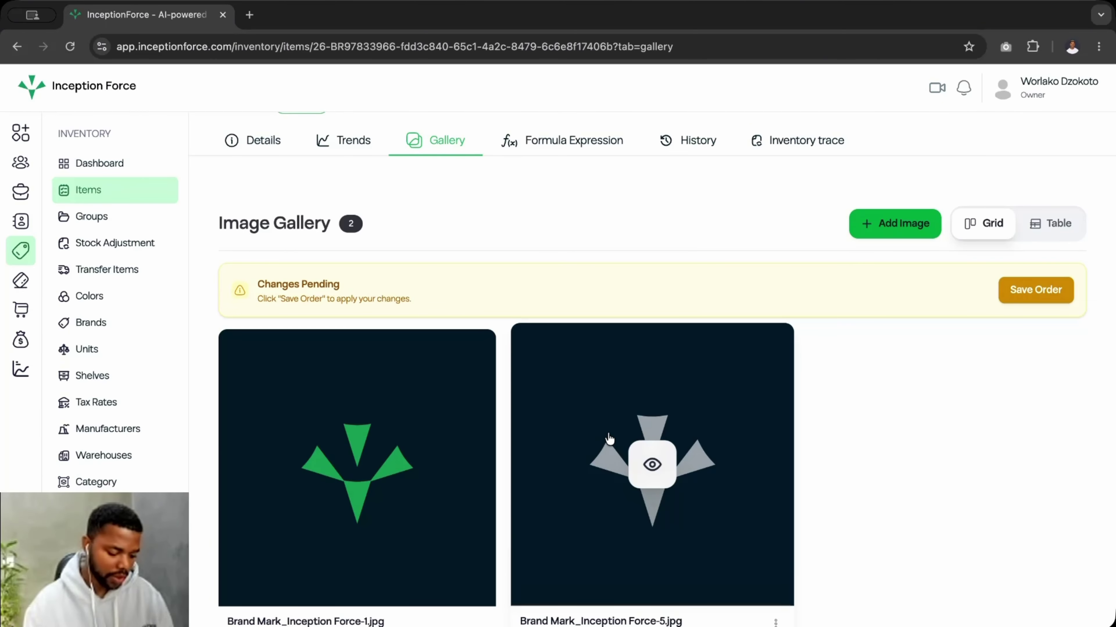
scroll(608, 435, down, 1)
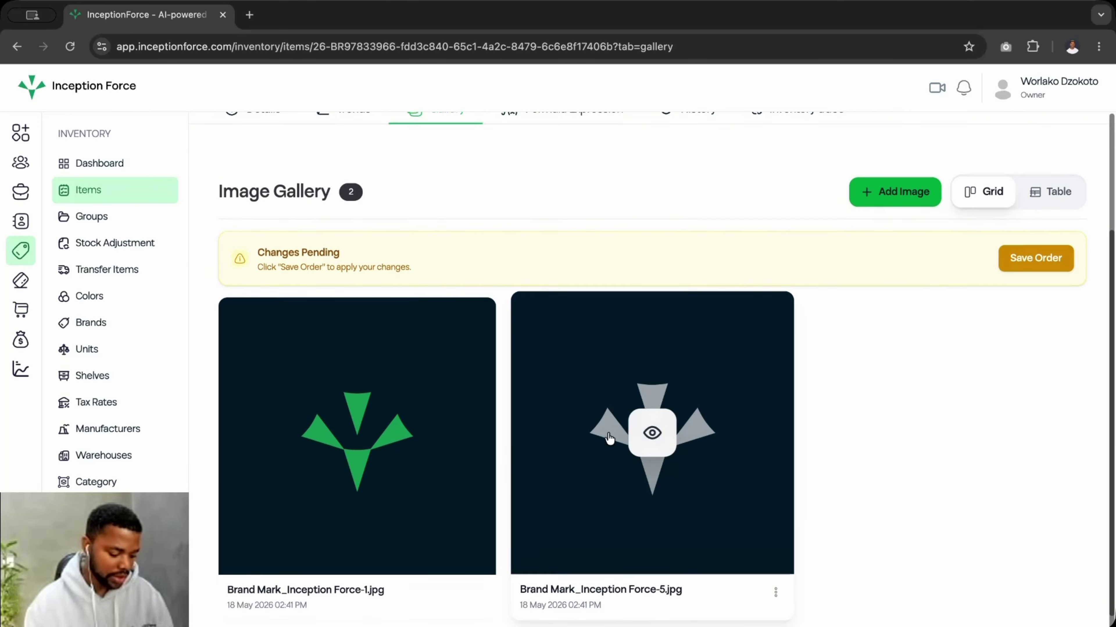
scroll(609, 433, up, 1)
scroll(608, 432, down, 1)
scroll(608, 433, up, 2)
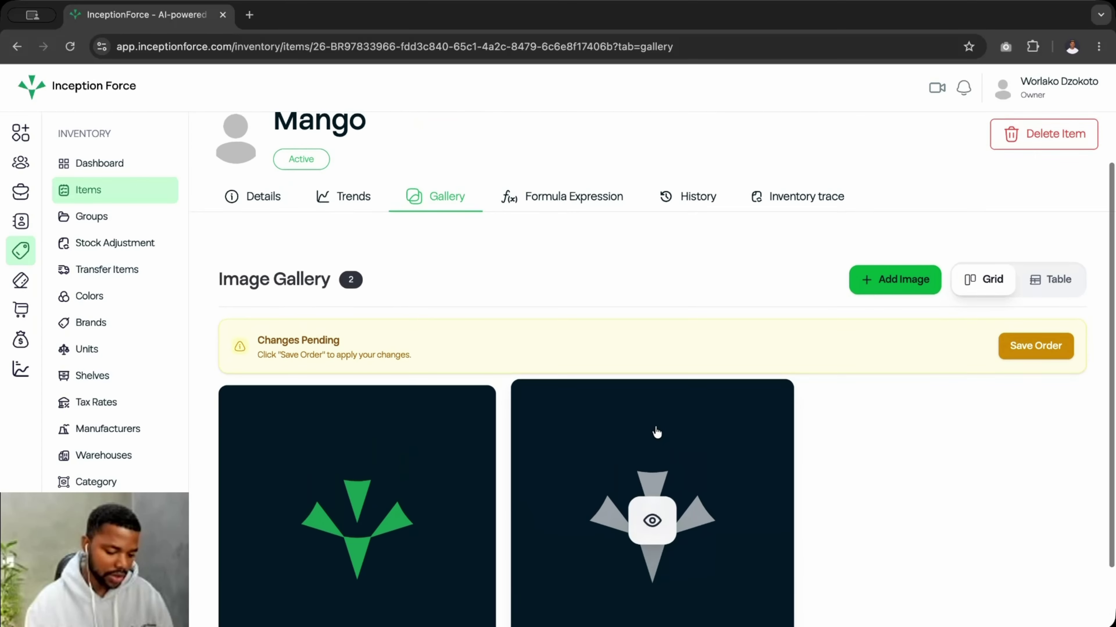
click(1033, 351)
- Review Mango's formula expressions and change history, then bring up its inventory trace
click(567, 197)
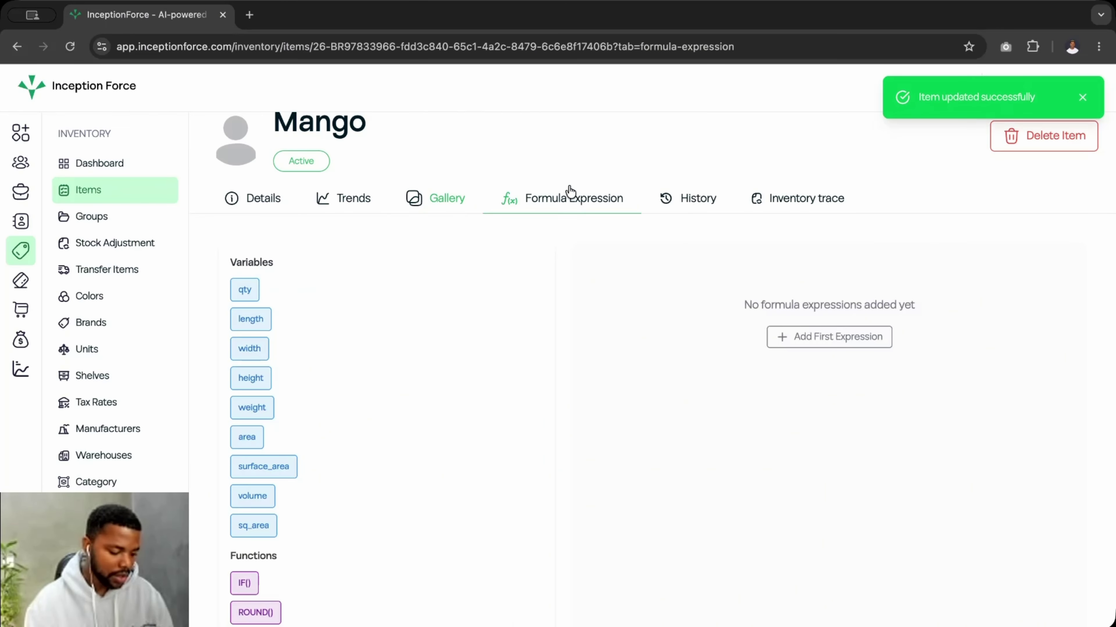
click(698, 204)
click(790, 270)
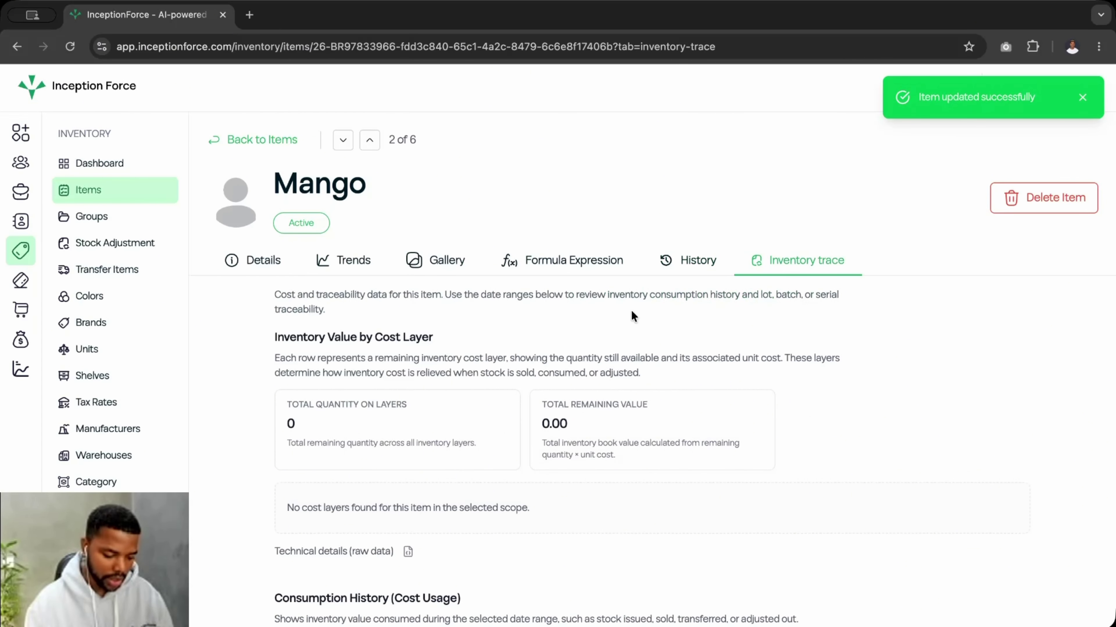
- Scroll through Mango's inventory trace, then go to the Groups list
scroll(528, 395, down, 1)
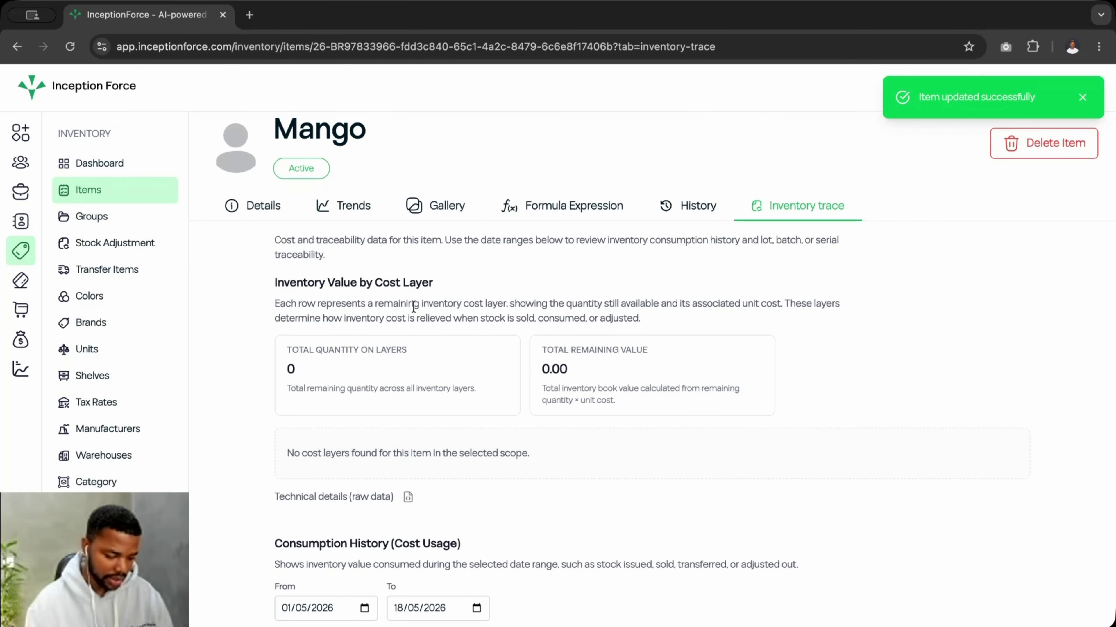
scroll(382, 363, down, 1)
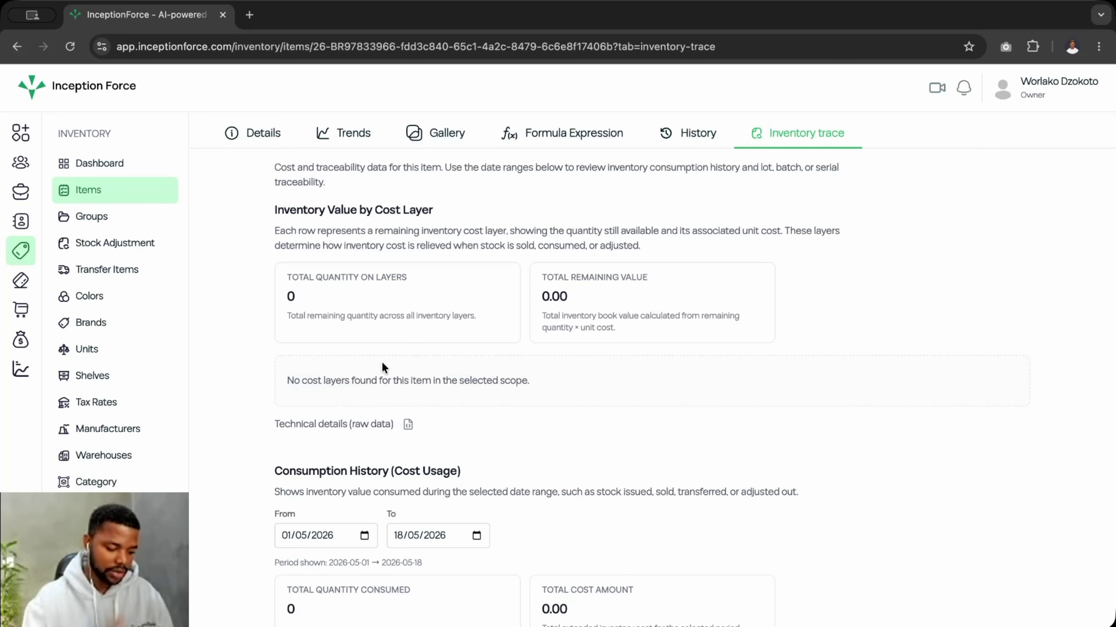
scroll(382, 368, down, 3)
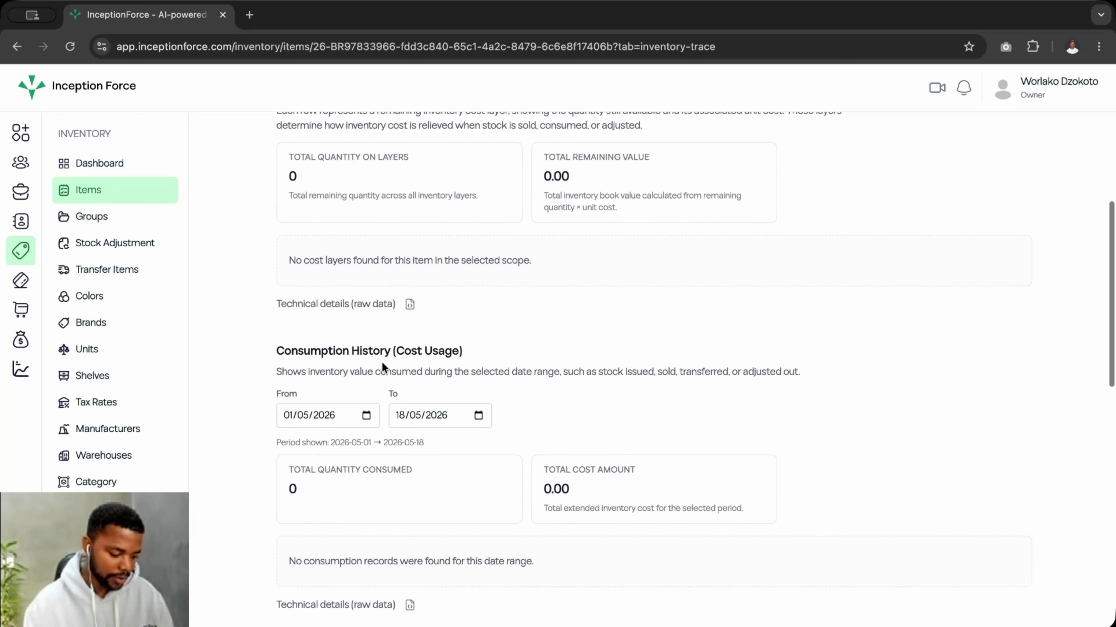
scroll(383, 365, up, 2)
scroll(341, 396, down, 3)
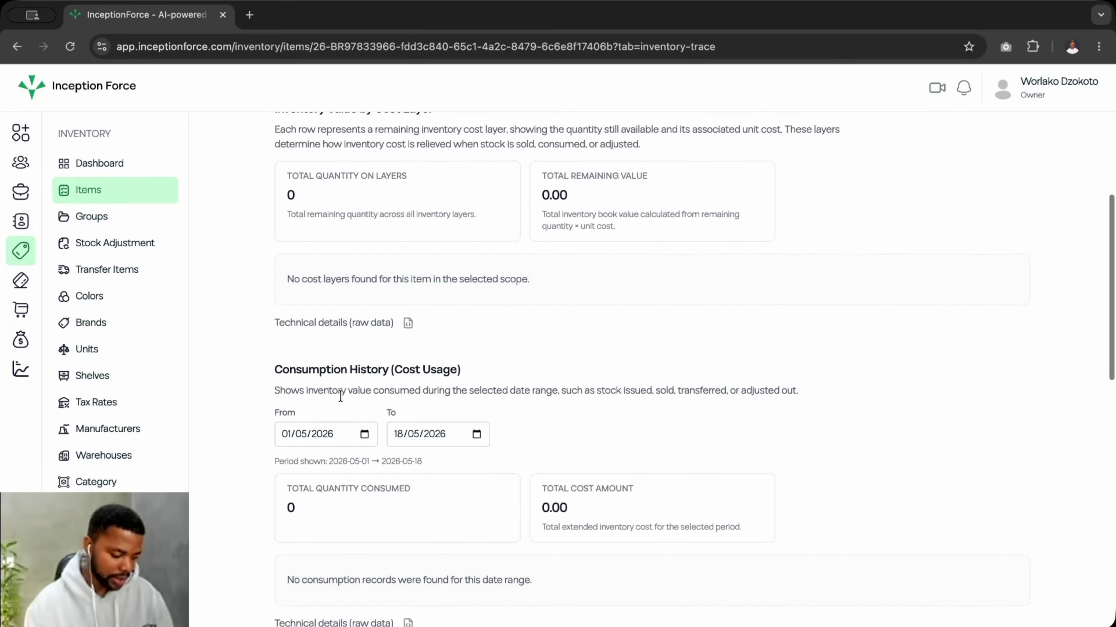
scroll(341, 396, down, 3)
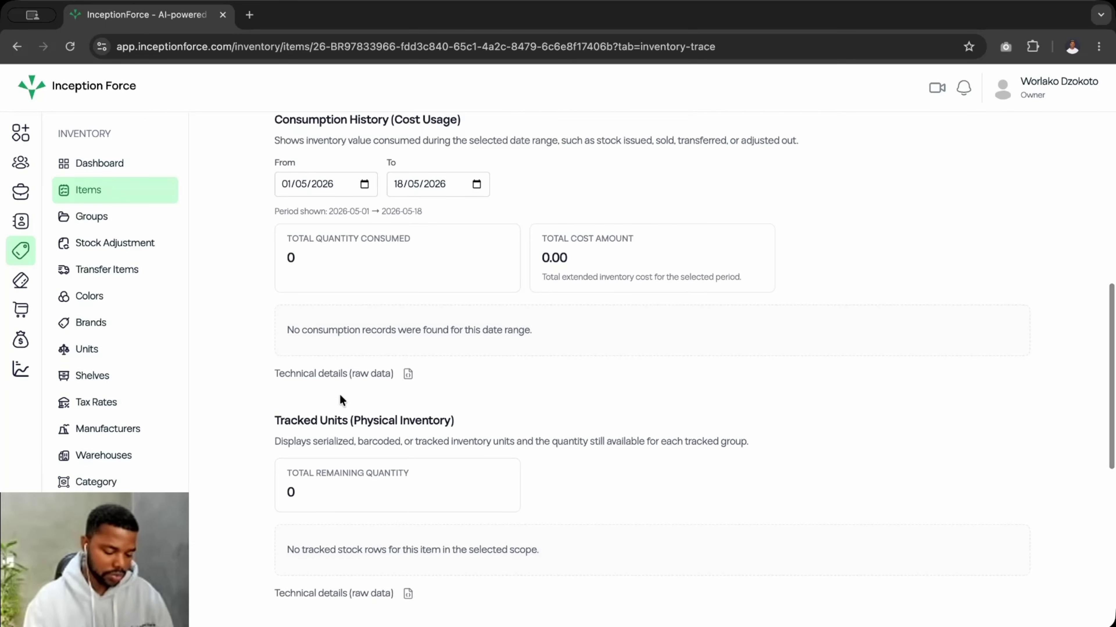
scroll(340, 395, down, 10)
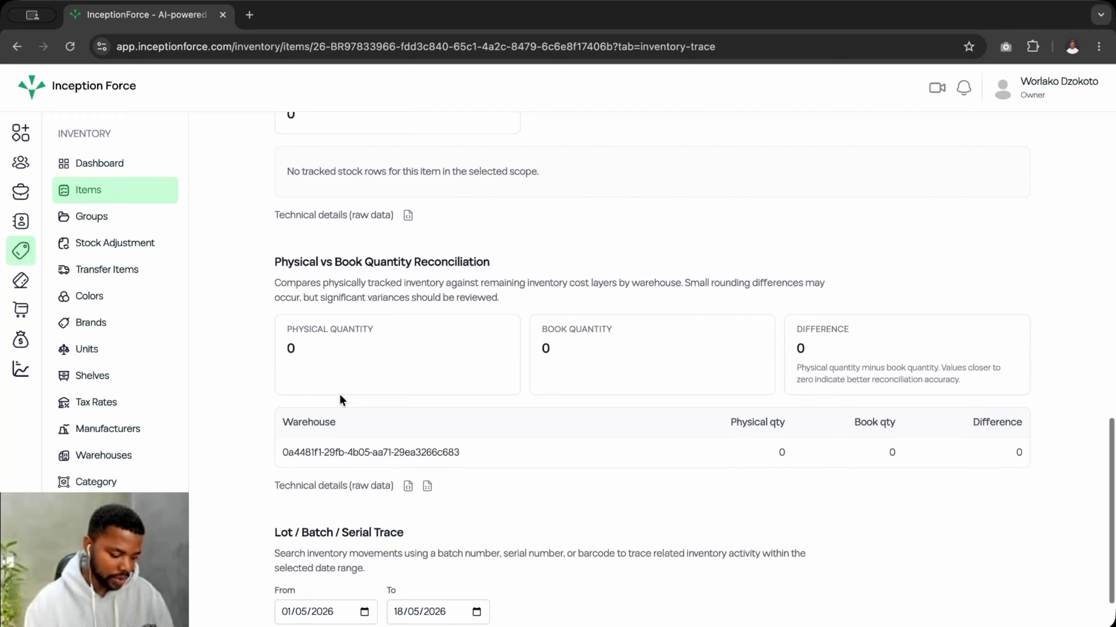
scroll(352, 393, up, 15)
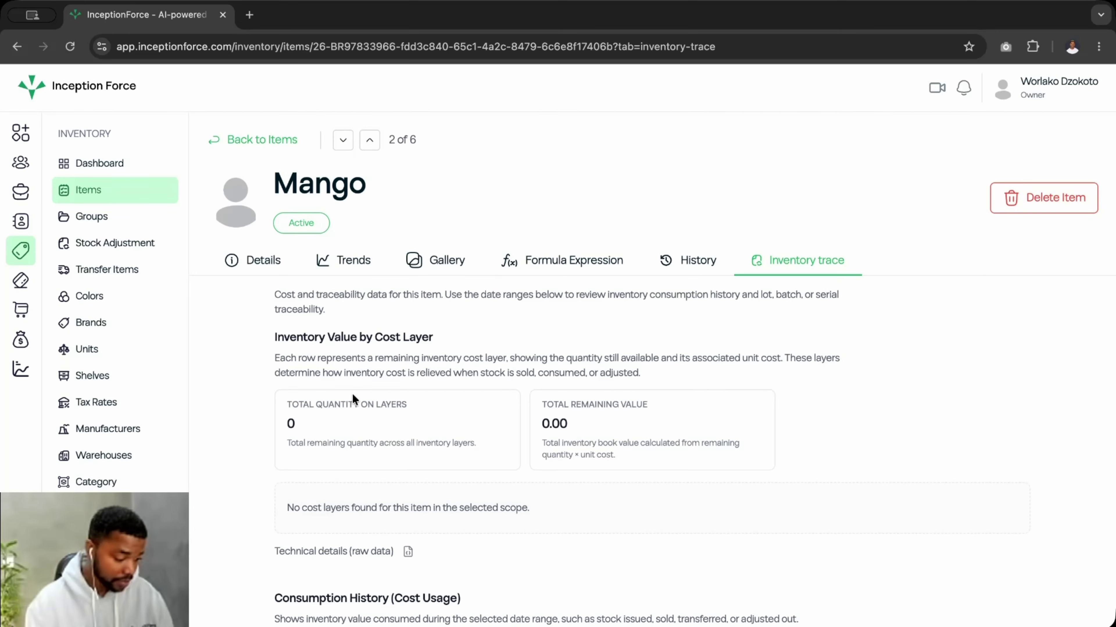
click(111, 217)
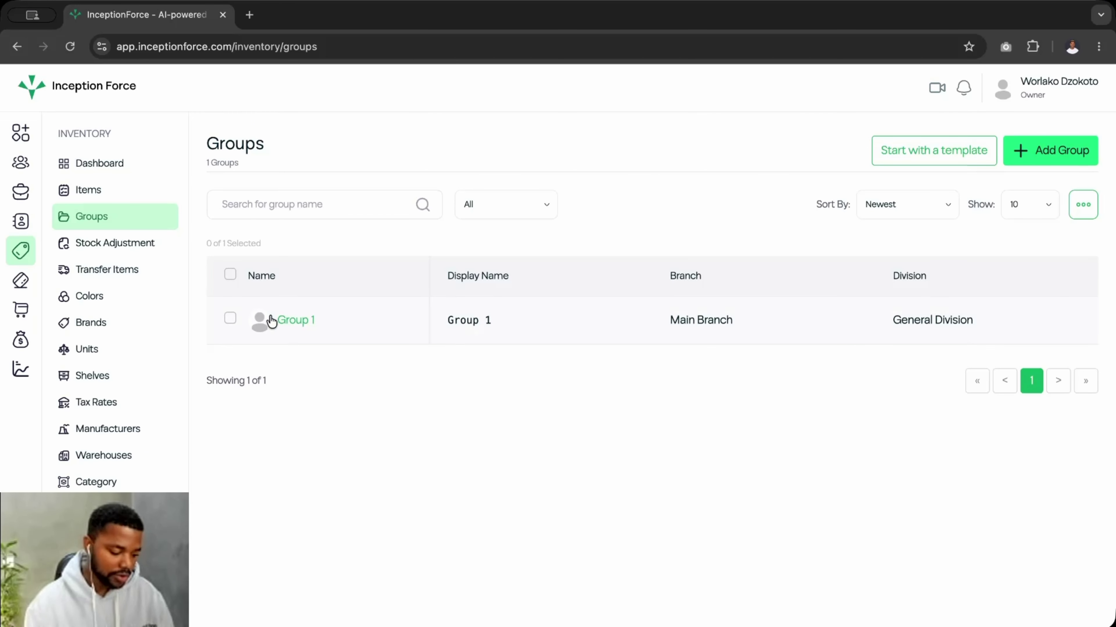
- Start a new group named Fruit in General Division and Main Branch
click(1056, 150)
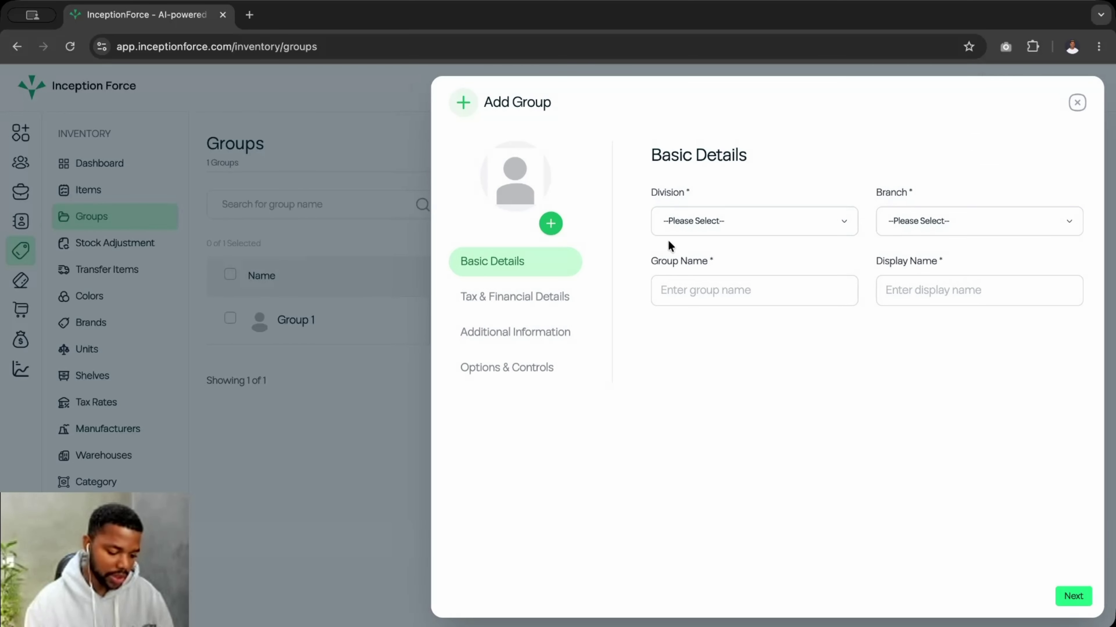
click(724, 224)
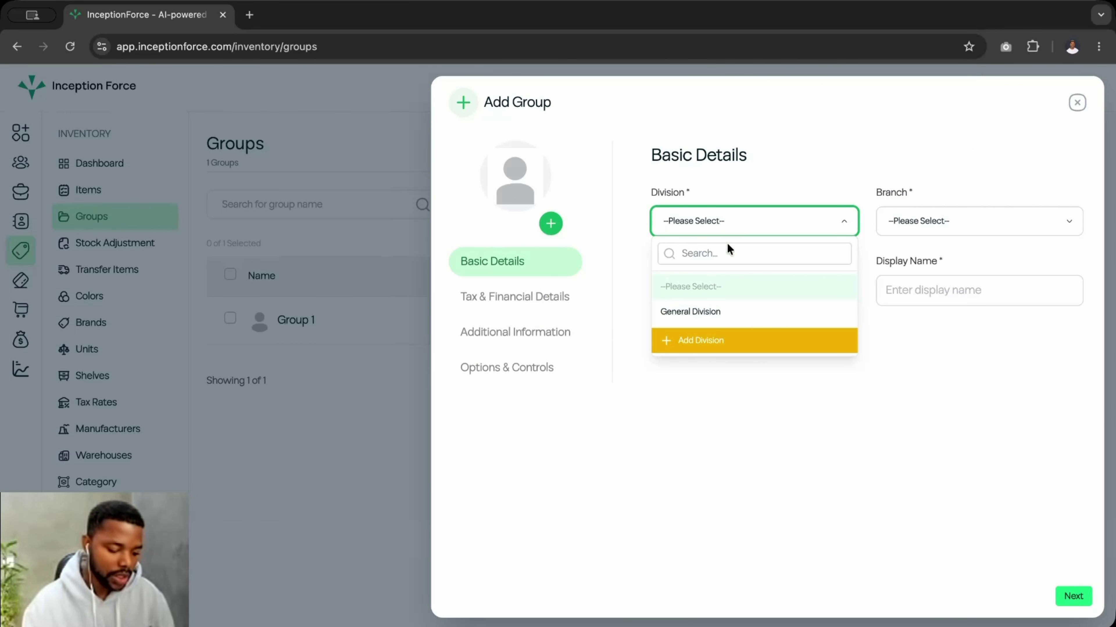
click(689, 311)
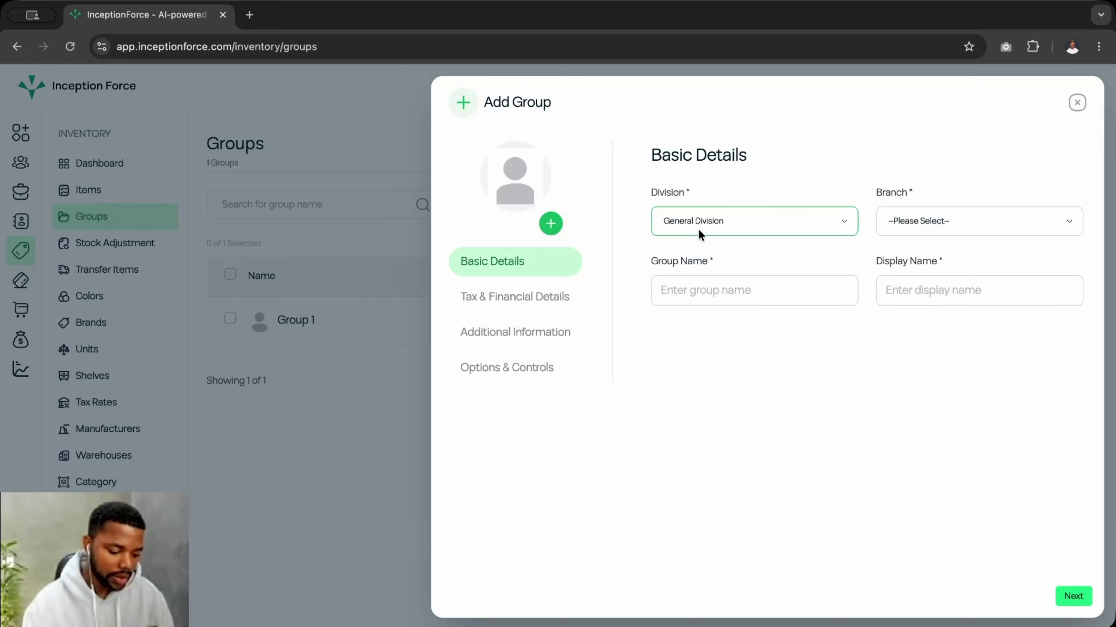
click(904, 221)
click(900, 312)
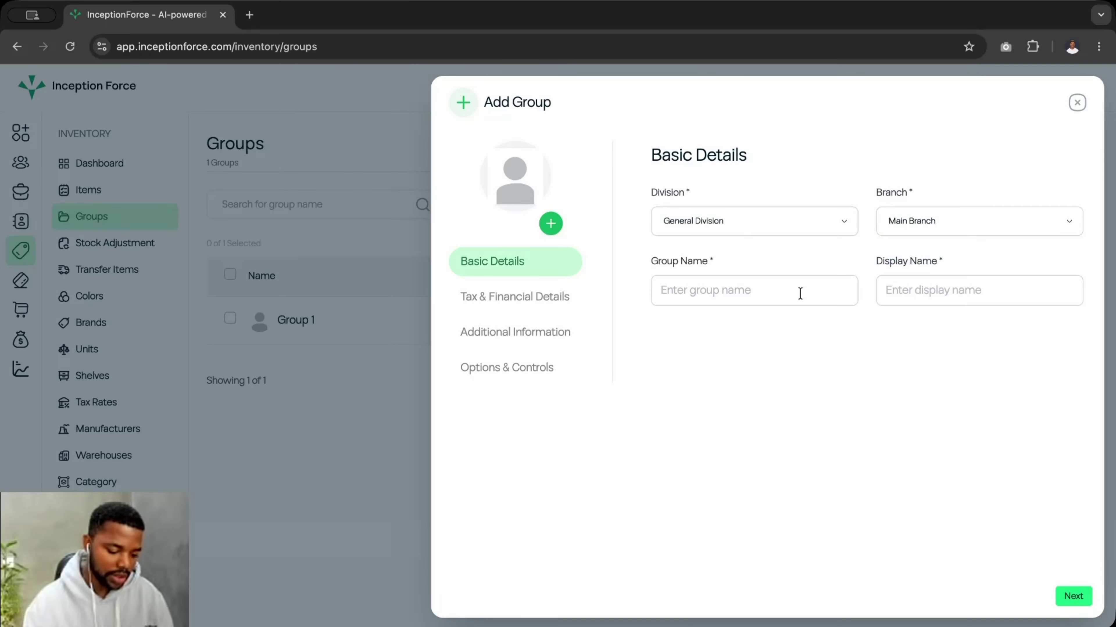
click(700, 295)
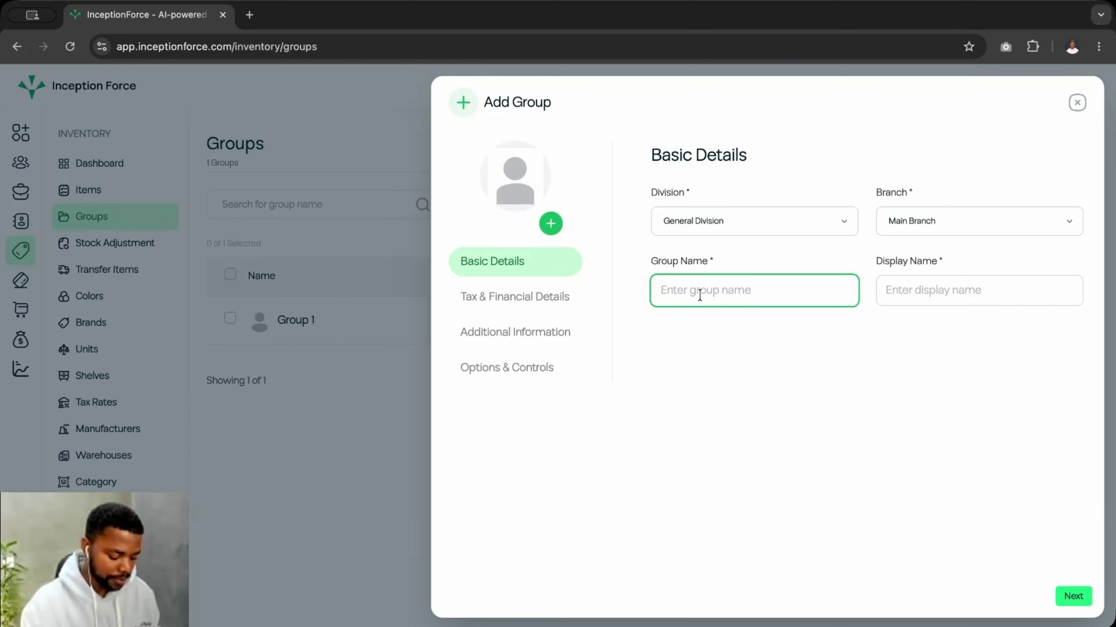
text(Frou)
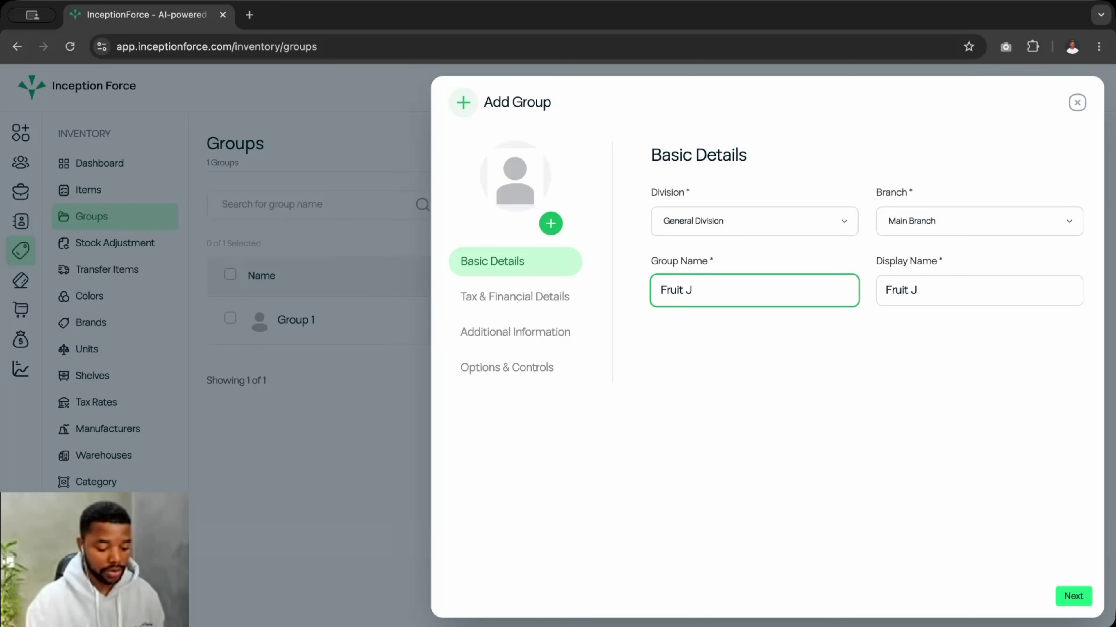
key(BackSpace)
key(BackSpace)
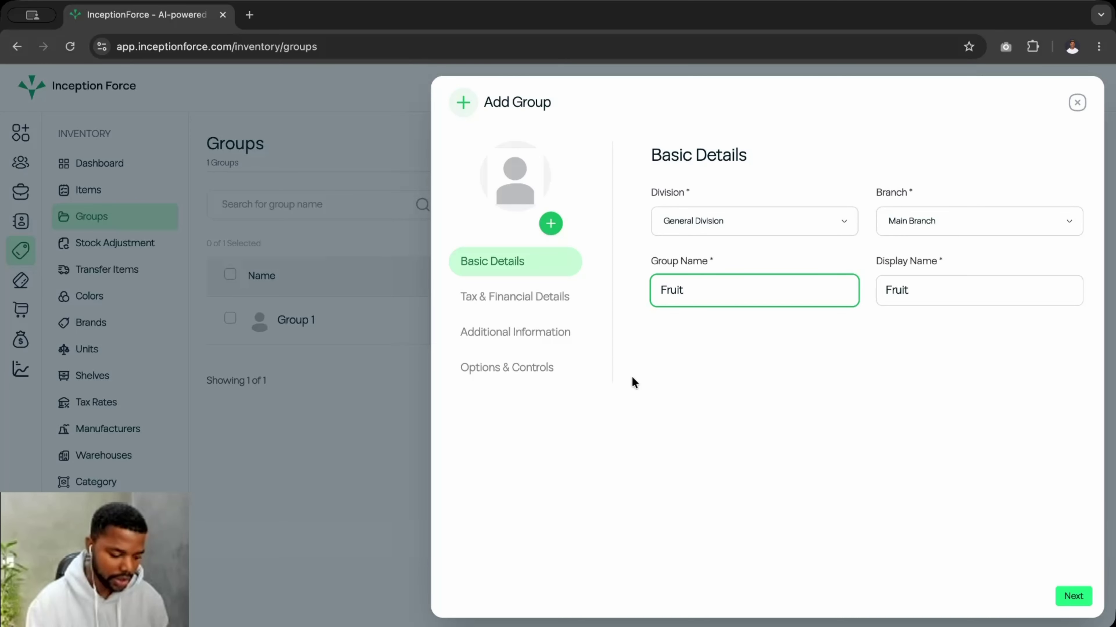
- Move through the tax, additional information and options sections, then create the Fruit group
click(488, 301)
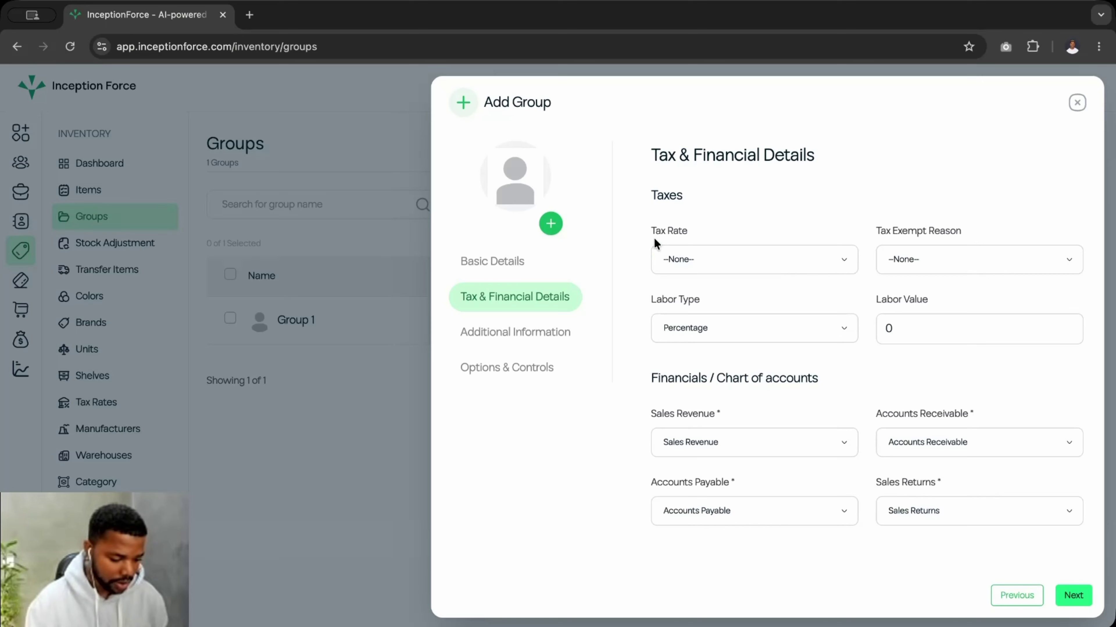
click(524, 334)
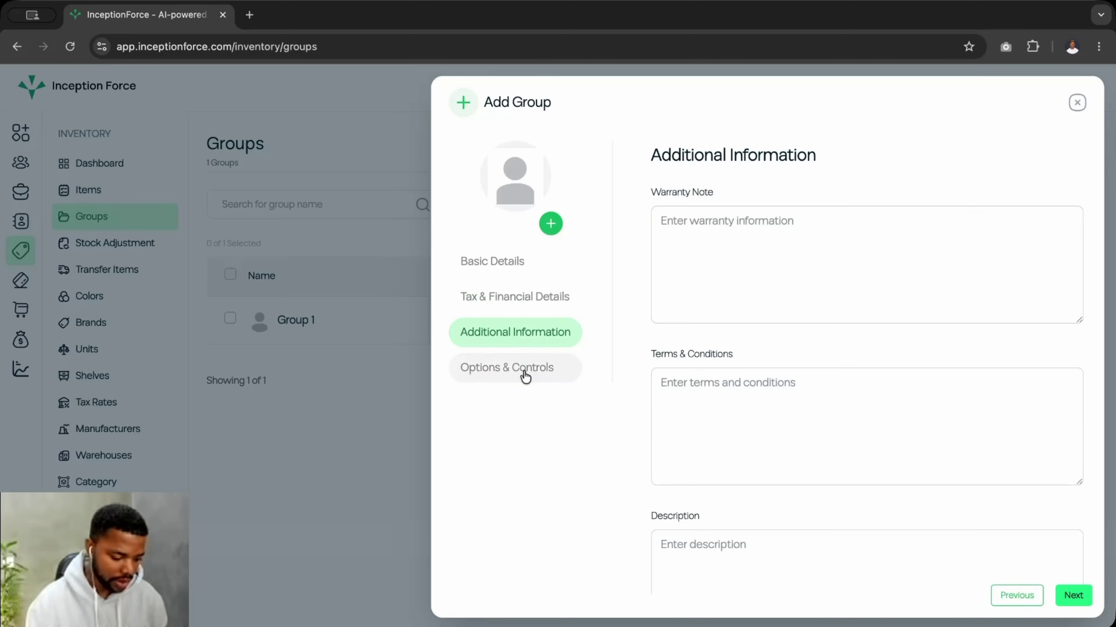
click(525, 374)
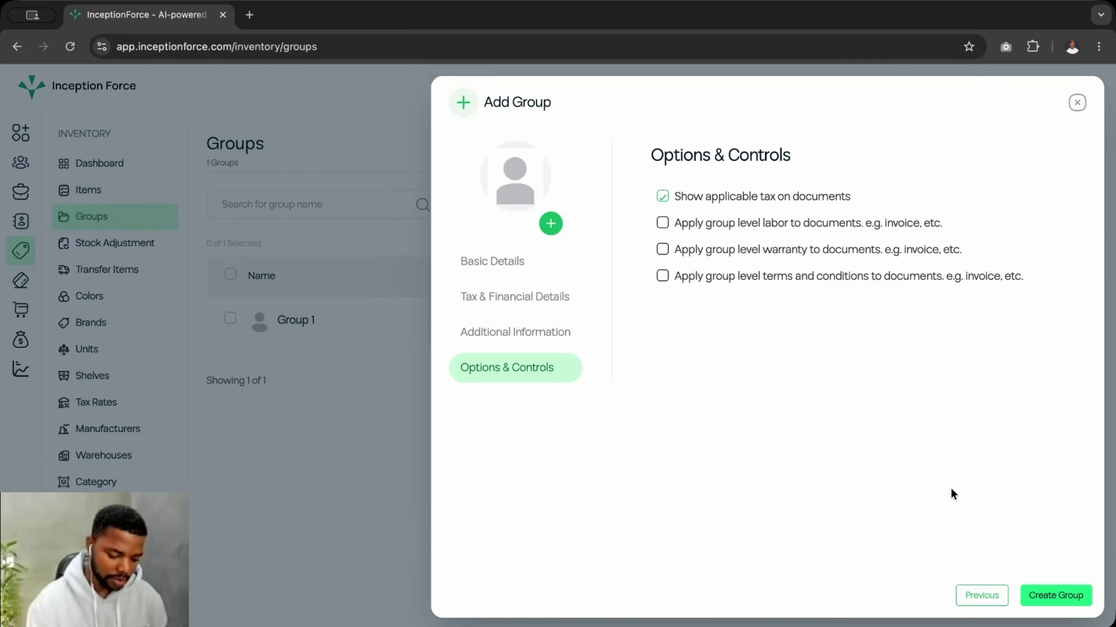
click(1052, 599)
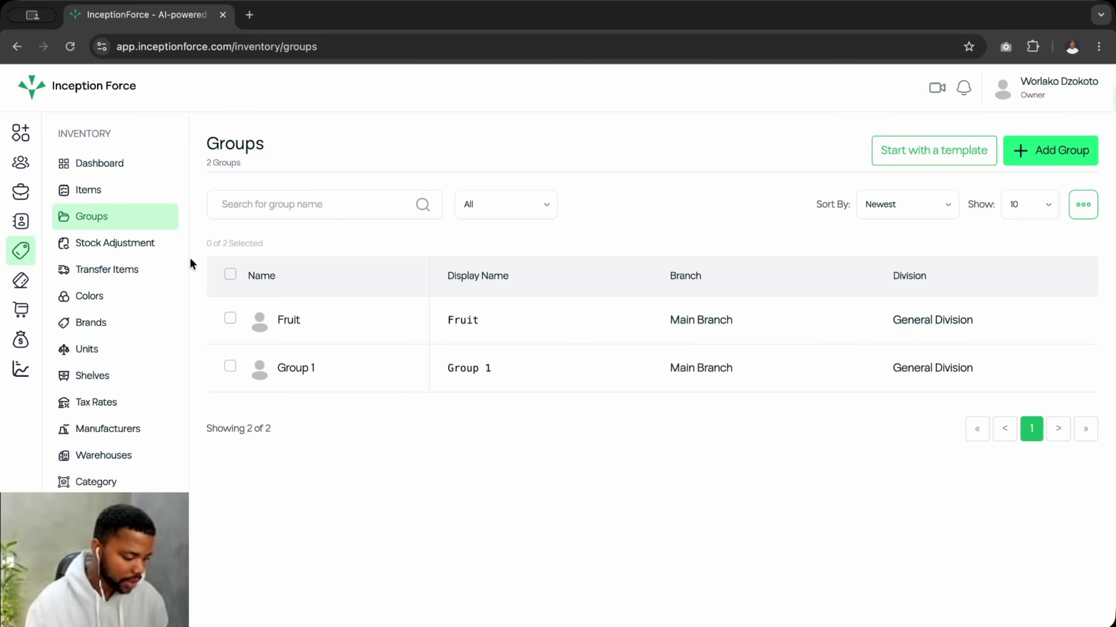
- Edit the Mango item record and add the Fruit group to it
click(91, 190)
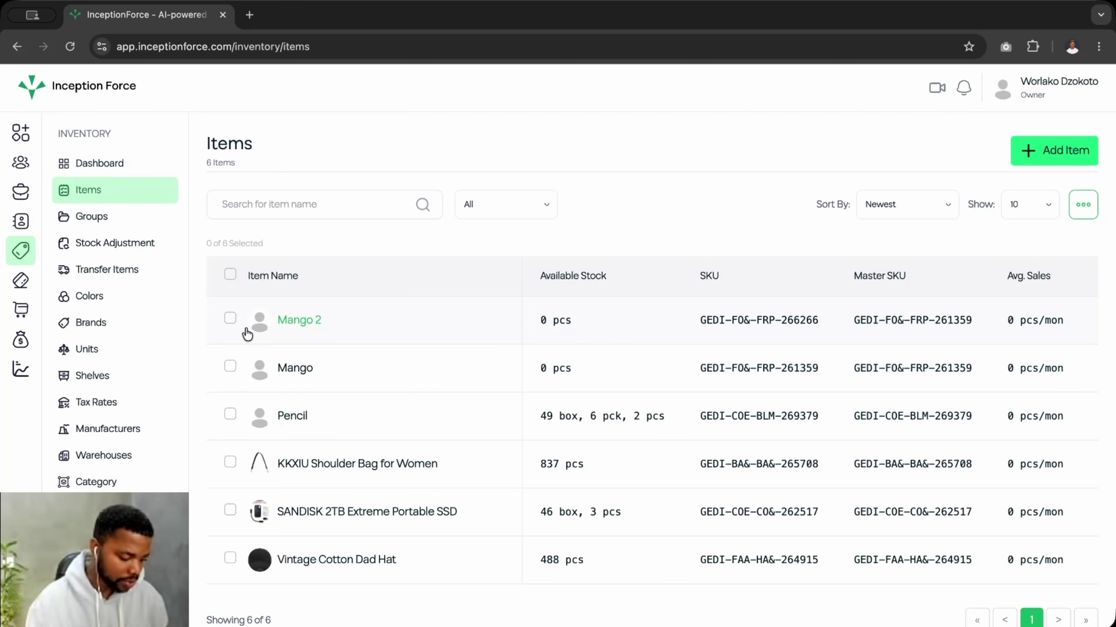
click(230, 366)
click(1082, 205)
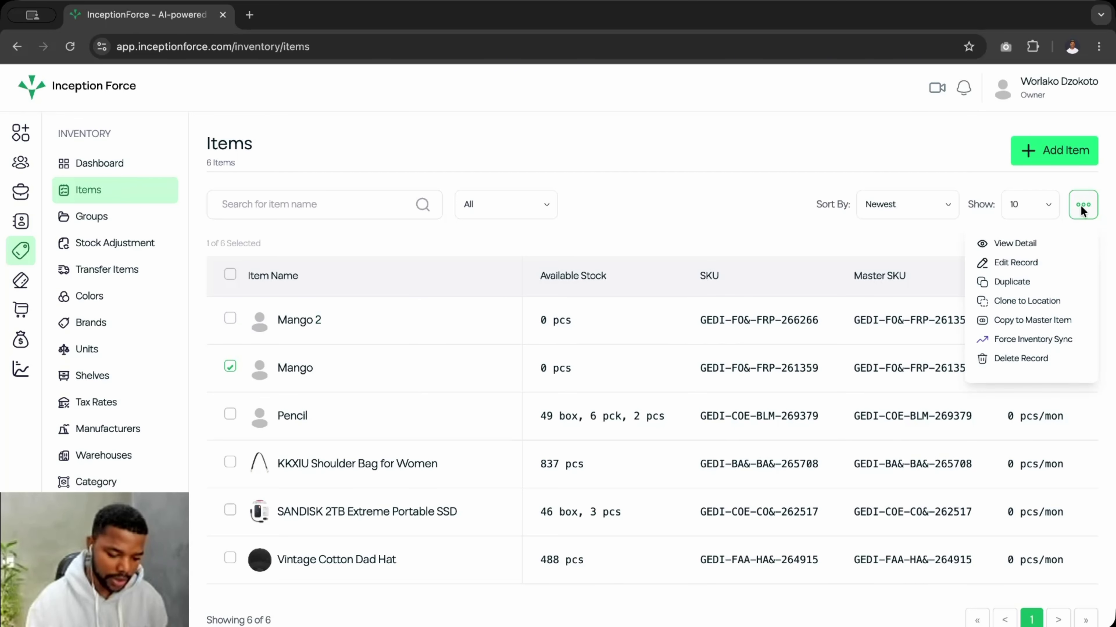
click(1010, 262)
scroll(669, 419, down, 12)
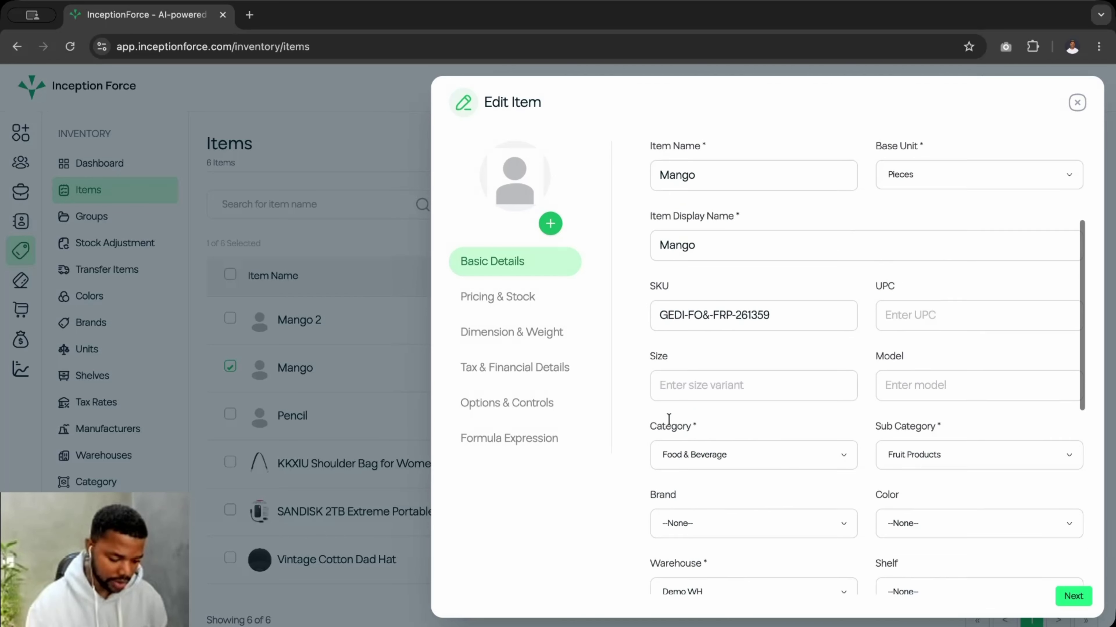
click(694, 383)
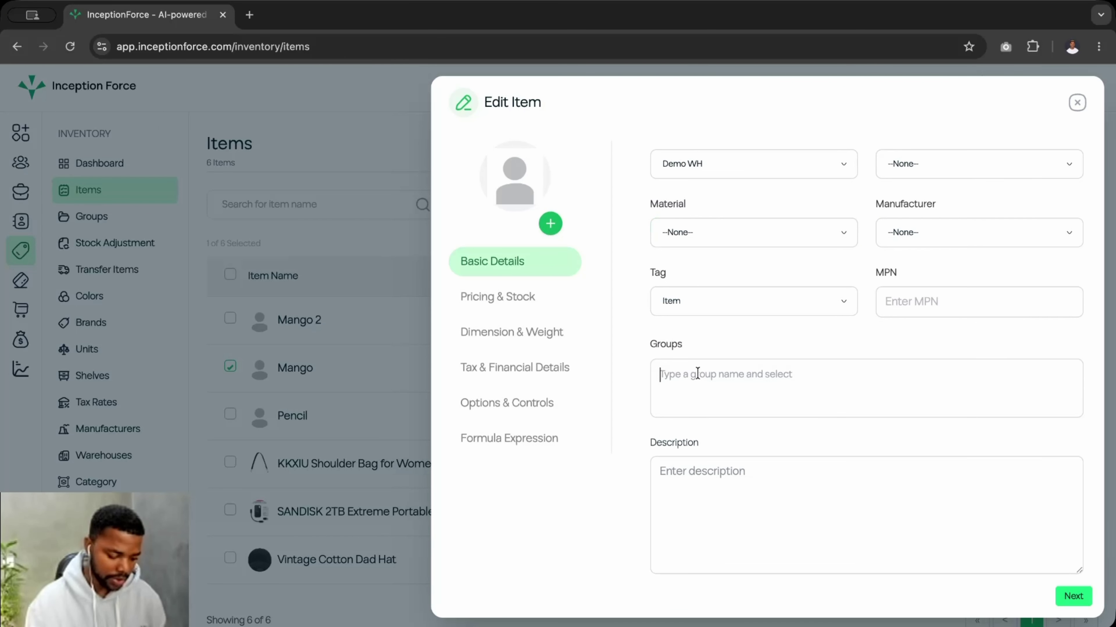
text(gr)
key(BackSpace)
key(BackSpace)
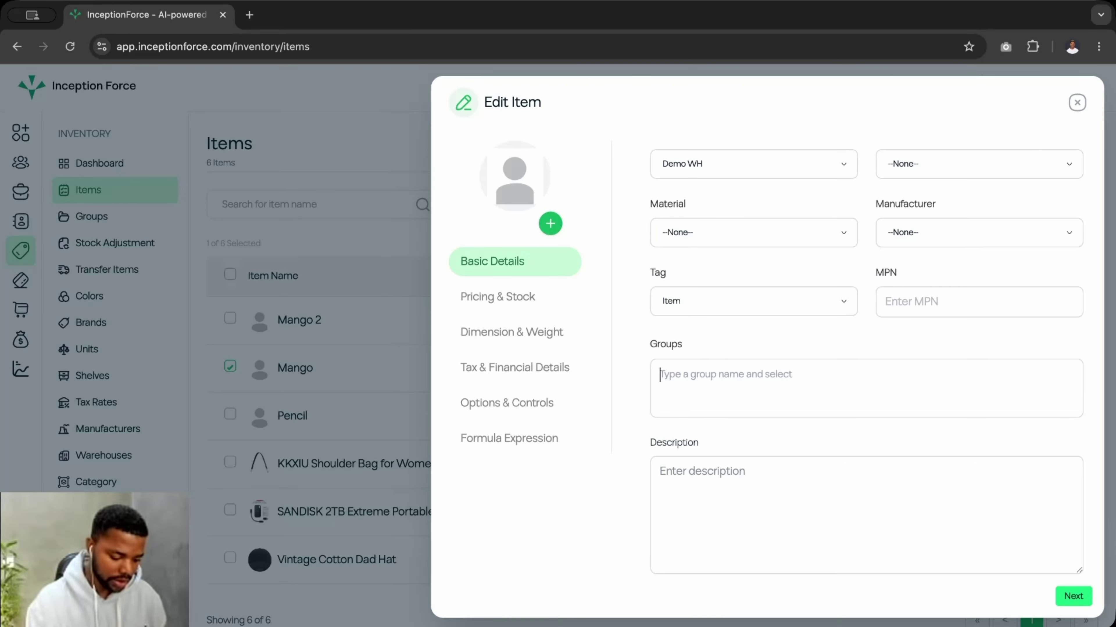
text(fr)
click(693, 401)
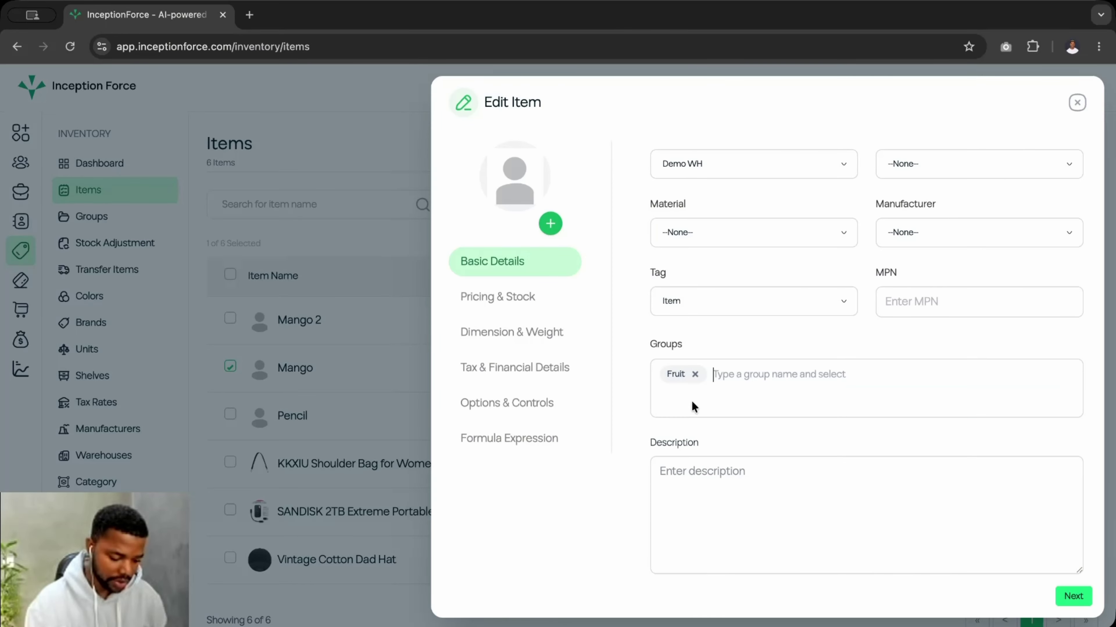
- Advance through the remaining item form steps and update the Mango item
click(1073, 596)
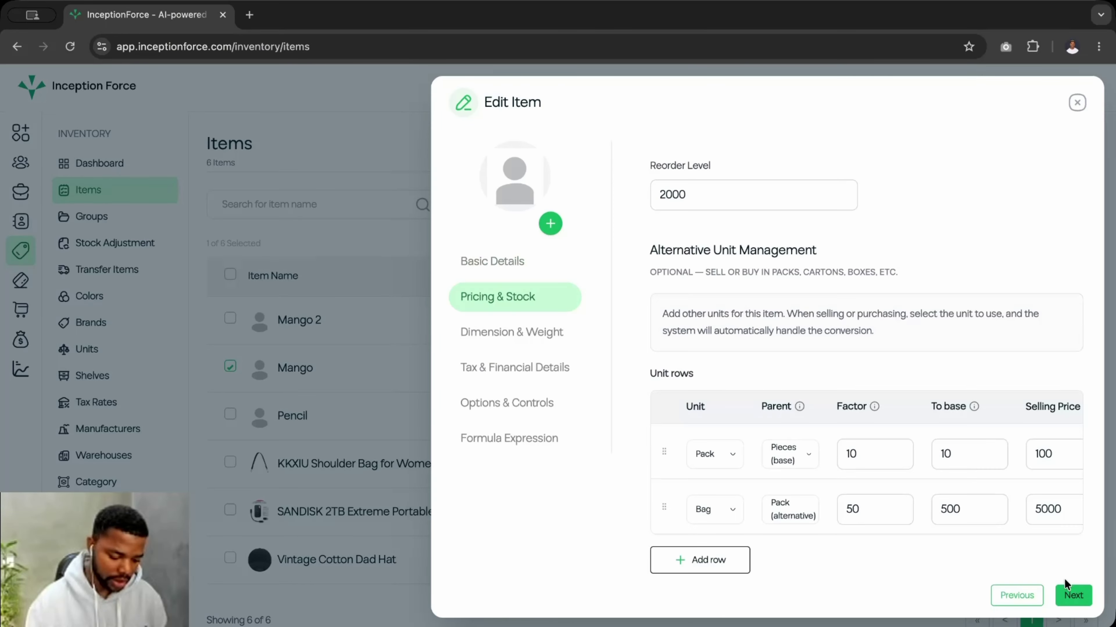
click(1068, 598)
click(1068, 599)
click(1068, 599)
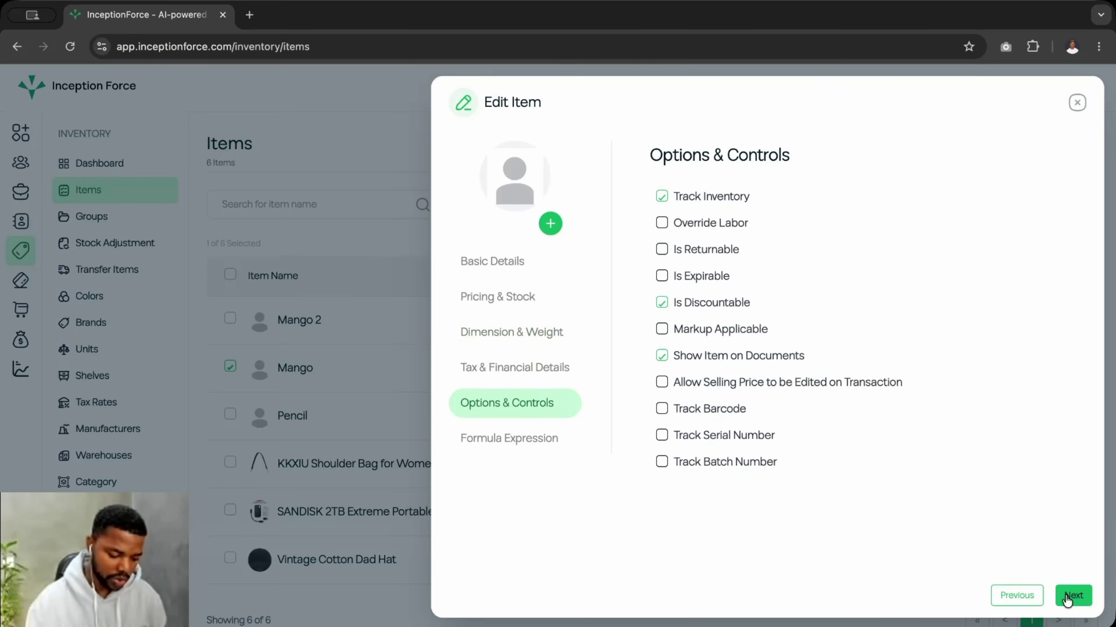
click(1069, 599)
click(1068, 599)
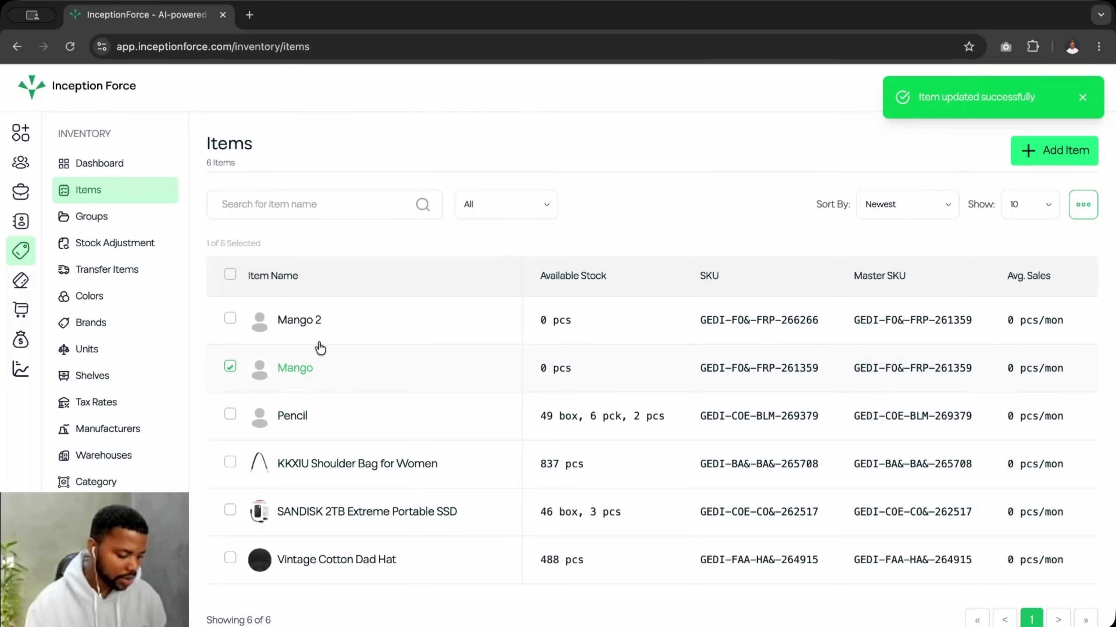
- Confirm Mango is listed among the Fruit group's associated items, then go to Stock Adjustments
click(90, 216)
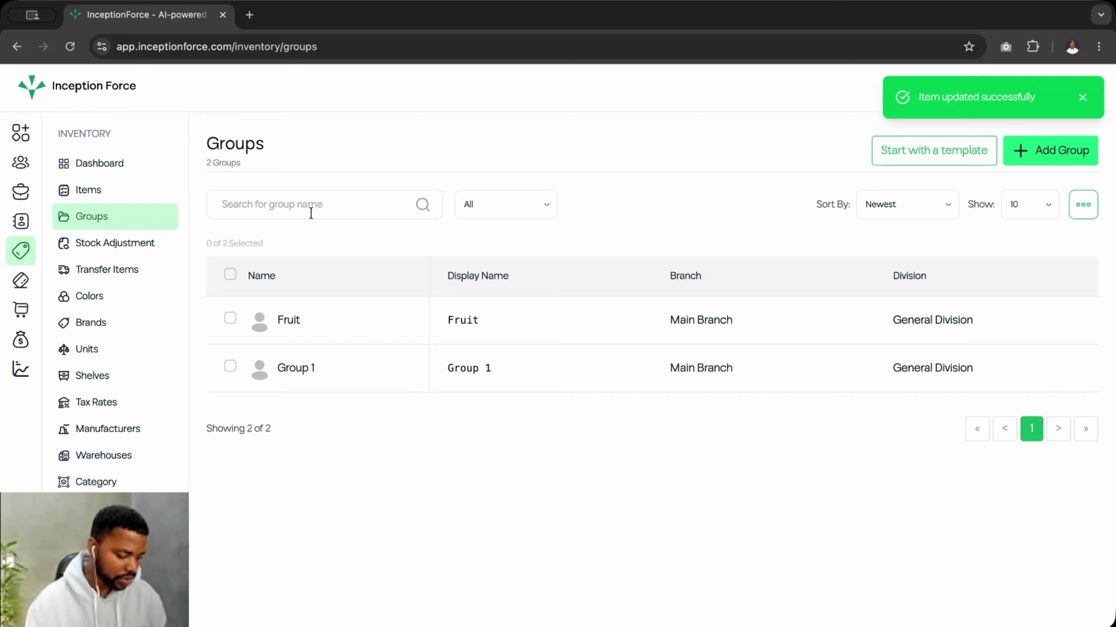
click(287, 317)
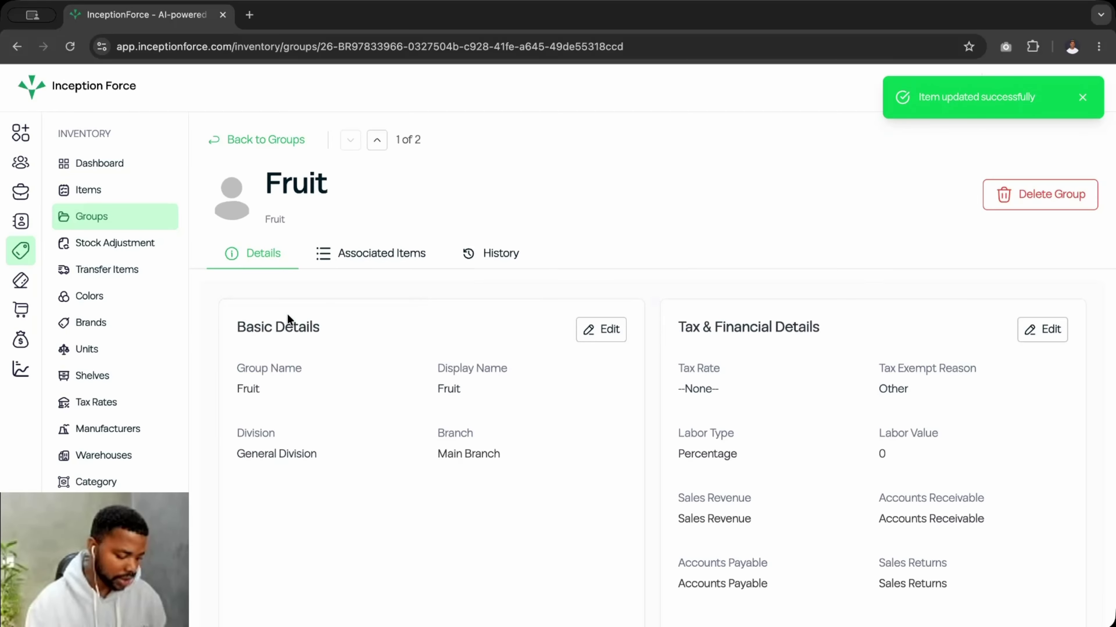
click(378, 263)
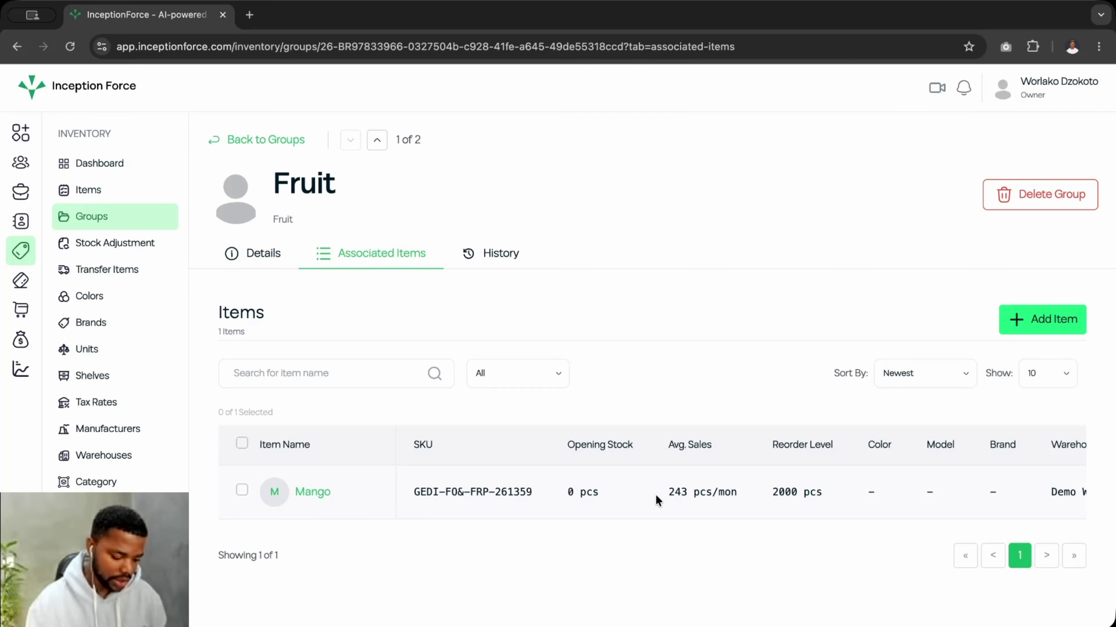
click(266, 262)
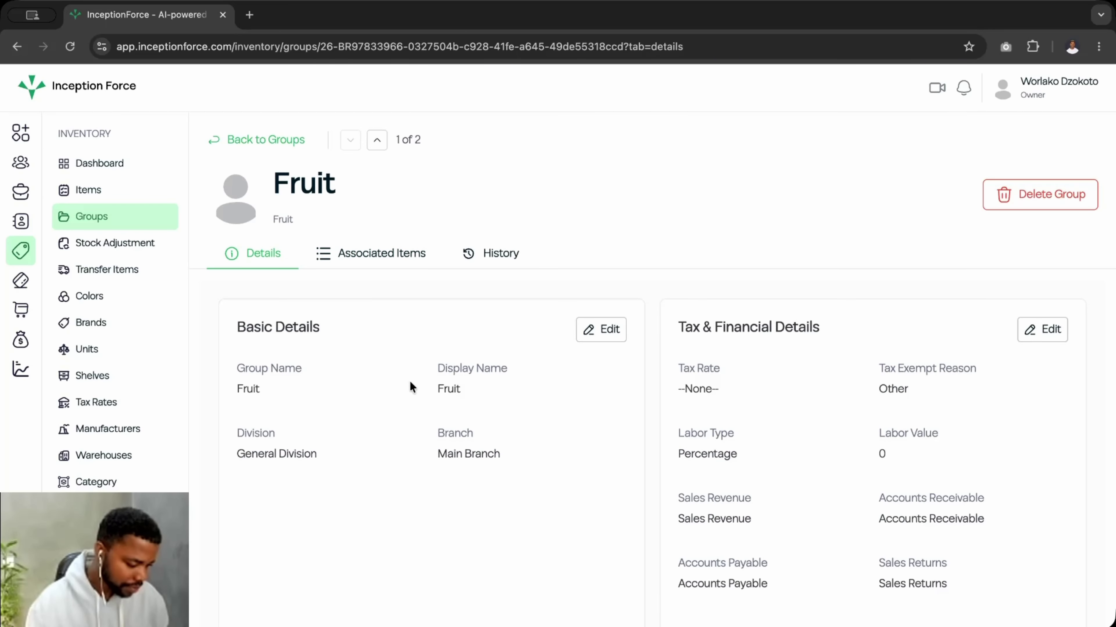
click(95, 246)
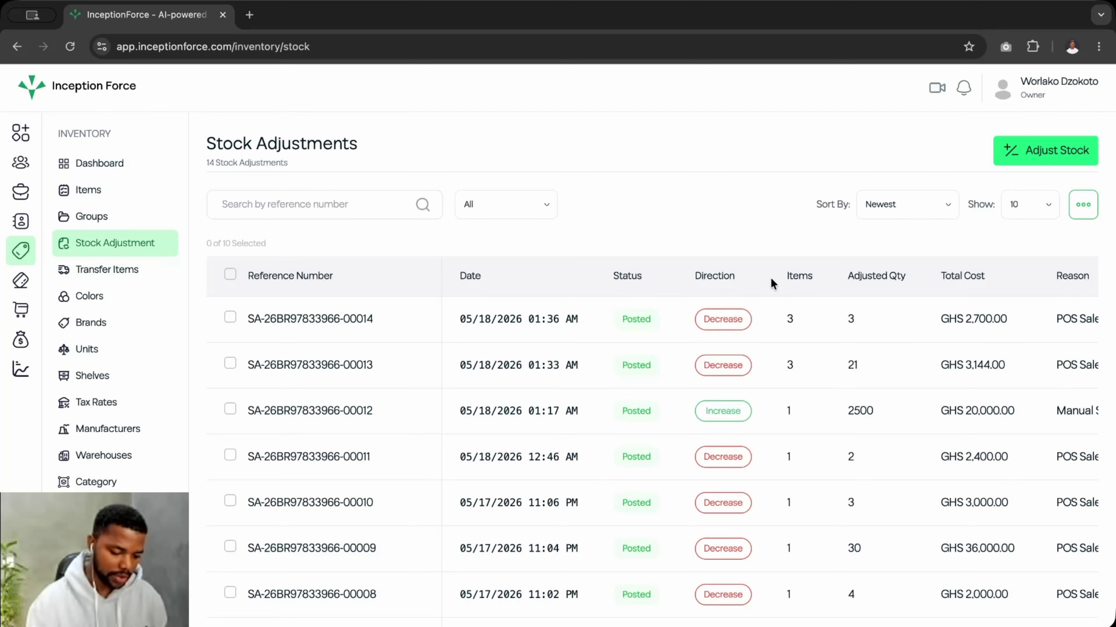
- Start an Increase stock adjustment for warehouse Demo WH with reason Manual Stock In
click(1044, 162)
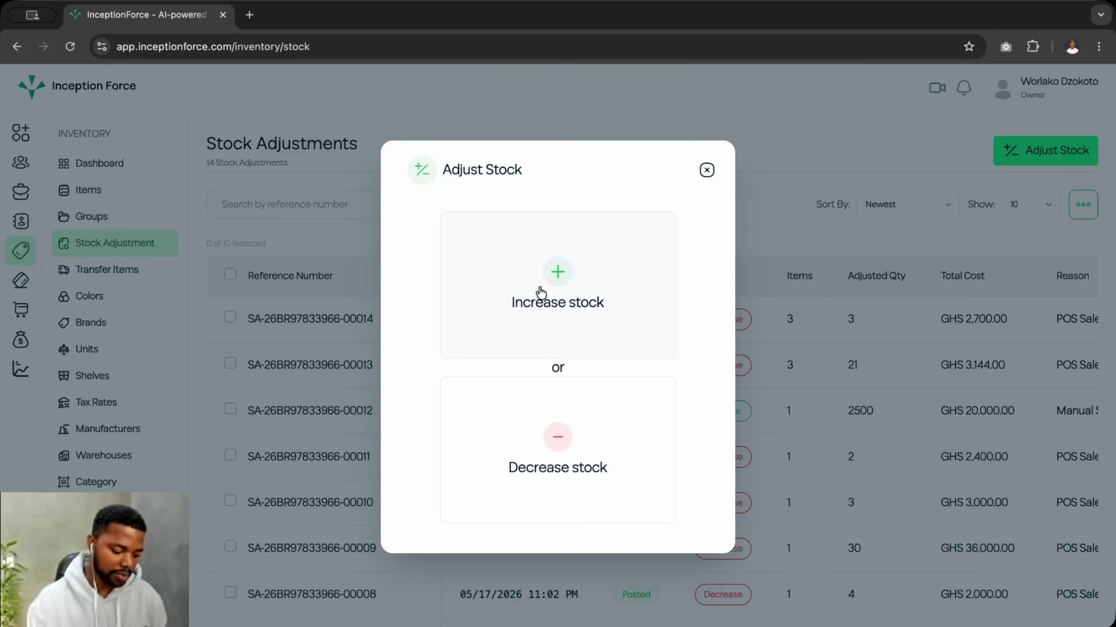
click(573, 283)
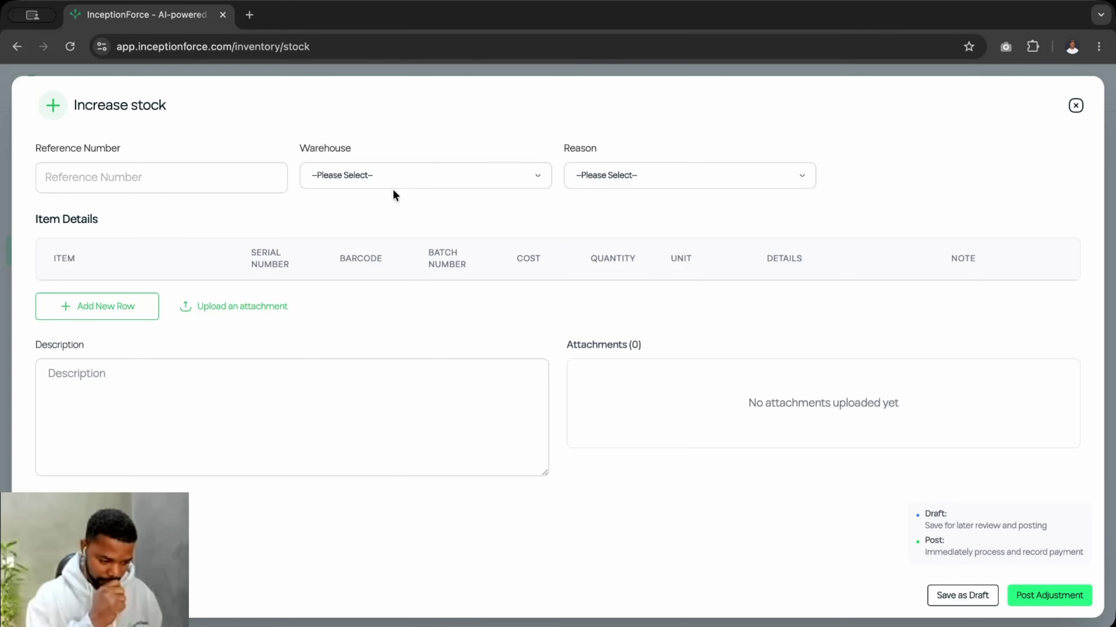
click(367, 175)
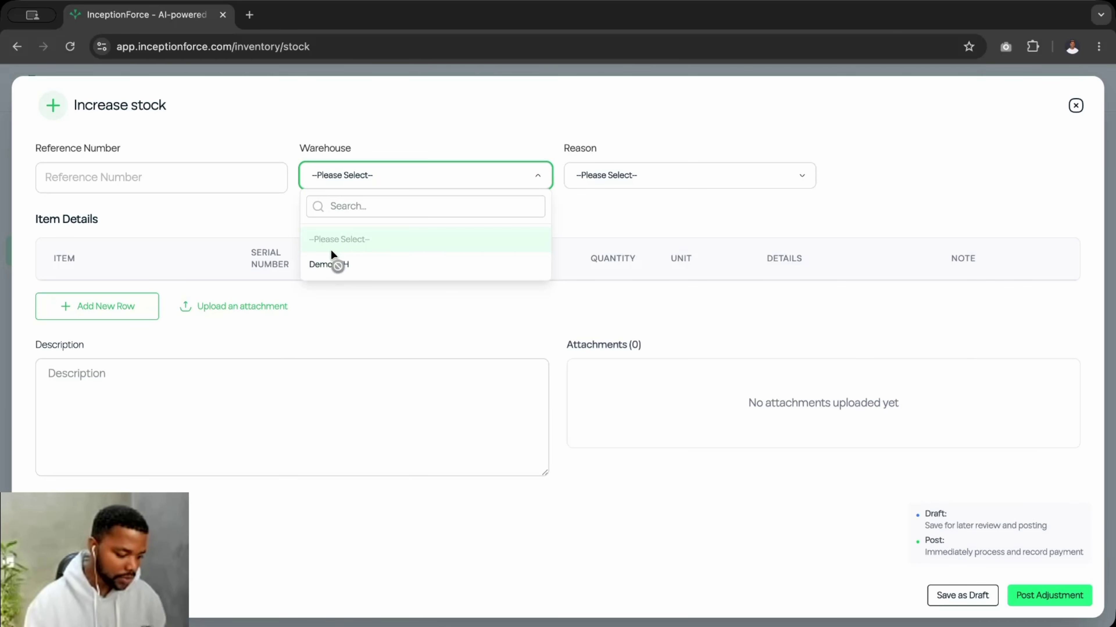
click(331, 264)
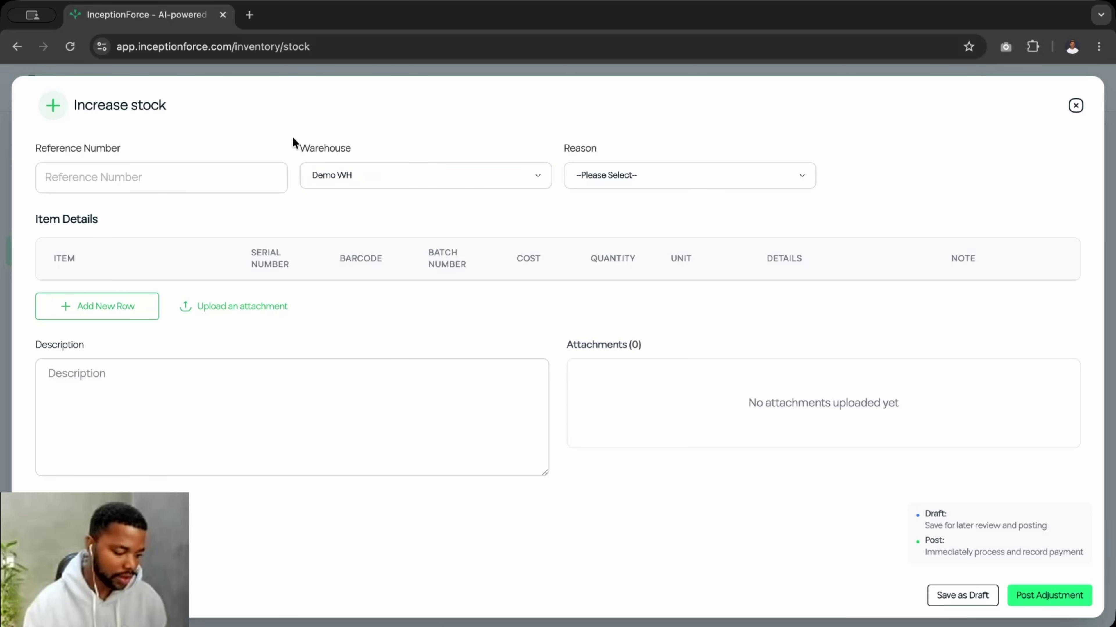
click(617, 178)
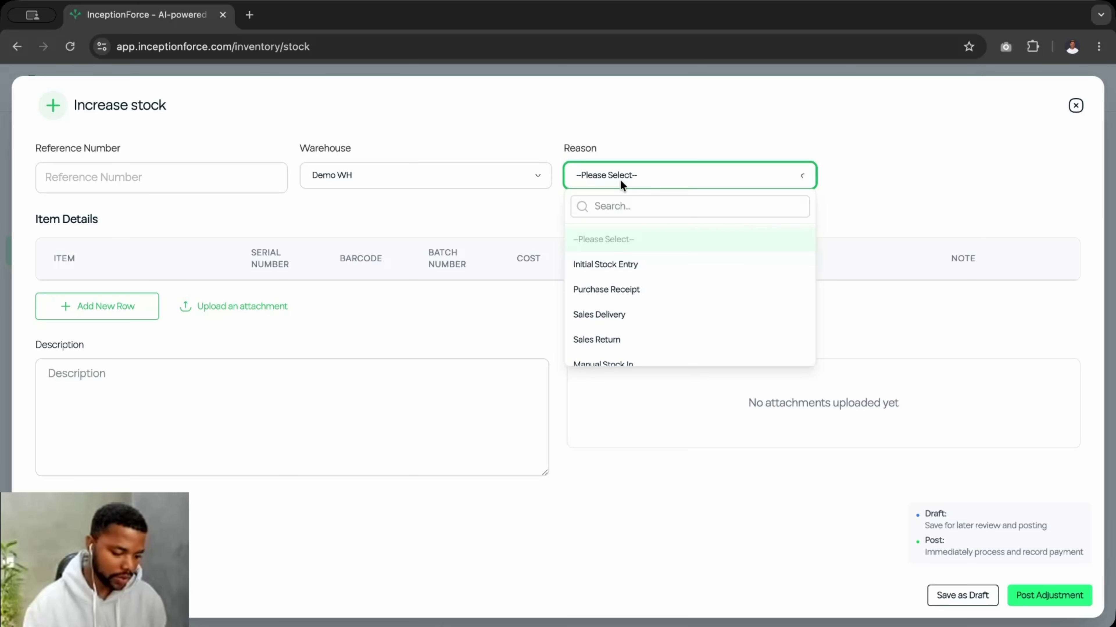
scroll(637, 324, down, 5)
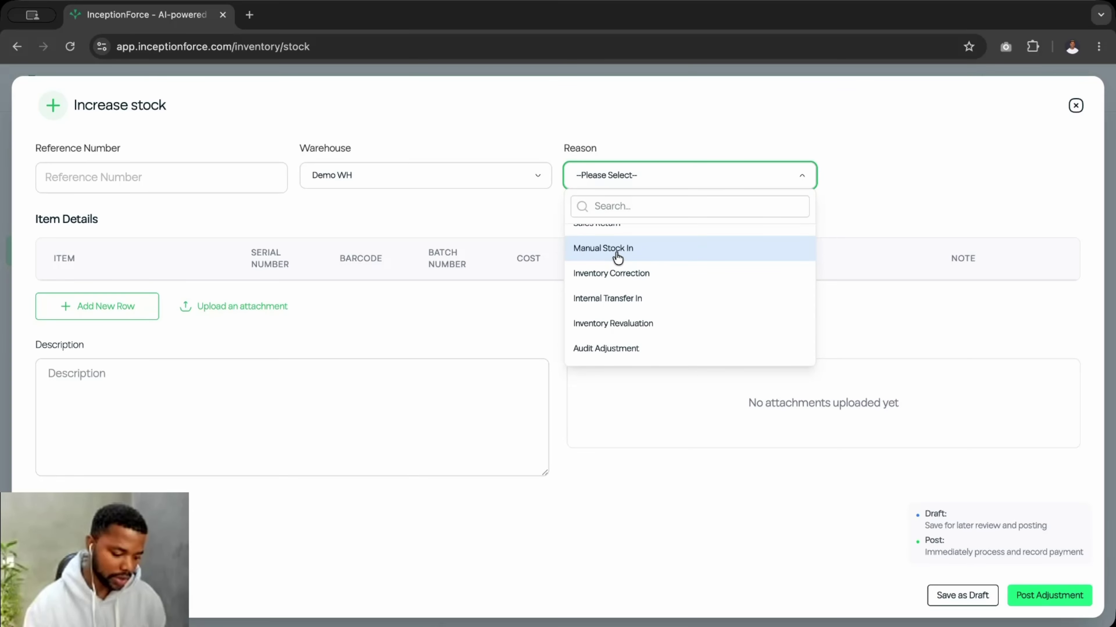
click(626, 259)
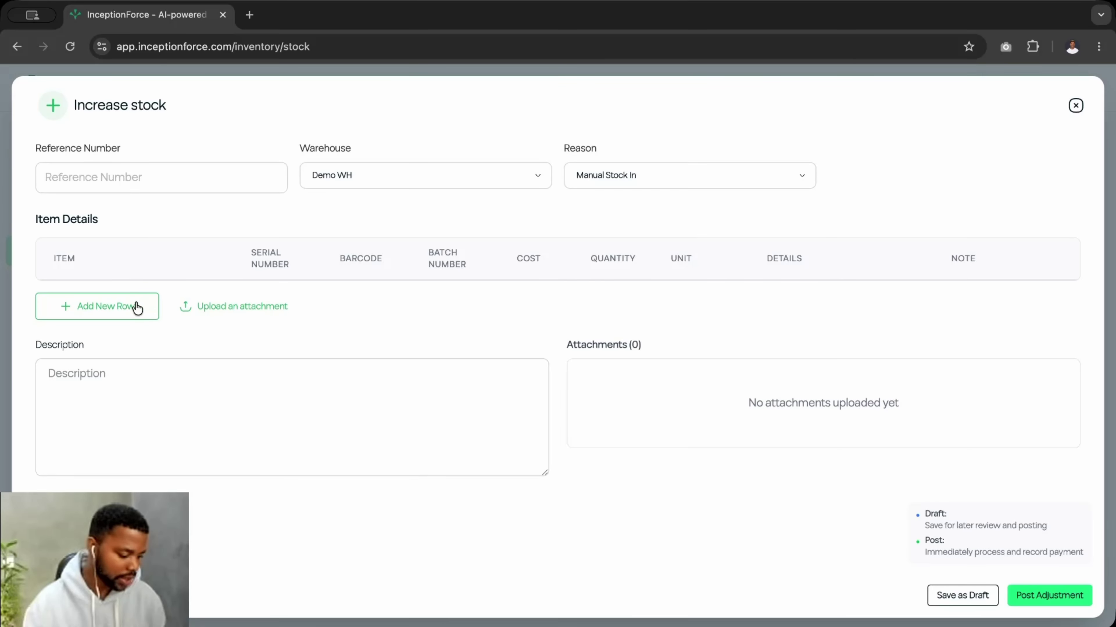
- Add a Mango line to the adjustment and change its cost from 5 to 6
click(103, 306)
click(138, 308)
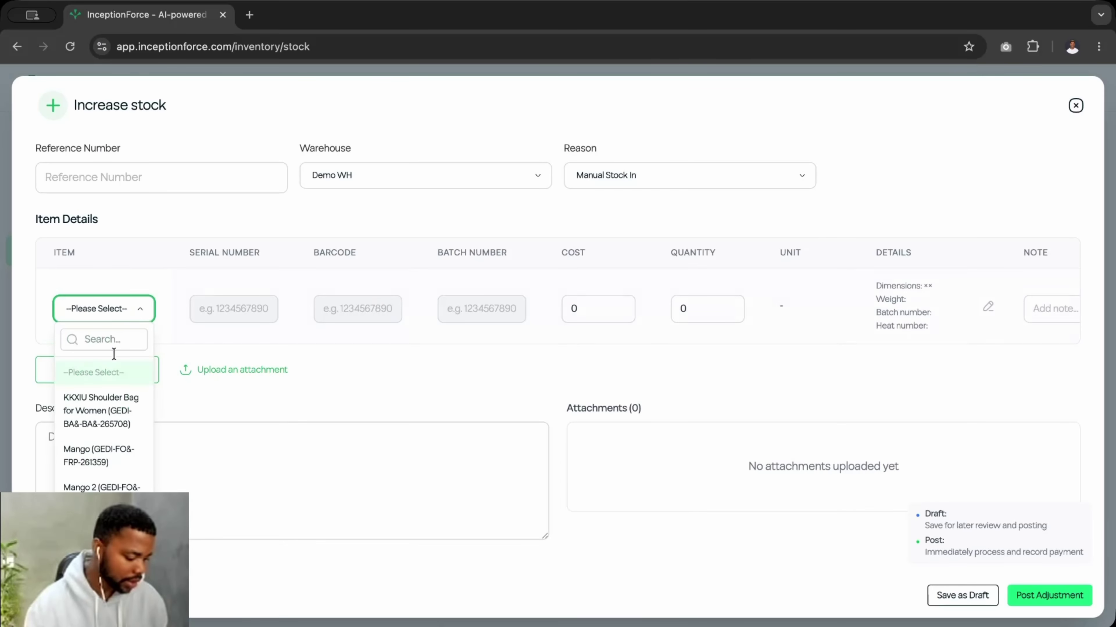
click(93, 464)
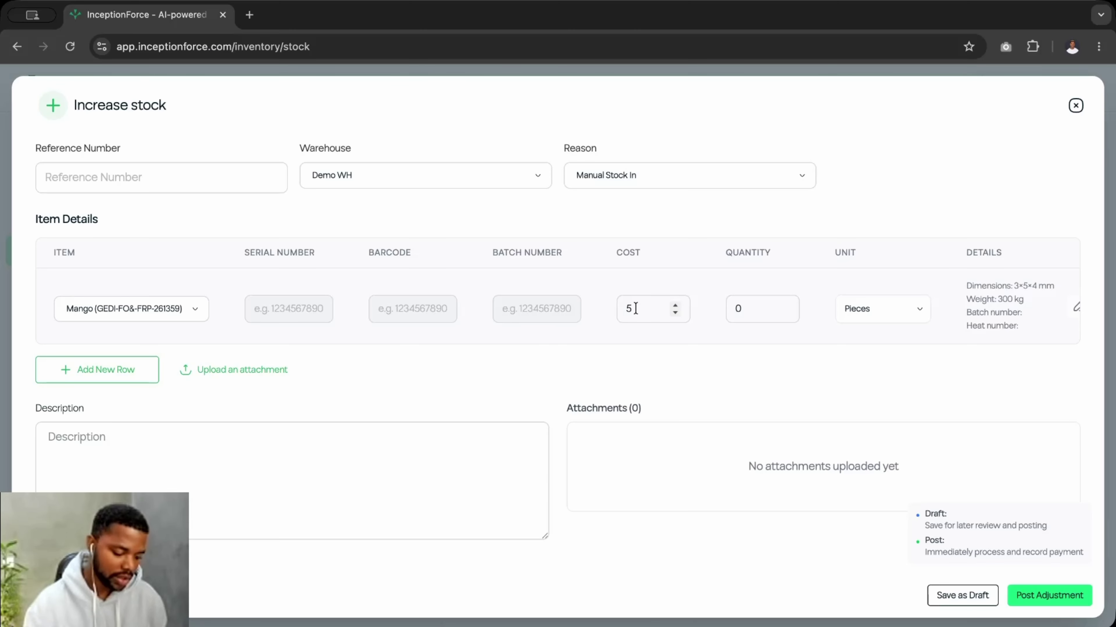
double_click(635, 309)
click(638, 309)
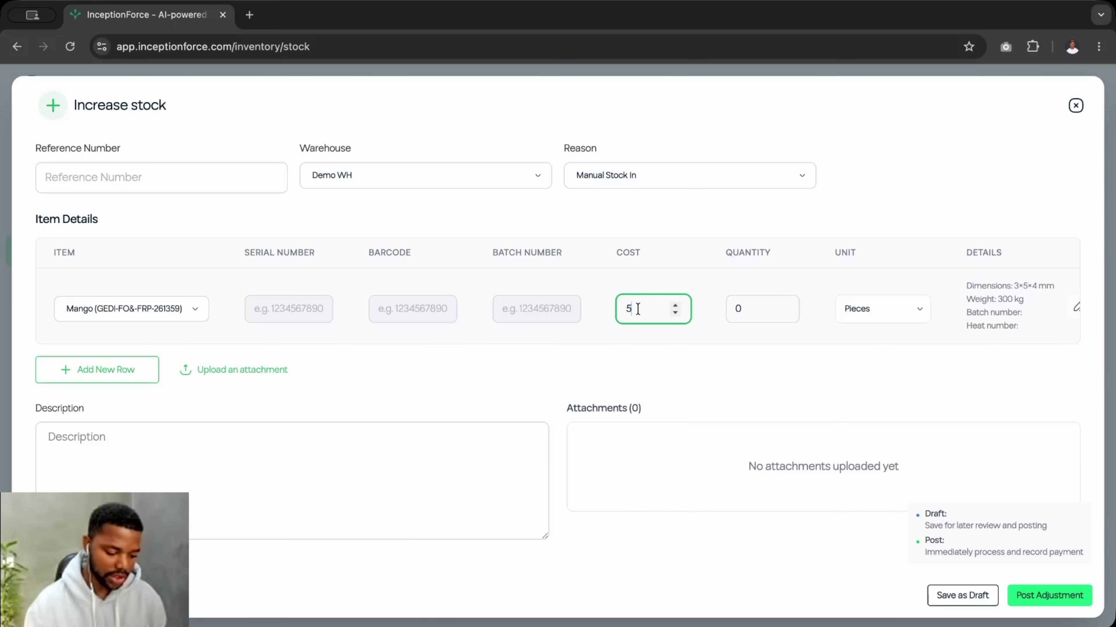
key(BackSpace)
text(6)
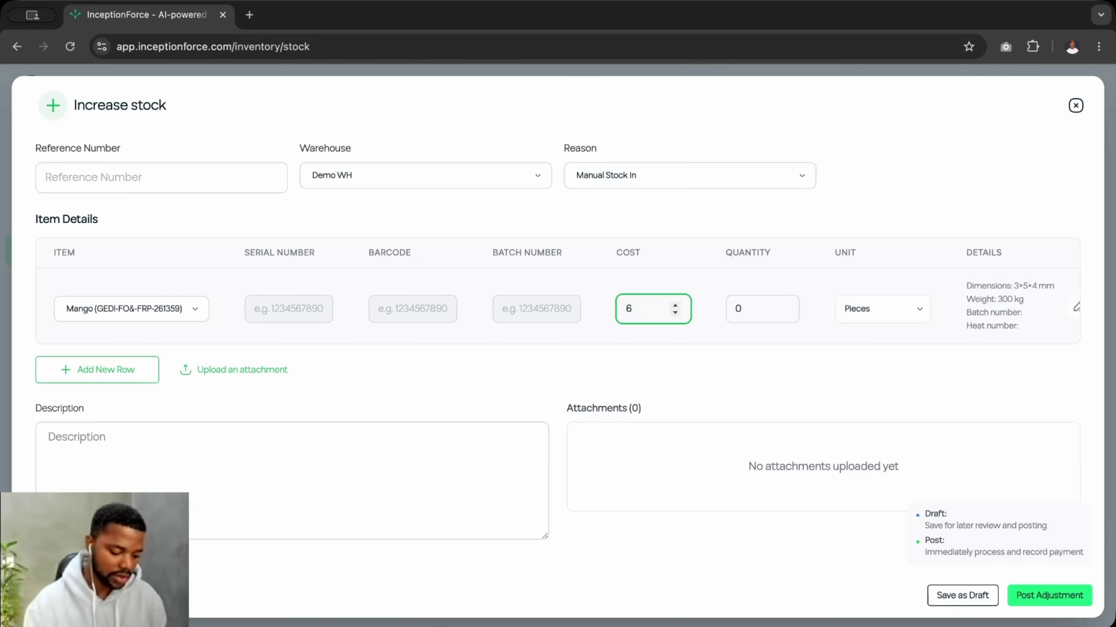
click(685, 279)
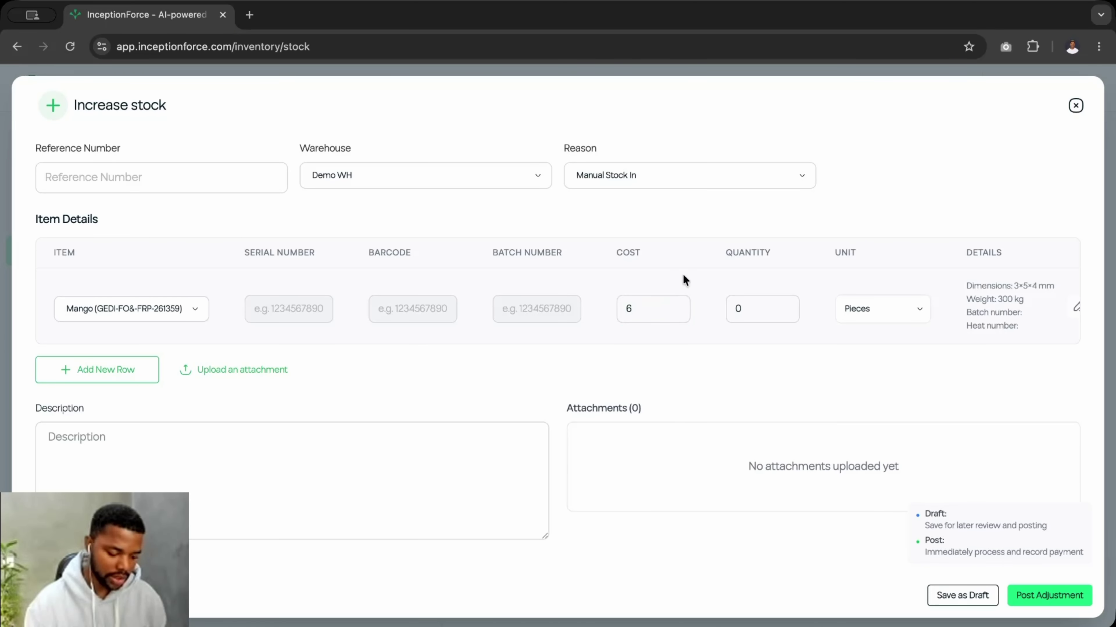
- Try the Pack unit on the Mango line with quantity 300, then revert to Pieces
click(747, 303)
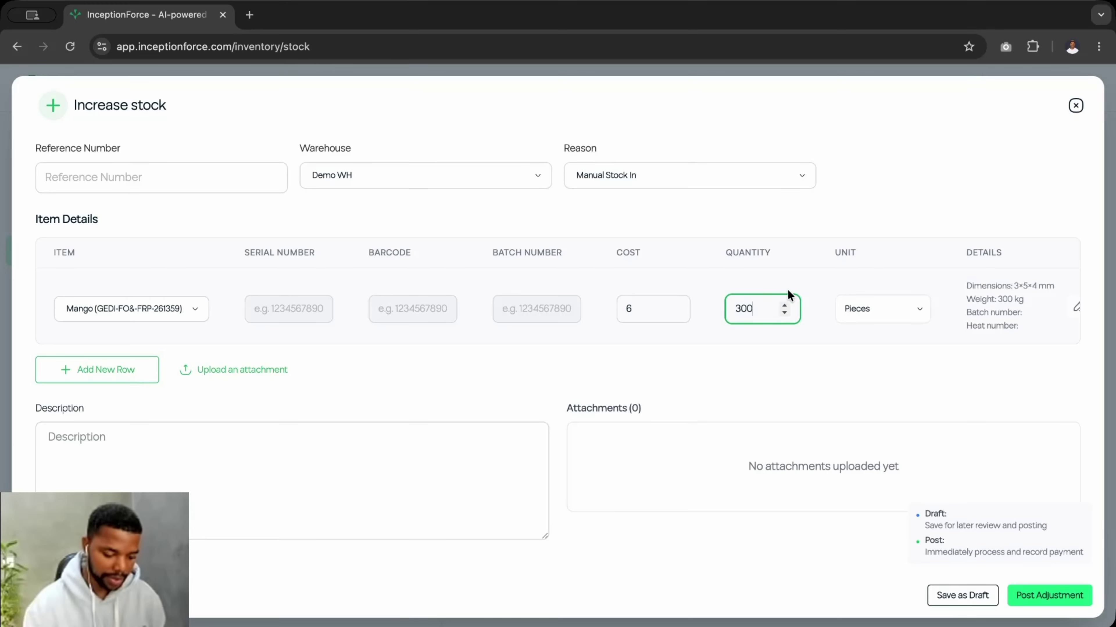
click(858, 311)
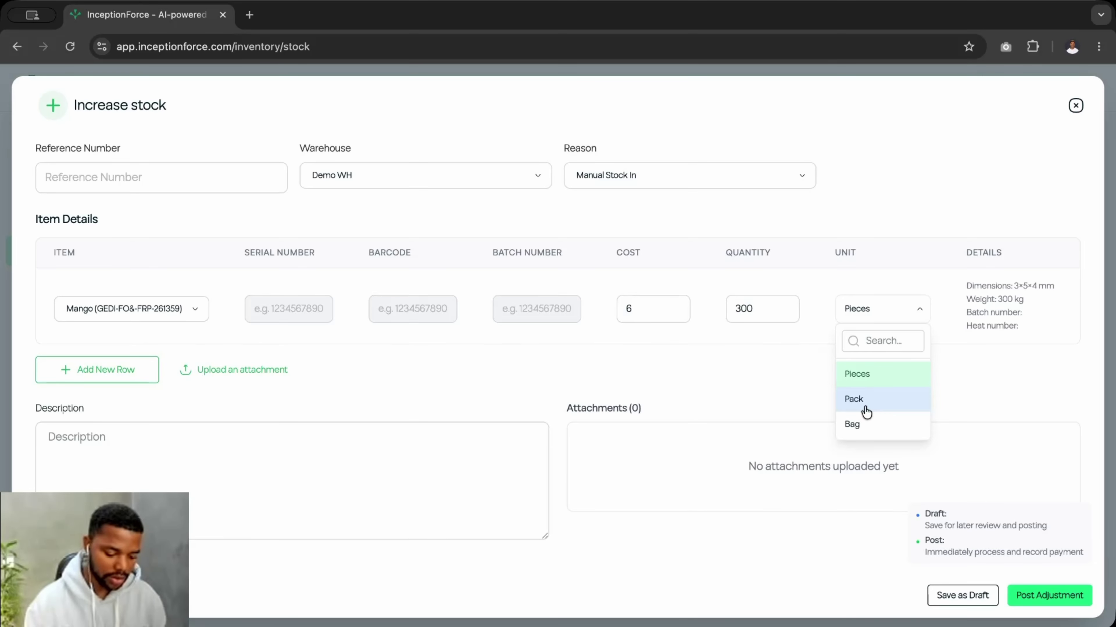
click(865, 409)
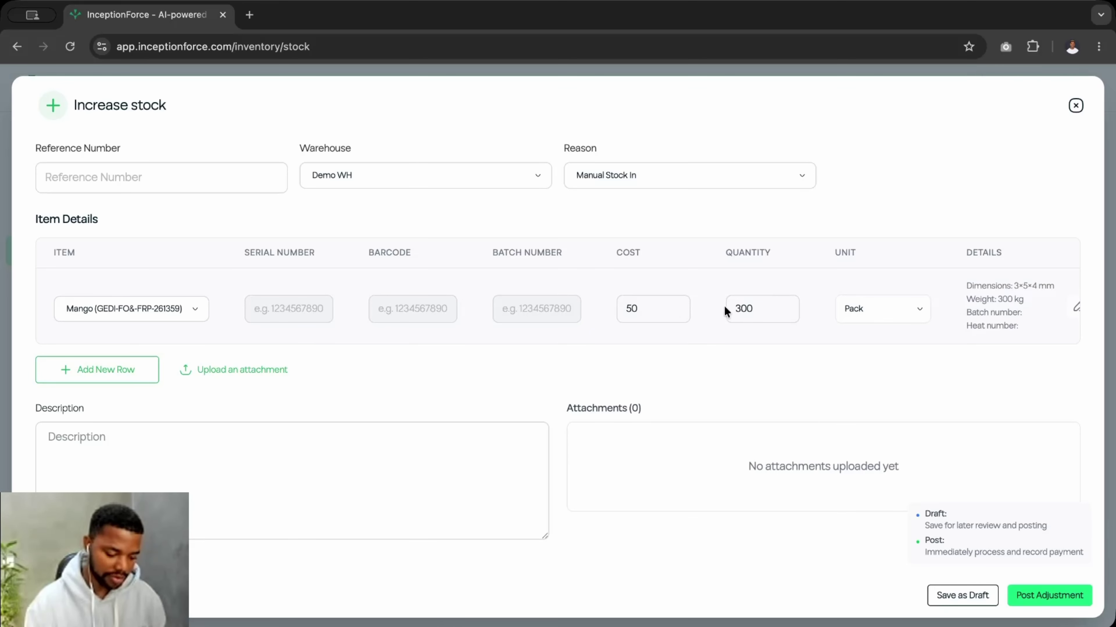
drag(759, 309, 722, 305)
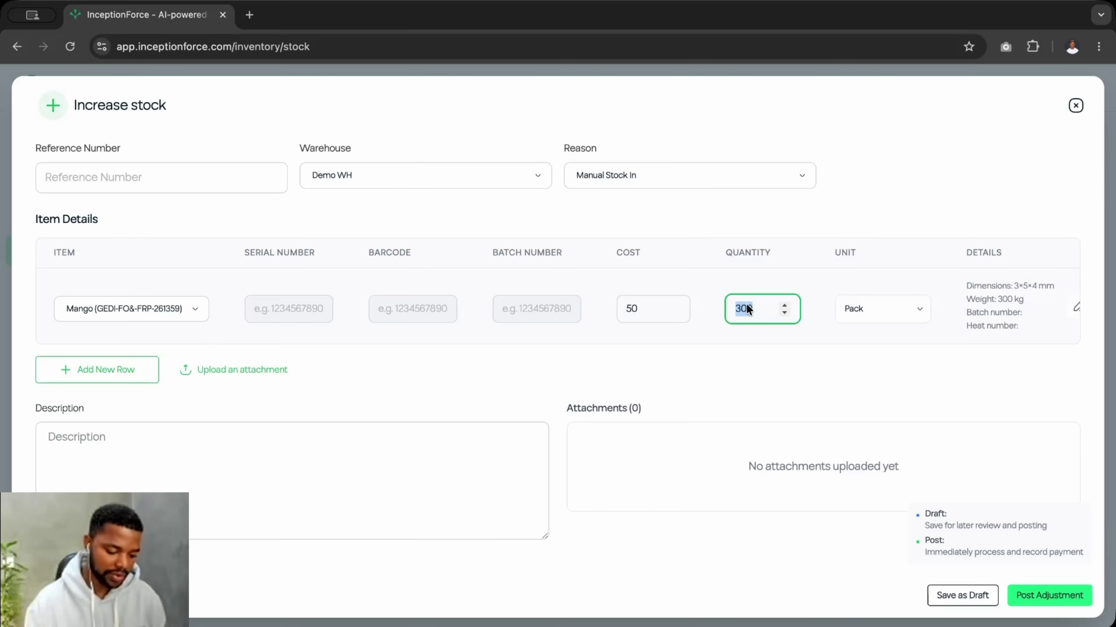
click(757, 309)
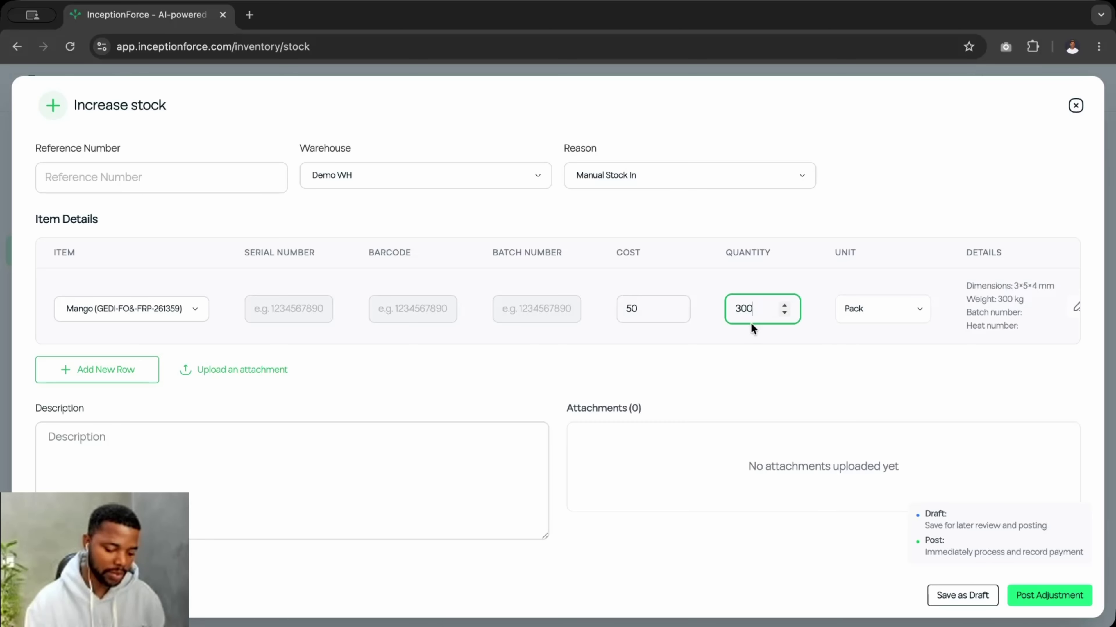
click(870, 310)
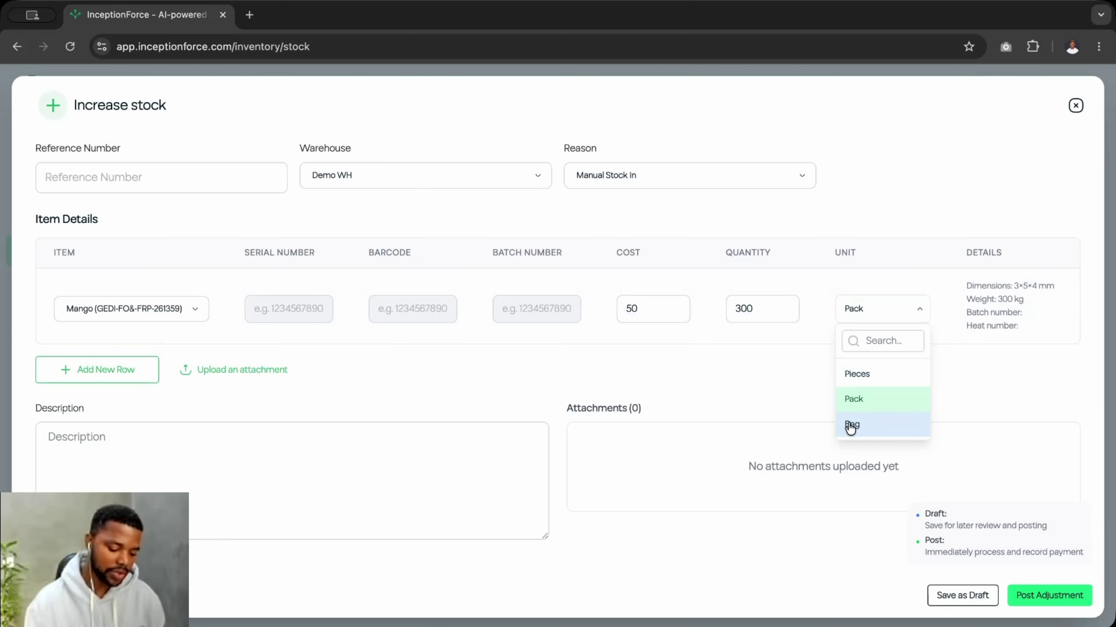
click(859, 374)
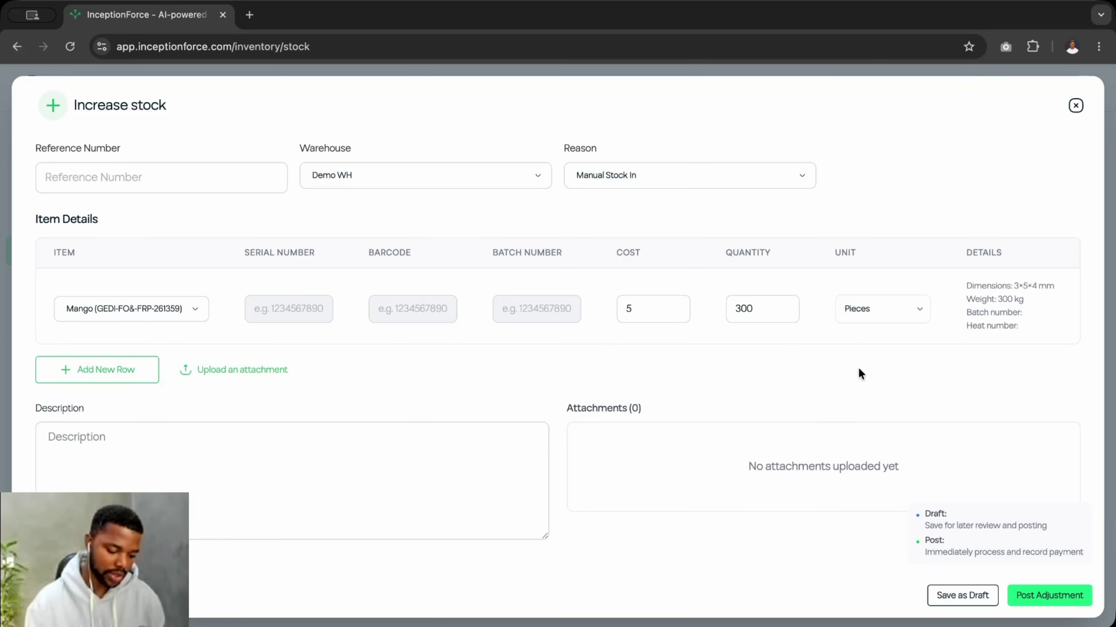
- Set the Mango line's unit back to Pack, keeping quantity 300 and cost 50
drag(753, 309, 745, 310)
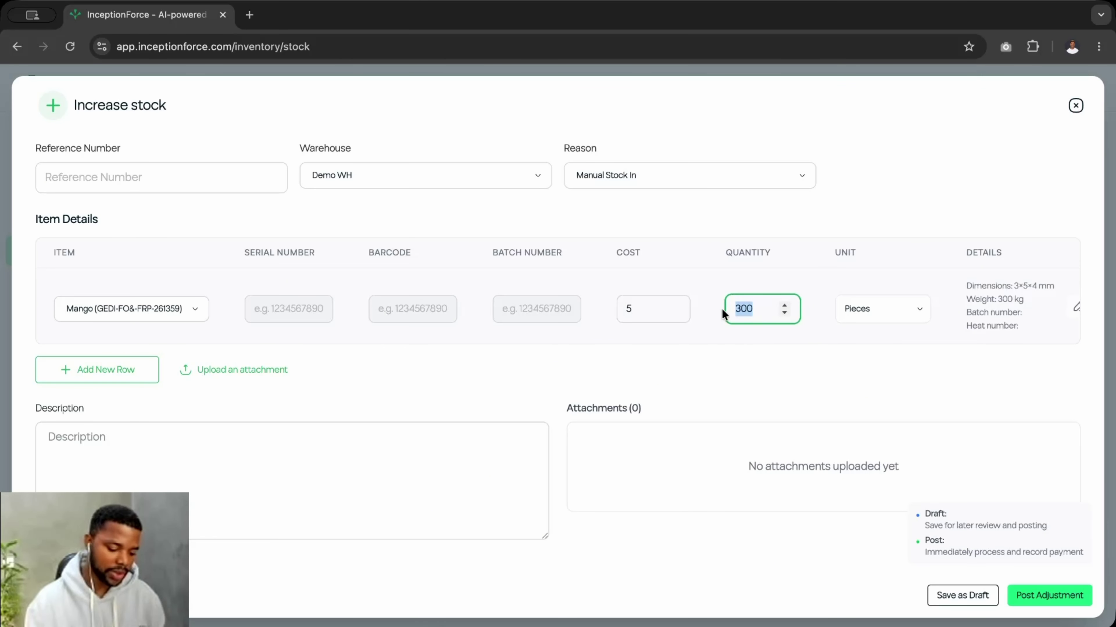
click(751, 327)
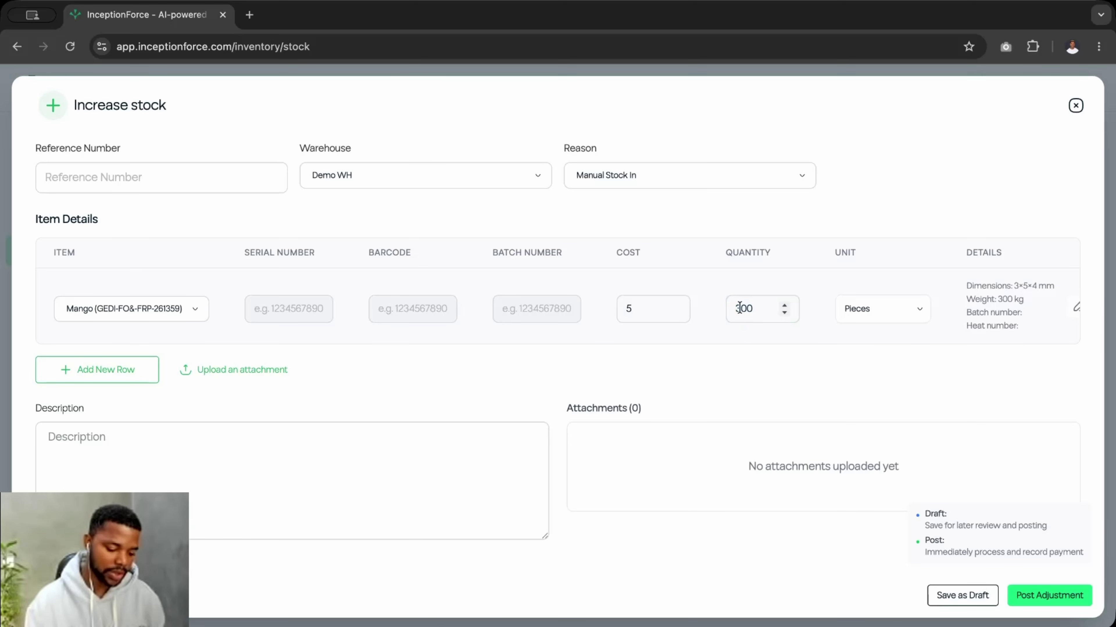
drag(753, 309, 733, 309)
click(862, 309)
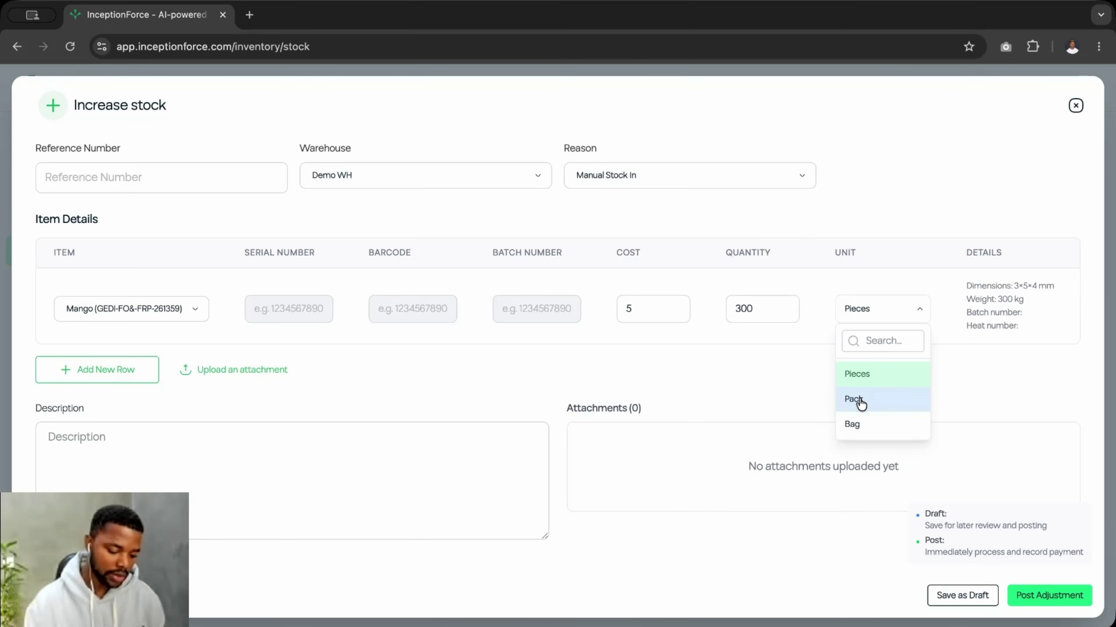
click(856, 400)
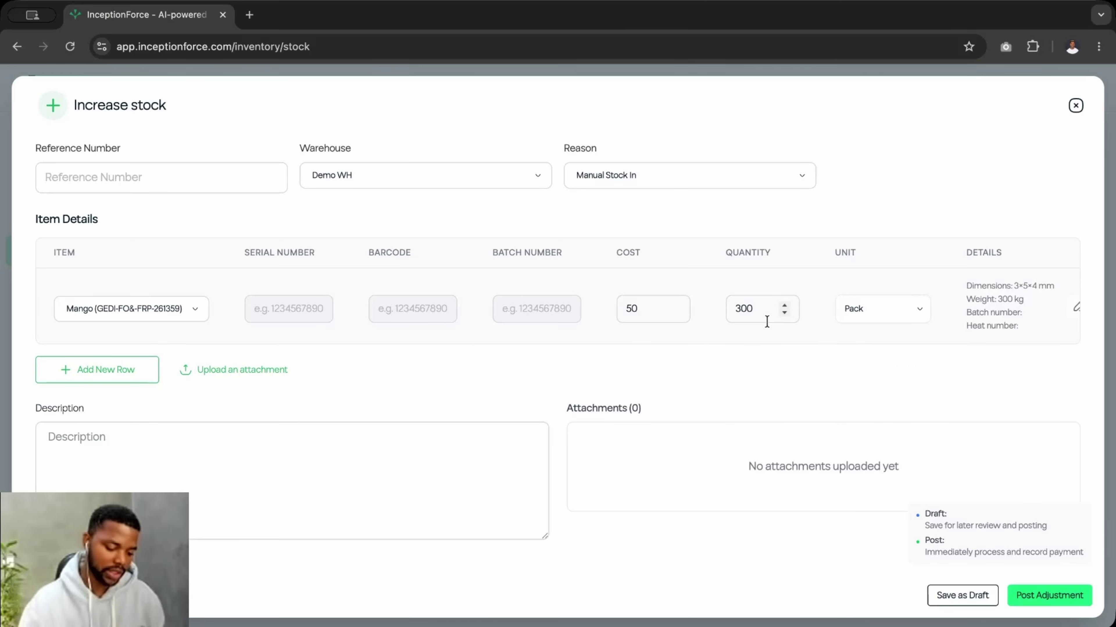
click(863, 302)
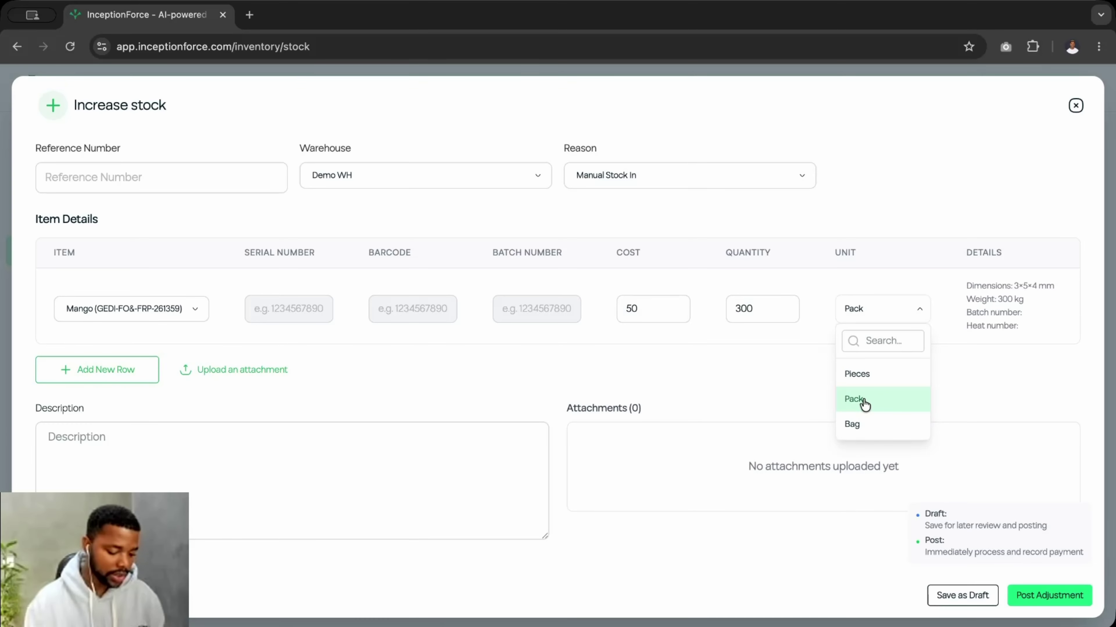
click(767, 324)
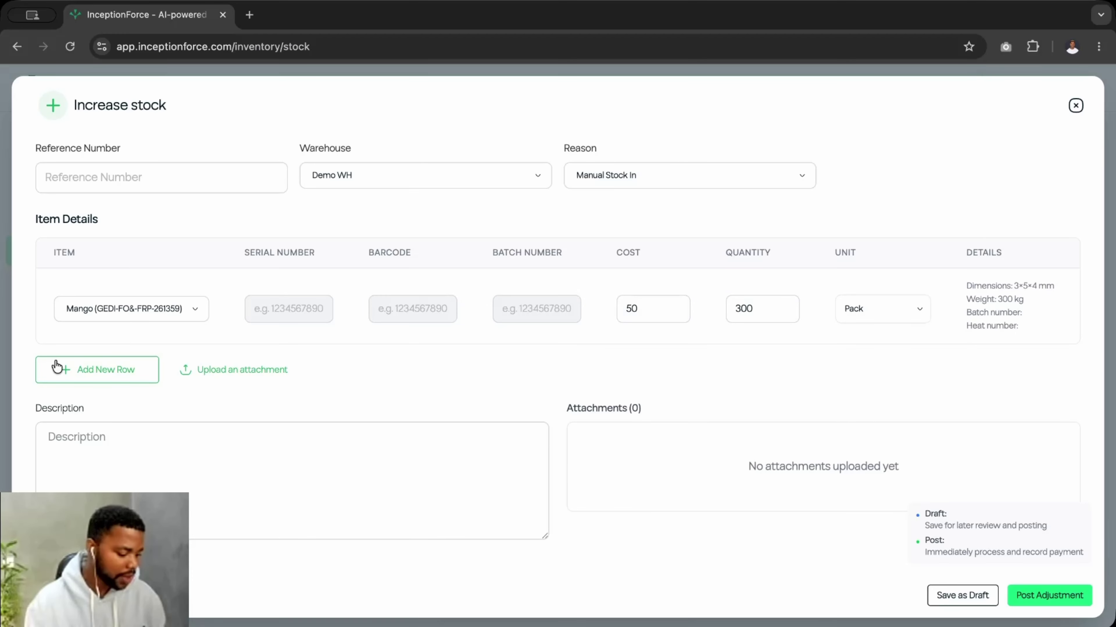
- Post the adjustment, check its 3000 quantity and GHS 15,000.00 cost, and open its details
click(1057, 598)
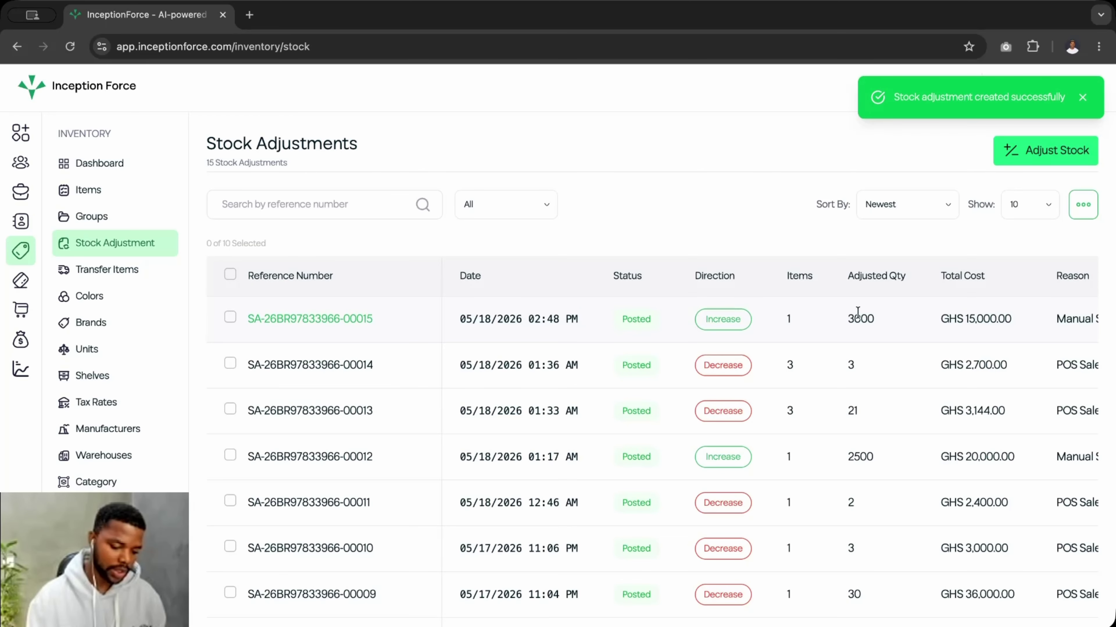
drag(849, 319, 879, 324)
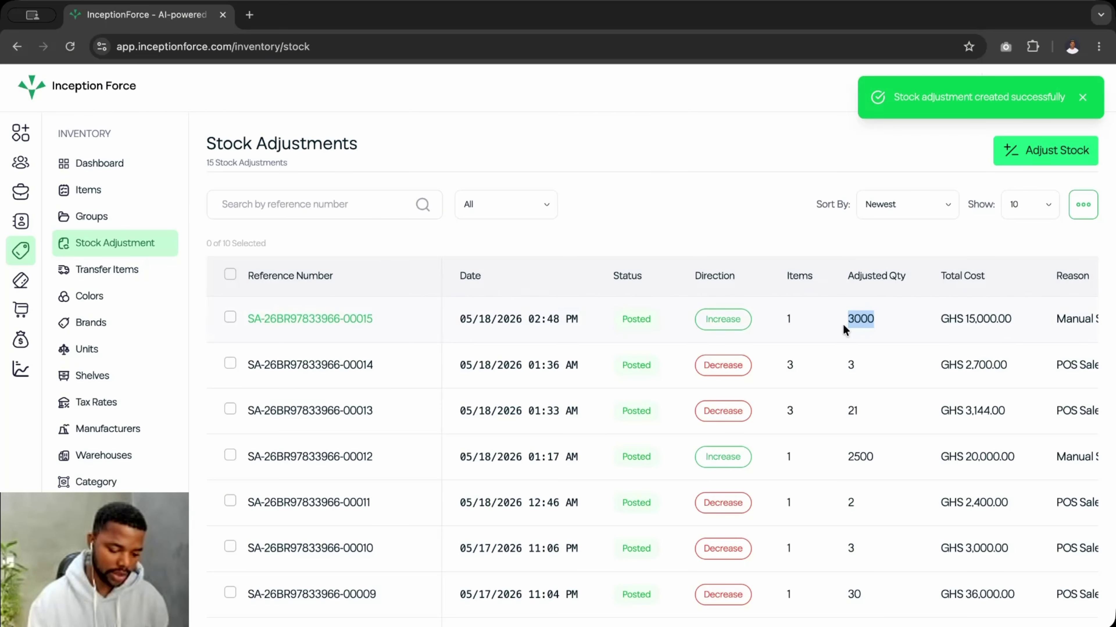
drag(846, 323, 876, 325)
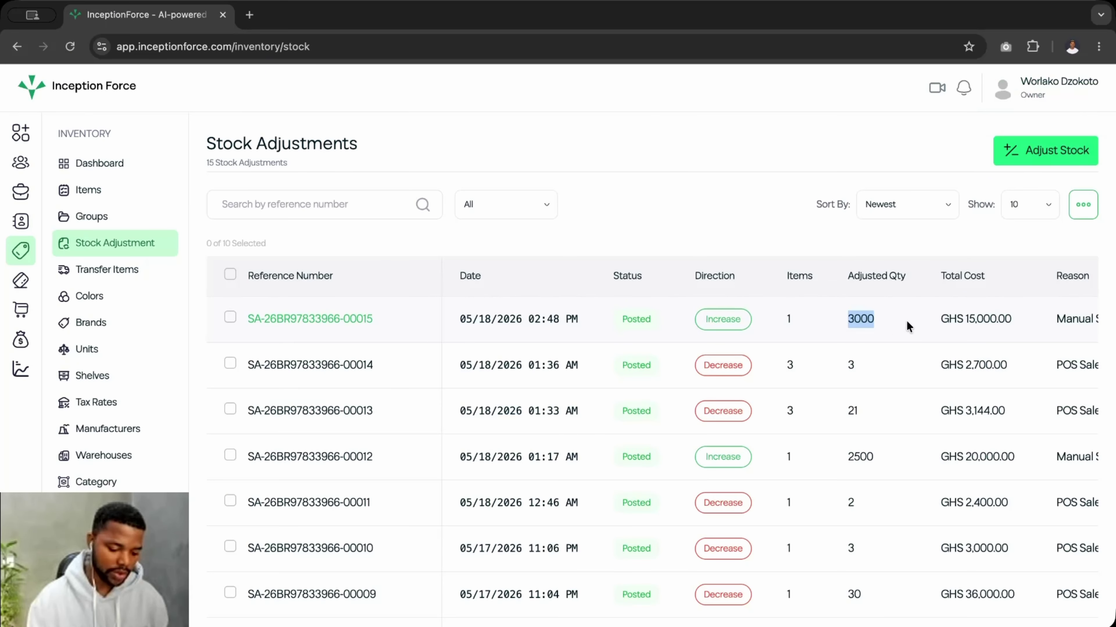
click(936, 321)
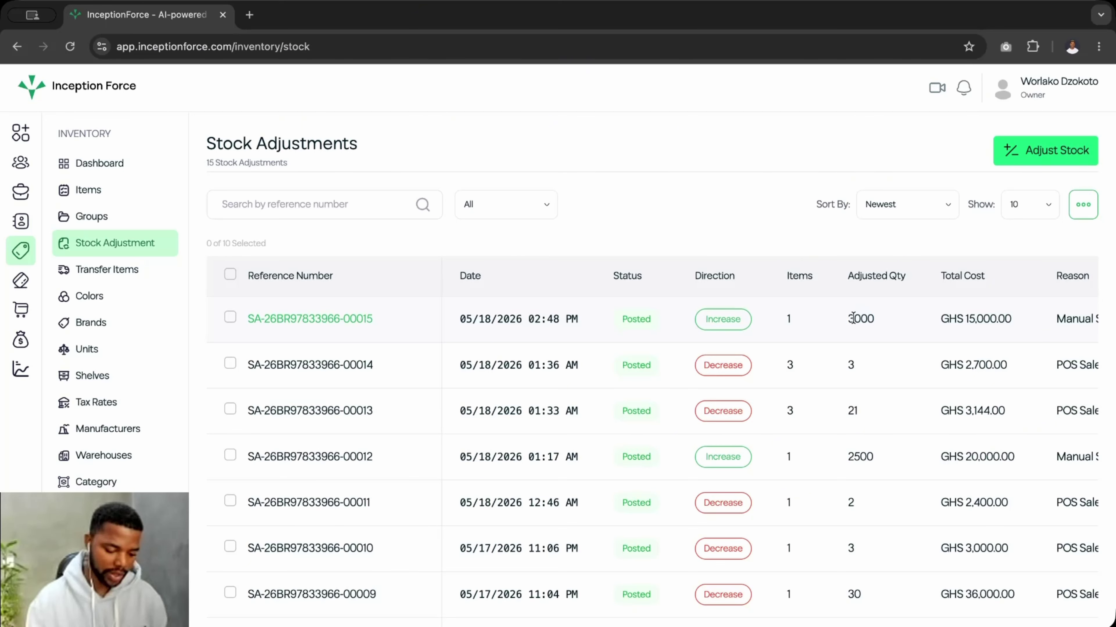
double_click(864, 319)
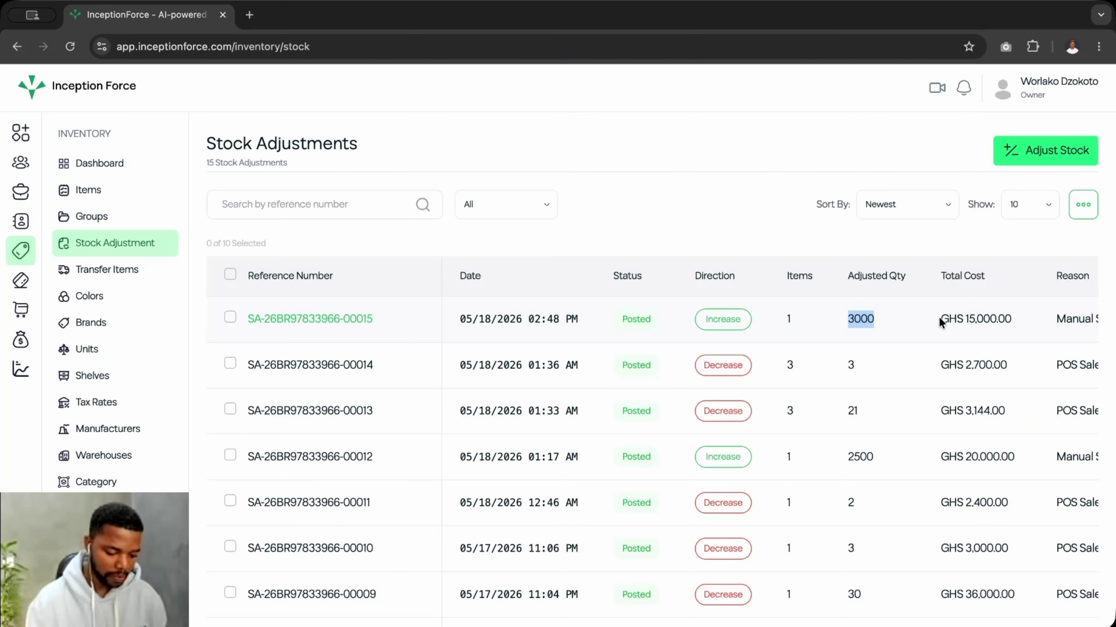
drag(938, 316, 1015, 314)
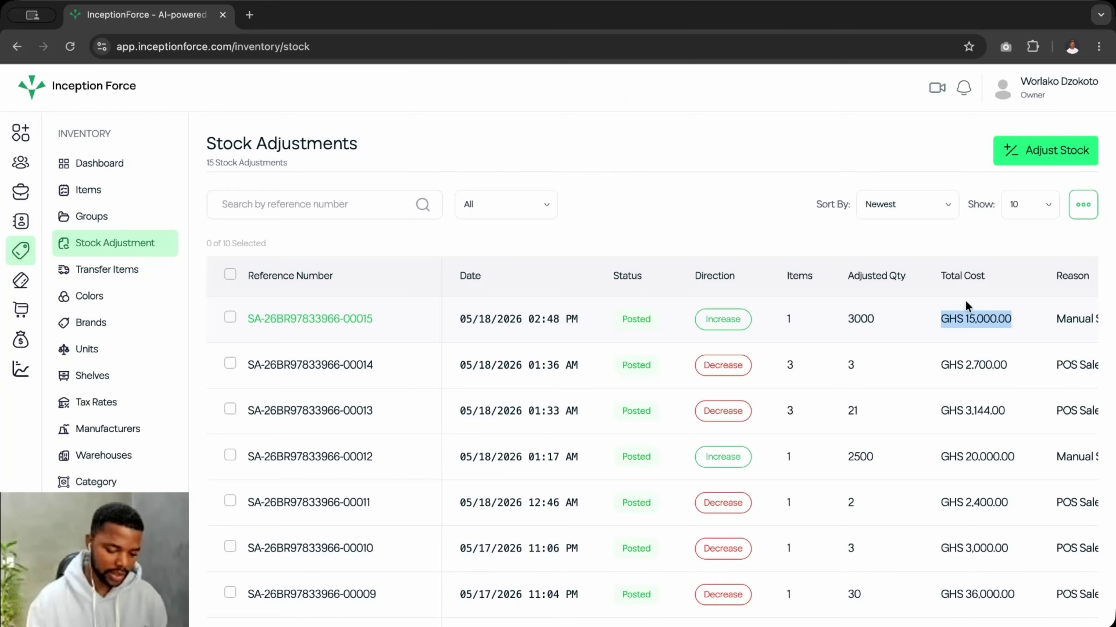
click(944, 319)
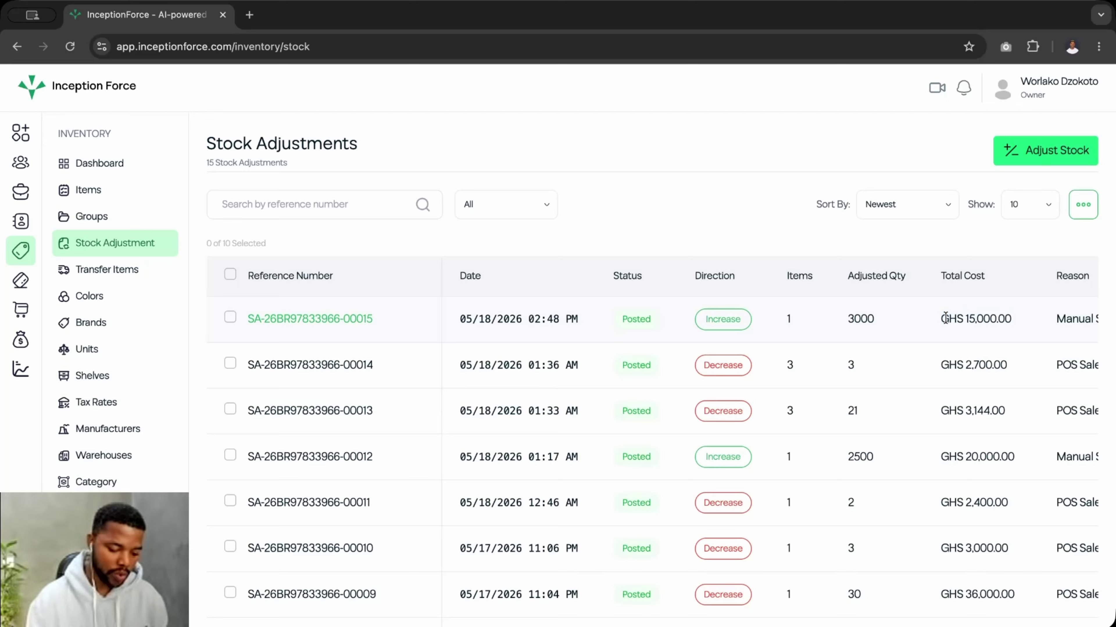
drag(1011, 319, 939, 319)
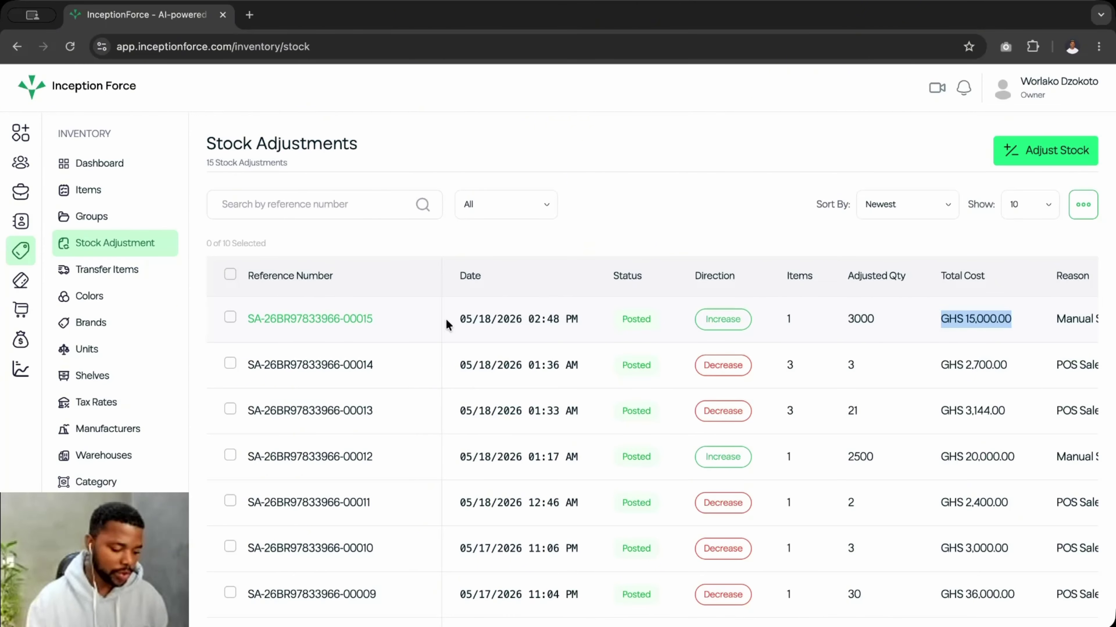
click(337, 324)
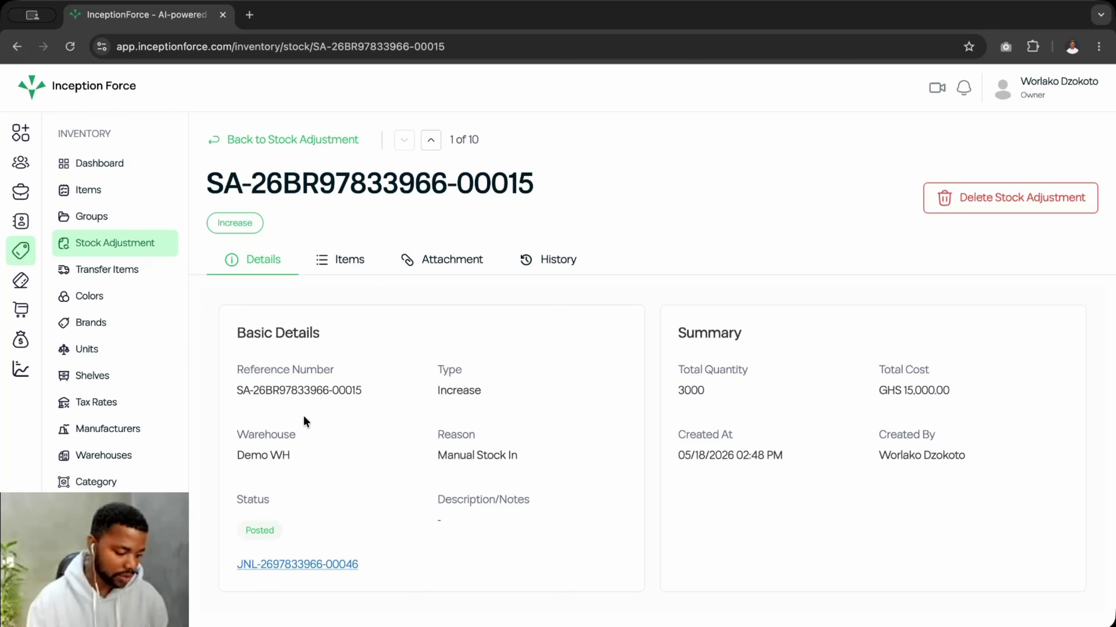
- Check the adjustment's Mango line reads +300 pck (3000 pcs), then return to Items
click(350, 260)
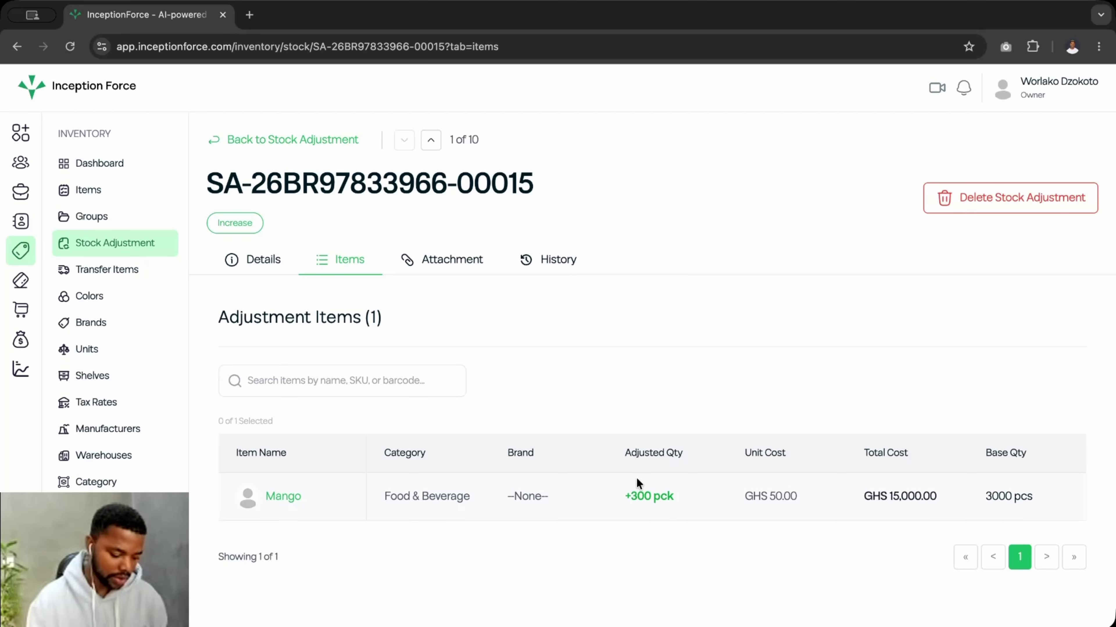
drag(680, 498, 619, 500)
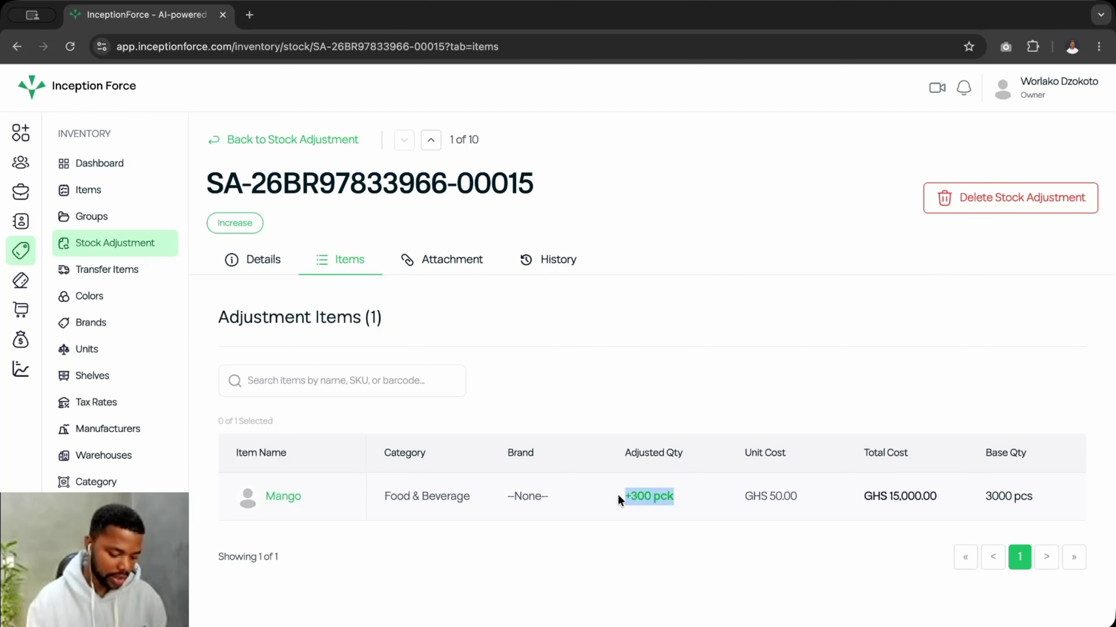
drag(977, 493, 1034, 496)
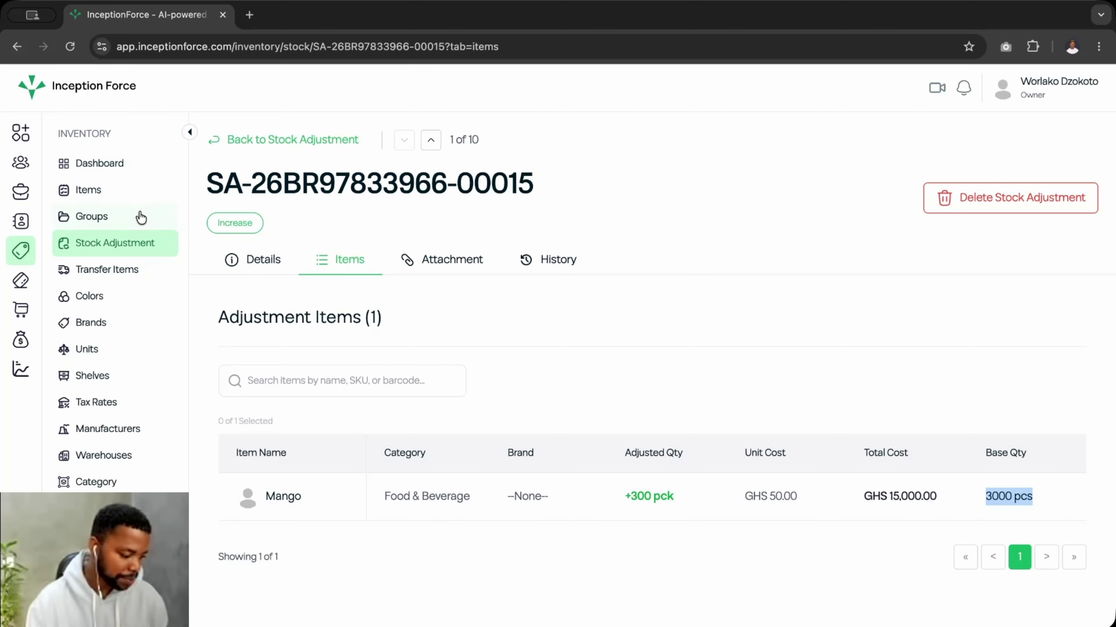
click(104, 193)
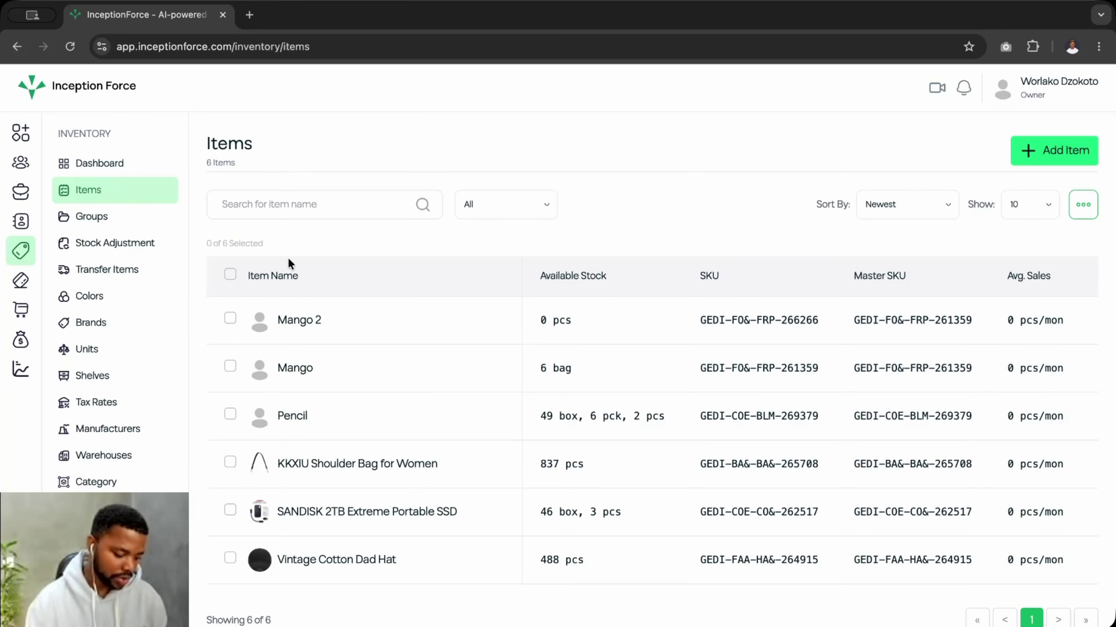
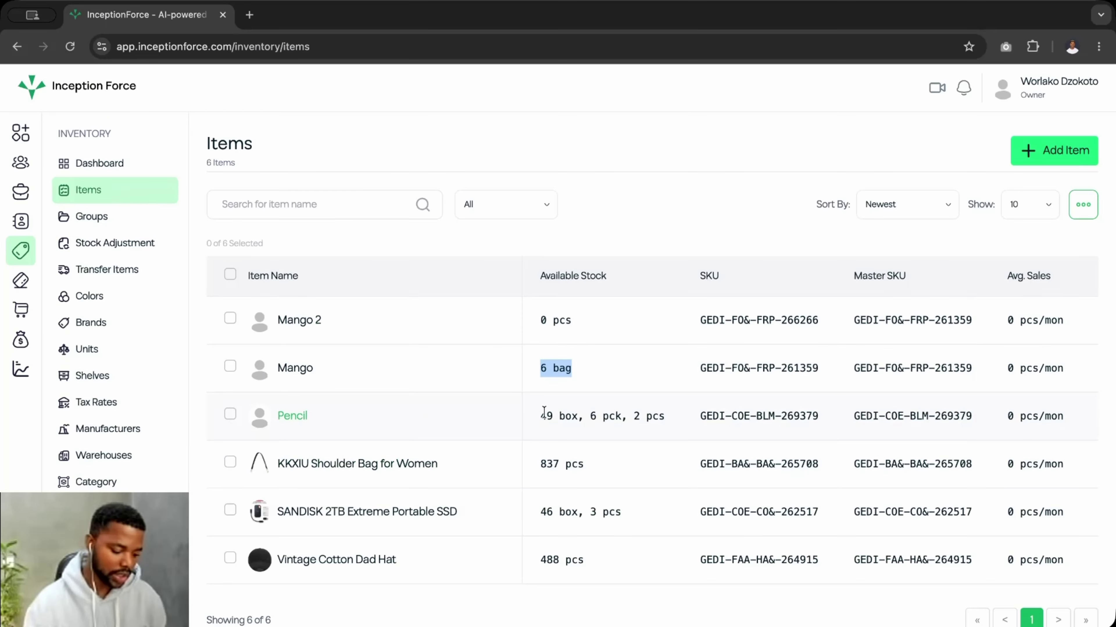
- Check the Pencil's available stock, then start a new Decrease stock adjustment
drag(540, 416, 665, 417)
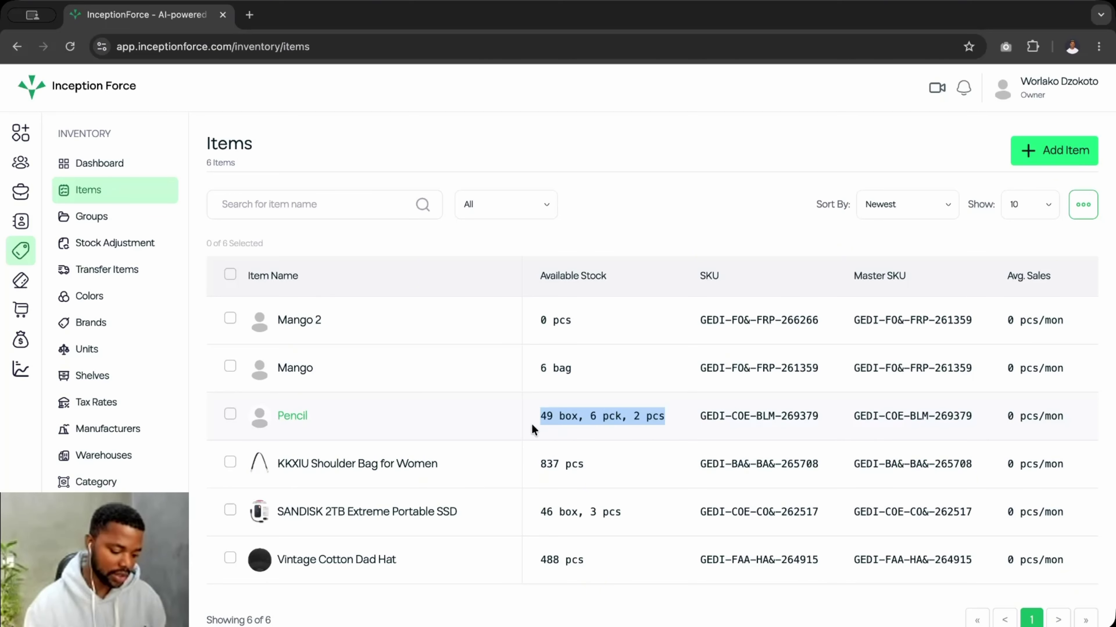
click(602, 410)
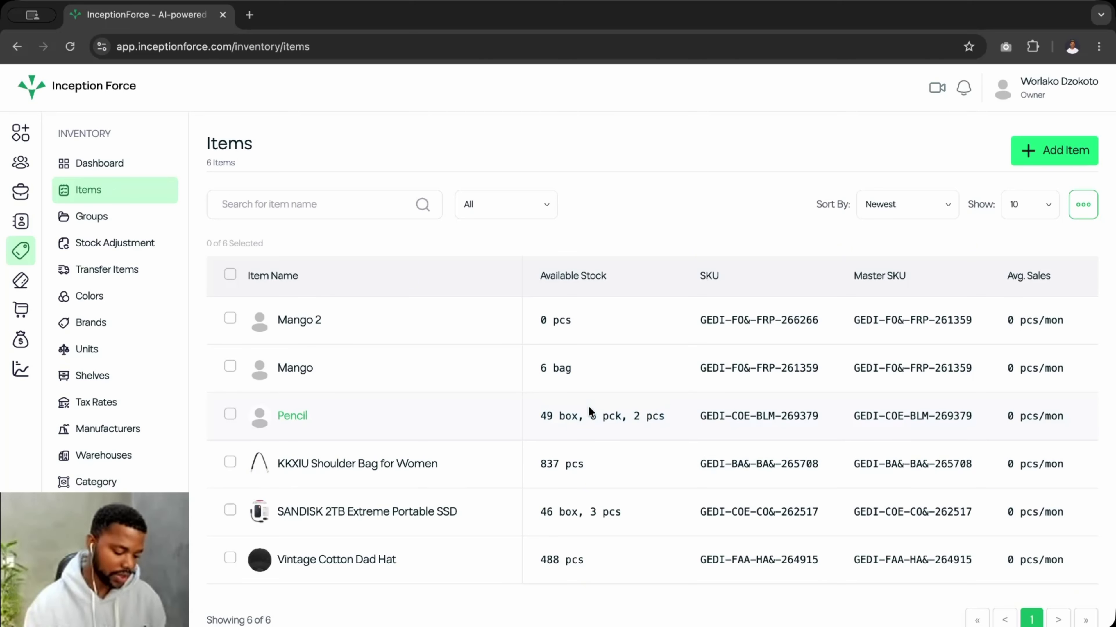
click(87, 222)
click(106, 244)
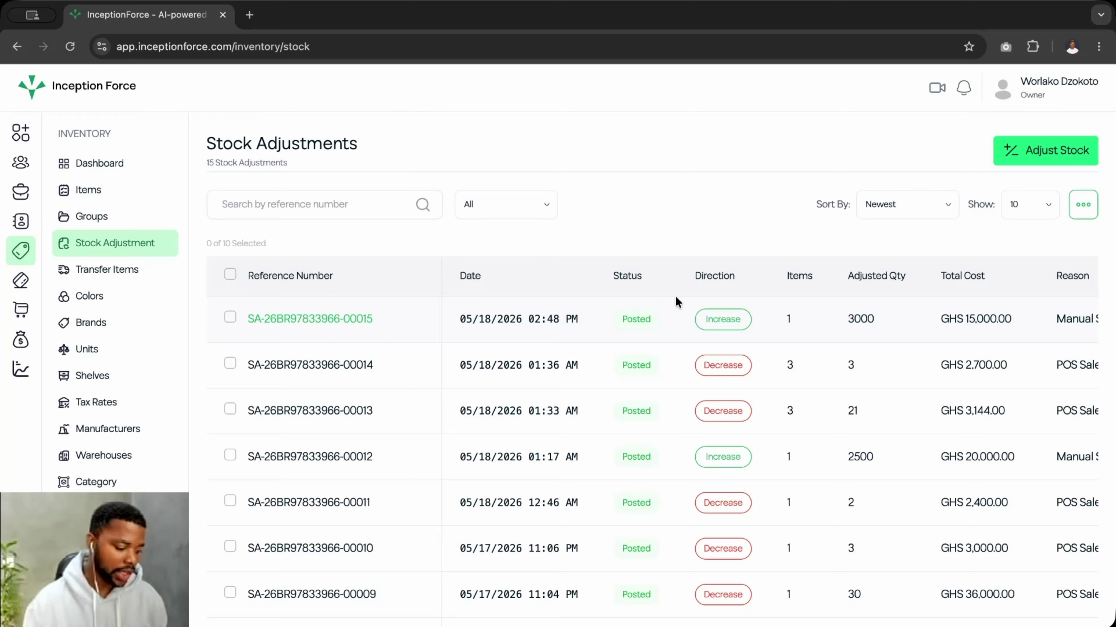
click(1035, 155)
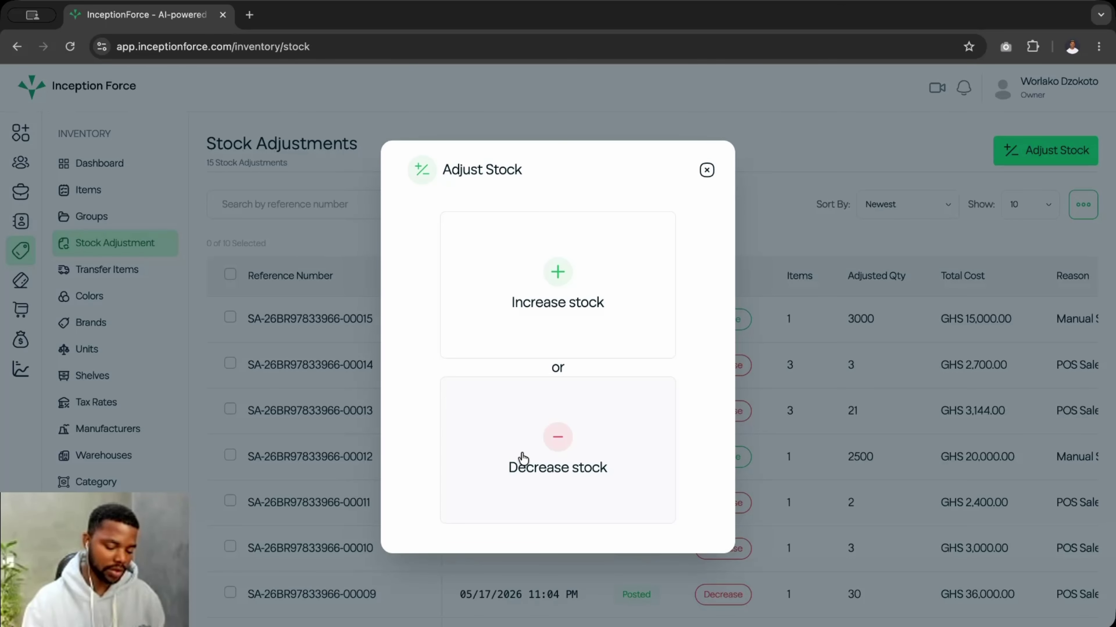
click(554, 450)
- Set the adjustment's warehouse to Demo WH and its reason to Damaged Goods
click(354, 175)
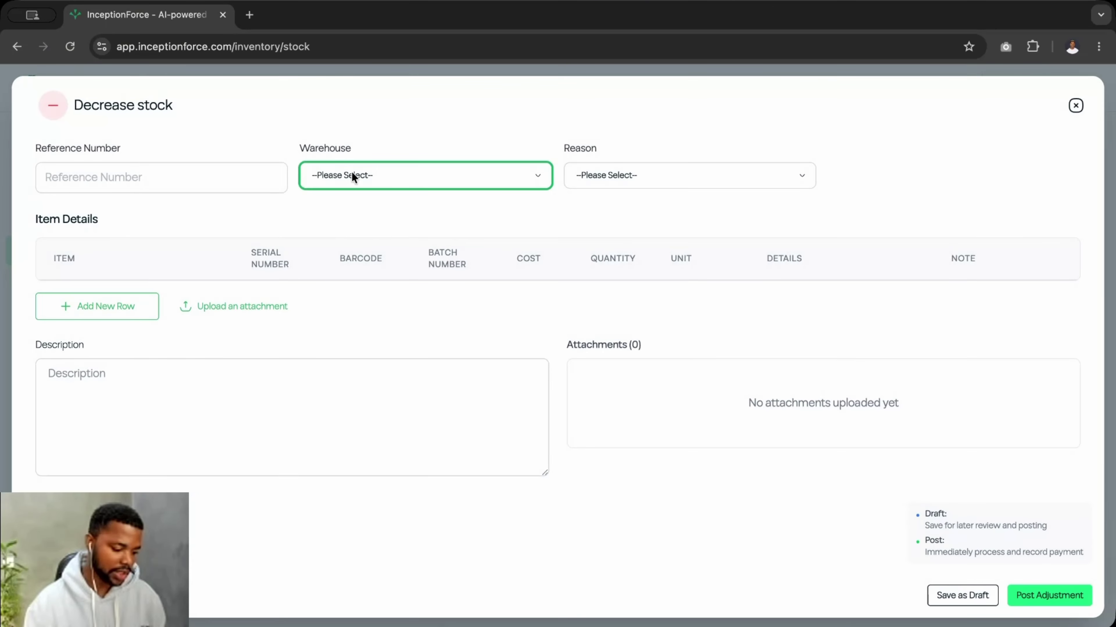
click(336, 259)
click(615, 175)
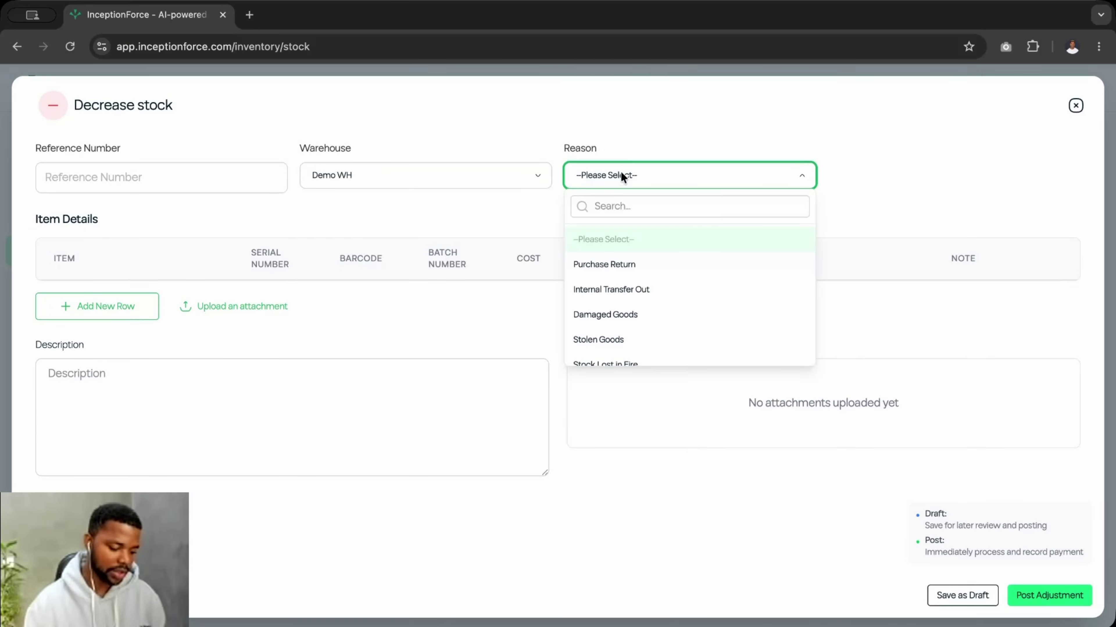
scroll(598, 312, down, 3)
scroll(600, 312, up, 3)
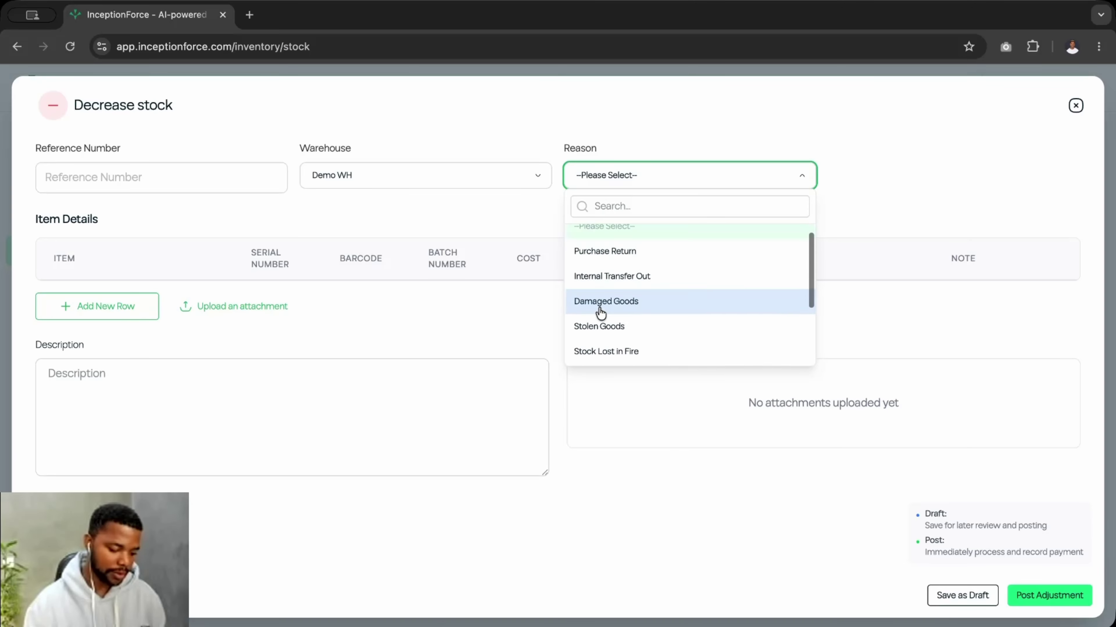
scroll(630, 342, down, 3)
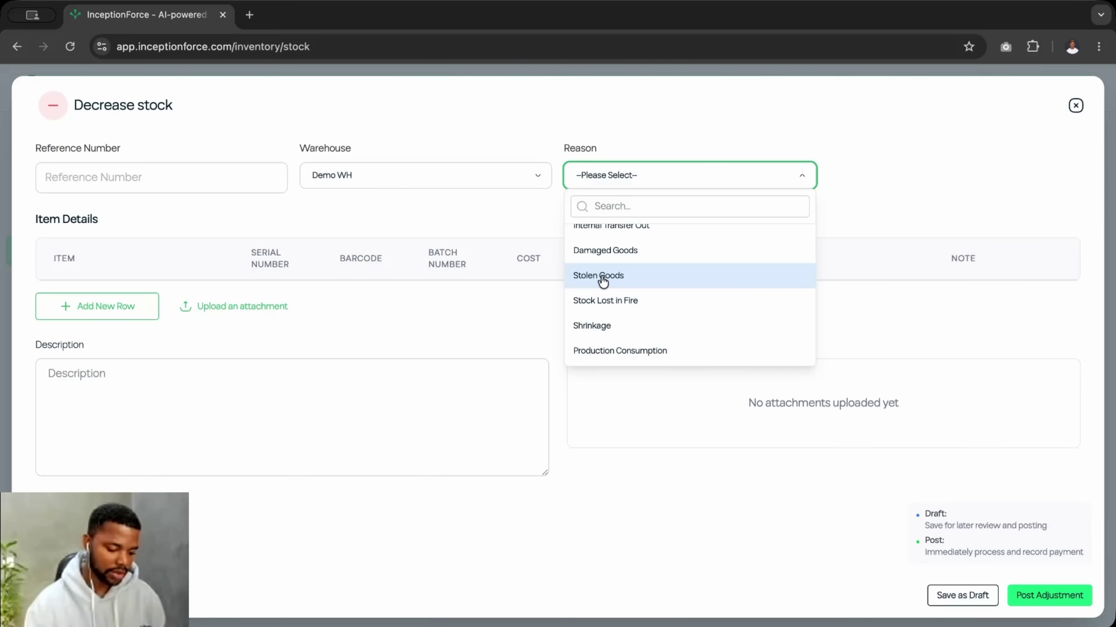
click(600, 280)
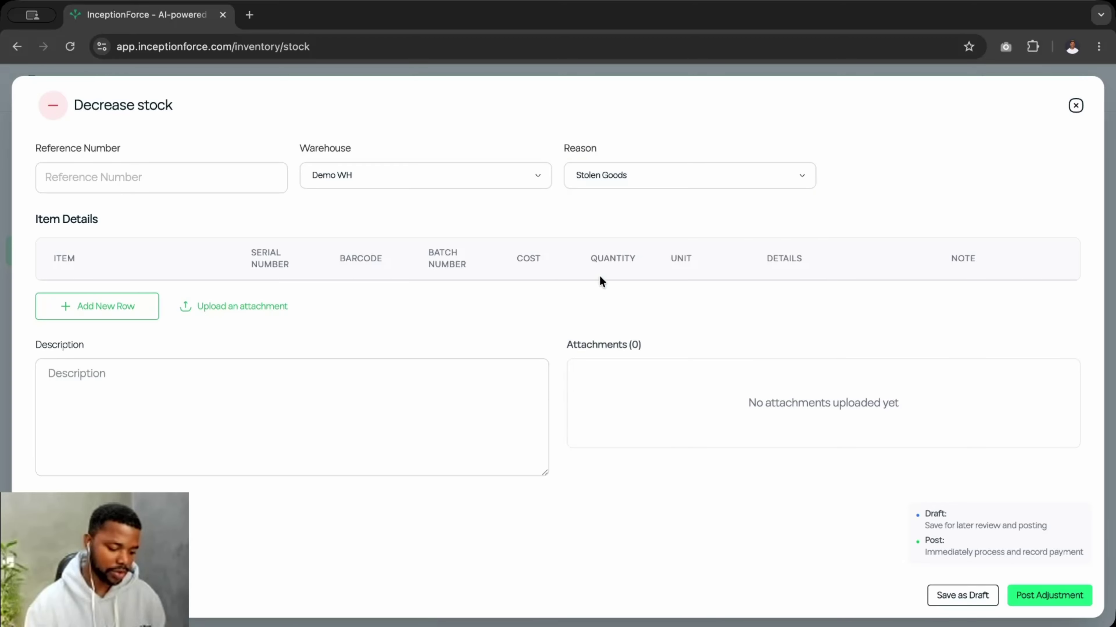
click(627, 183)
click(631, 316)
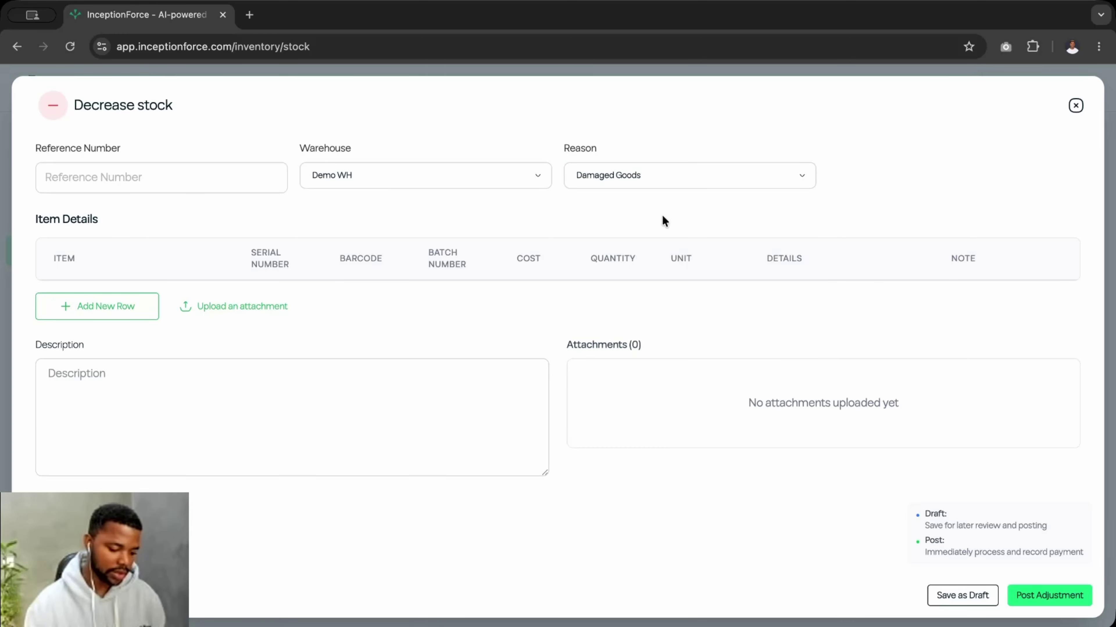
- Add a Mango line with quantity 10 and post the damaged-goods decrease
click(93, 306)
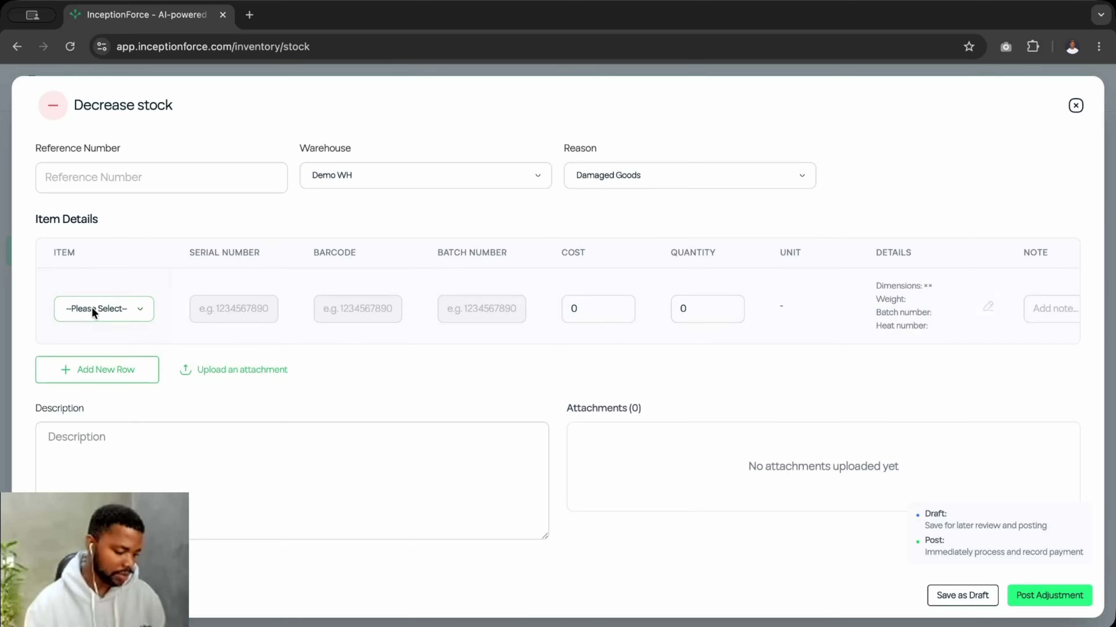
click(117, 309)
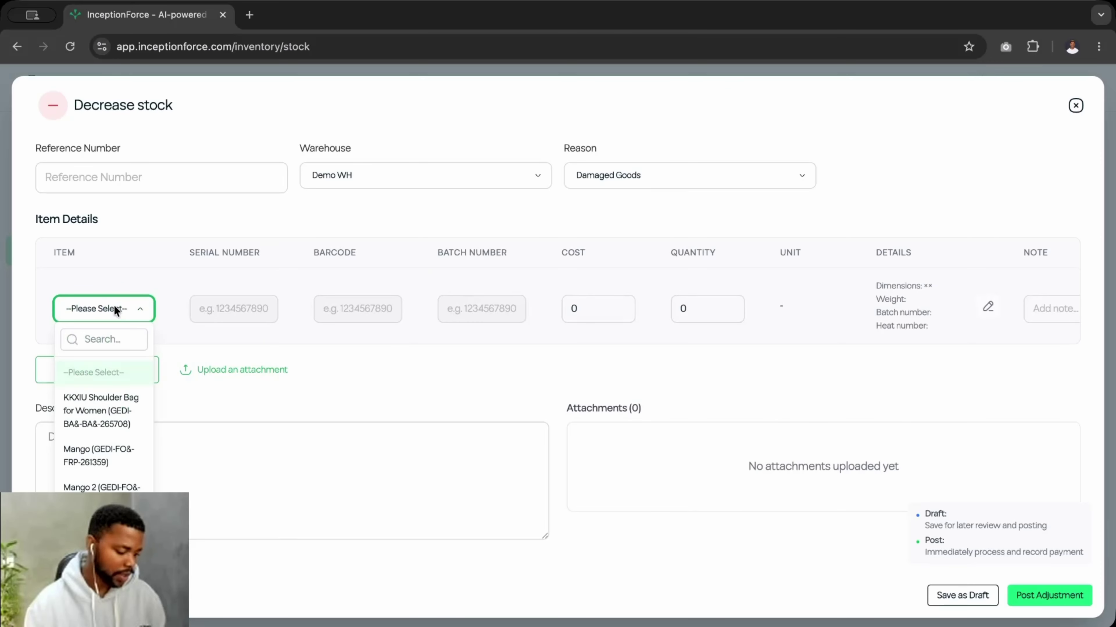
click(101, 456)
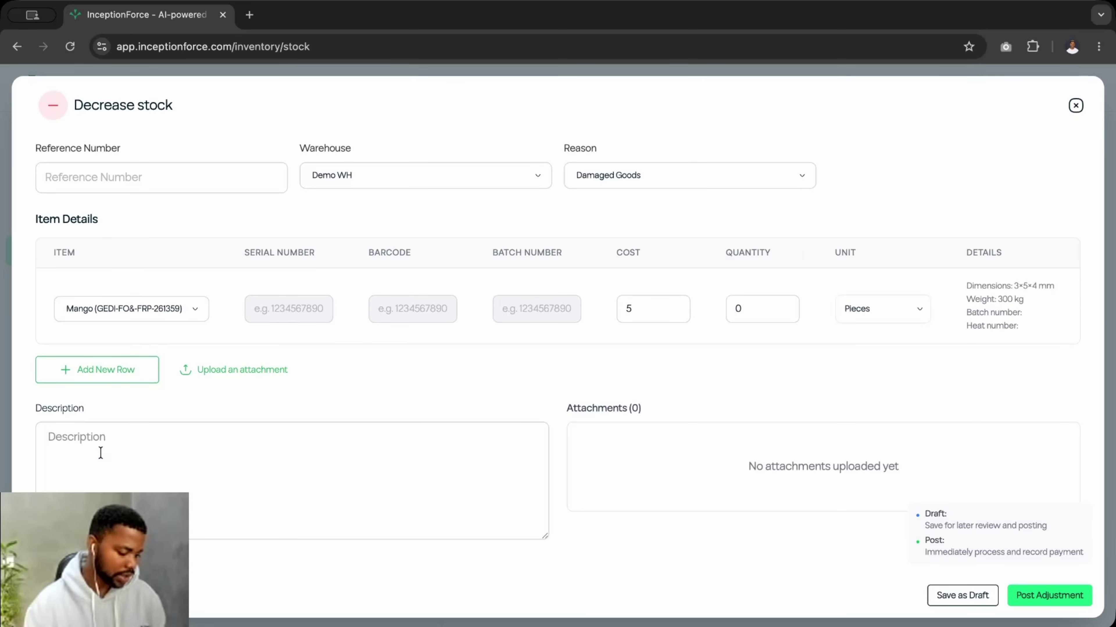
click(763, 313)
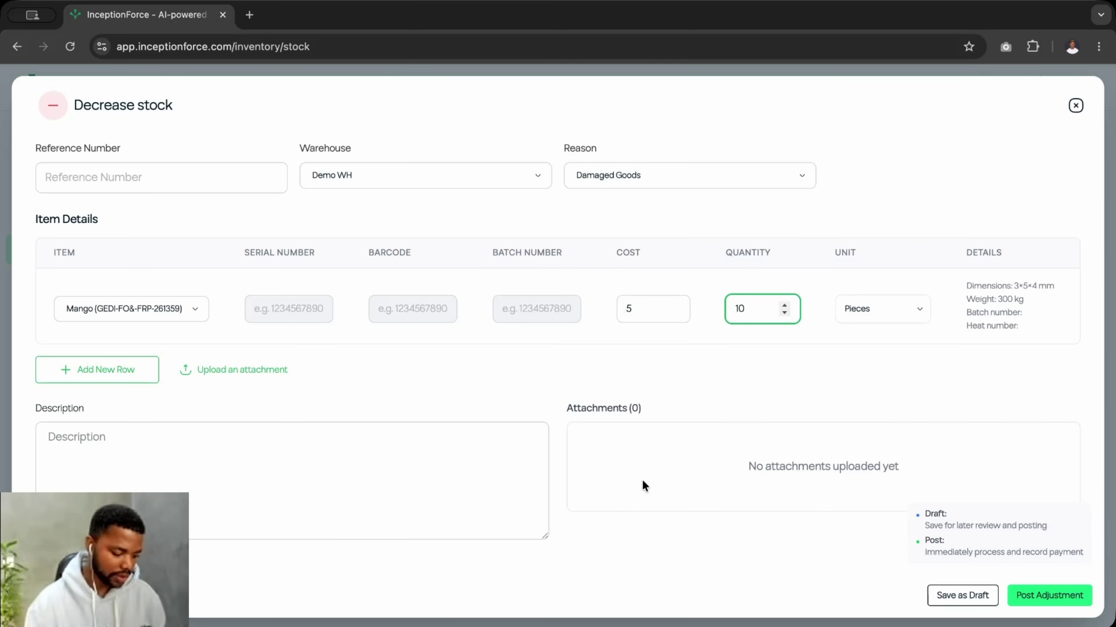
click(1037, 596)
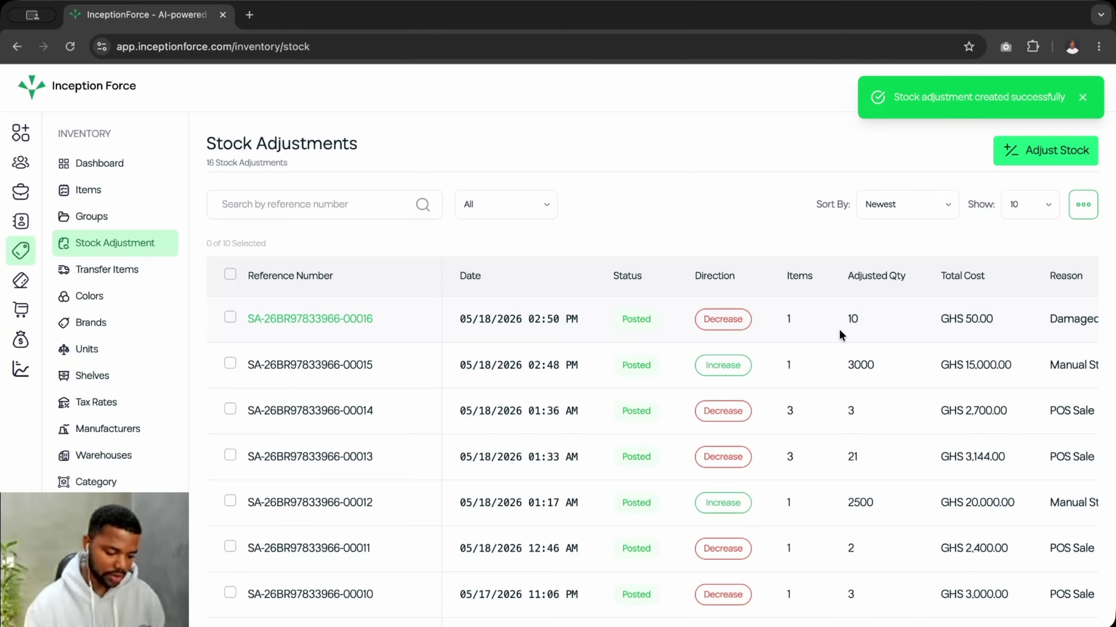
click(343, 320)
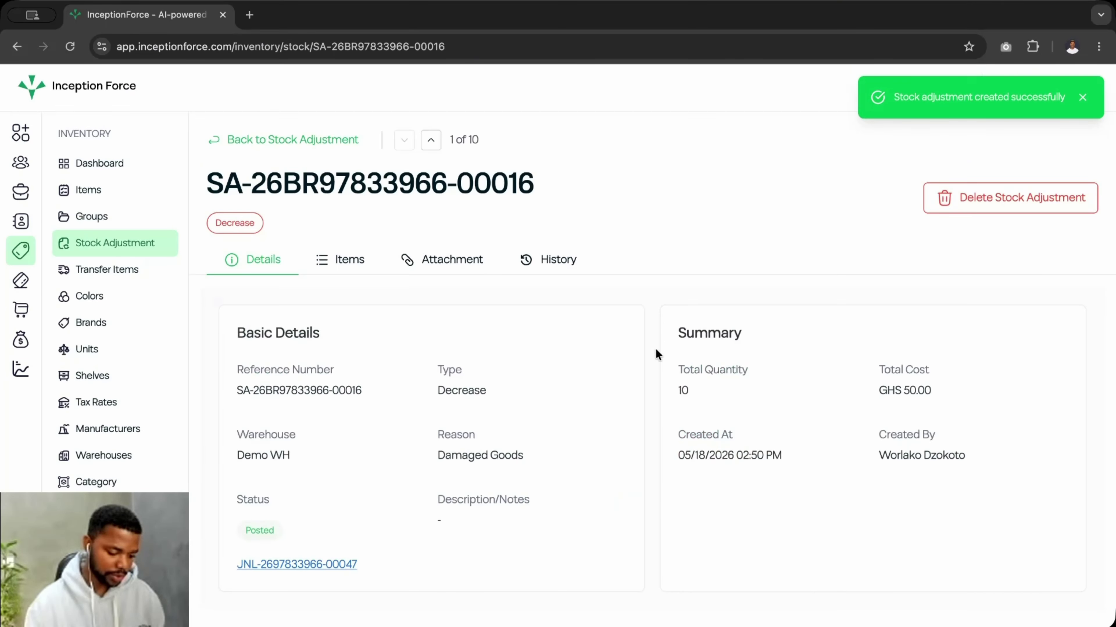
click(354, 259)
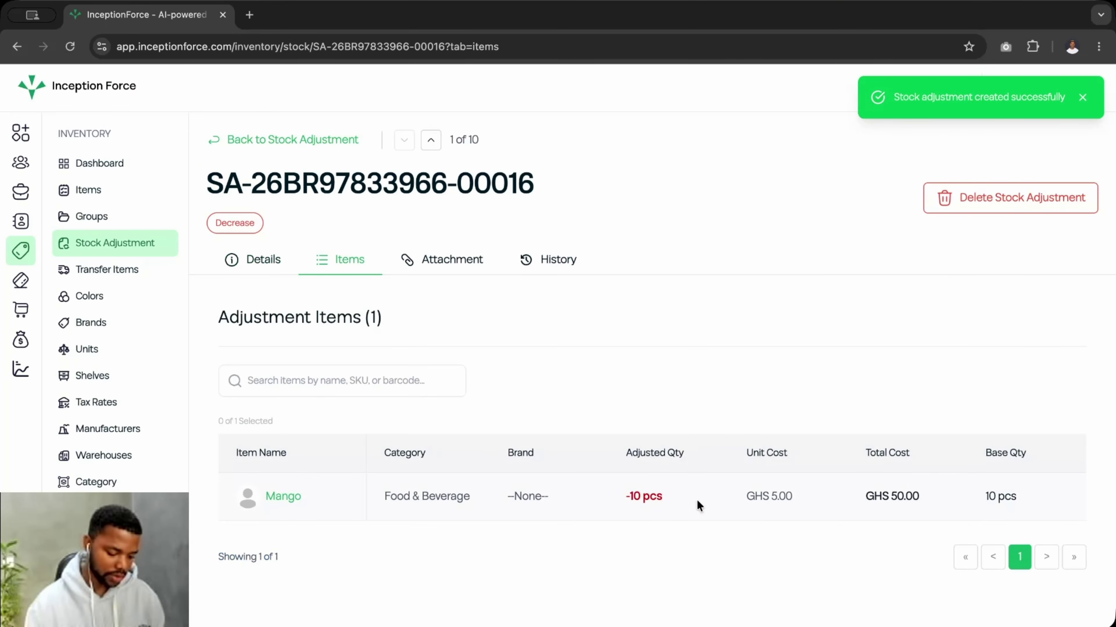
click(95, 244)
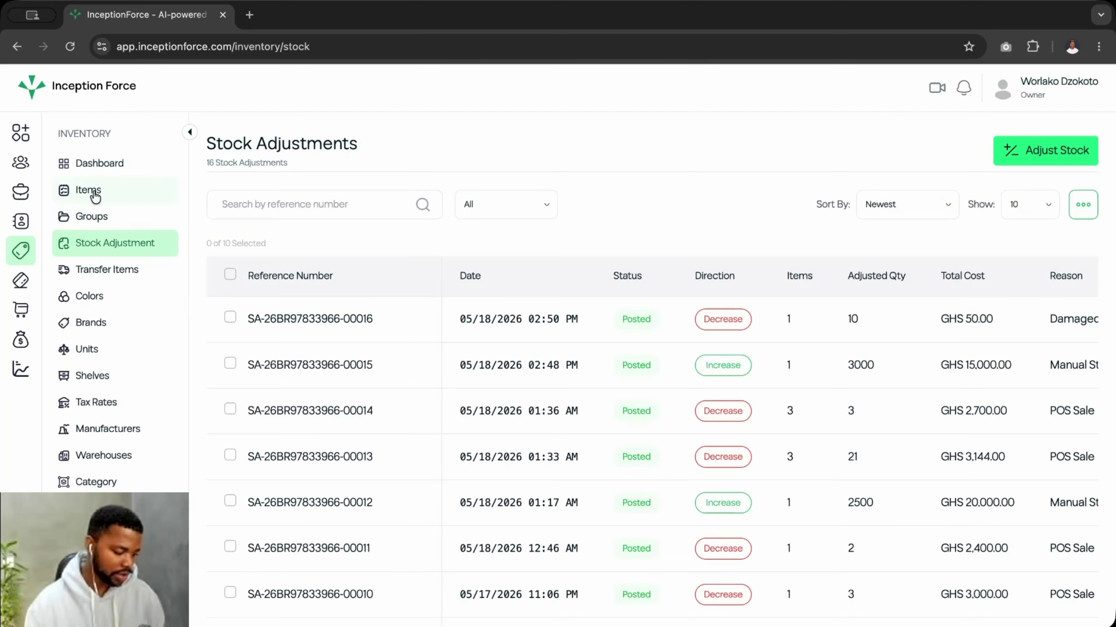
click(94, 193)
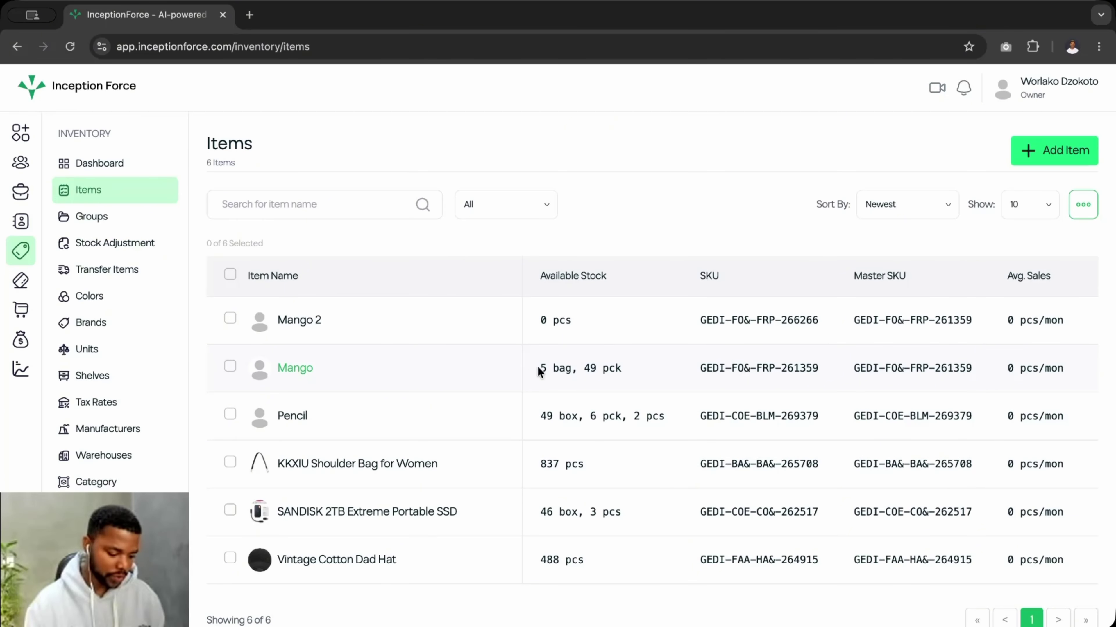
drag(538, 368, 575, 371)
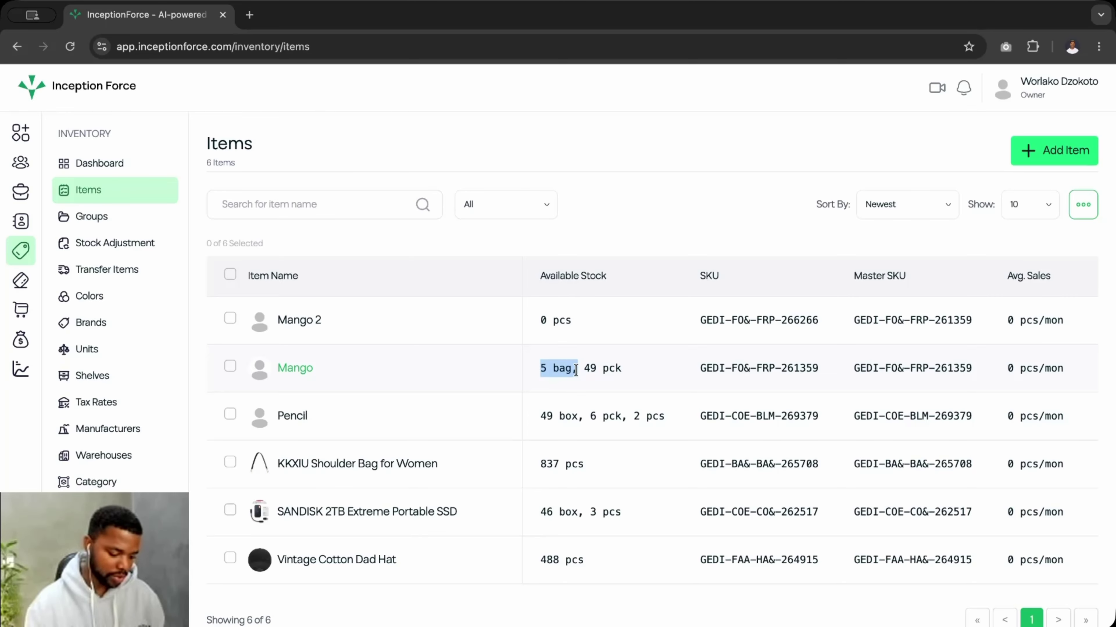
click(575, 370)
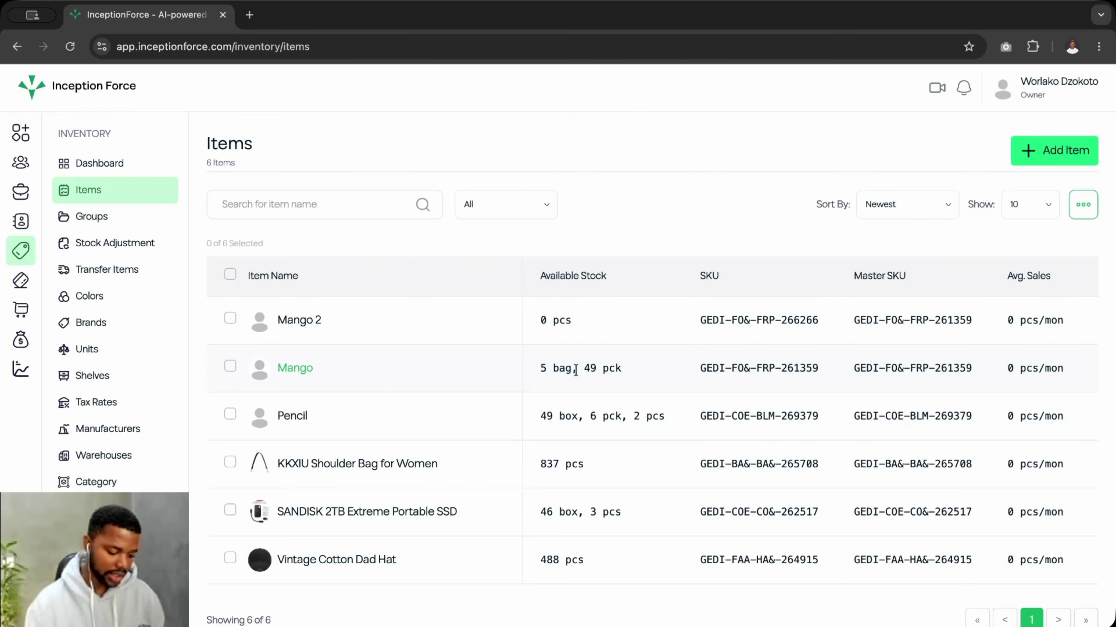
drag(540, 370, 629, 372)
click(623, 372)
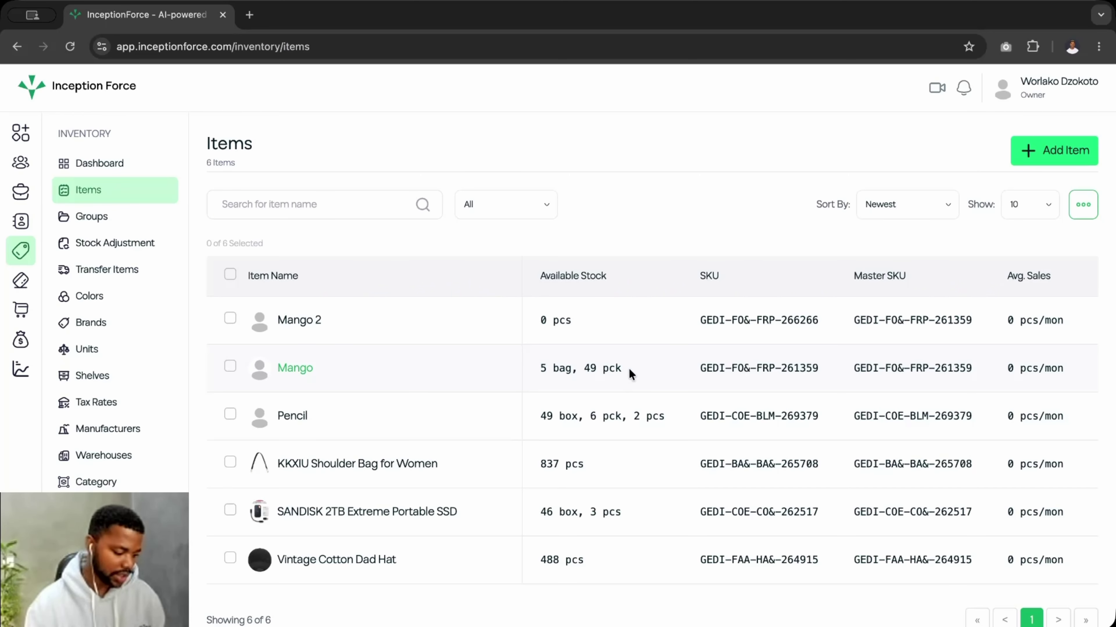
click(115, 247)
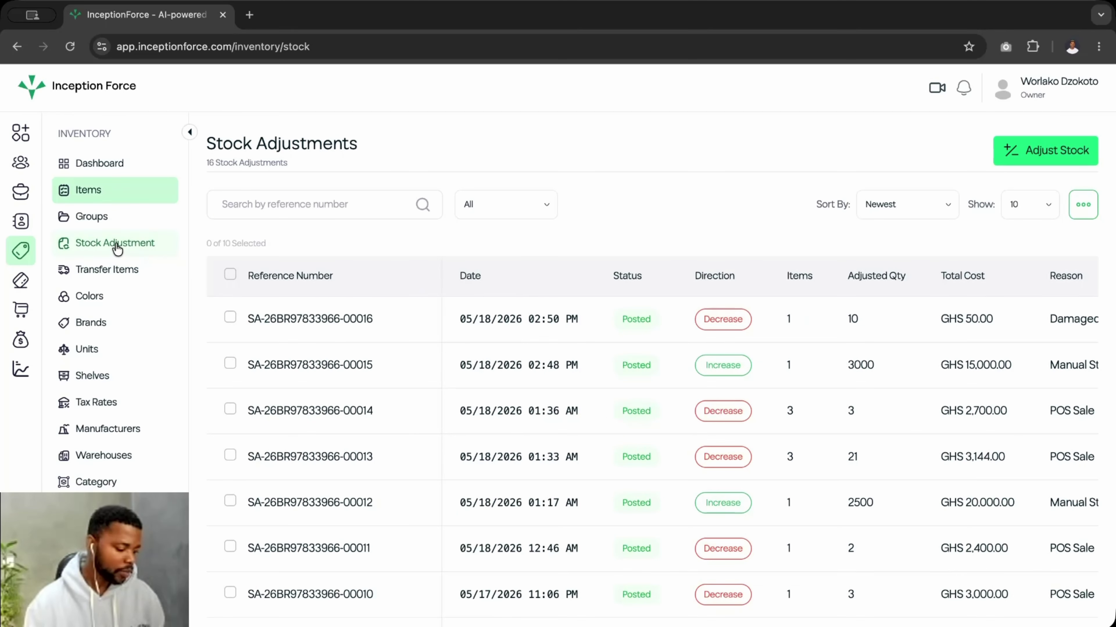
- Open the empty Transfer Items page and preview the Add Transfer form without saving
click(109, 276)
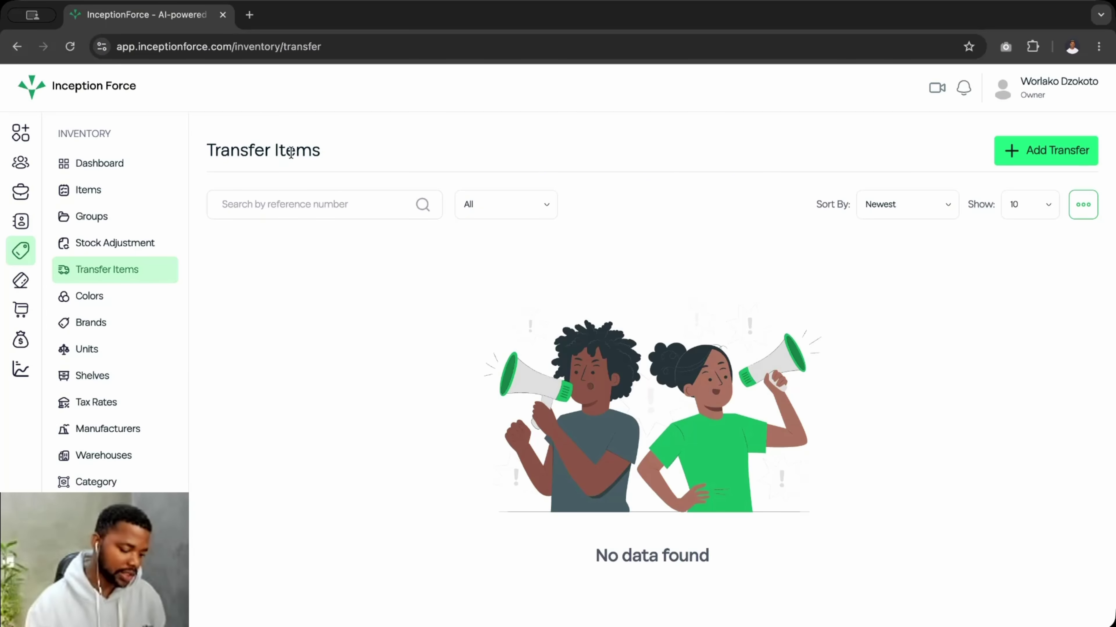
click(1048, 158)
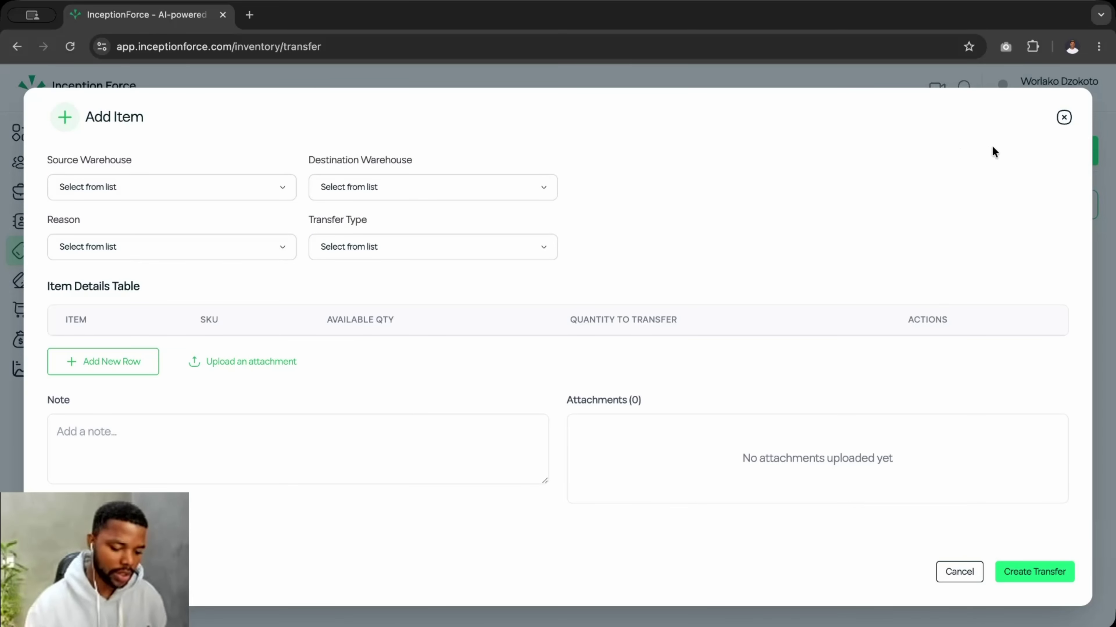
click(1063, 117)
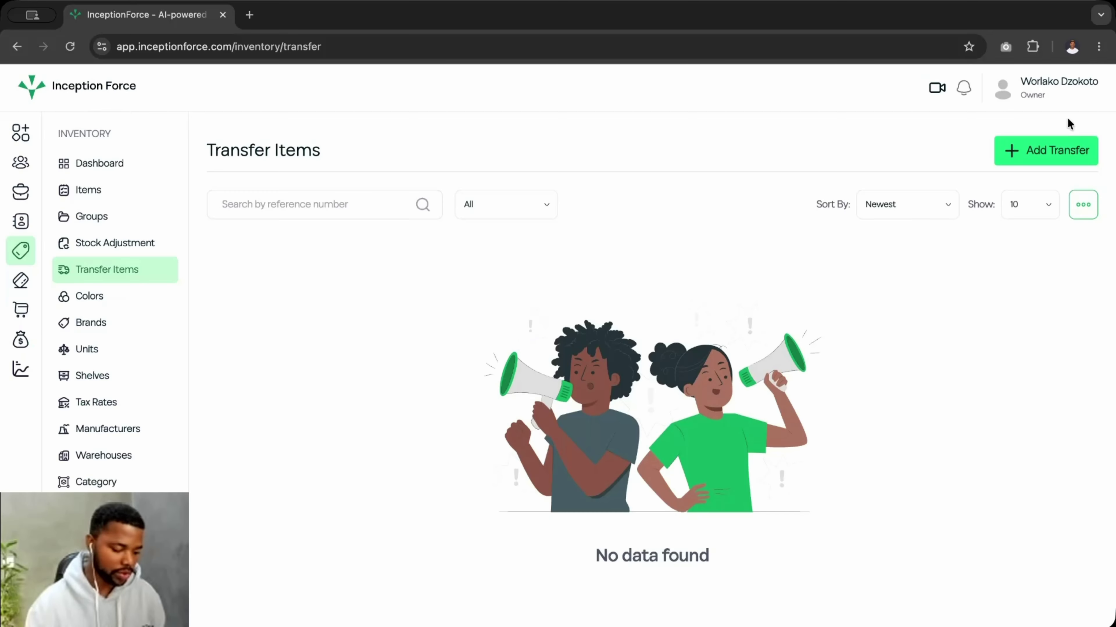
- Go to the Colors list, which holds black (#000000), and start an Add Color form
click(95, 306)
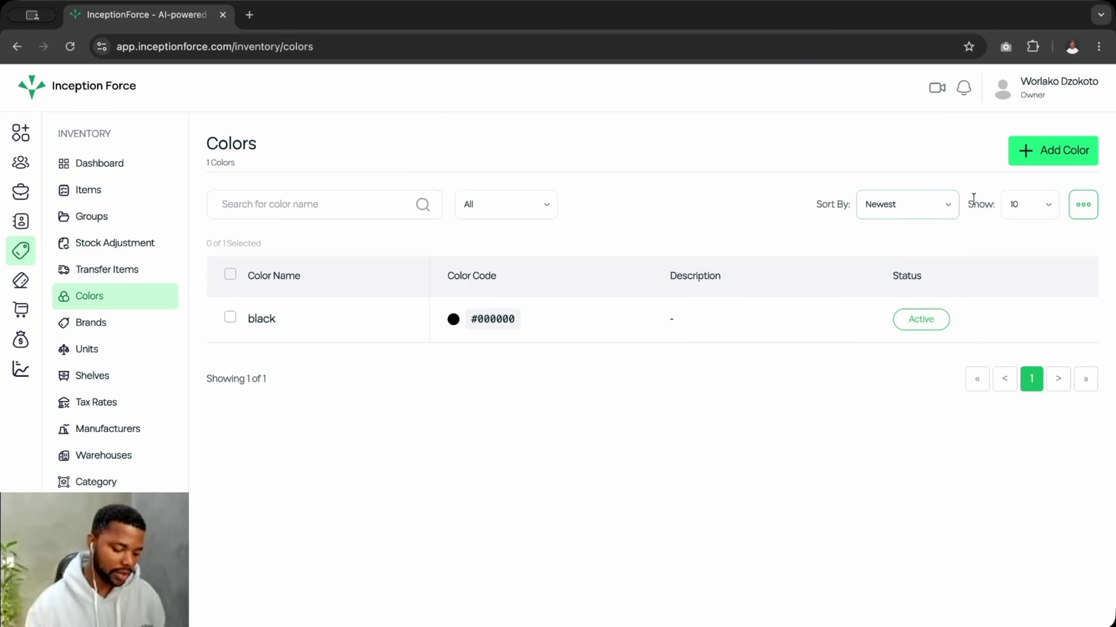
click(1045, 157)
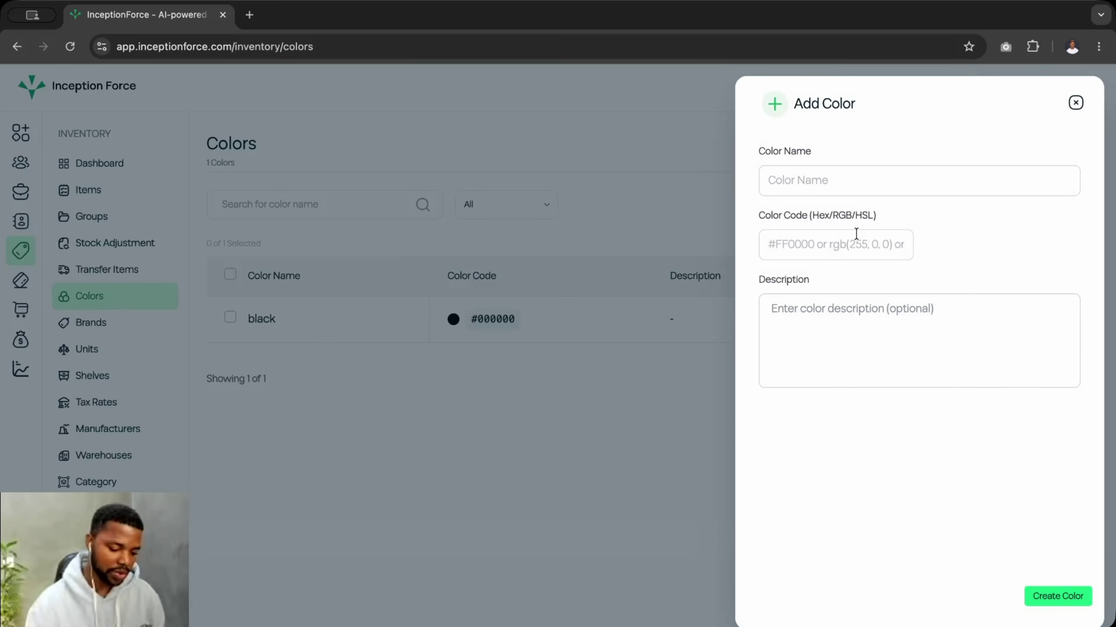
- Enter the colour code #400542, correcting the last digit from 3 to 2
click(832, 189)
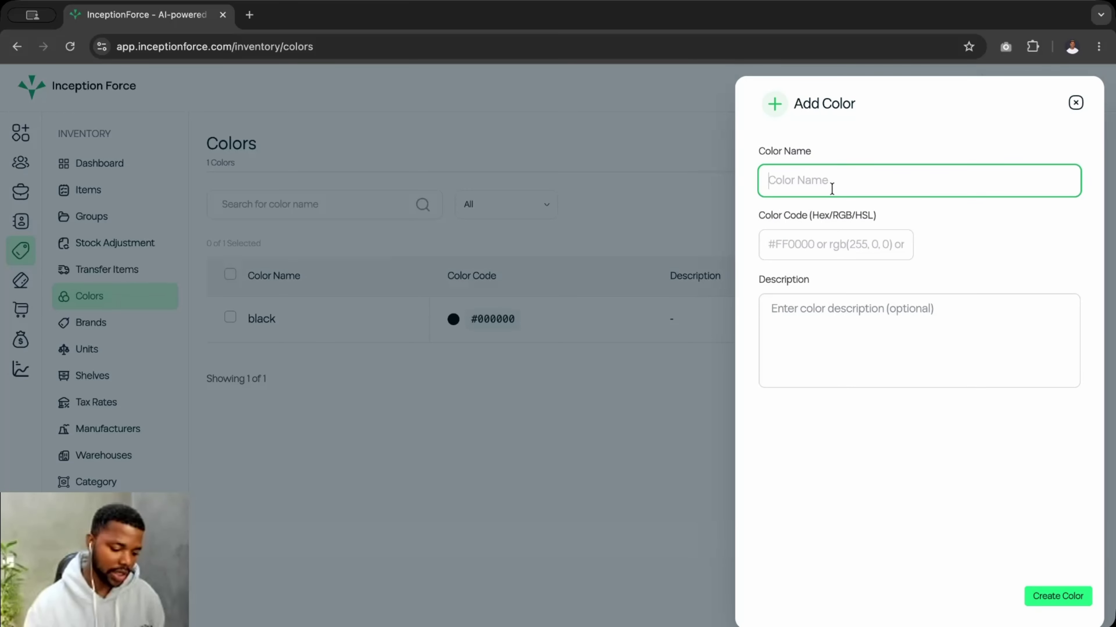
click(799, 253)
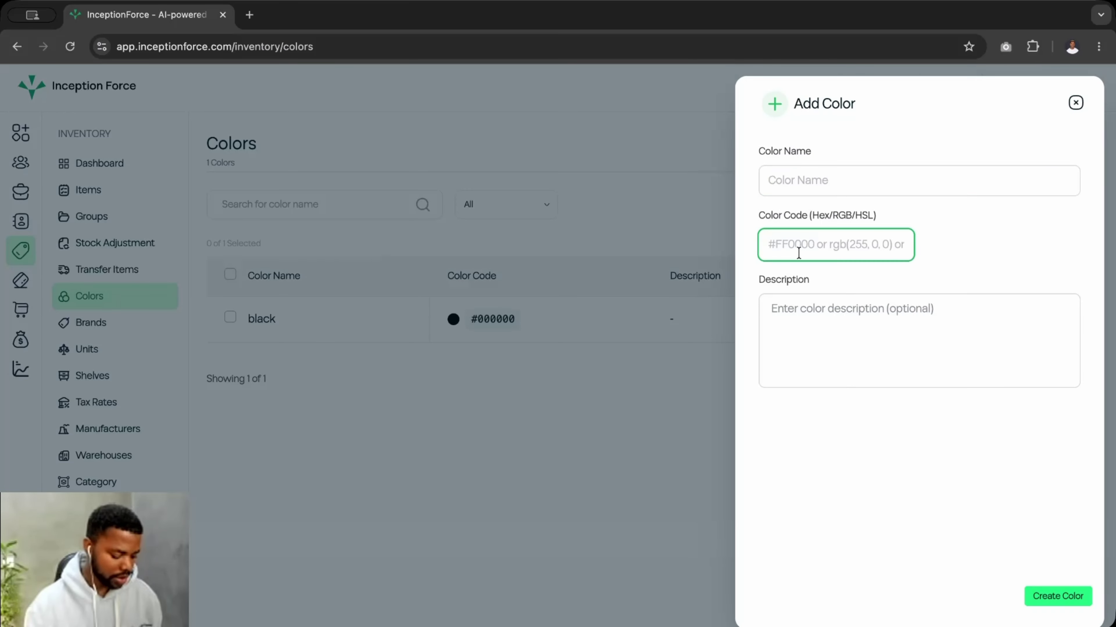
text(#40054)
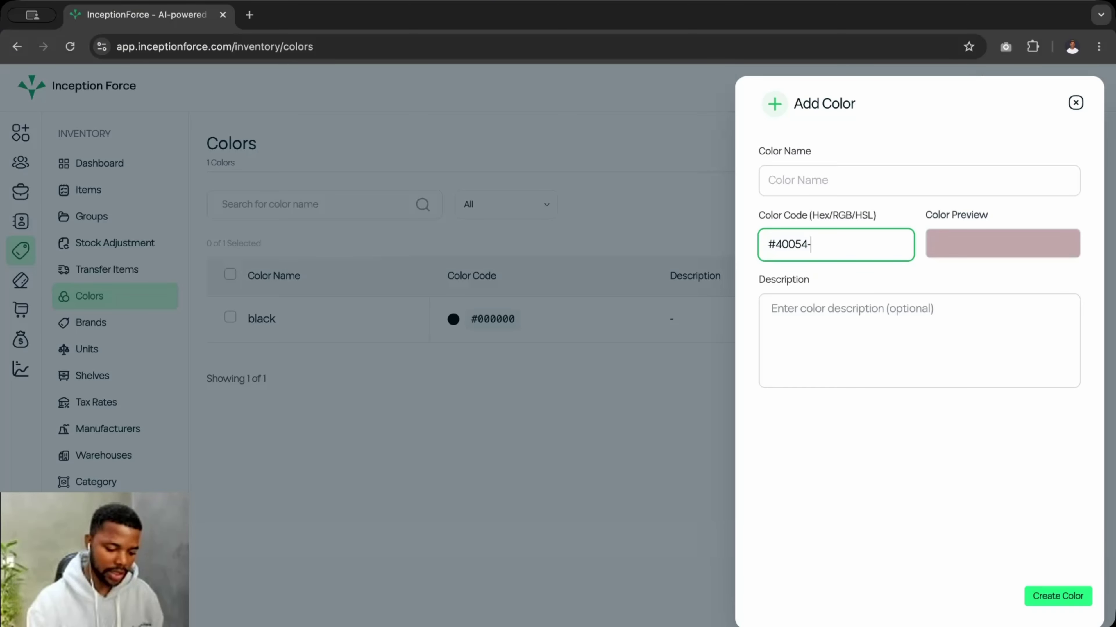
text(3)
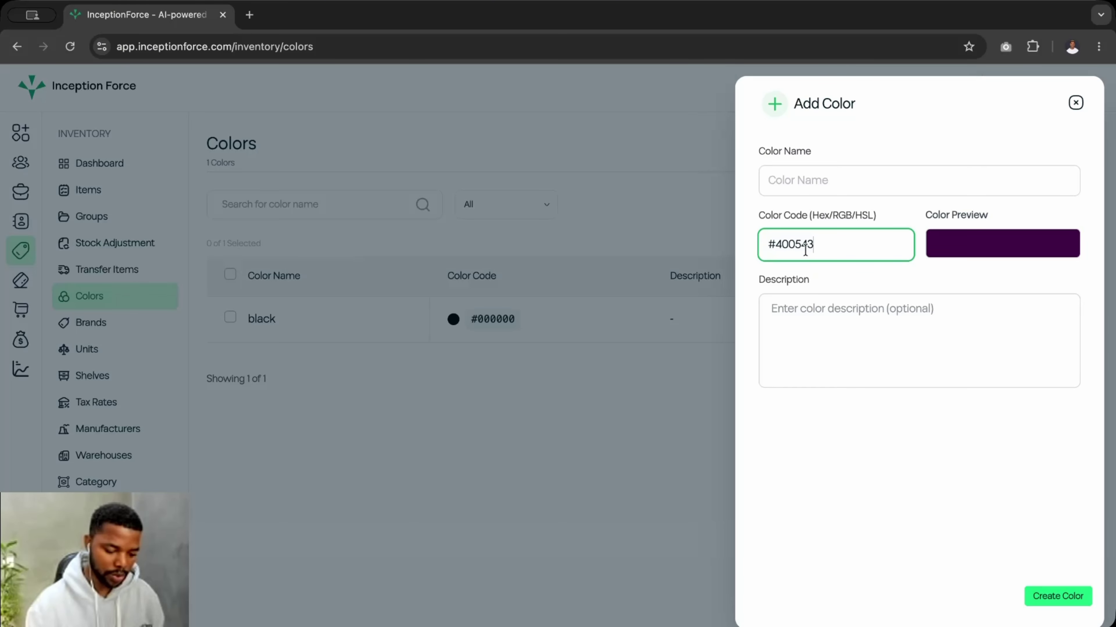
click(802, 182)
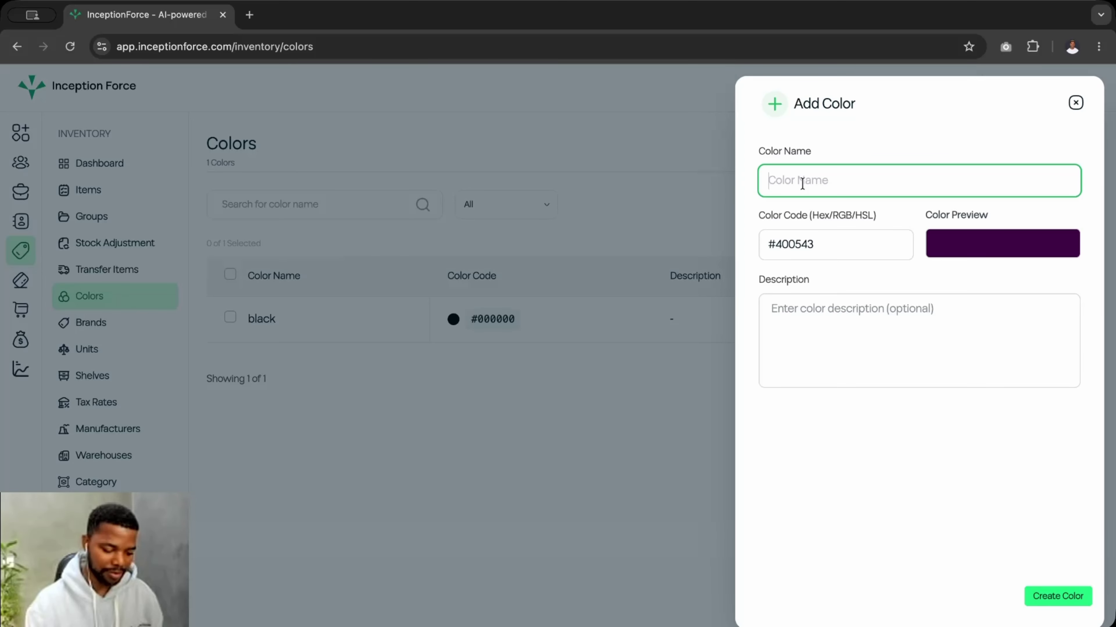
click(811, 244)
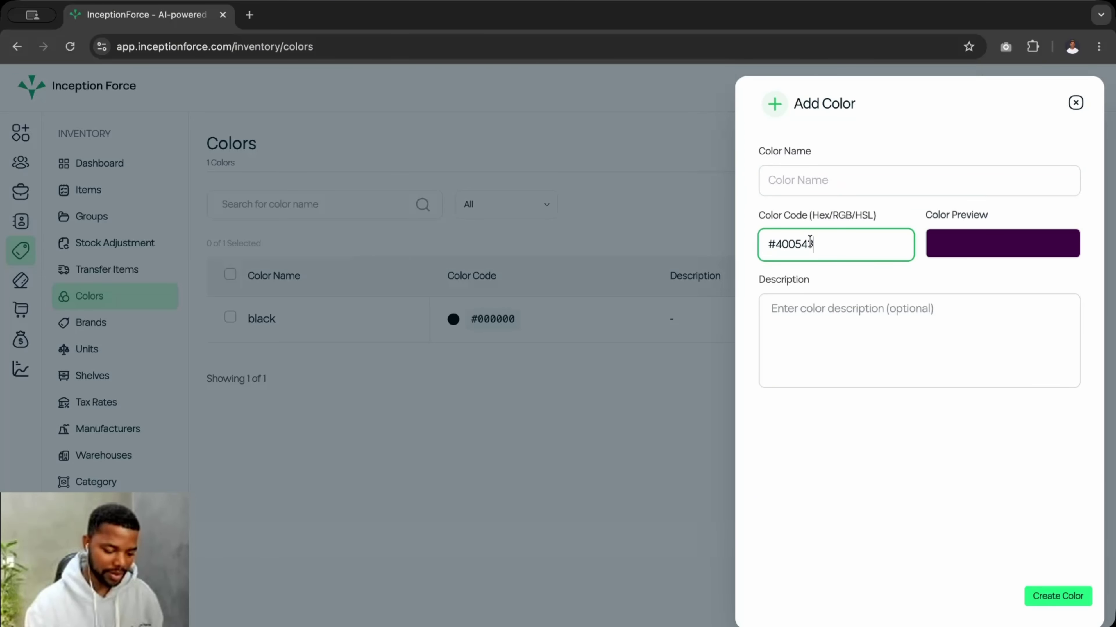
key(BackSpace)
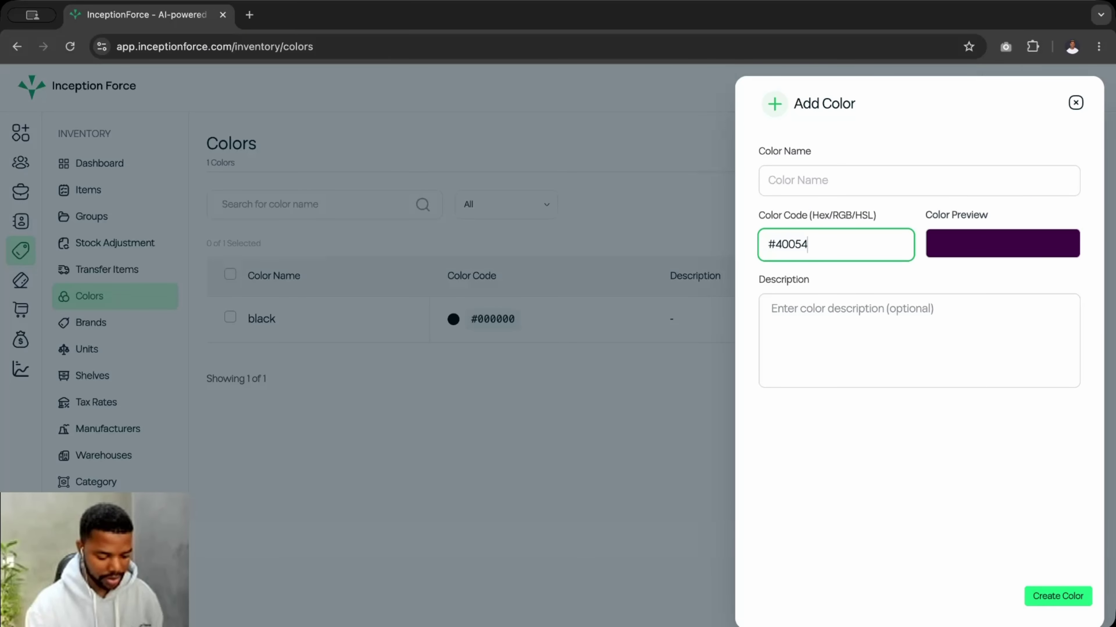
text(2)
- Type the colour's name, create the colour, and go to the Brands page
click(799, 187)
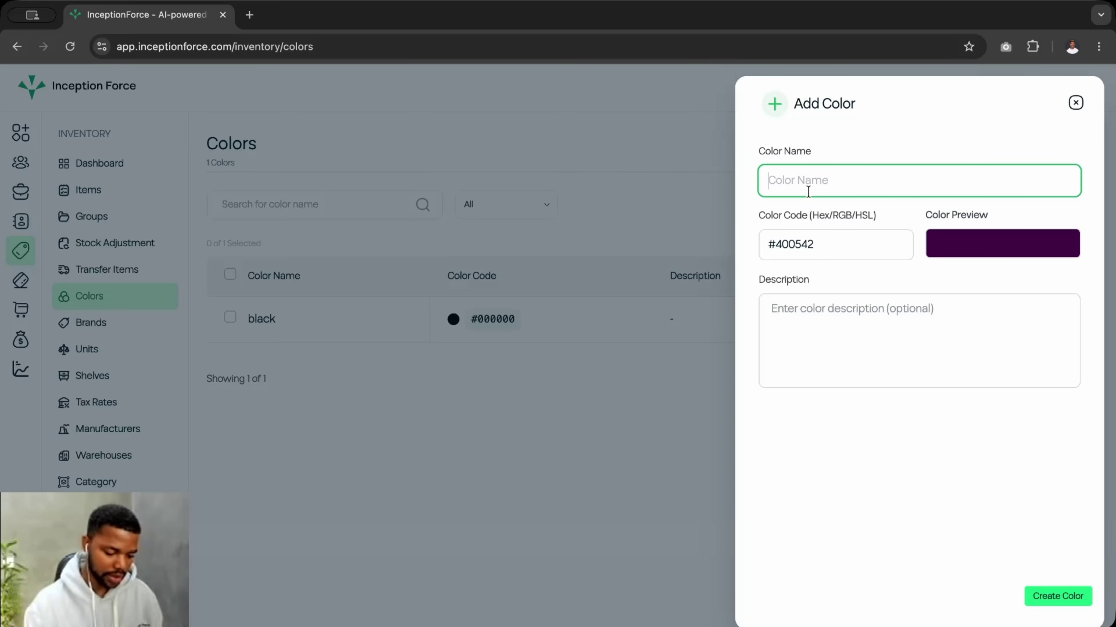
text(SE)
key(BackSpace)
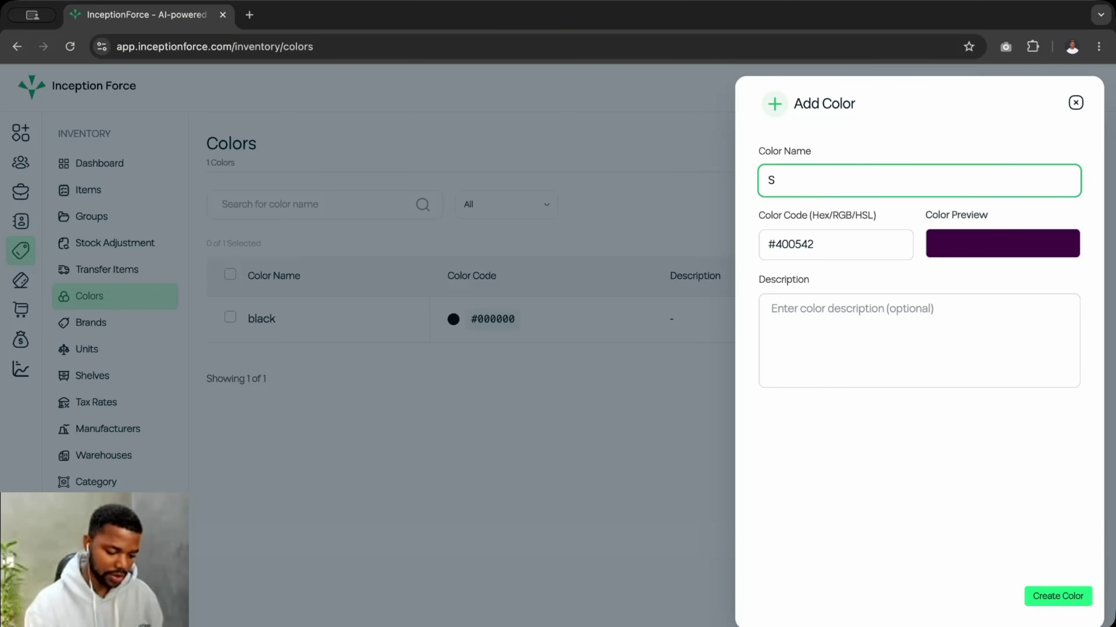
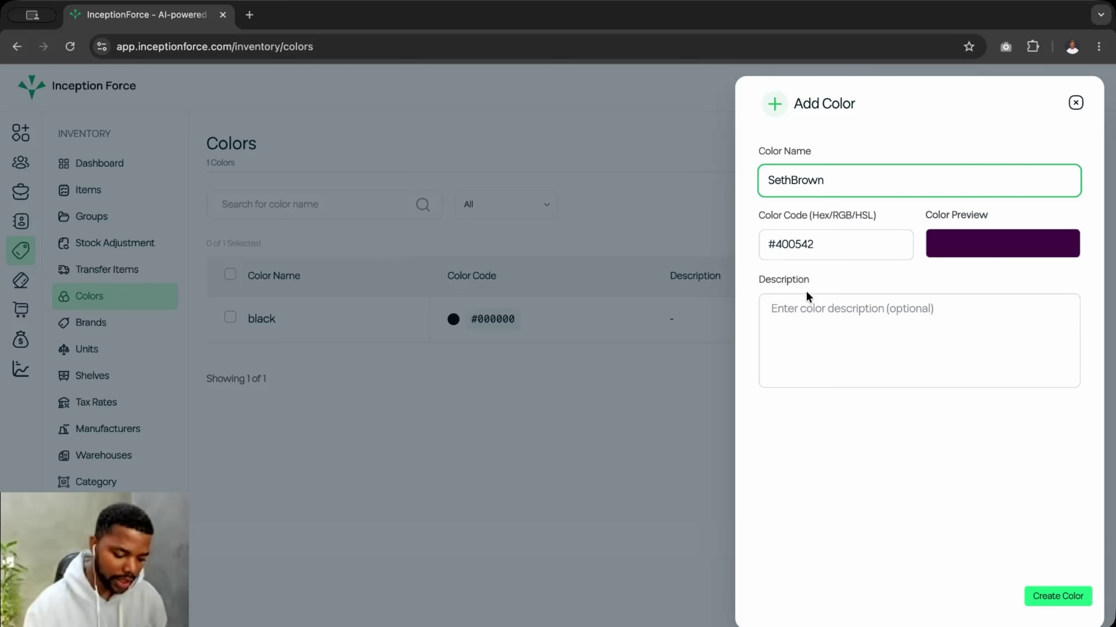
click(803, 302)
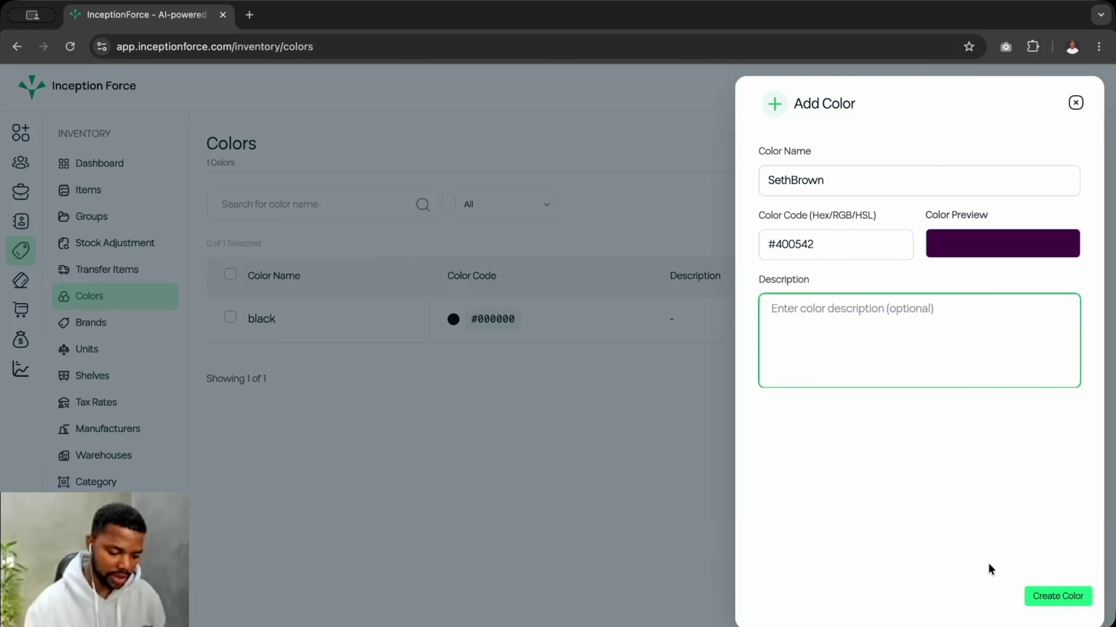
click(1048, 605)
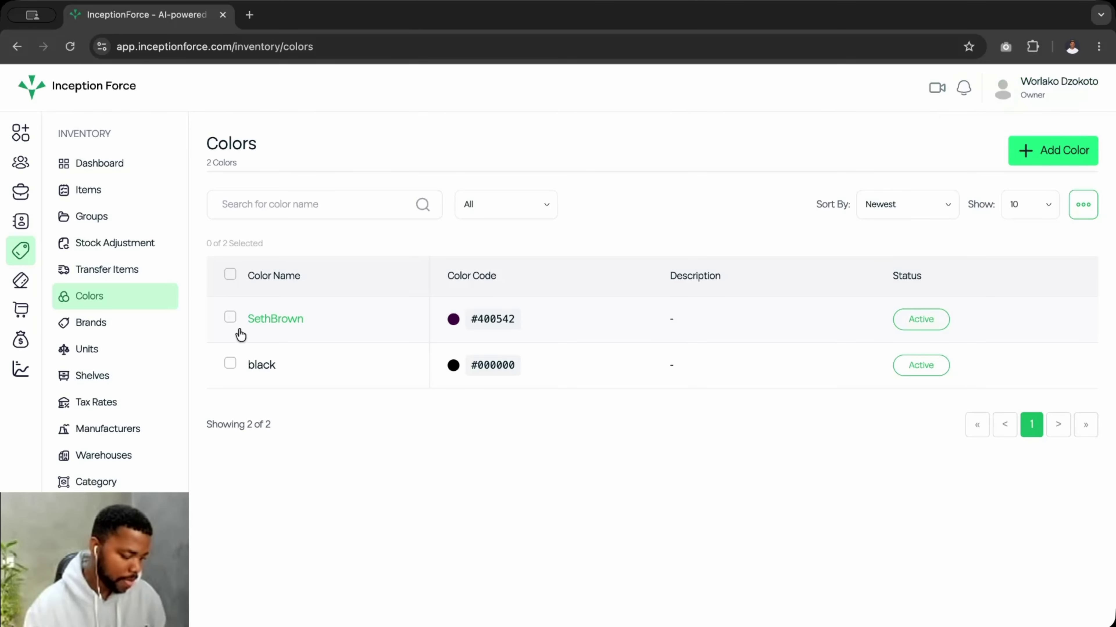
click(105, 332)
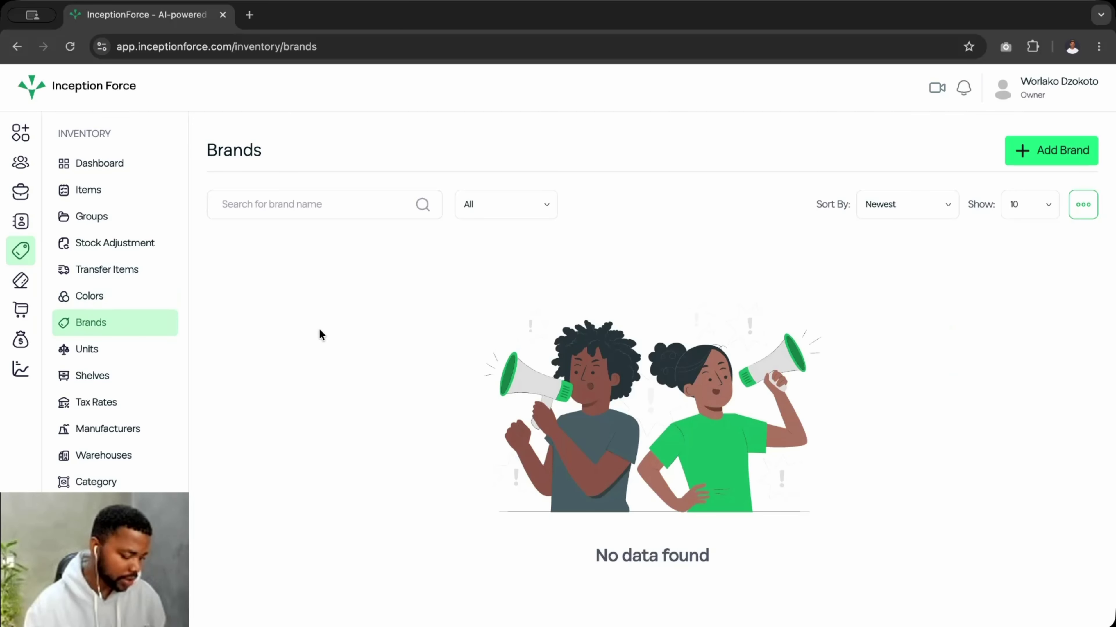
click(1052, 152)
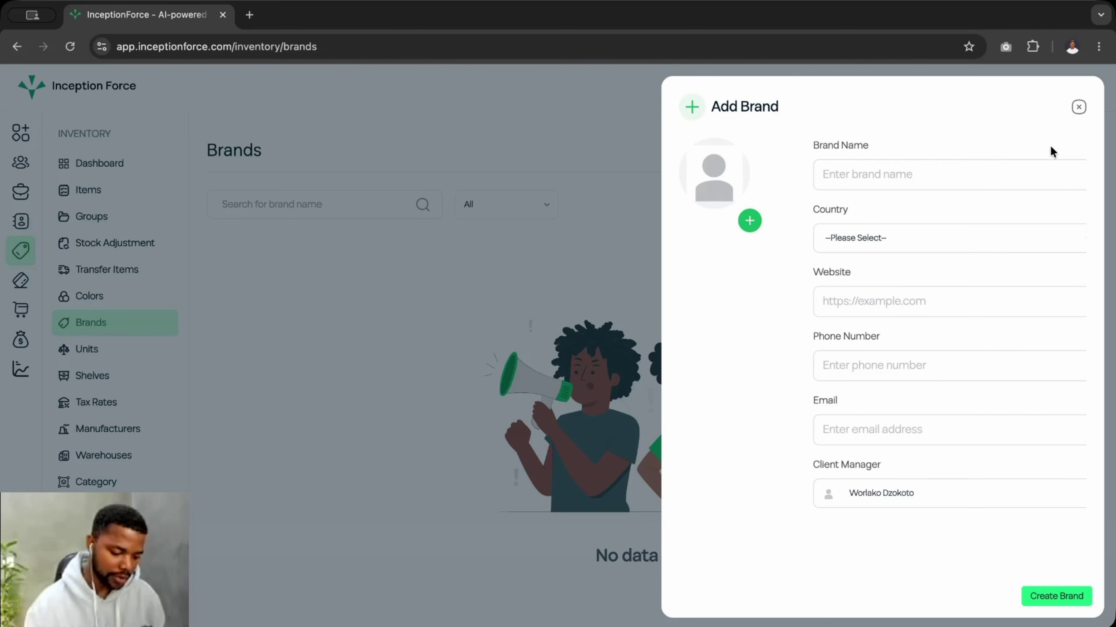
click(864, 181)
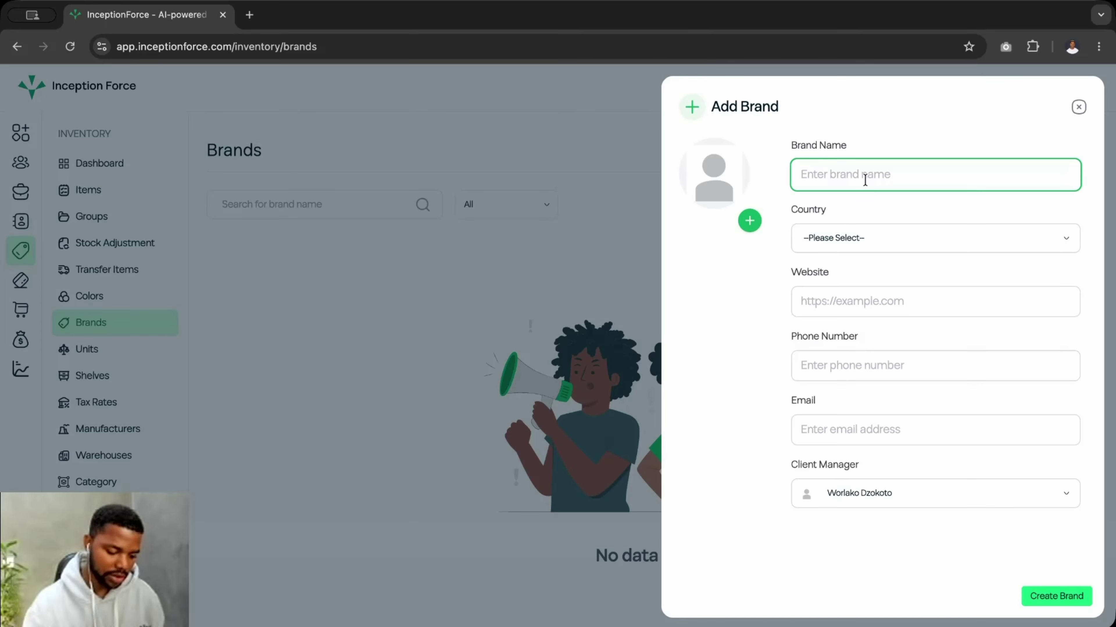
click(811, 237)
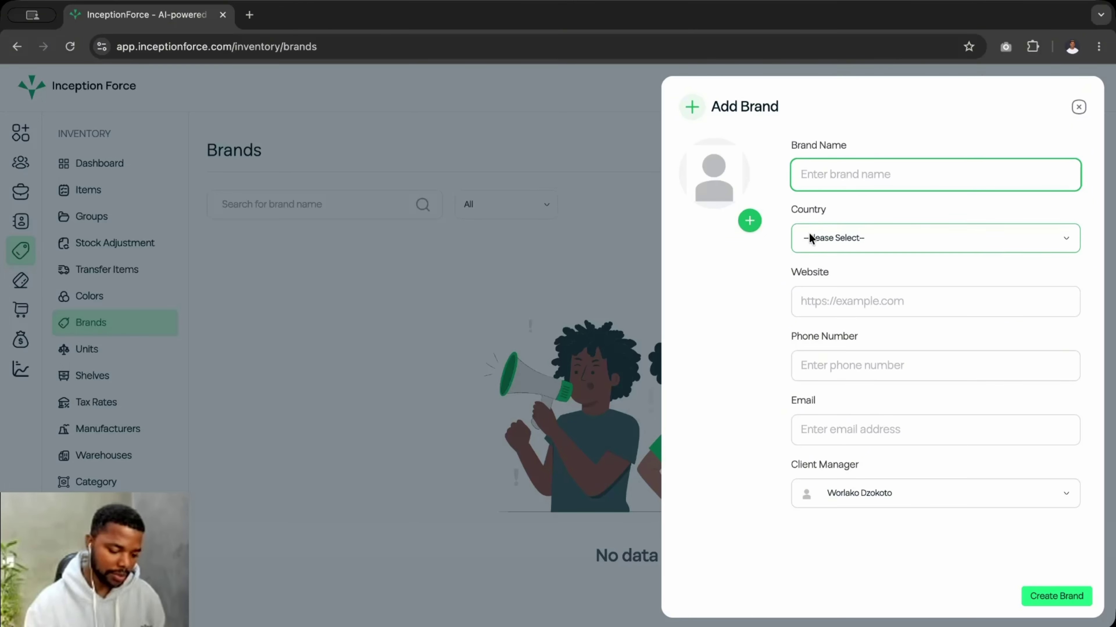
click(855, 202)
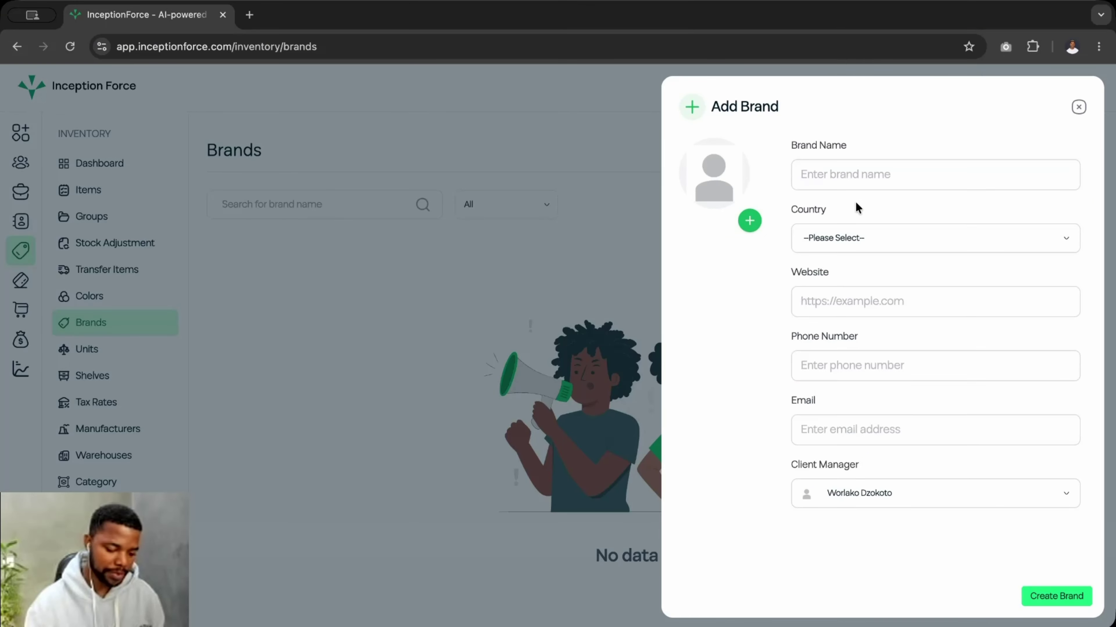
click(873, 308)
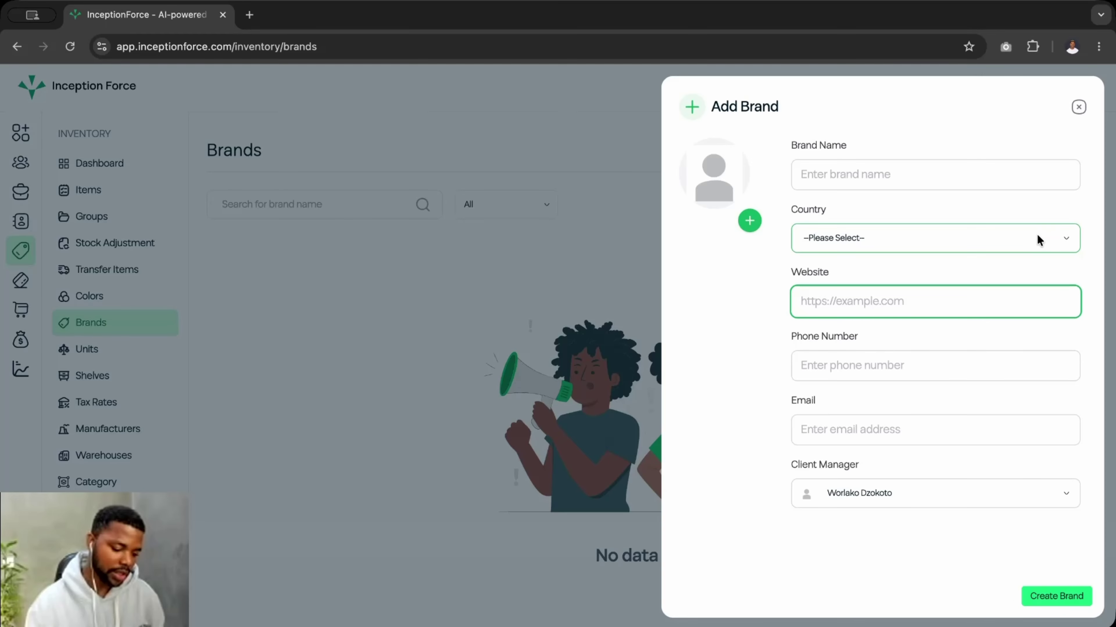
click(1077, 107)
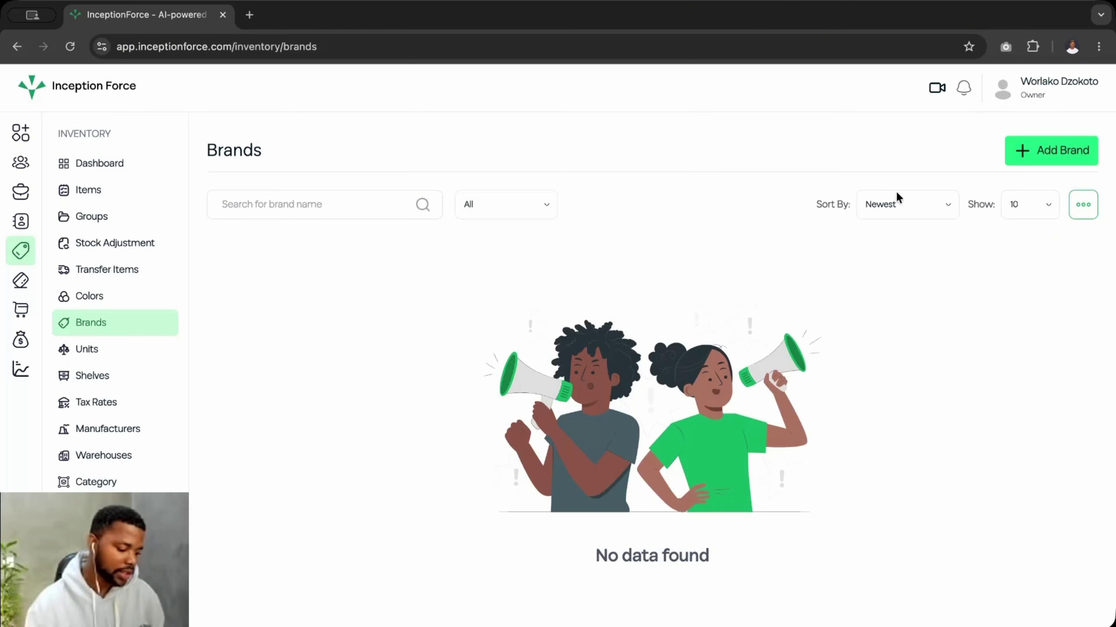
click(79, 349)
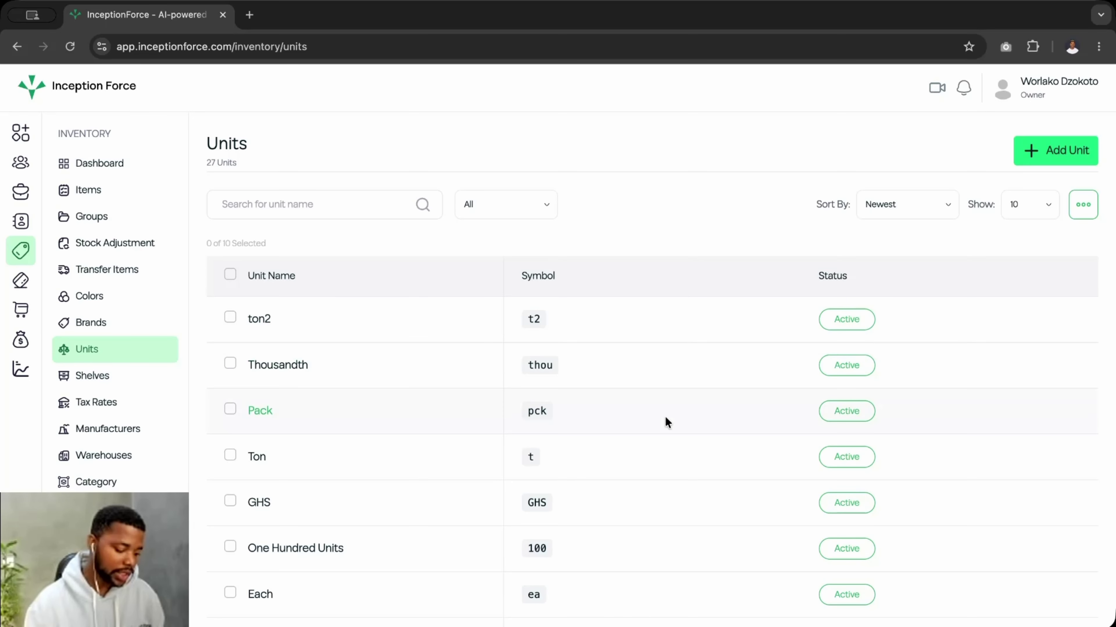
- Show 40 units per page so all 27 units appear, then open the Add Unit form
scroll(665, 416, down, 5)
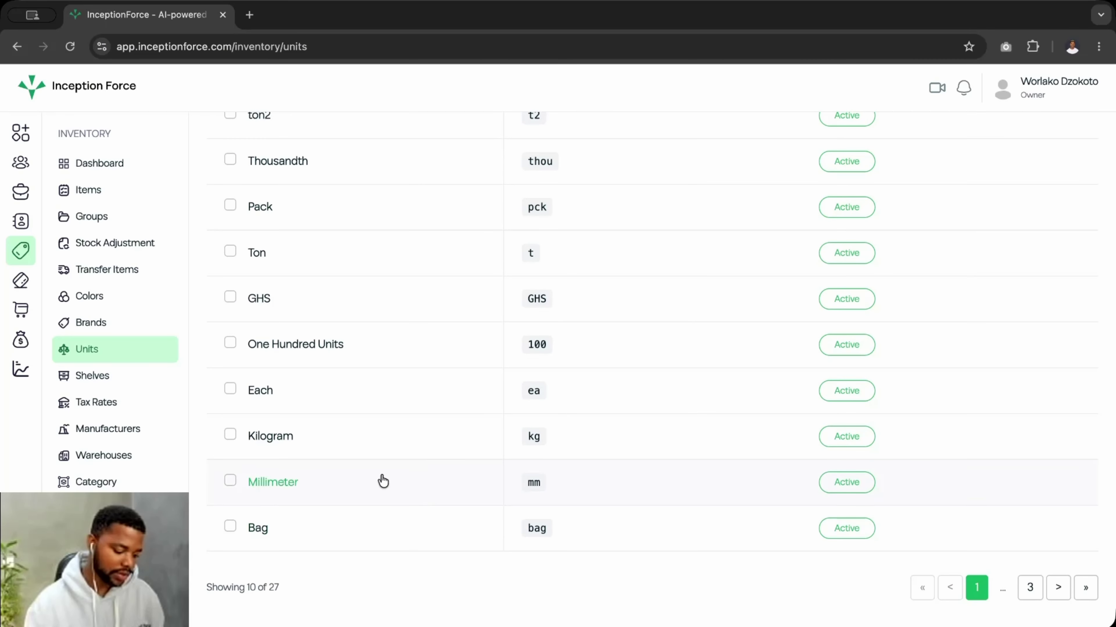
scroll(393, 287, up, 3)
scroll(397, 288, down, 3)
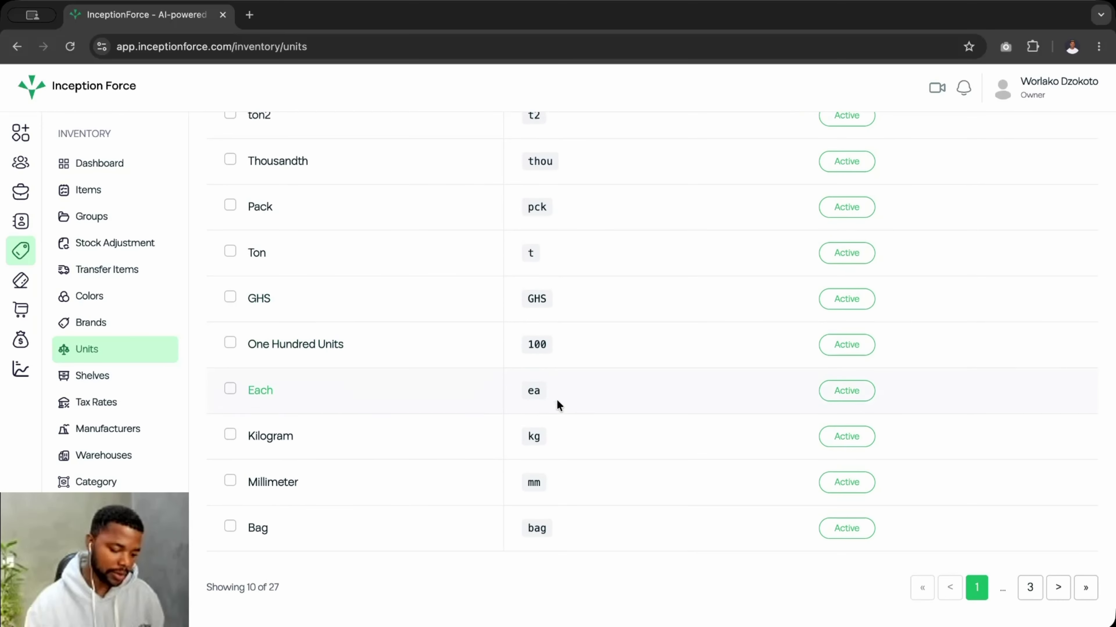
scroll(557, 403, up, 5)
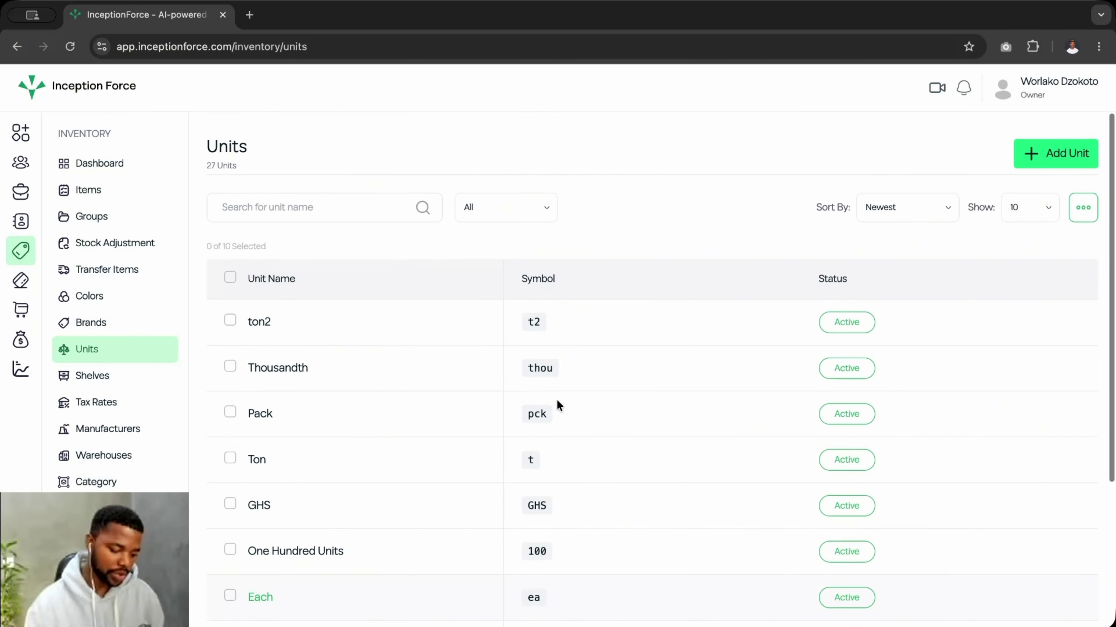
click(1049, 203)
click(1018, 369)
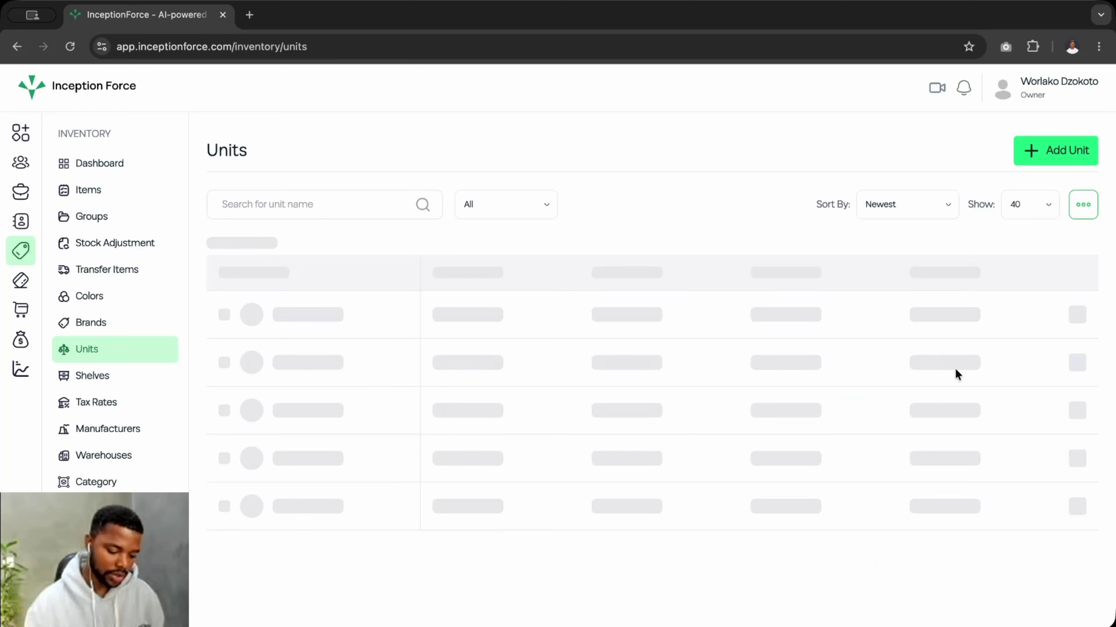
scroll(675, 407, down, 8)
scroll(676, 405, down, 15)
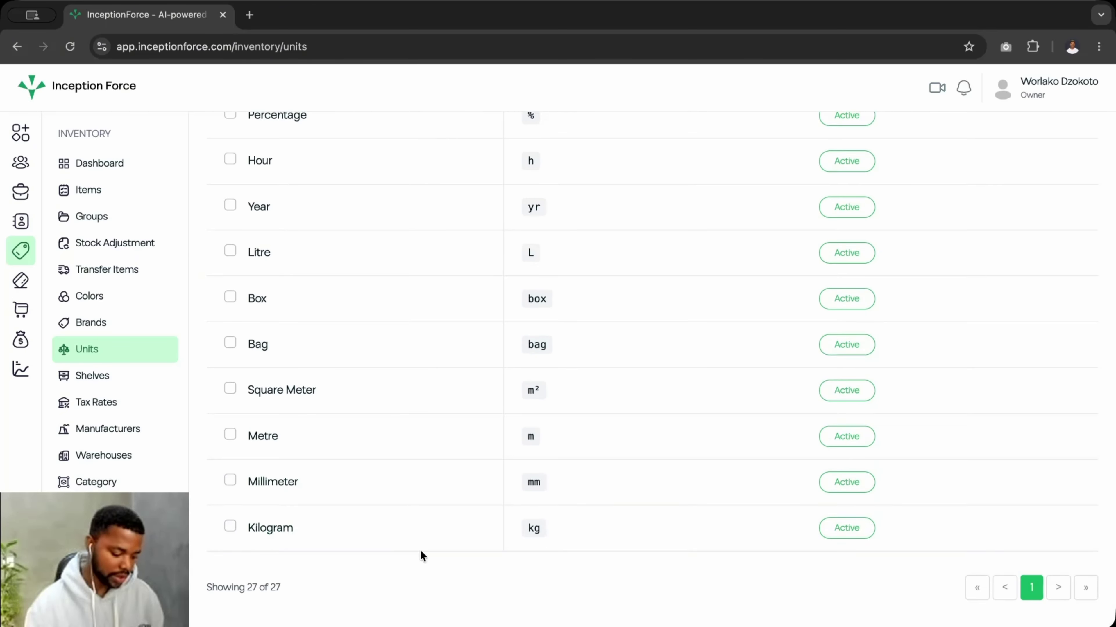
scroll(420, 534, up, 13)
scroll(419, 534, up, 7)
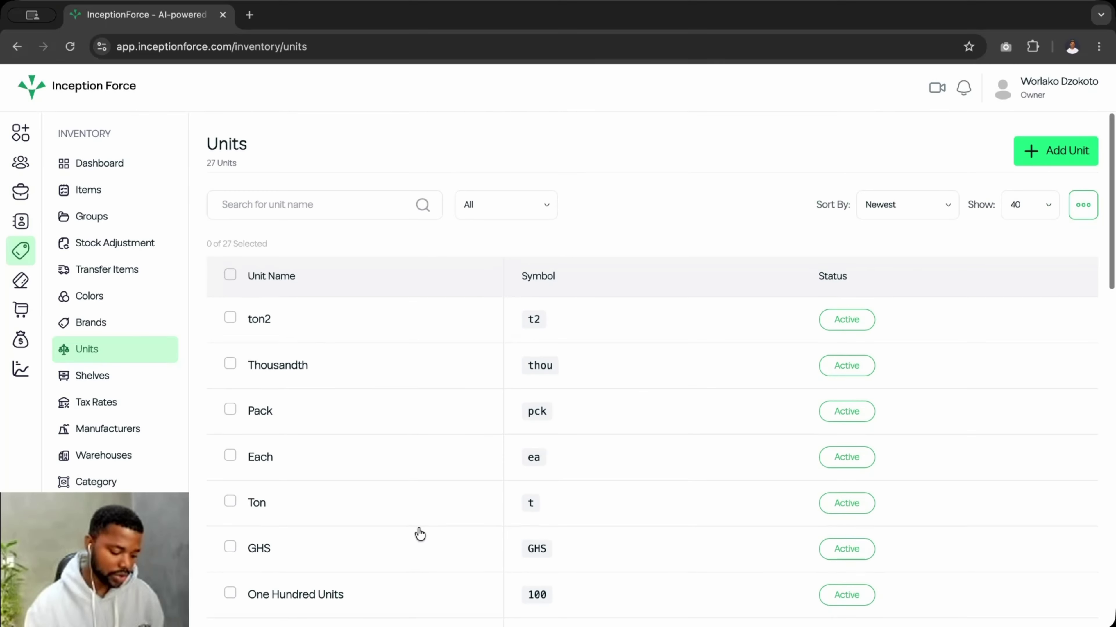
click(1070, 162)
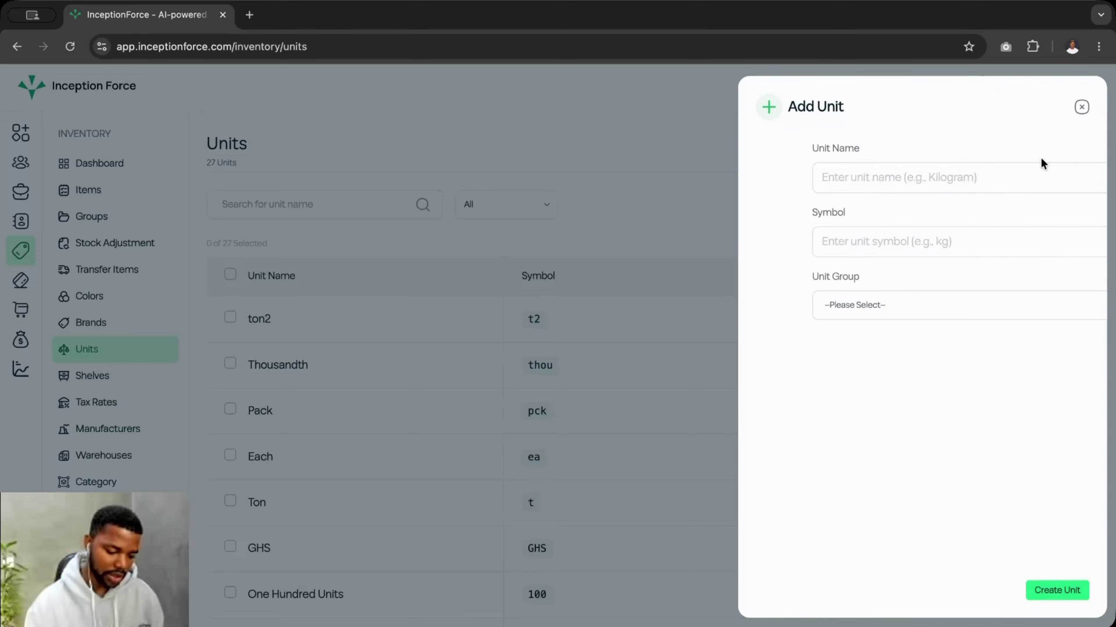
- Enter unit name 'KG 10' and symbol 'kg10', replacing the mistyped 'sqm2'
click(825, 182)
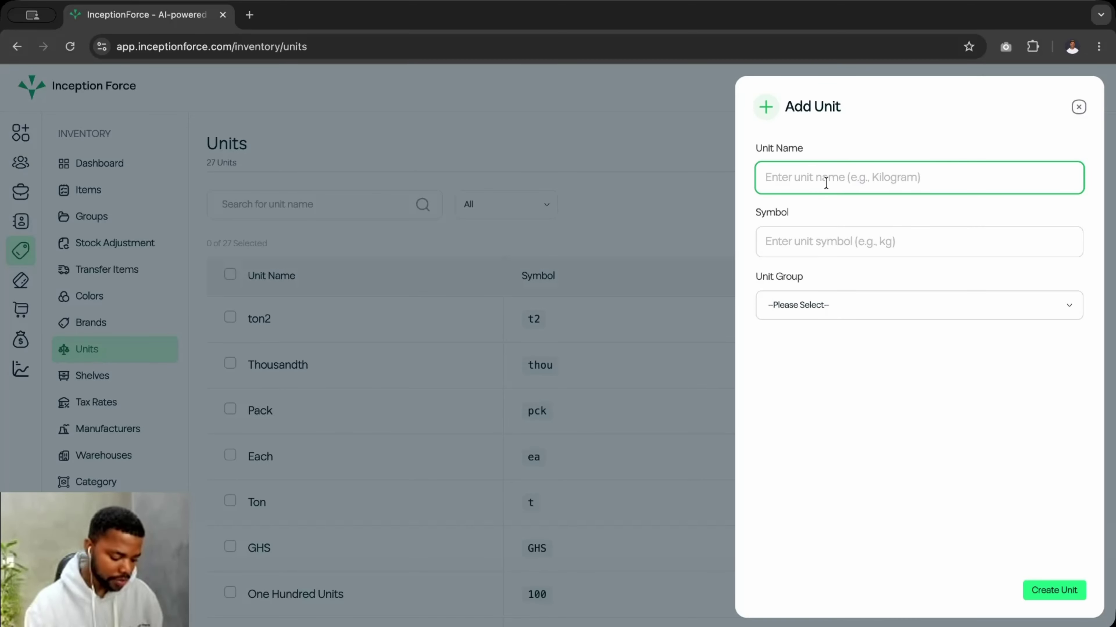
text(sq)
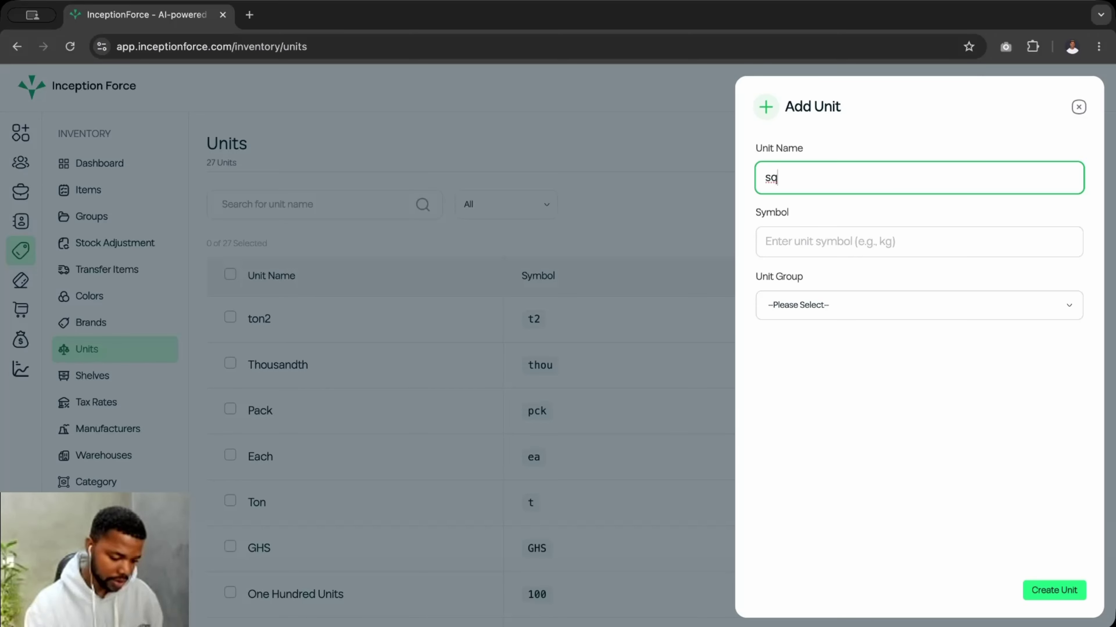
text(m)
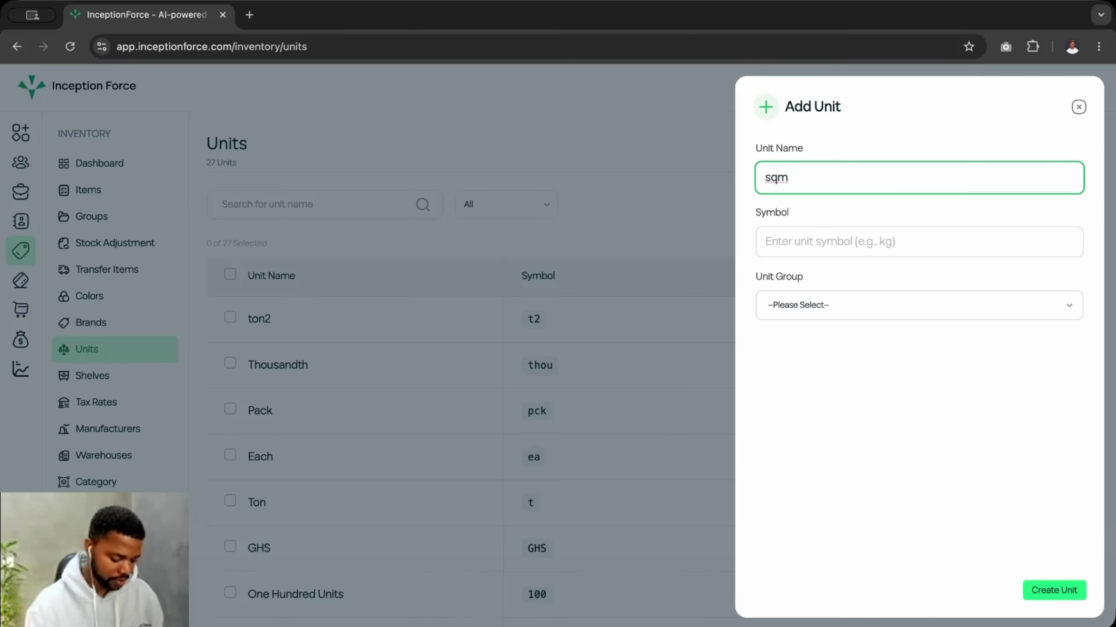
text(2)
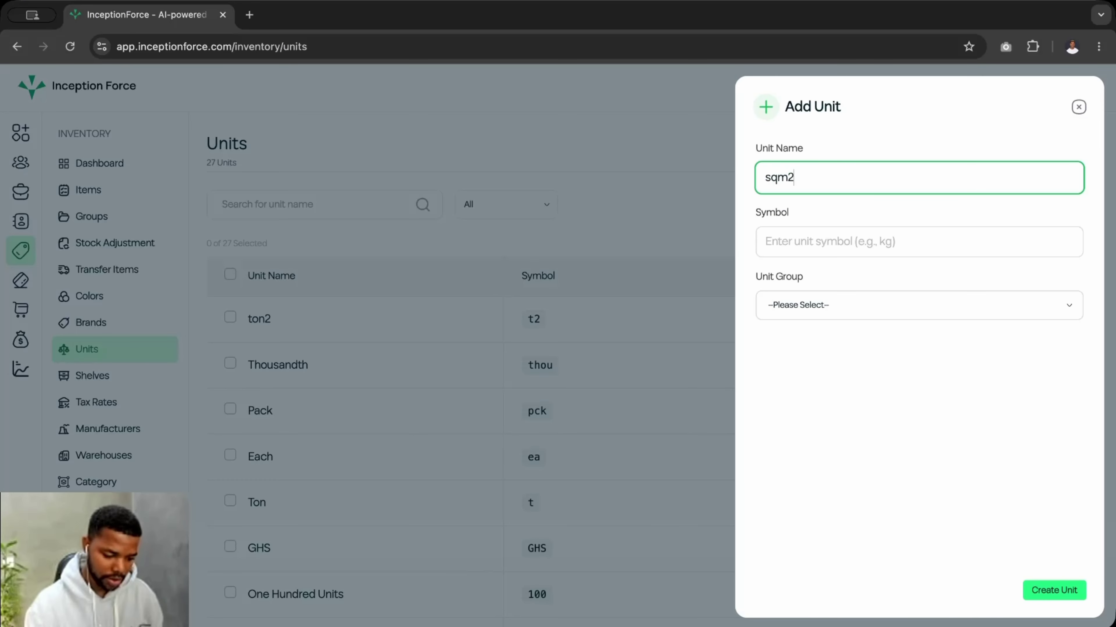
click(804, 242)
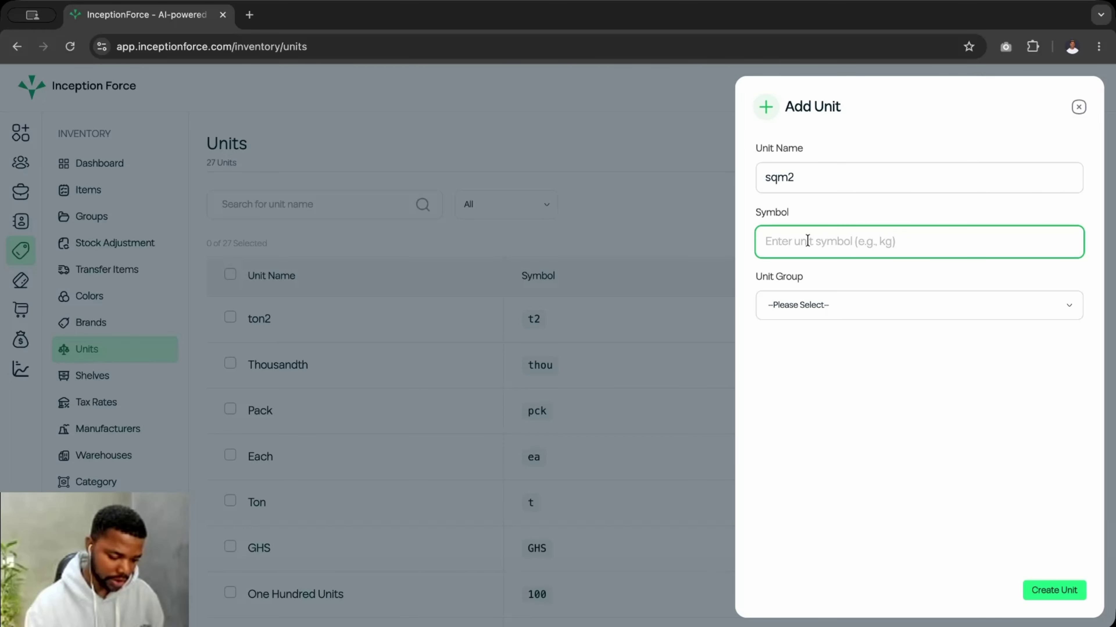
key(shift+Tab)
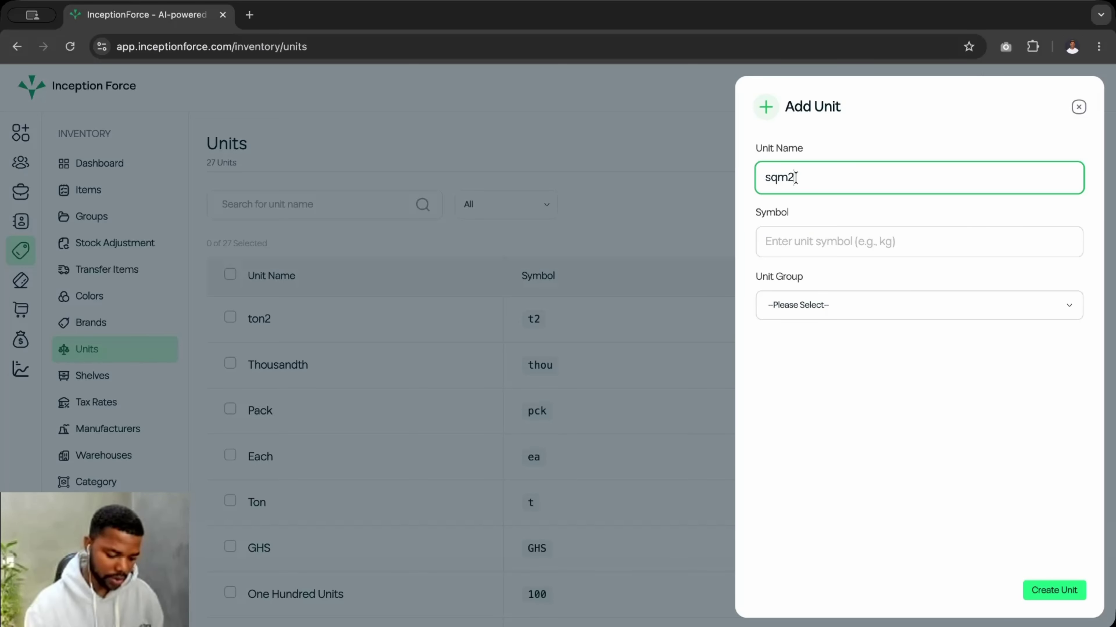
key(BackSpace)
key(BackSpace)
key(BackSpace)
key(BackSpace)
text(kg)
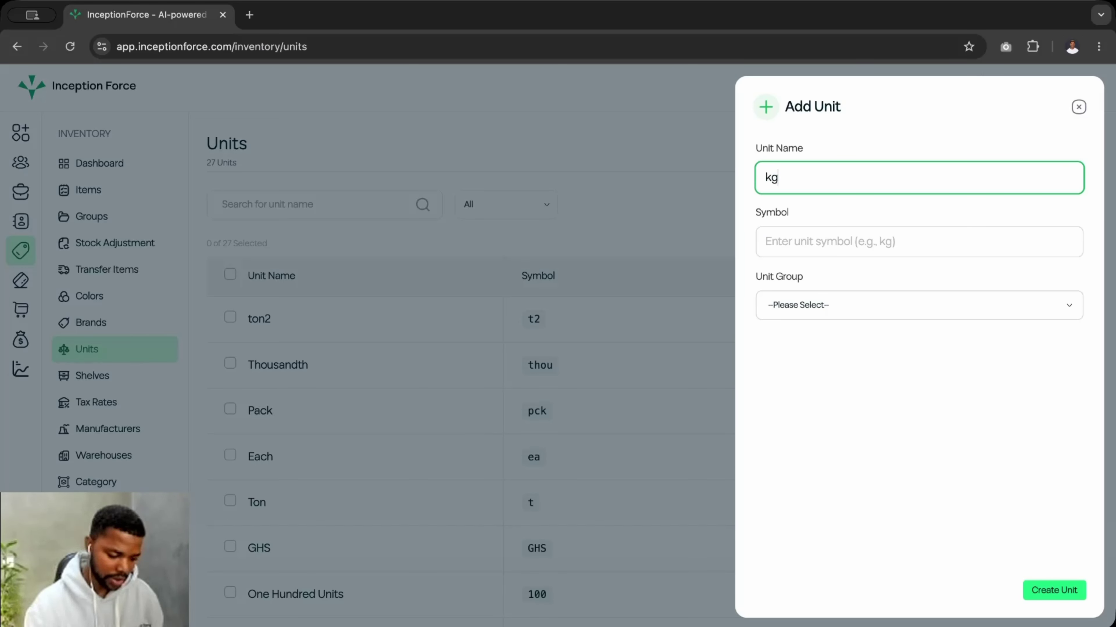
text(10)
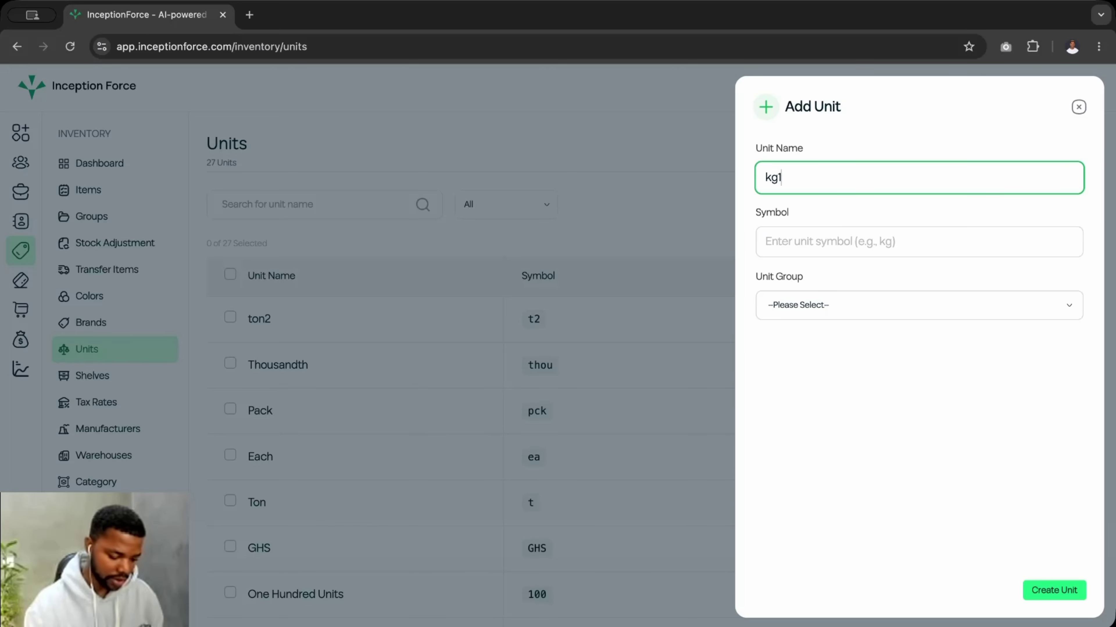
click(764, 237)
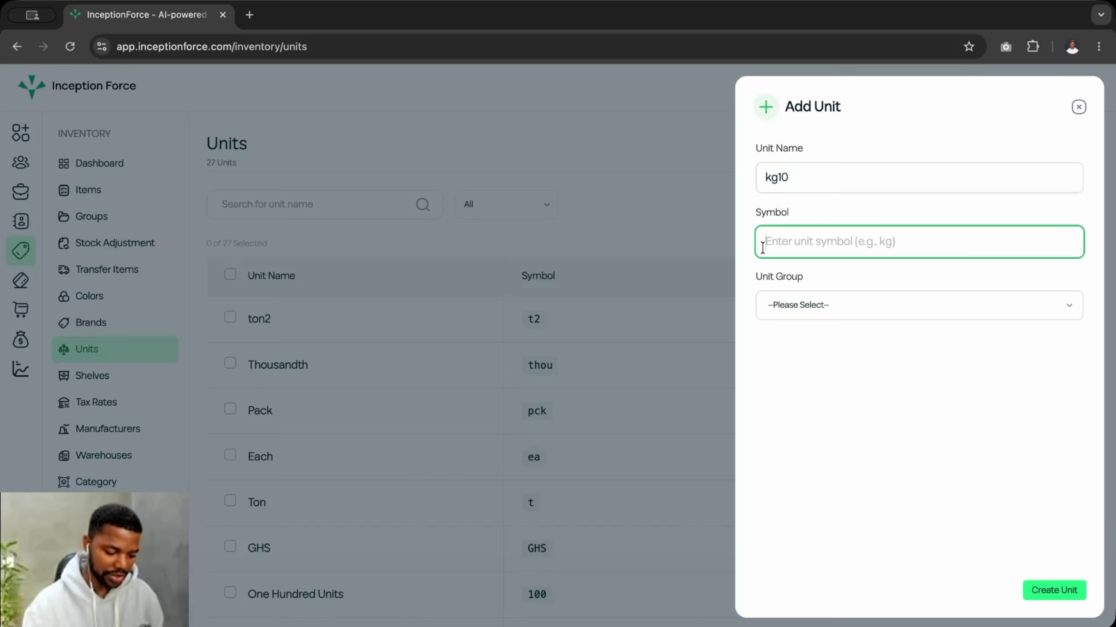
text(kg1)
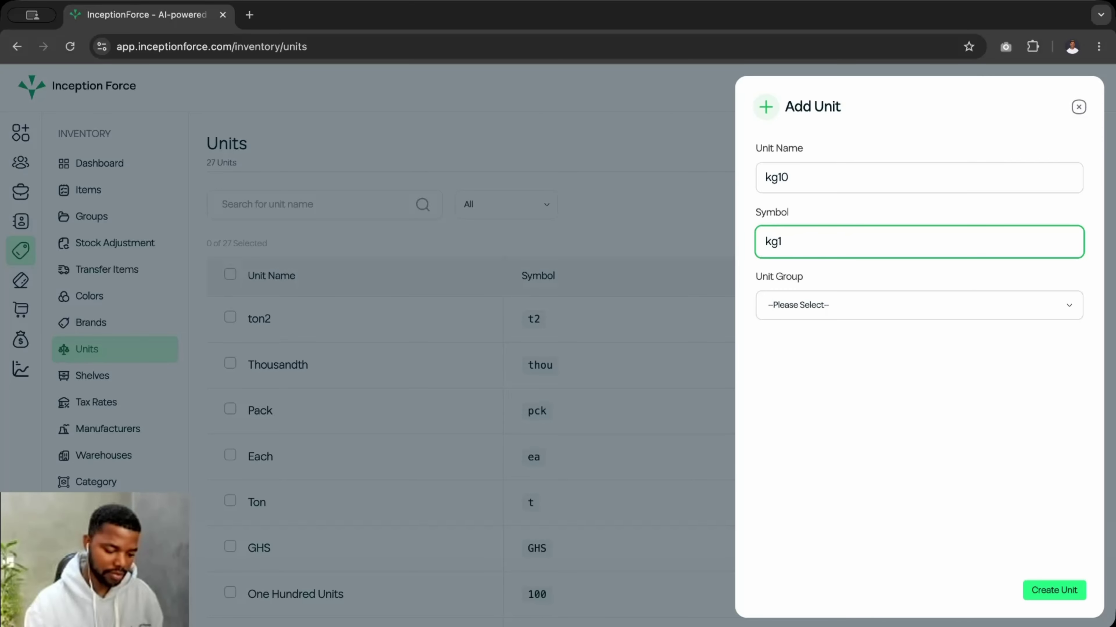
text(0)
click(780, 178)
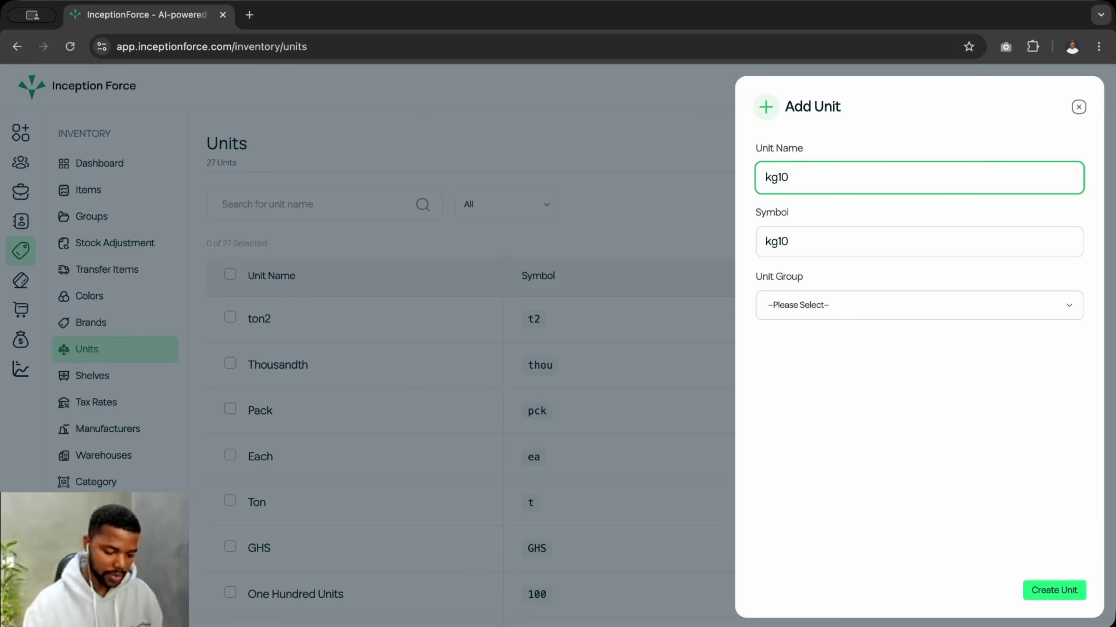
key(BackSpace)
key(BackSpace)
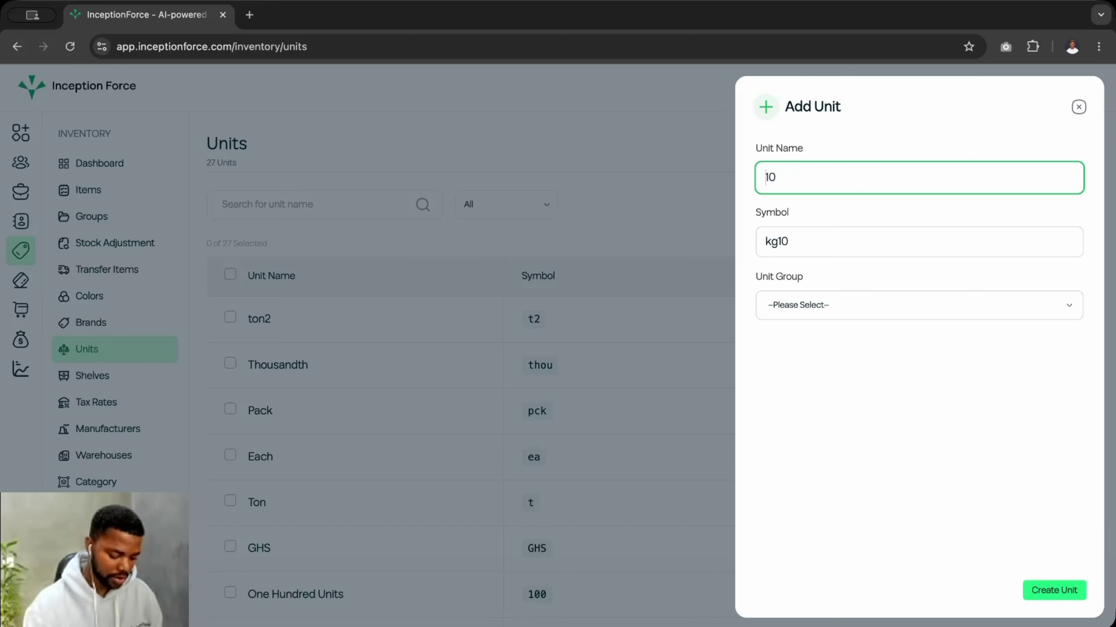
text(KG)
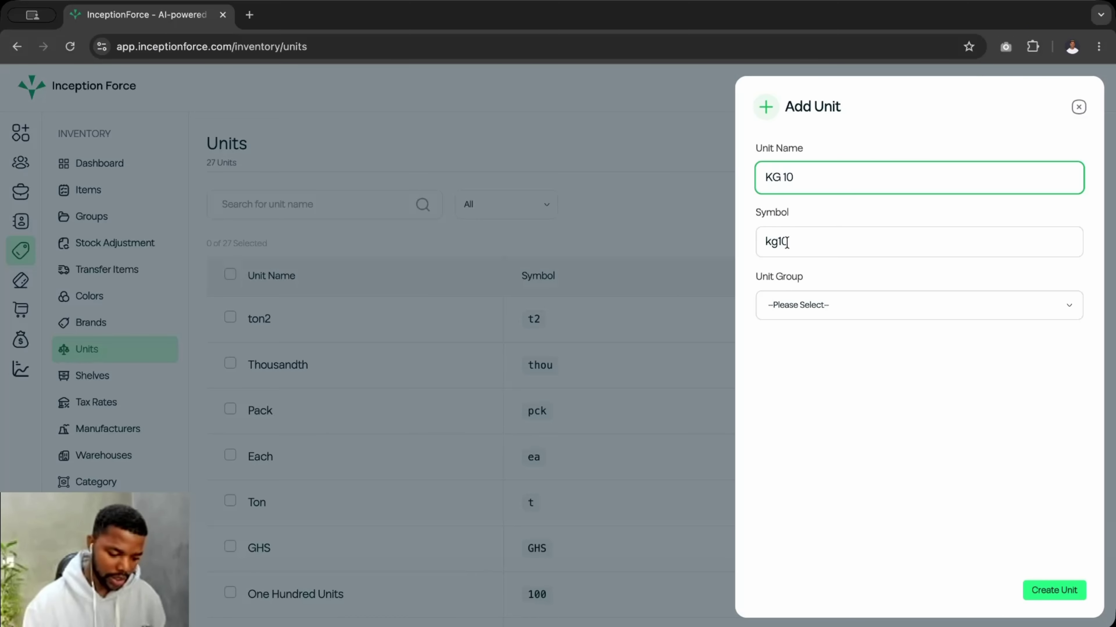
click(786, 243)
- Assign the Weight unit group, create KG 10, view its details, then open Shelves
click(848, 299)
scroll(791, 440, down, 3)
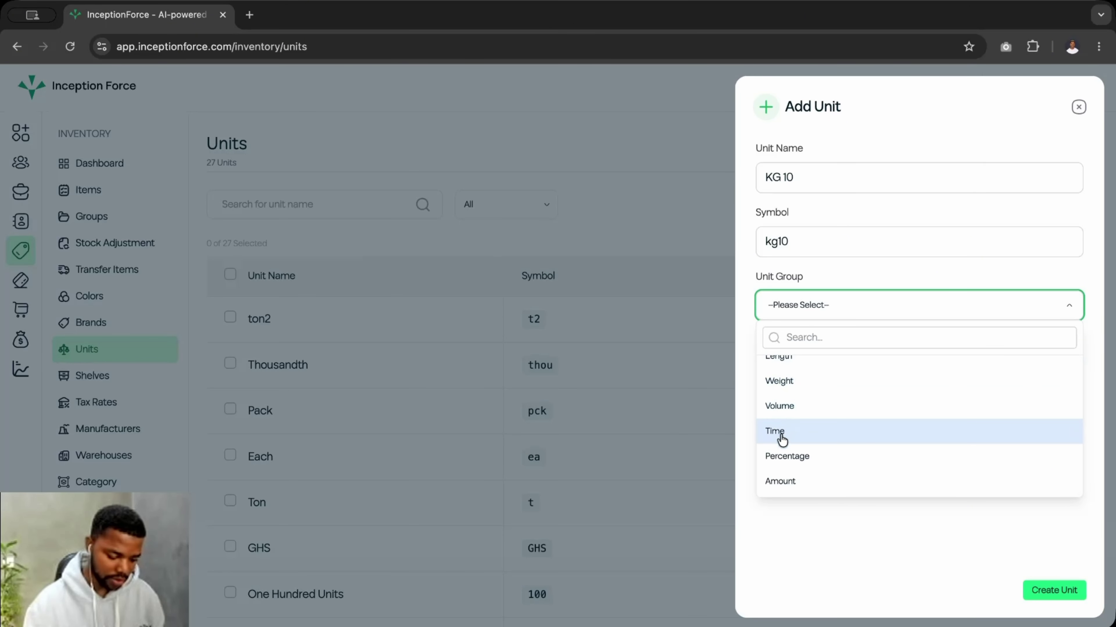
scroll(809, 439, up, 3)
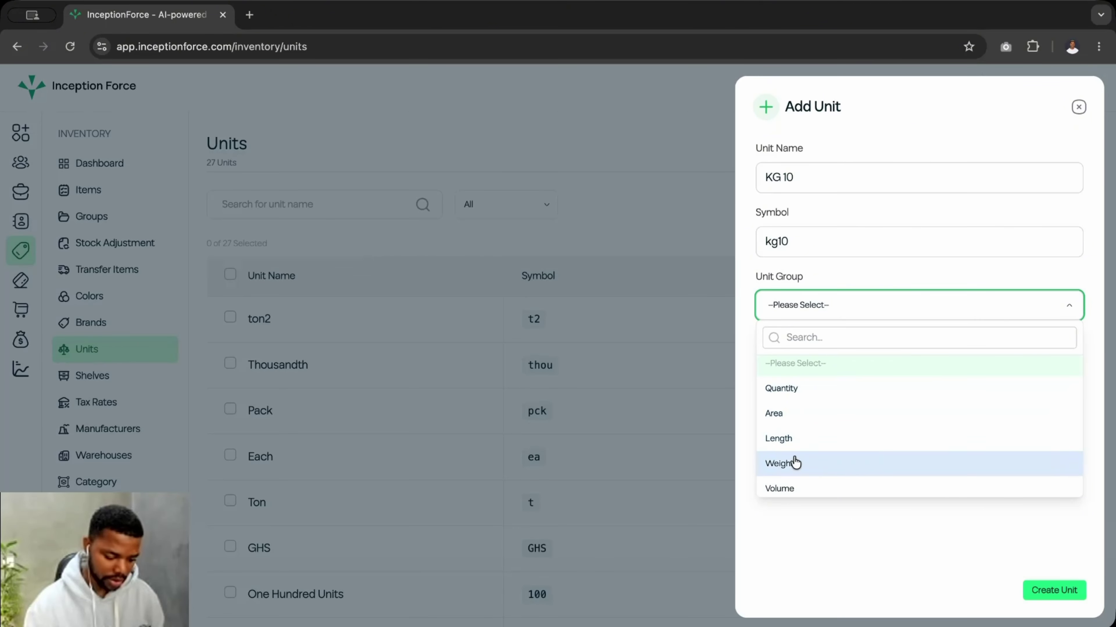
scroll(792, 461, down, 2)
click(817, 409)
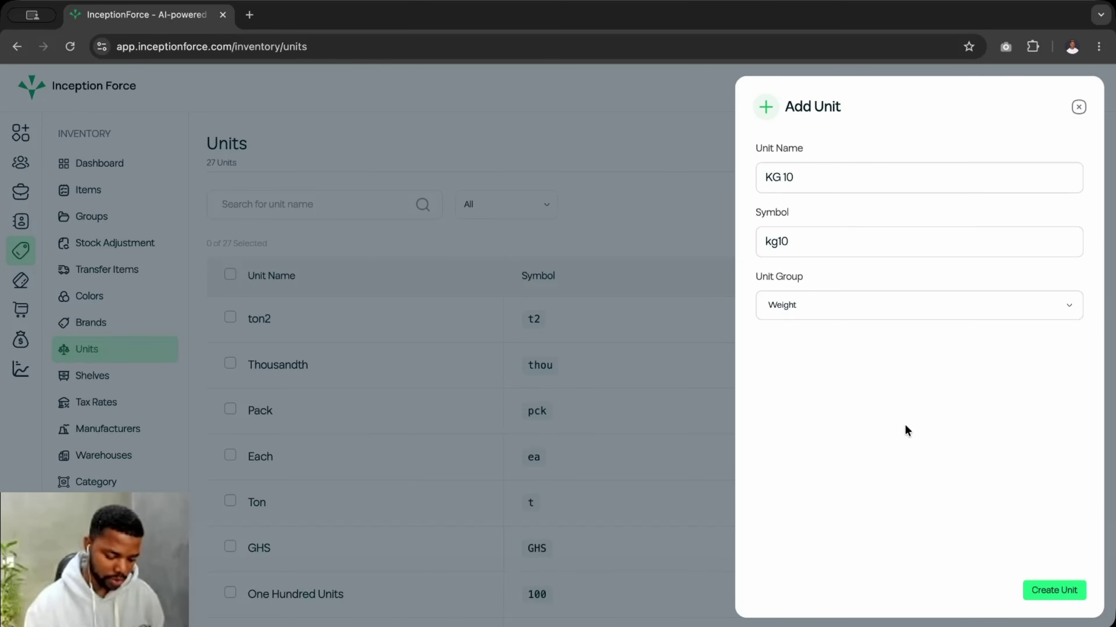
click(1056, 590)
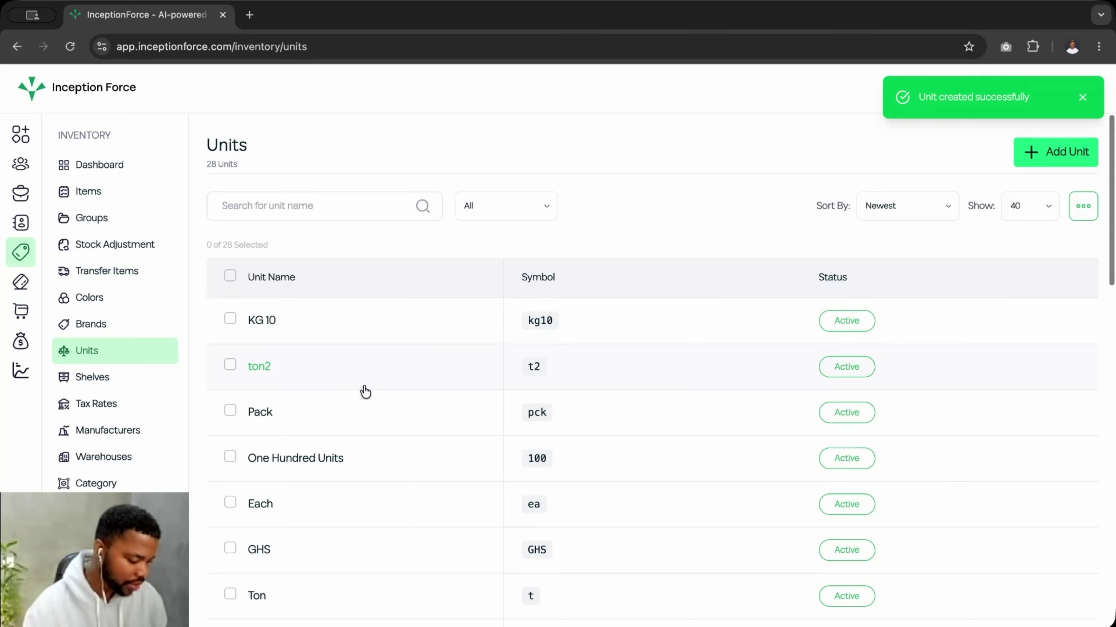
click(263, 323)
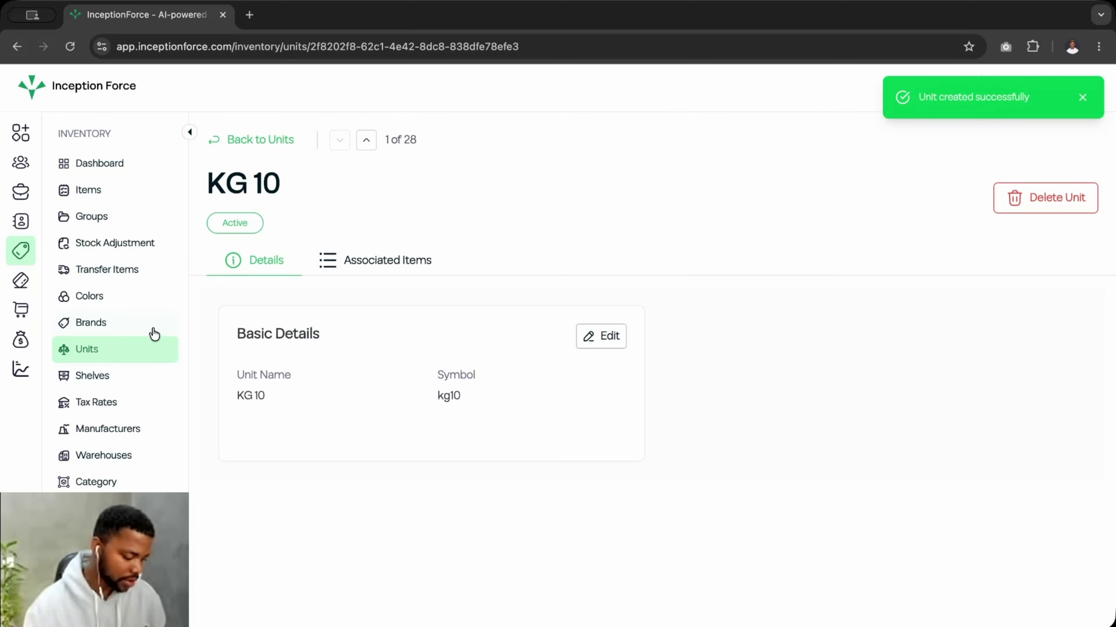
click(89, 382)
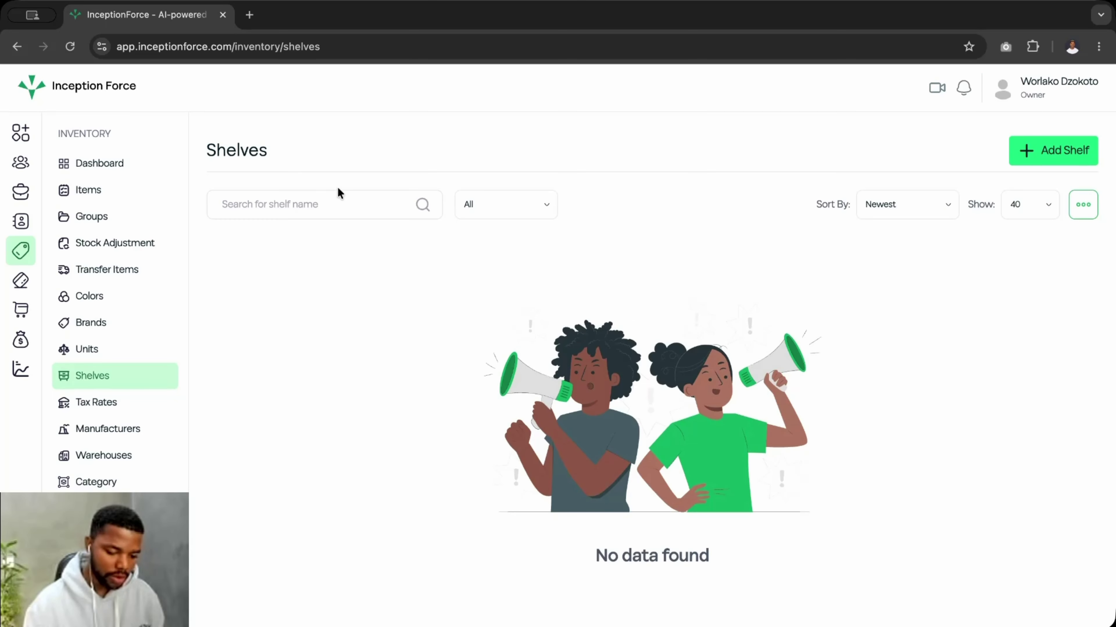
click(1065, 154)
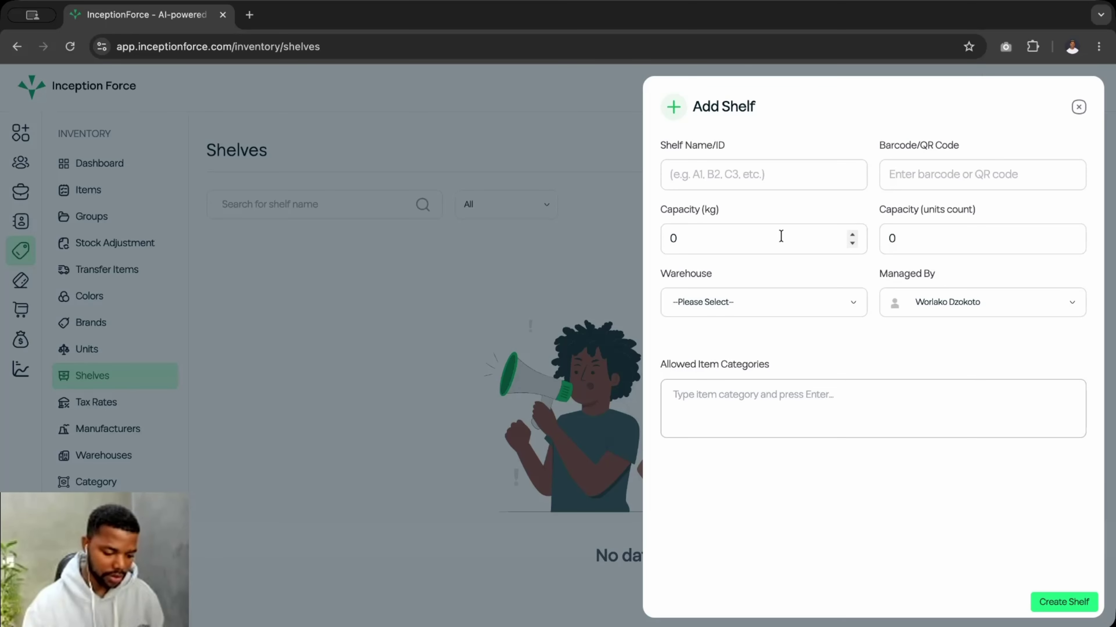
click(771, 179)
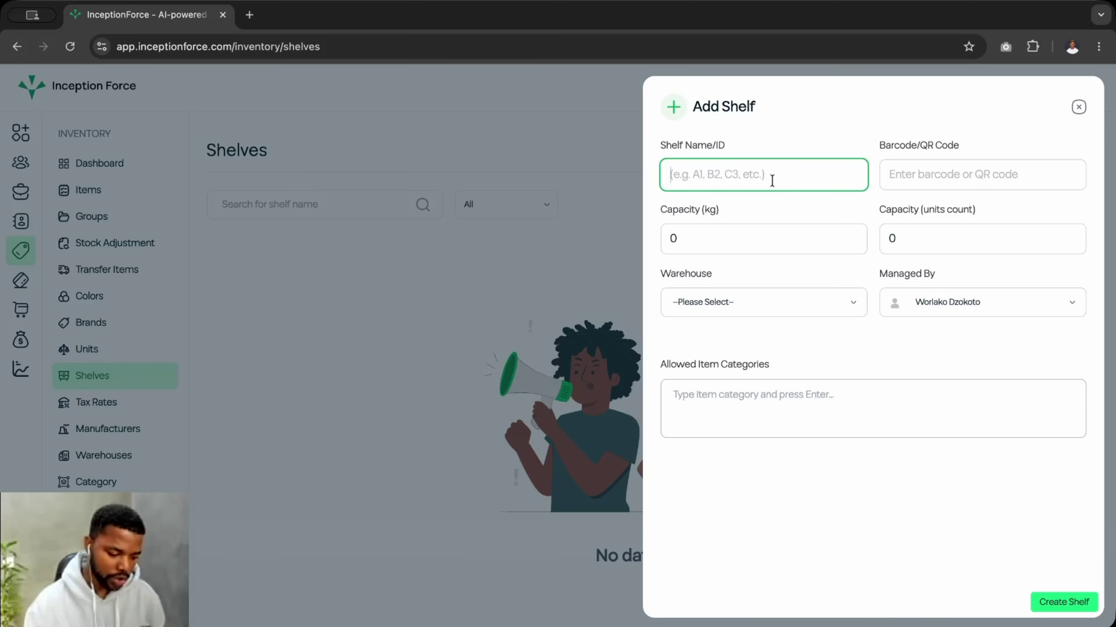
click(758, 235)
click(939, 176)
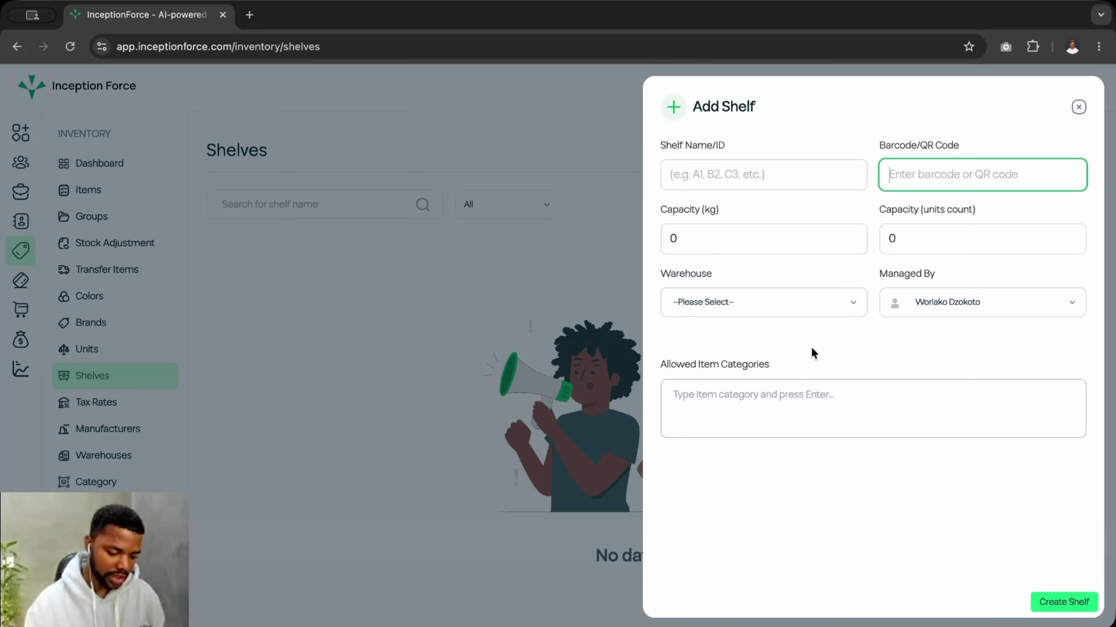
click(769, 304)
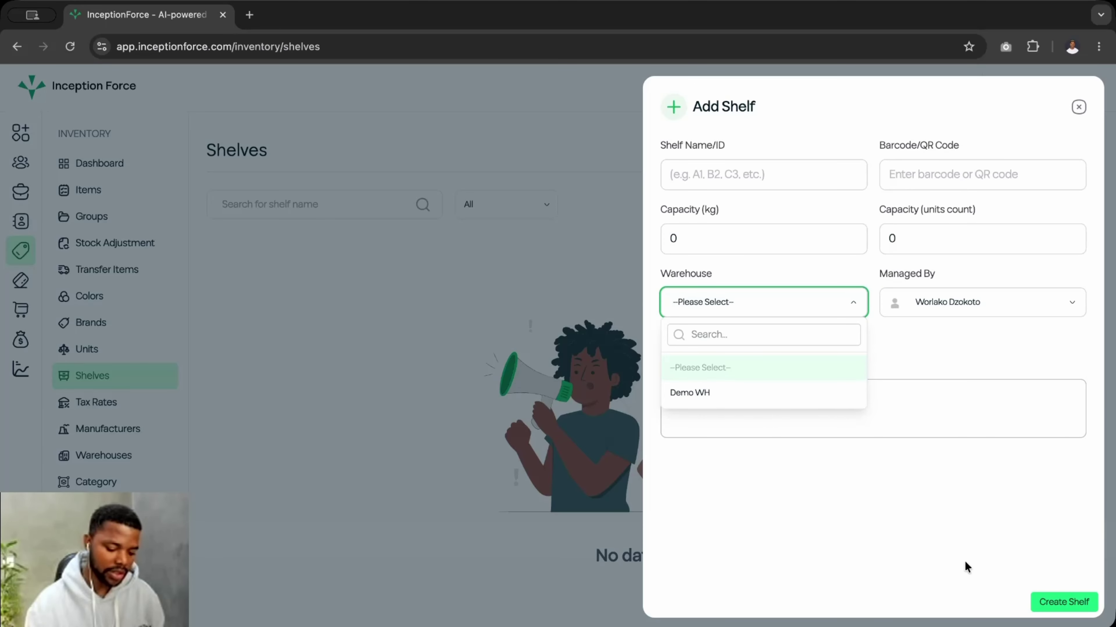
click(1080, 108)
click(1080, 107)
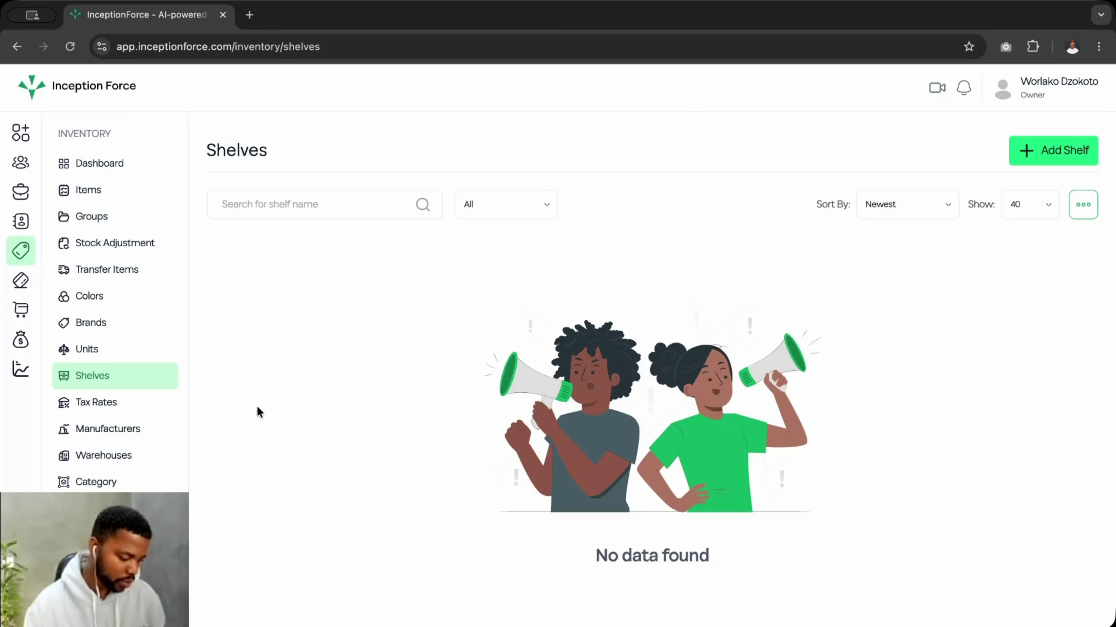
- Go to Tax Rates, which lists Sales Tax at 10.00%, and start a new tax rate
click(102, 408)
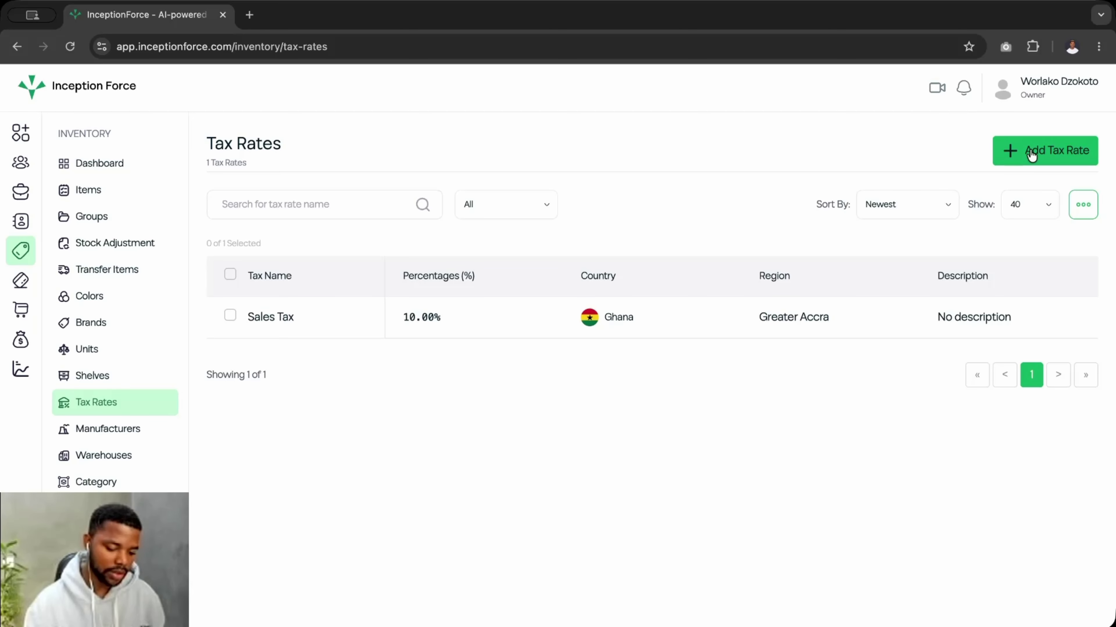
click(1018, 154)
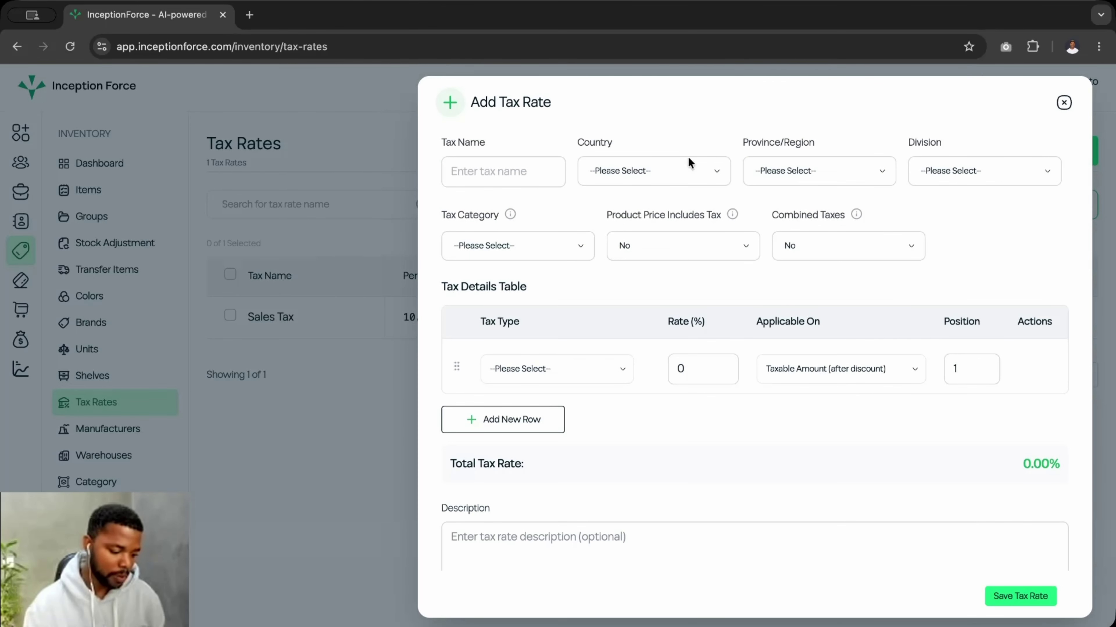
- Name the tax rate 'Standard Tax Corp' and set its country to Ghana
click(481, 175)
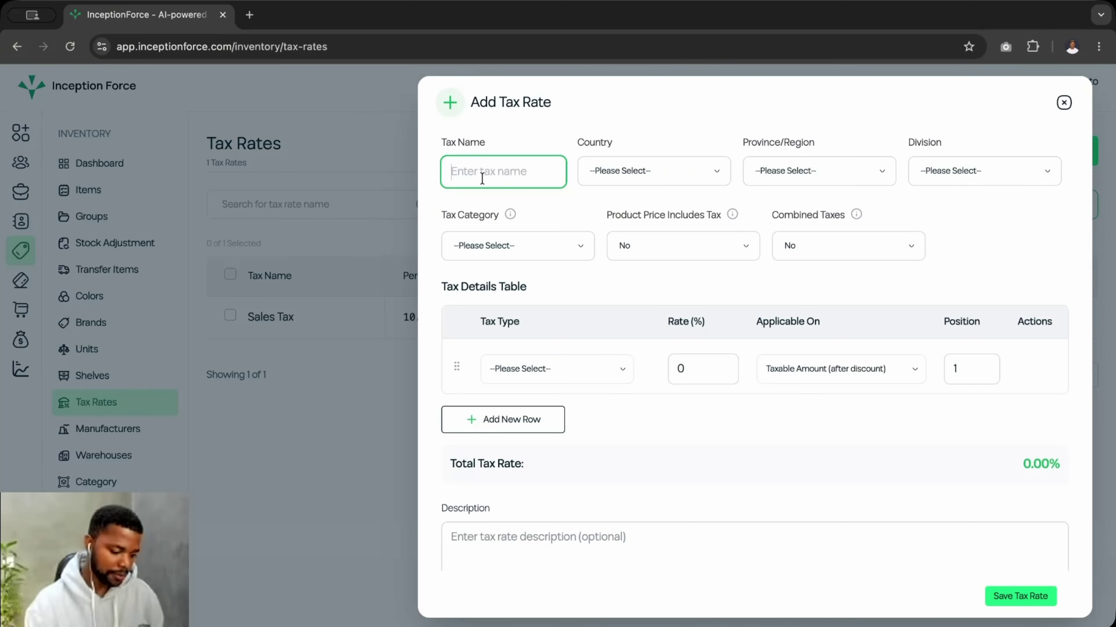
text(General)
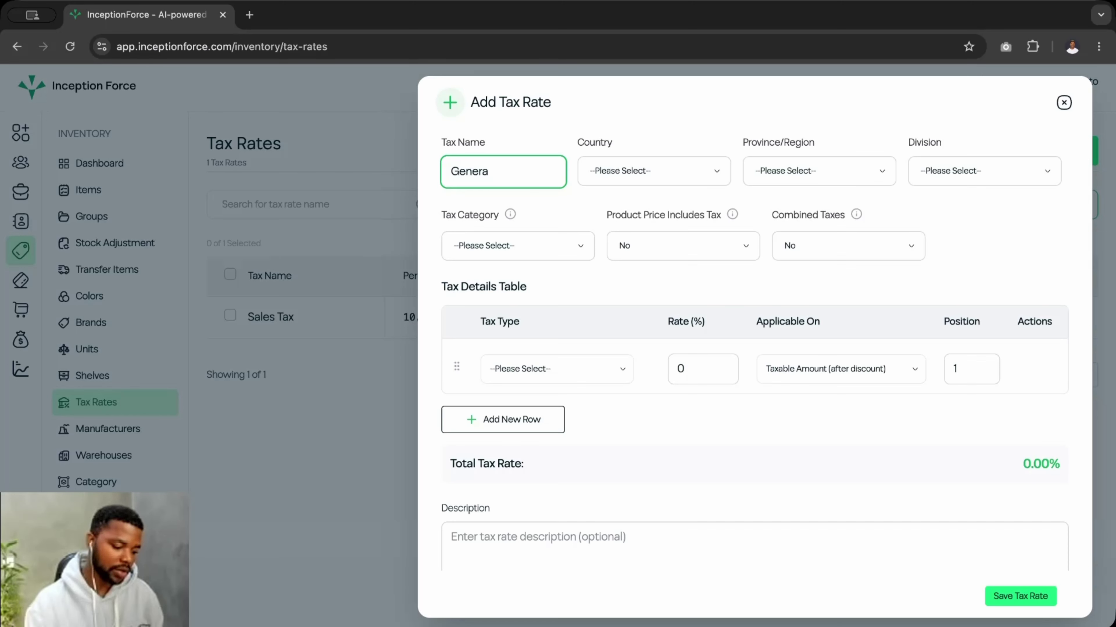
key(BackSpace)
key(BackSpace)
key(BackSpace)
key(BackSpace)
key(BackSpace)
key(BackSpace)
text(Sta)
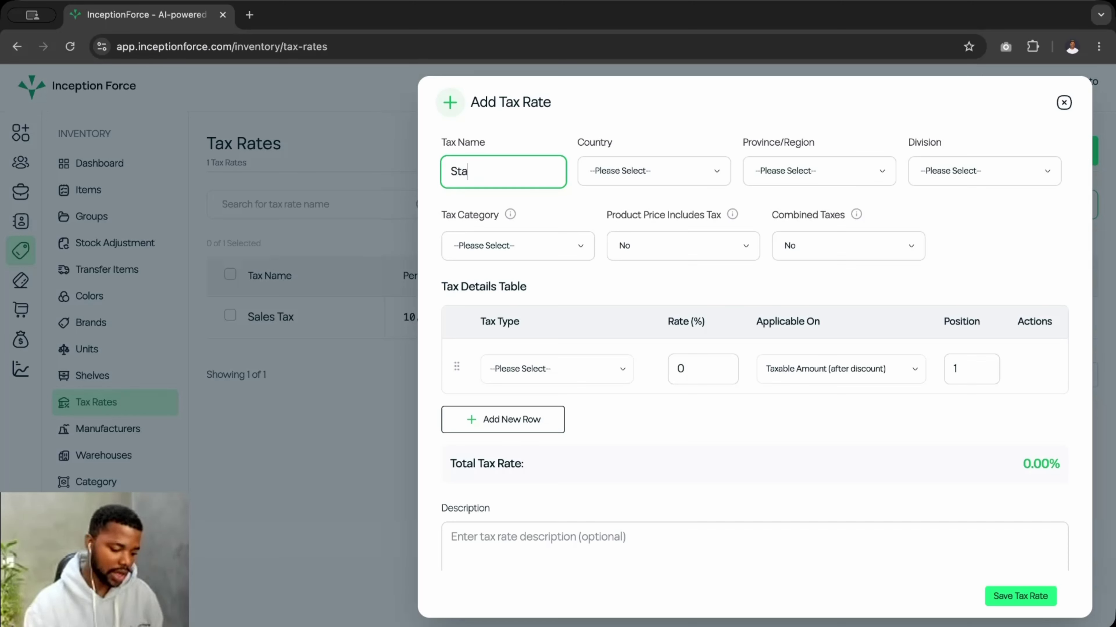
text(ndar)
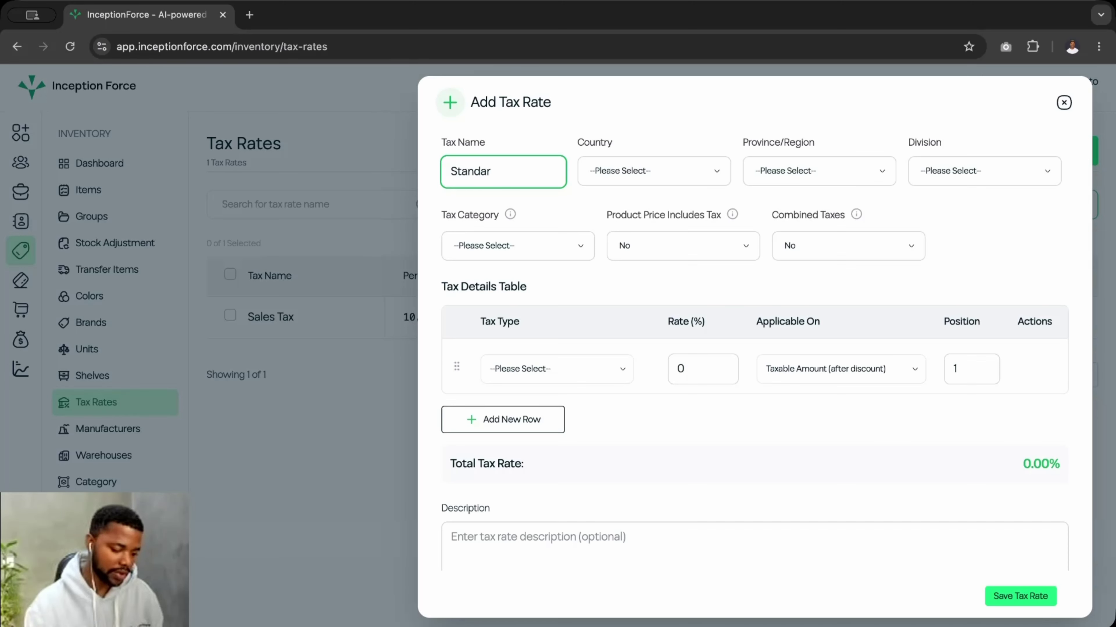
text(d)
text( Tas)
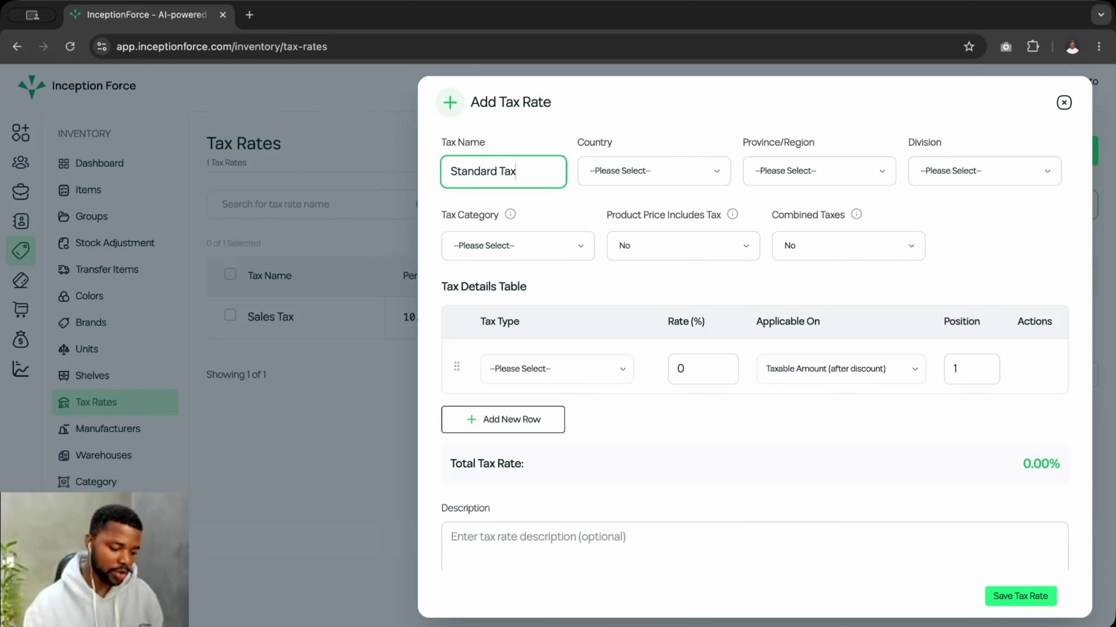
text( Cor)
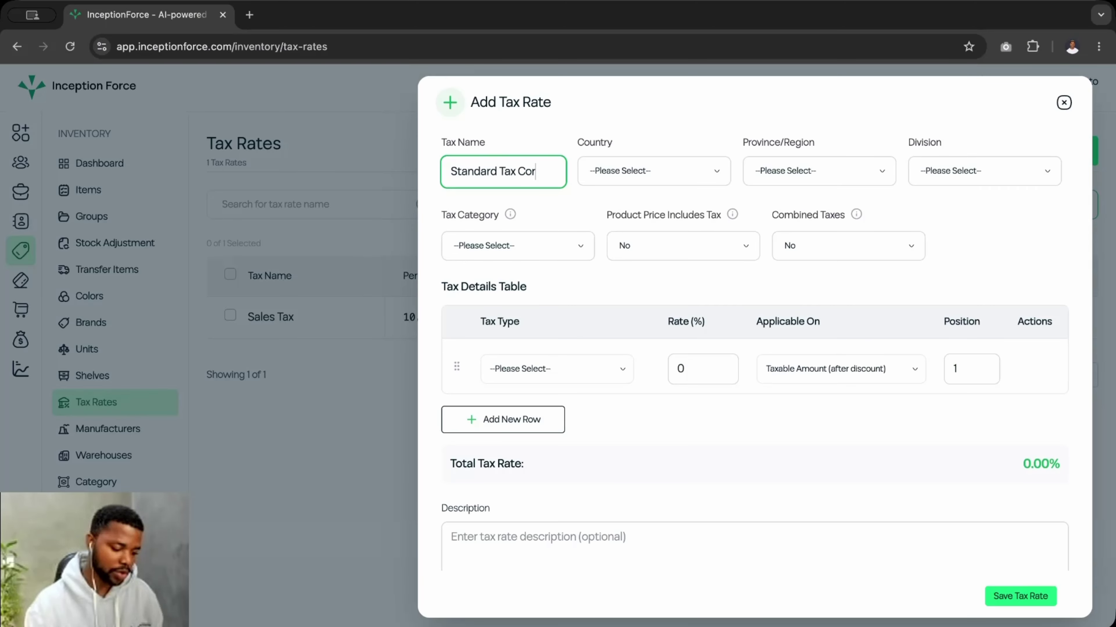
text(p)
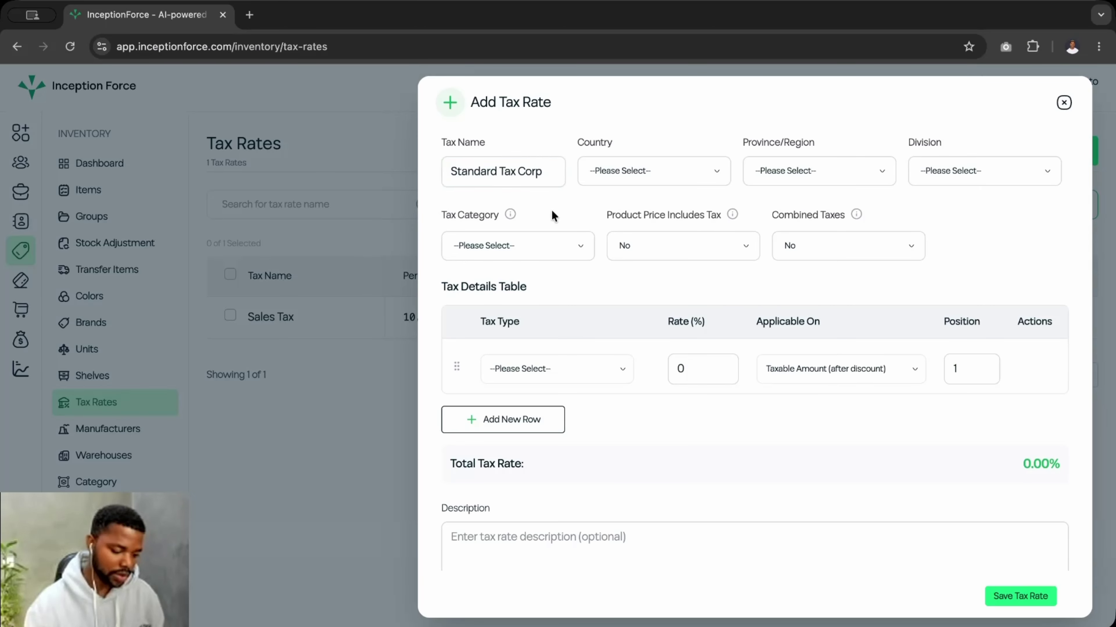
click(615, 174)
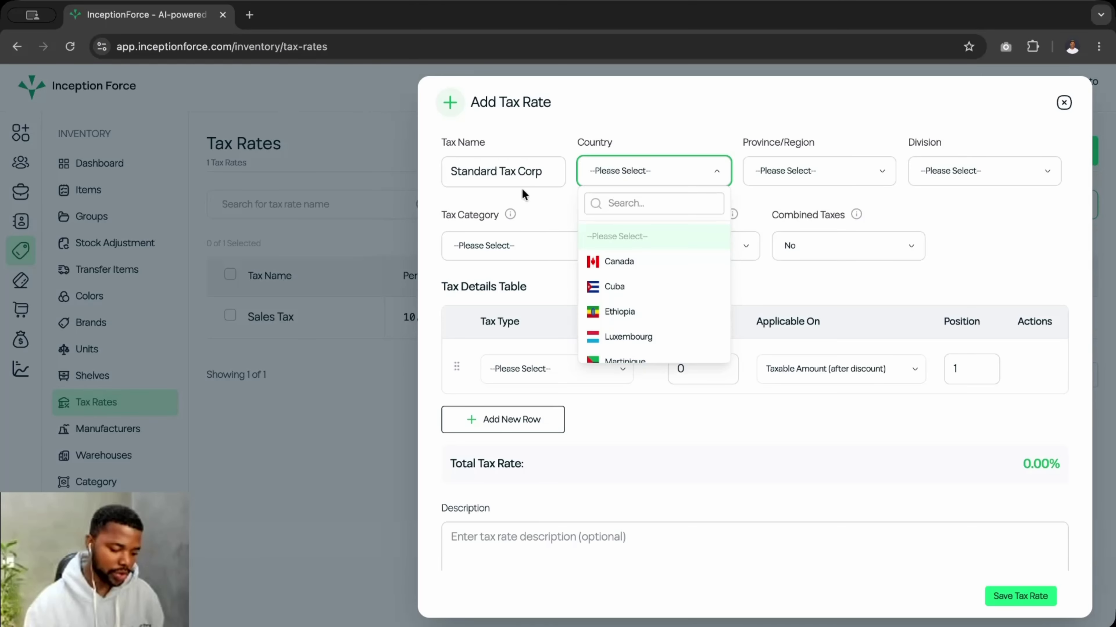
click(629, 202)
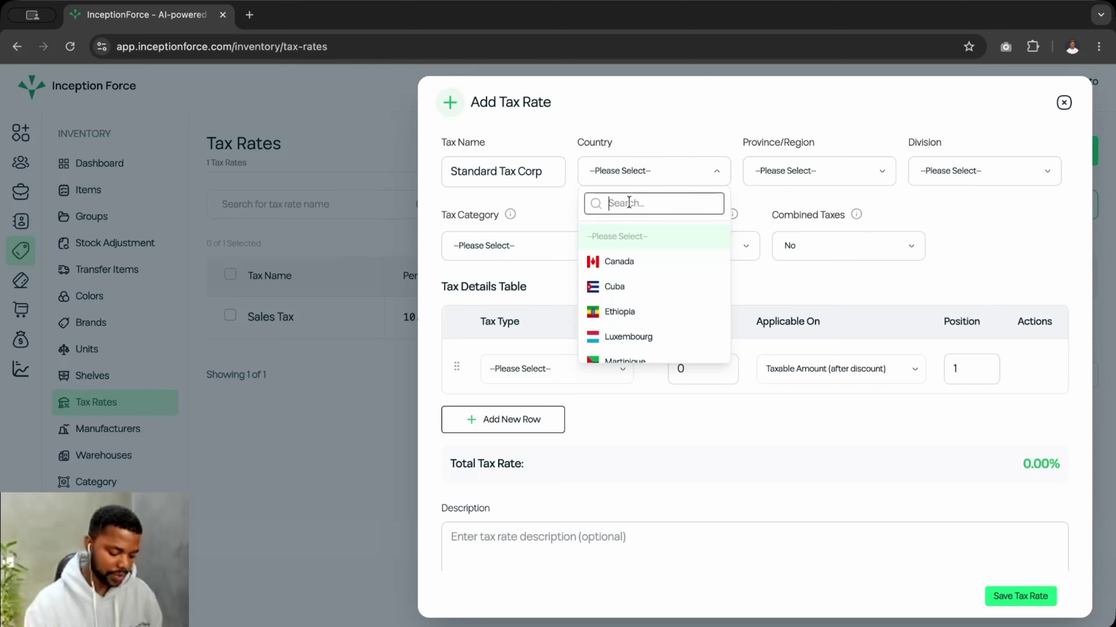
text(gha)
click(631, 259)
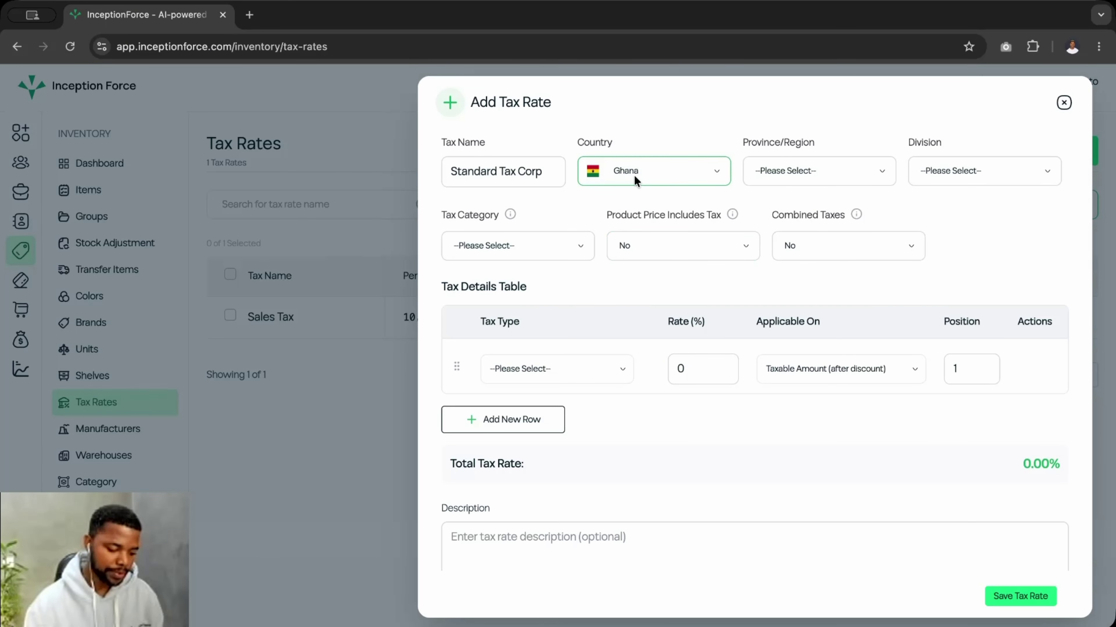
- Set the region to Greater Accra and the division to General Division
click(786, 176)
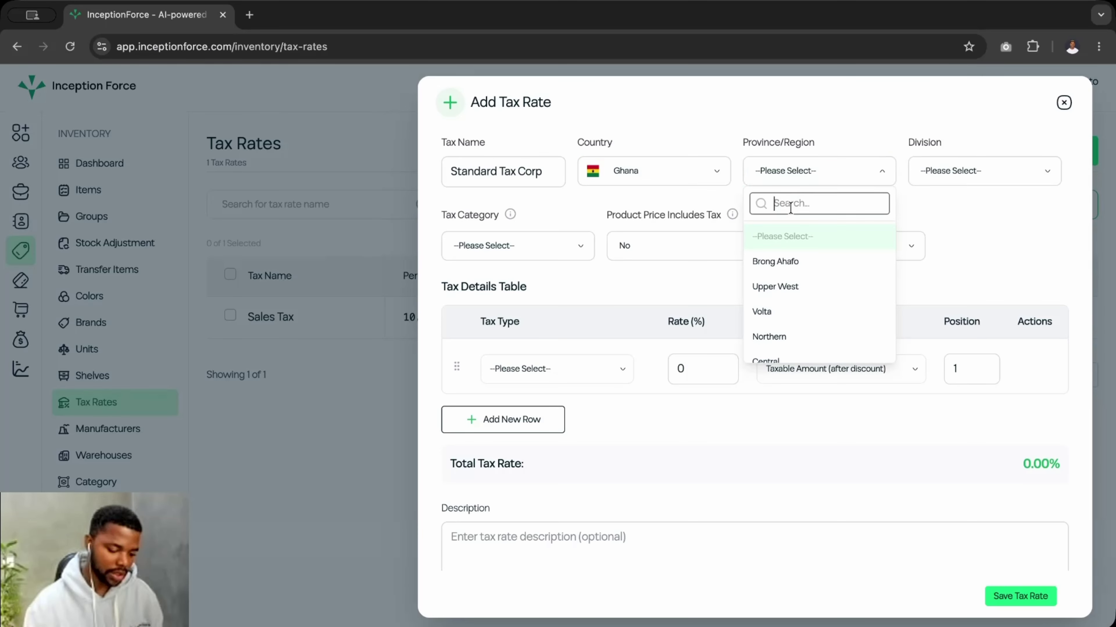
text(c)
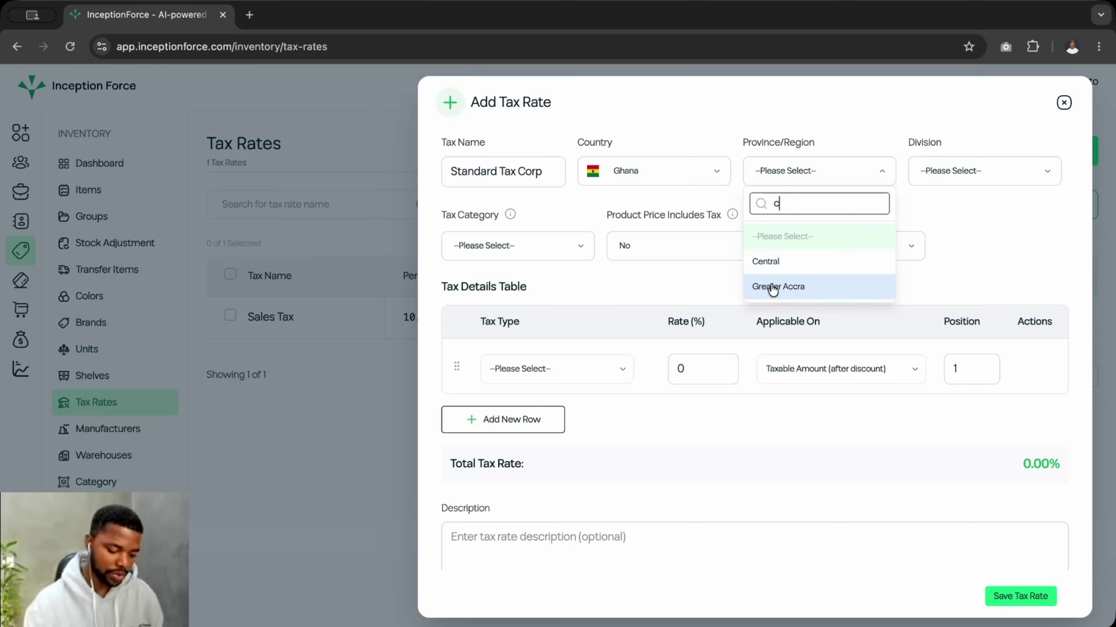
click(773, 287)
click(962, 172)
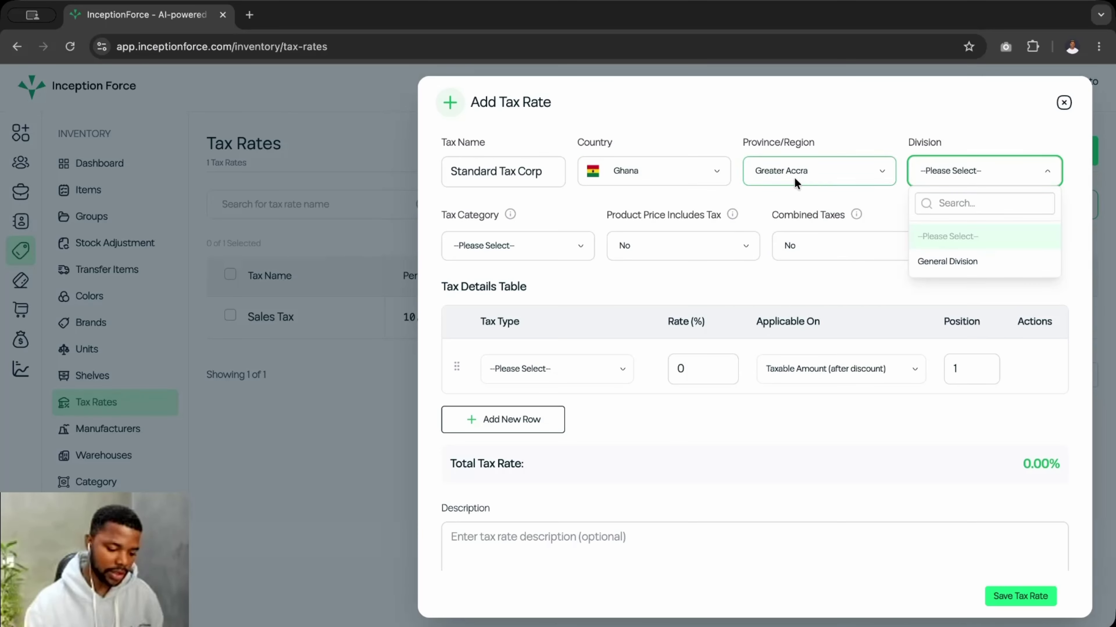
click(973, 205)
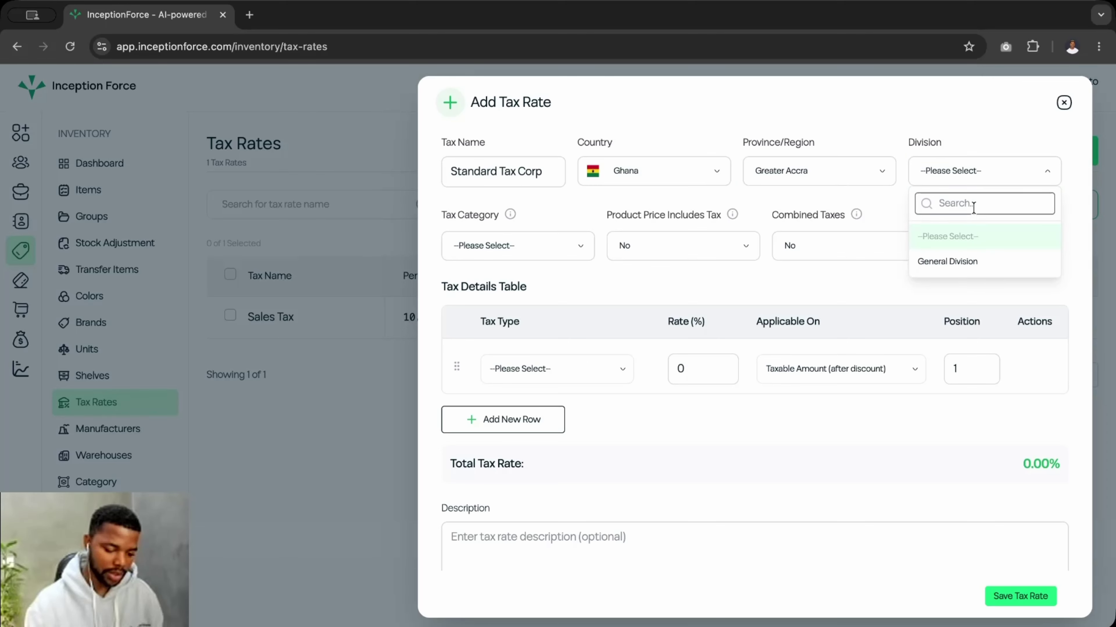
click(938, 256)
- Set the tax category to Additive Transaction
click(494, 247)
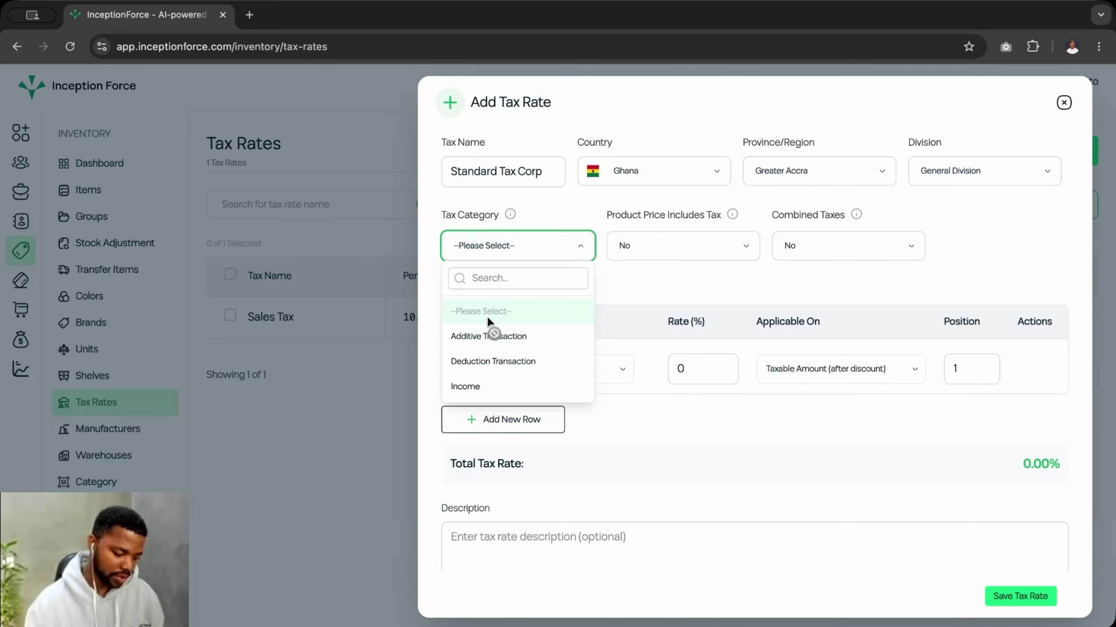
click(636, 277)
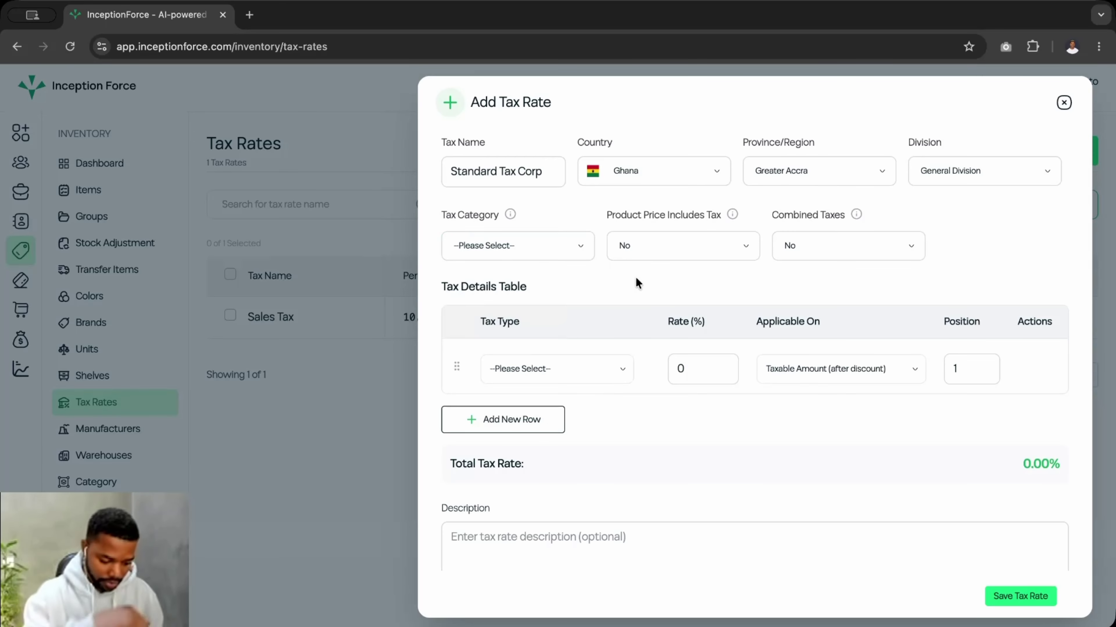
click(561, 360)
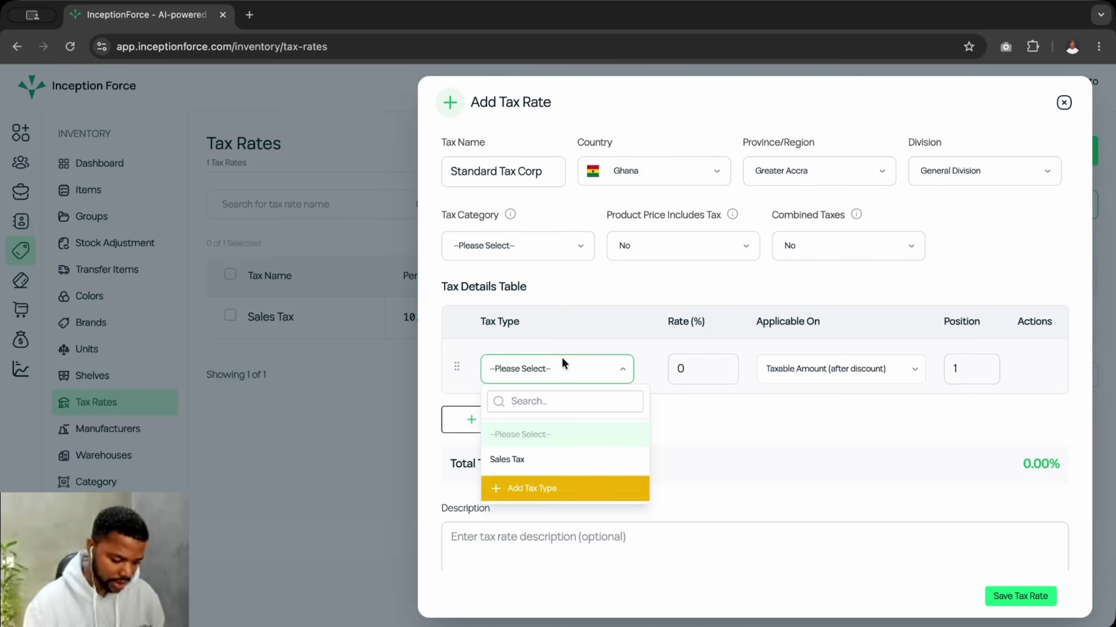
click(628, 267)
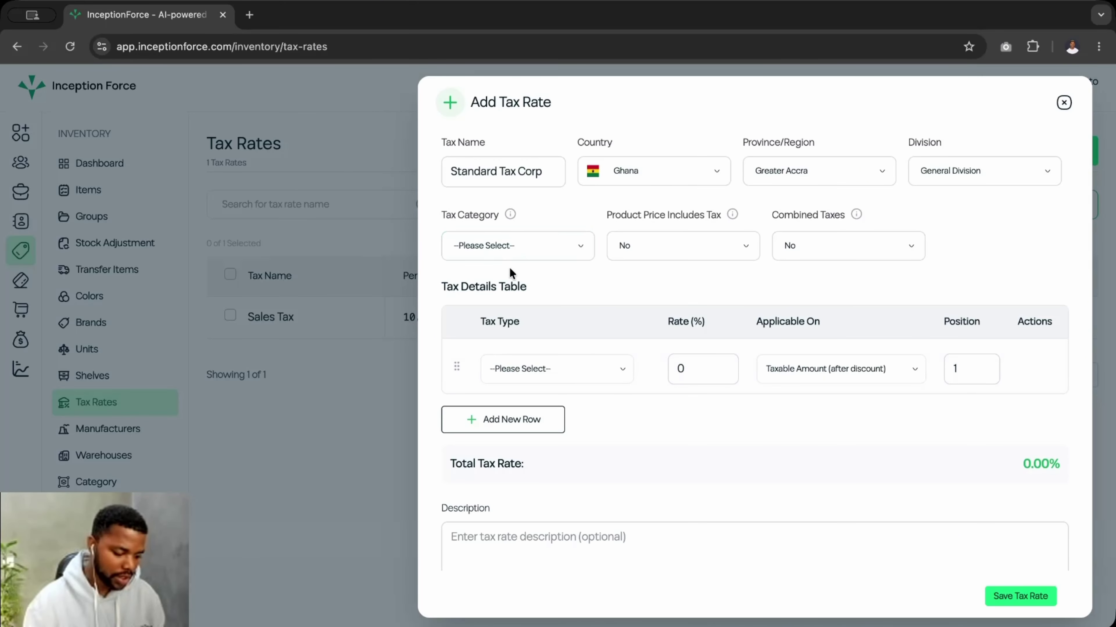
click(506, 250)
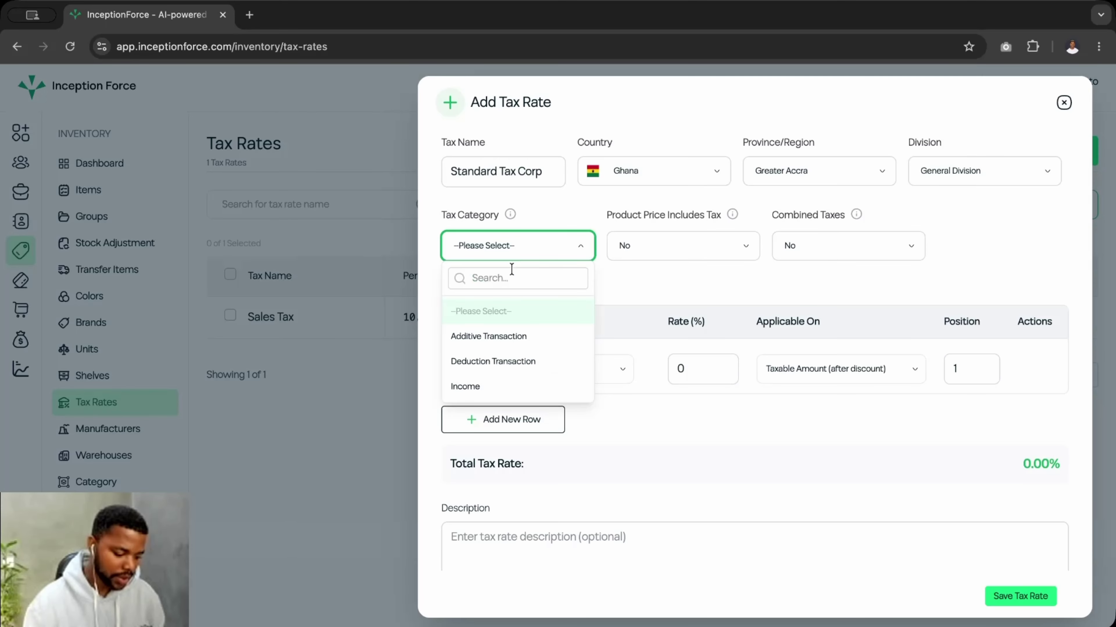
click(482, 340)
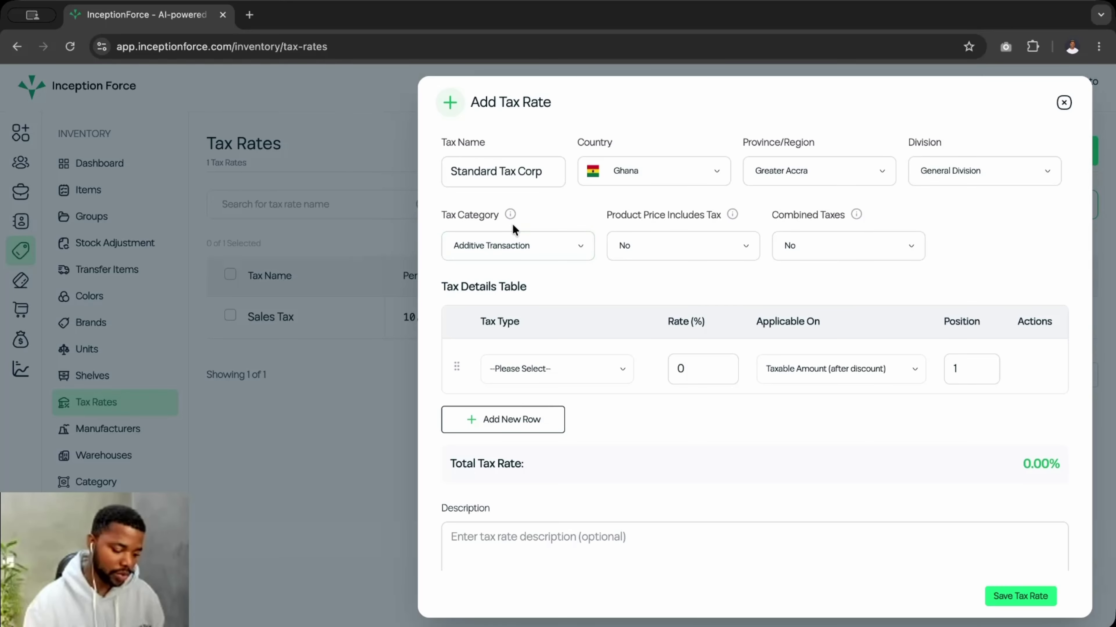
click(510, 215)
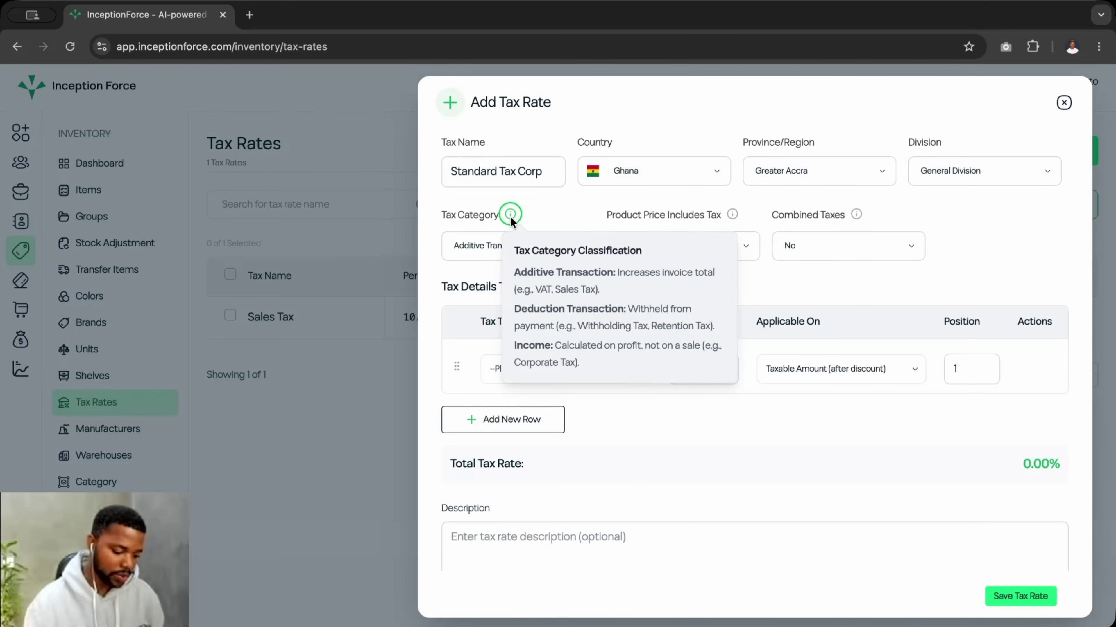
mouse_move(510, 219)
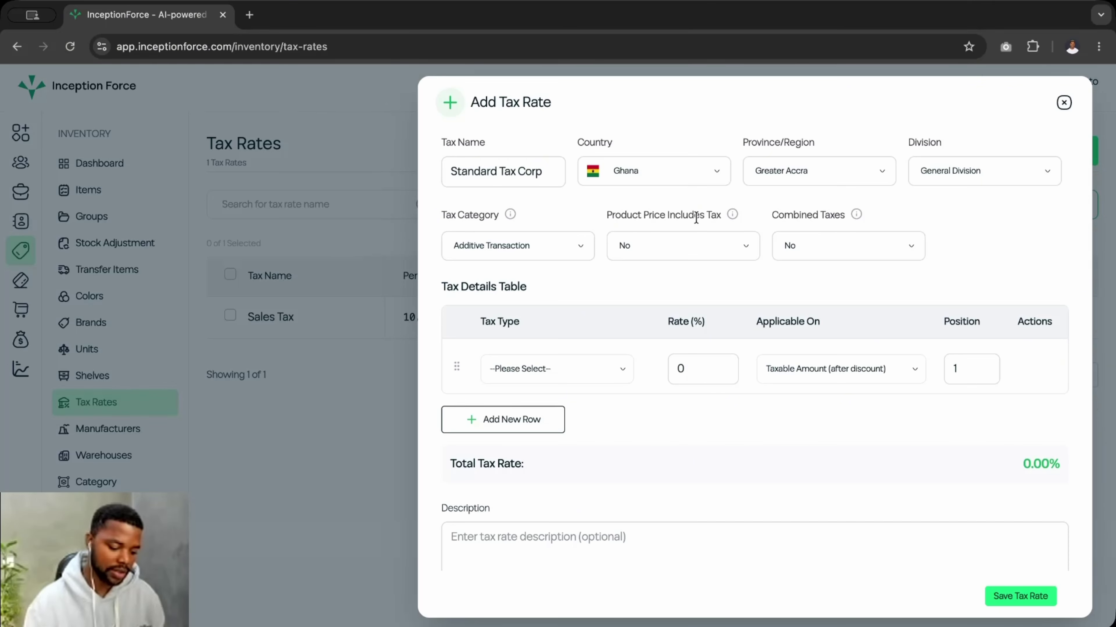
- Leave Product Price Includes Tax at No after trying Yes, and open the row's Tax Type list
click(672, 241)
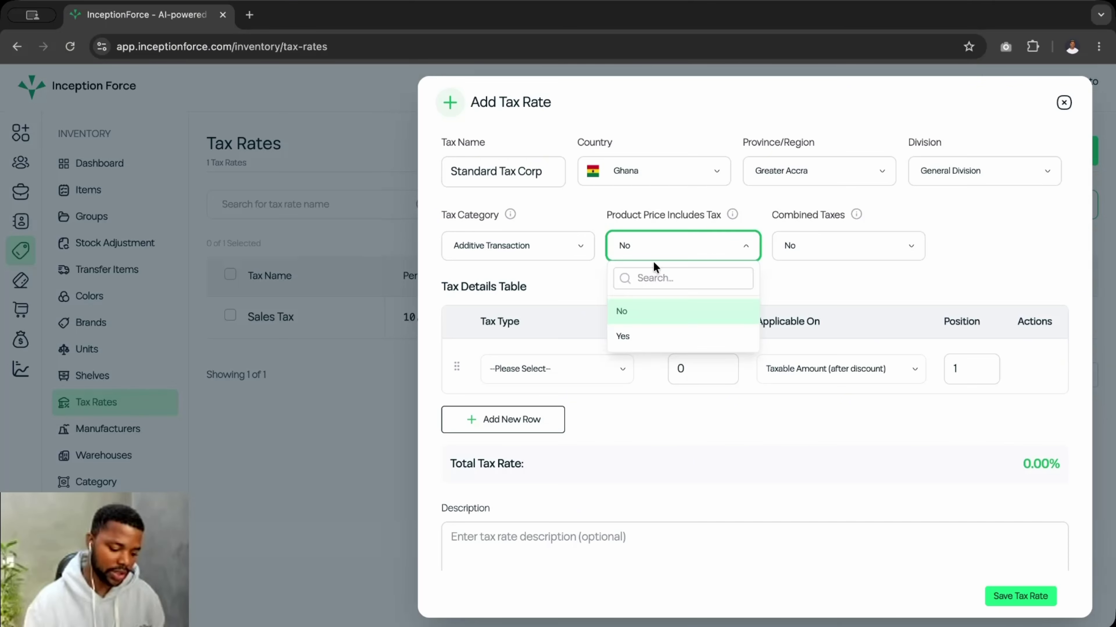
click(638, 339)
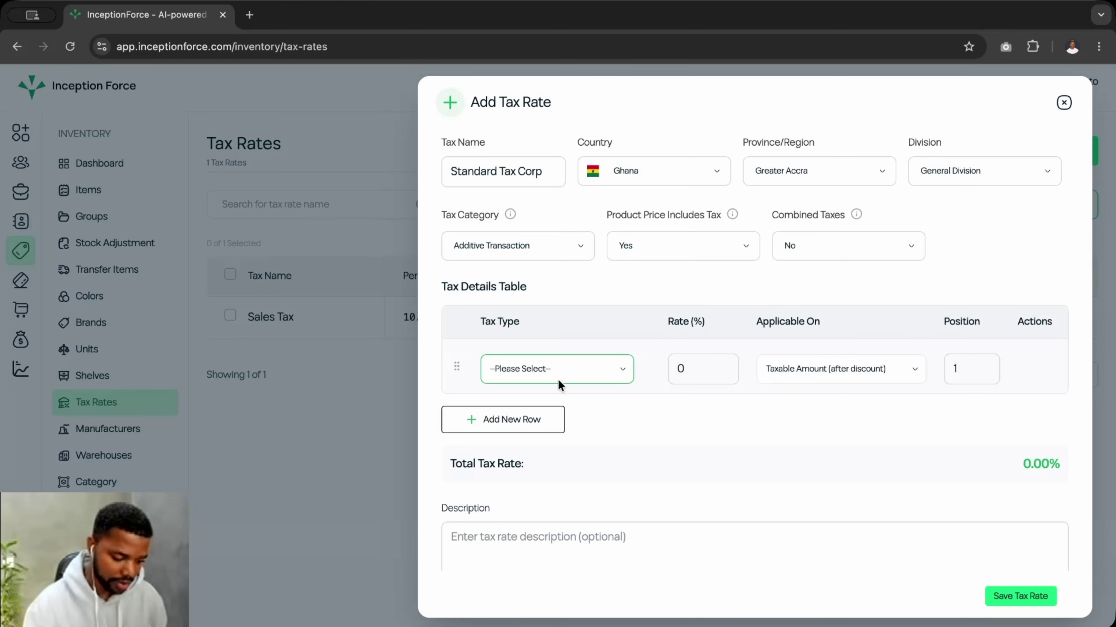
click(673, 251)
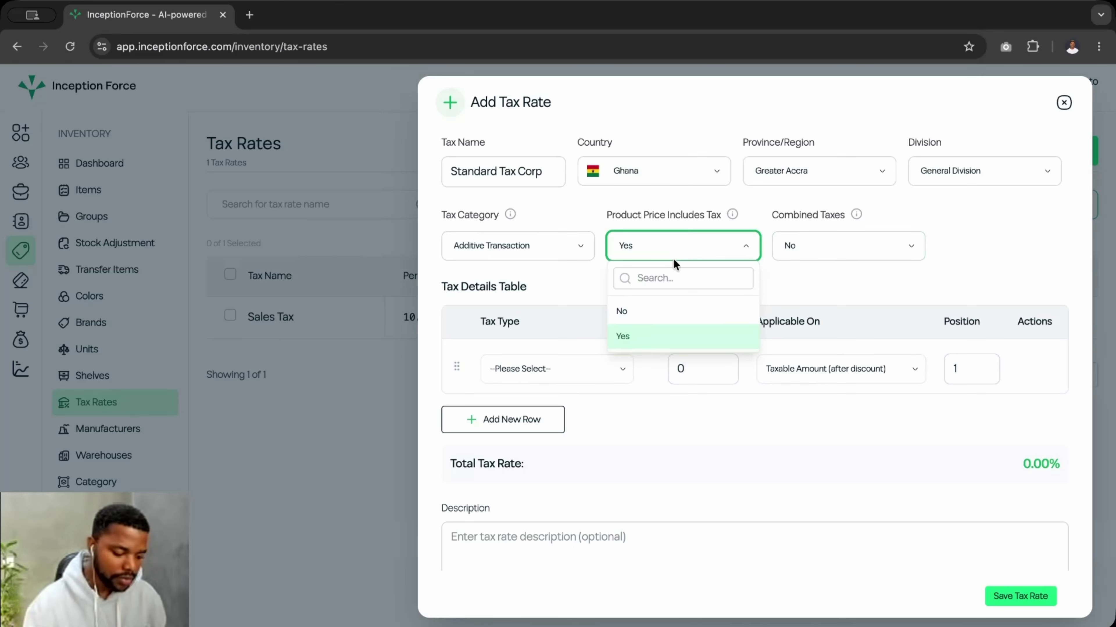
click(625, 313)
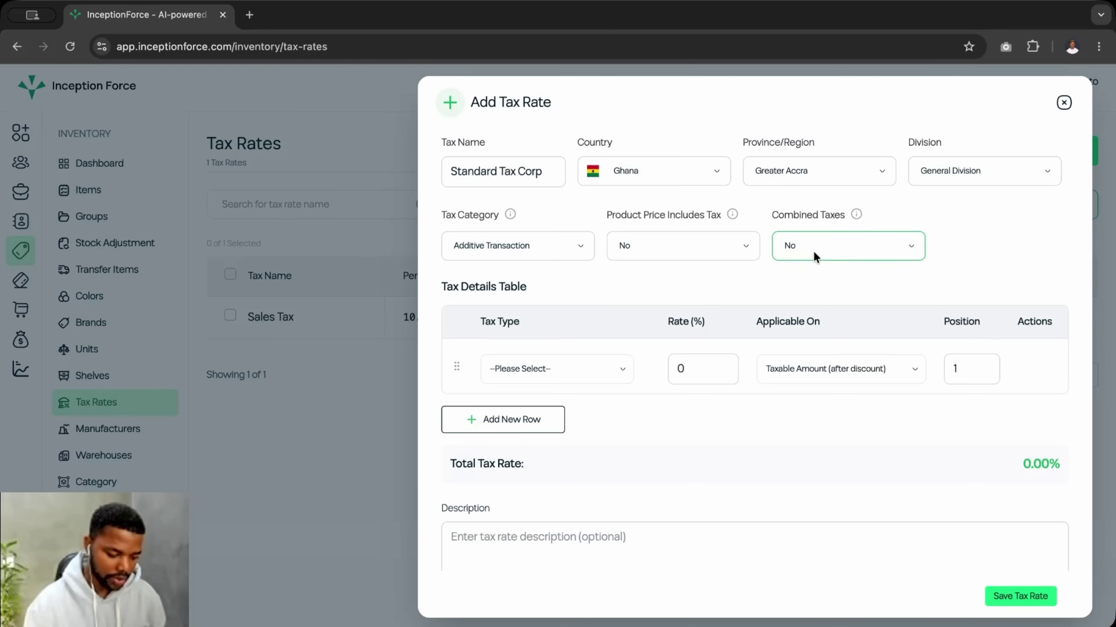
click(562, 369)
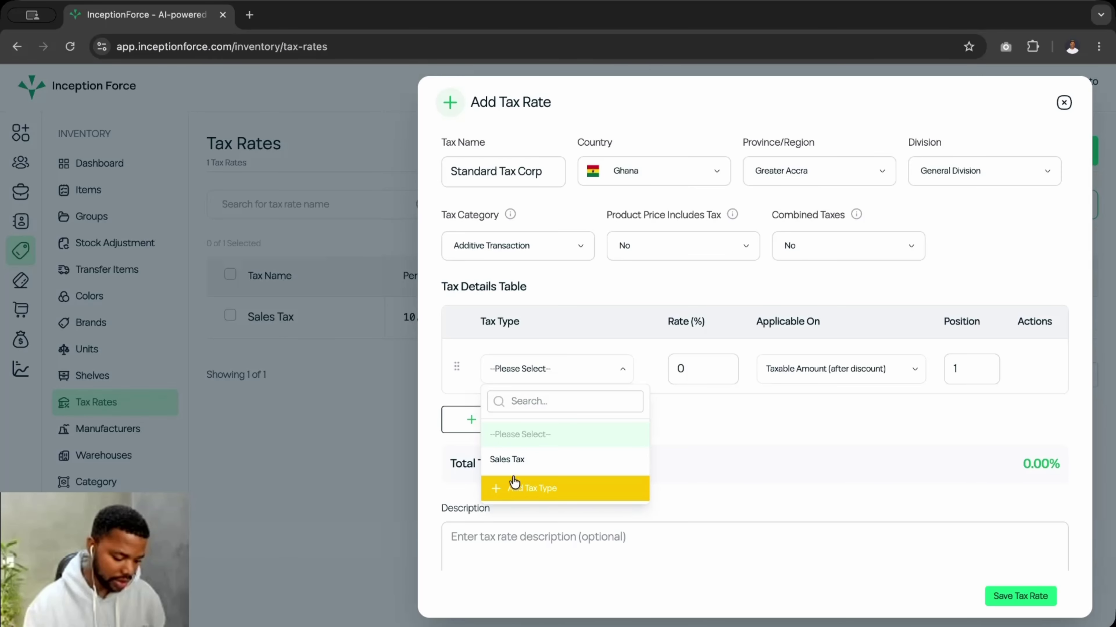
- Create a tax type named Vat, category Additive Transaction, posting to the Sales Tax account
click(535, 494)
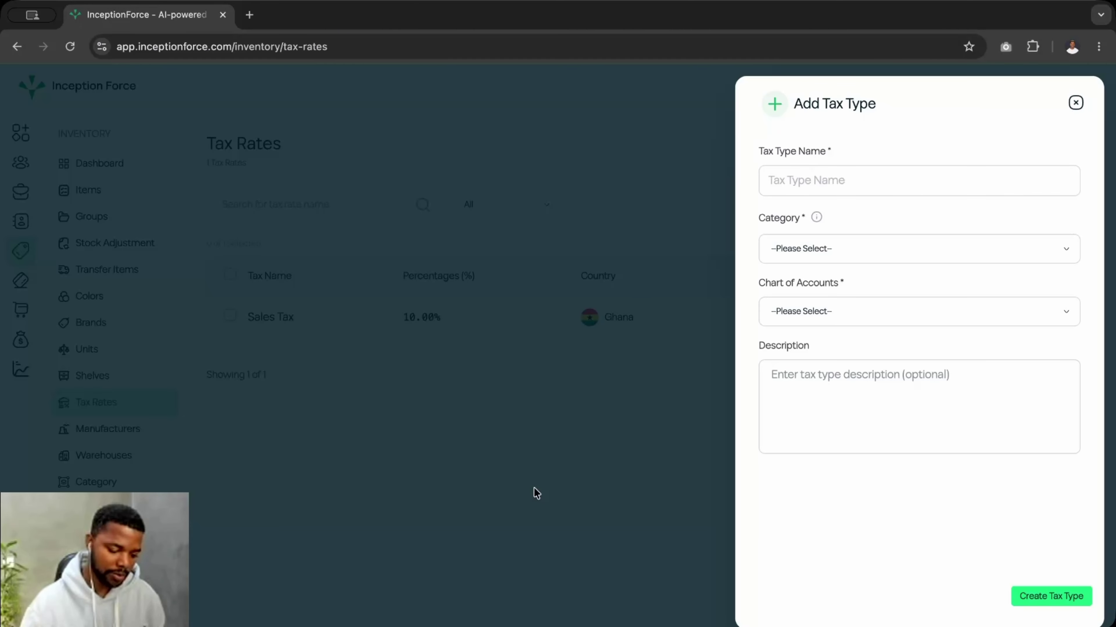
click(799, 180)
text(Vat)
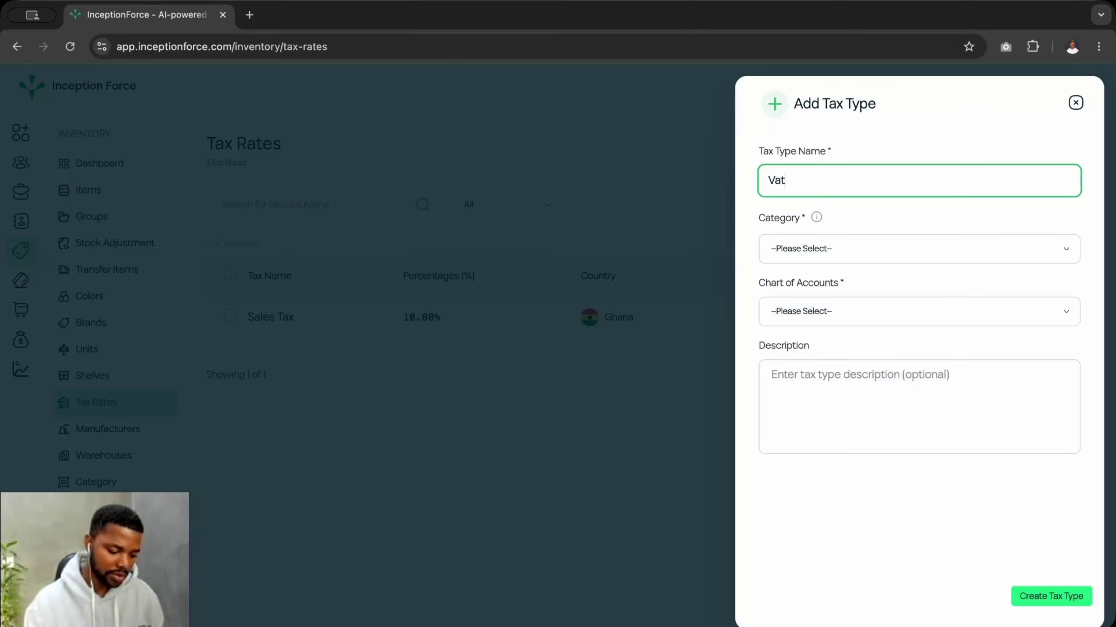
click(806, 245)
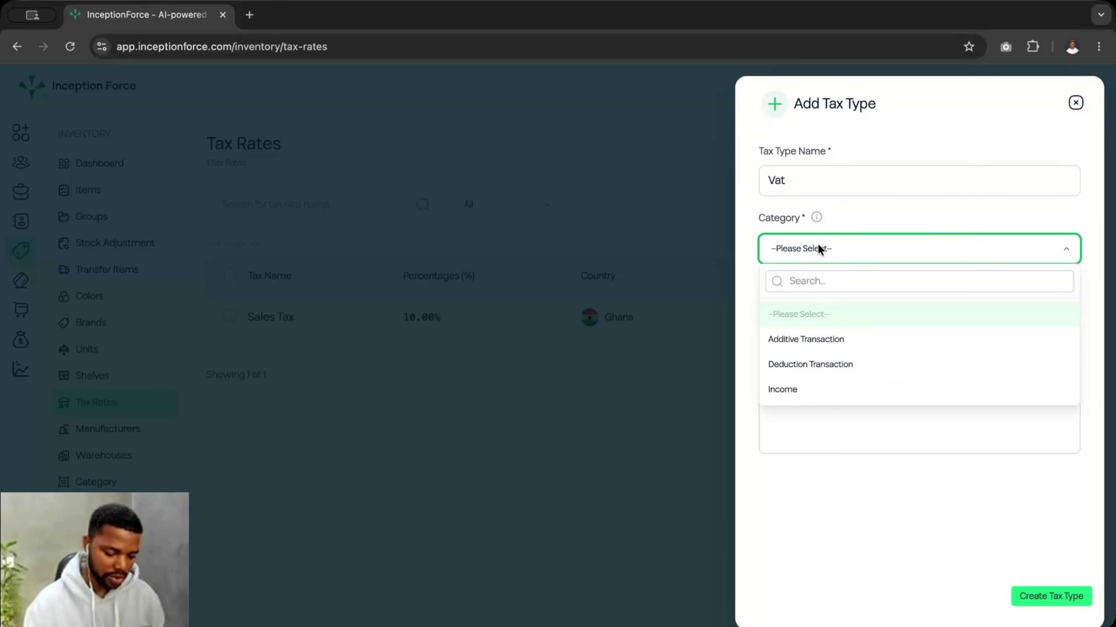
click(828, 343)
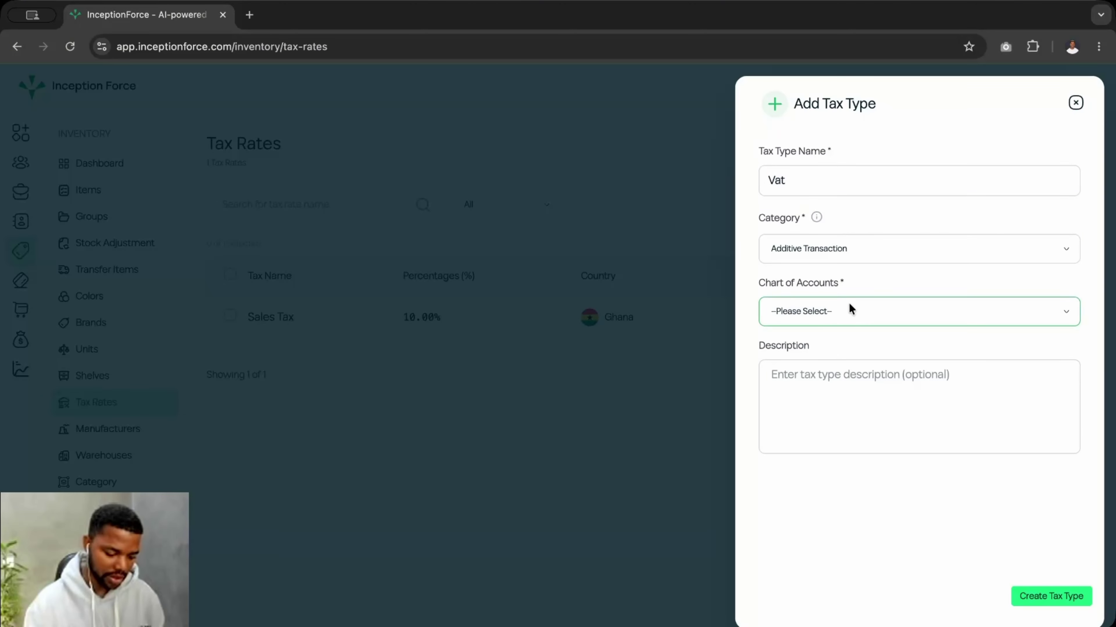
click(811, 311)
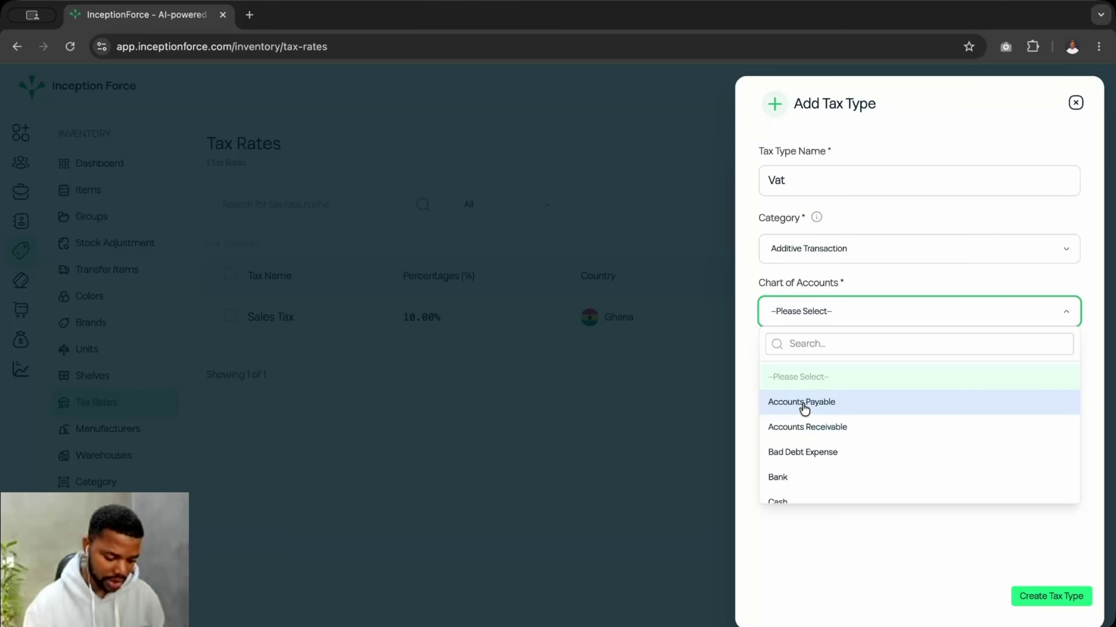
click(817, 341)
text(tax)
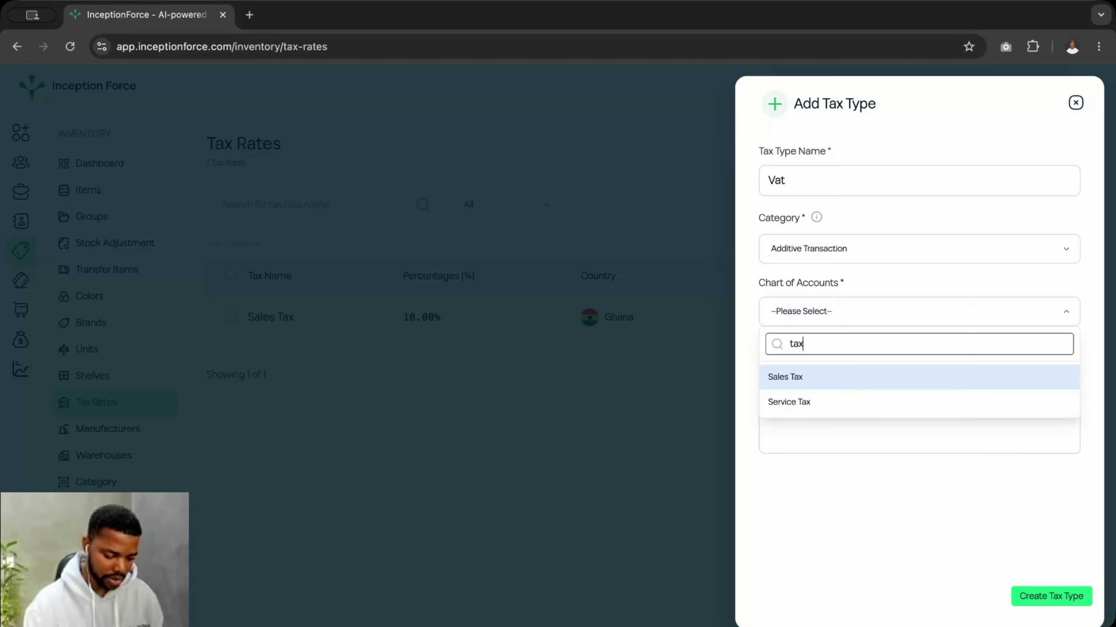
click(809, 379)
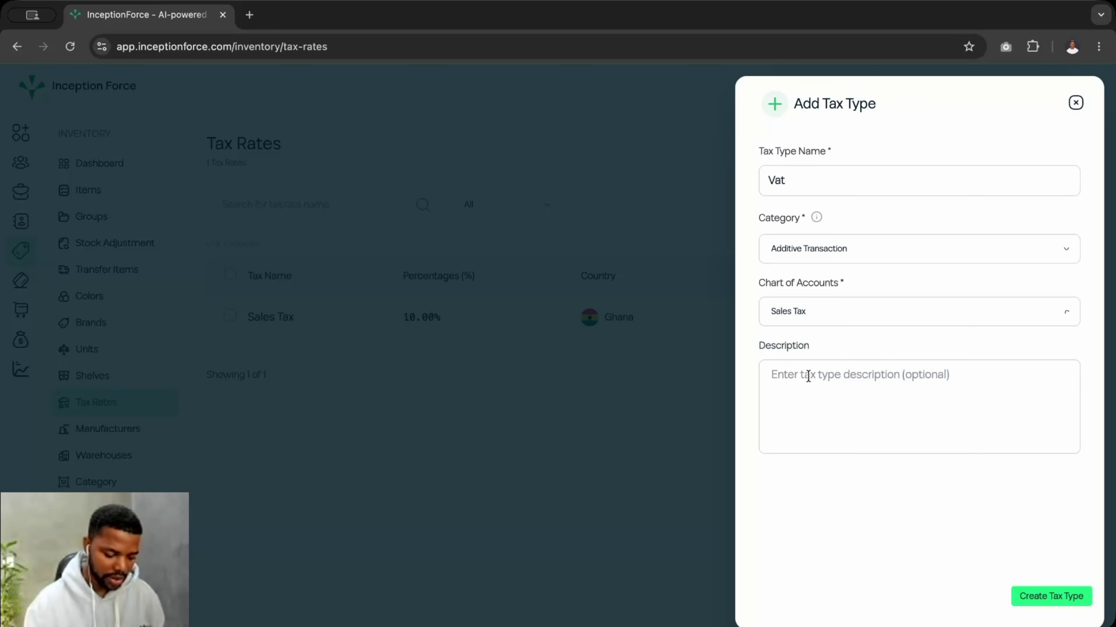
click(1041, 596)
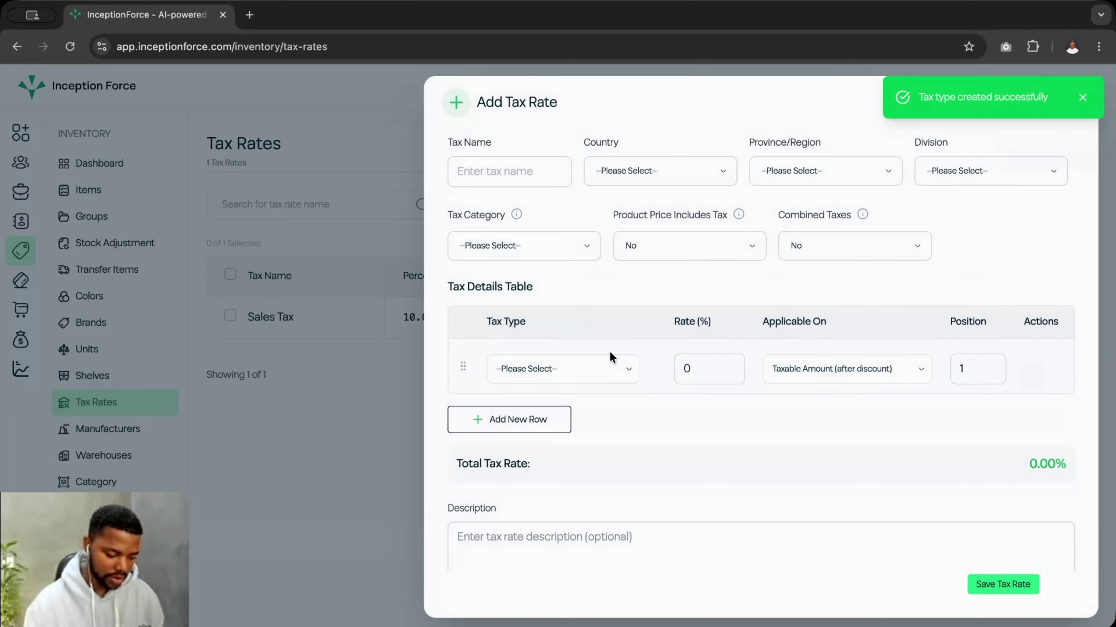
click(551, 365)
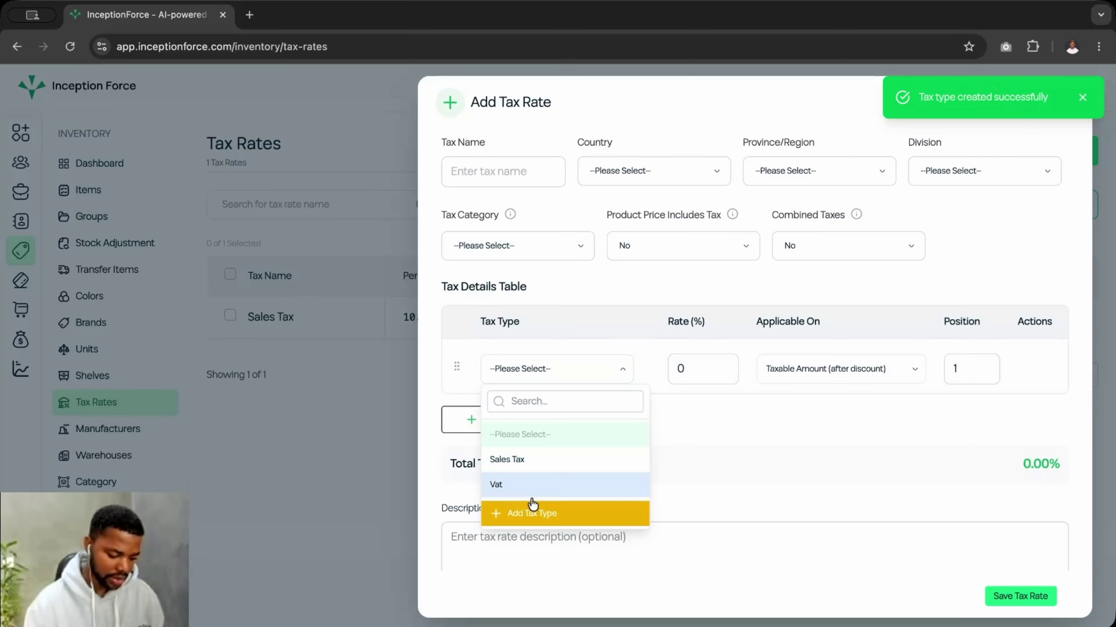
- Start a new tax type named Covid19 with category Additive Transaction
click(542, 509)
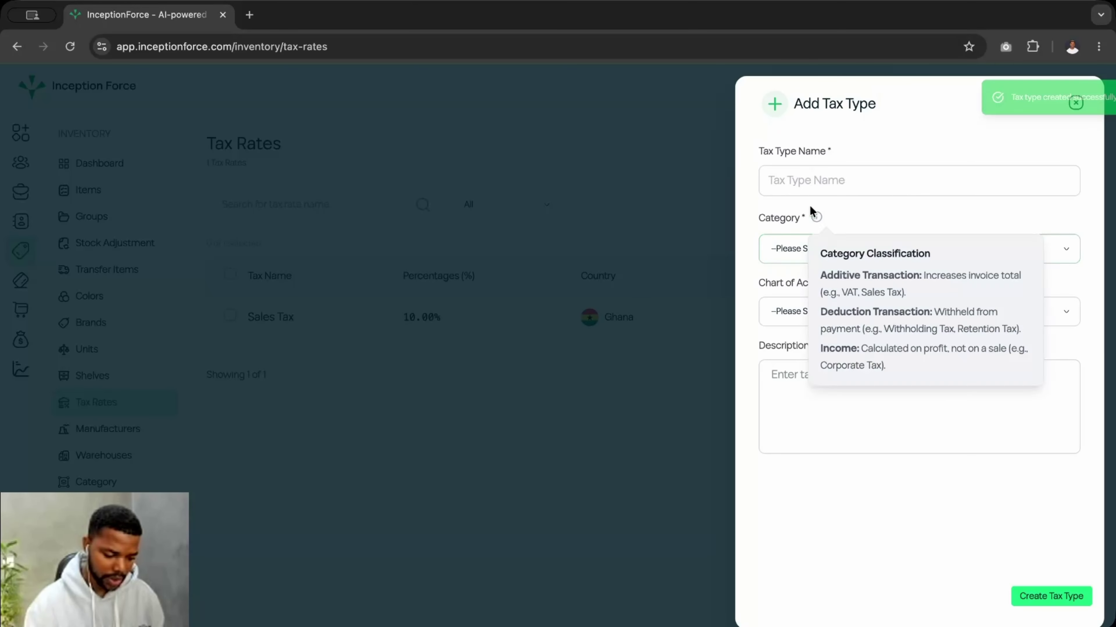
click(809, 190)
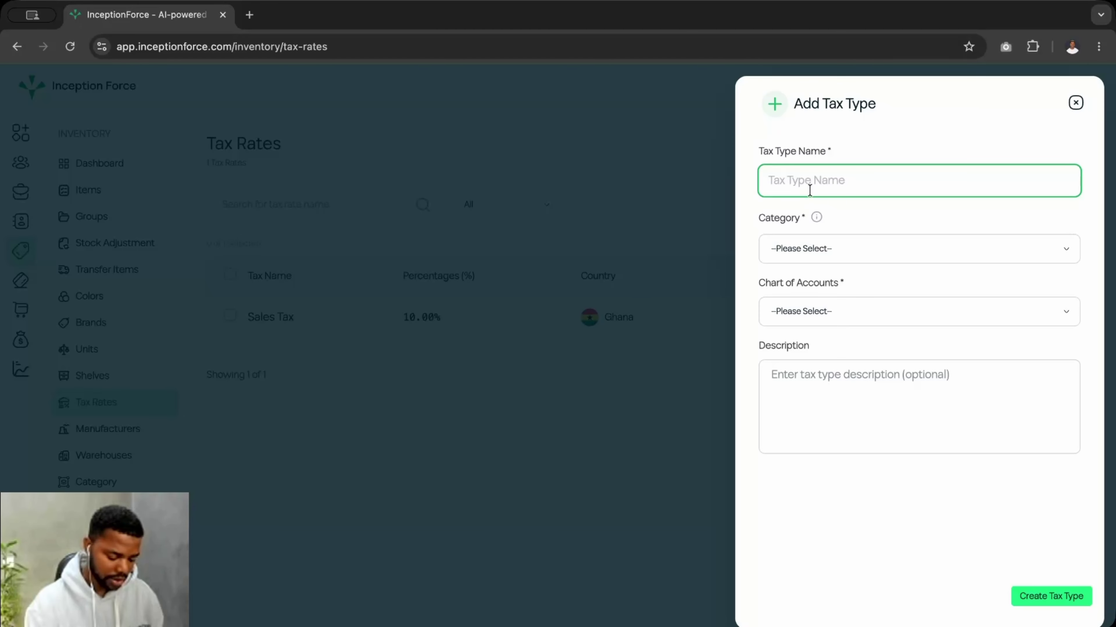
text(Cov)
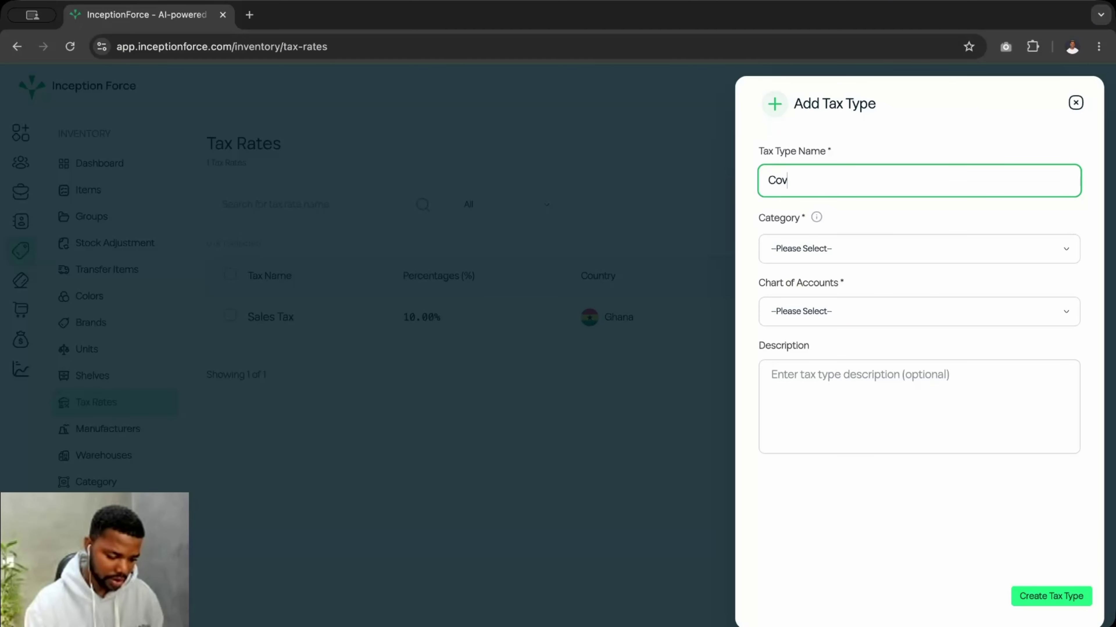
text(id19)
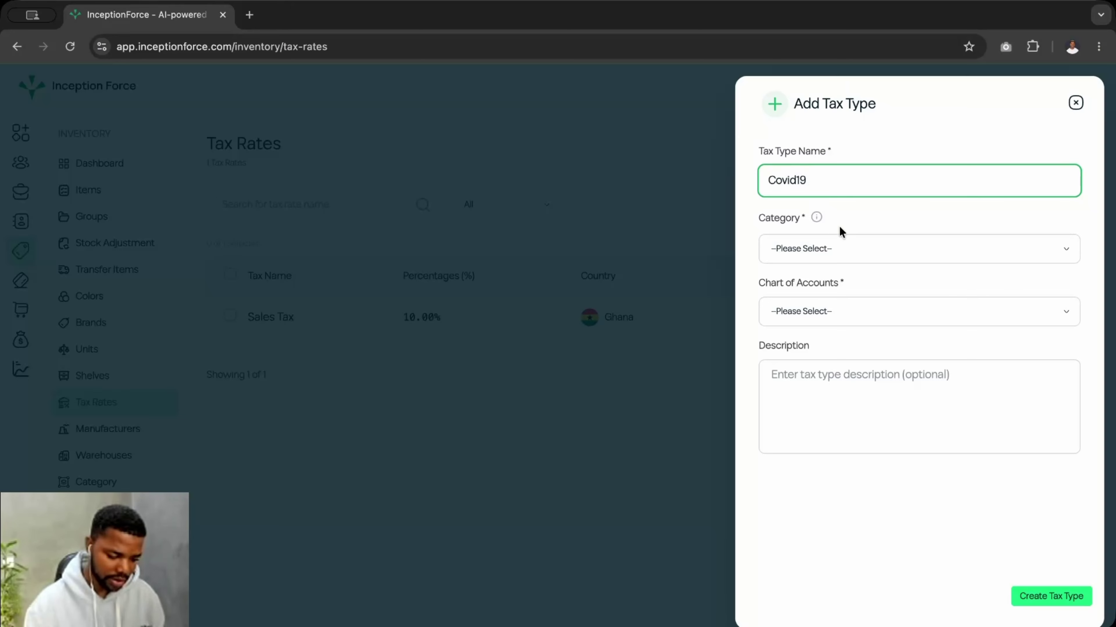
click(806, 250)
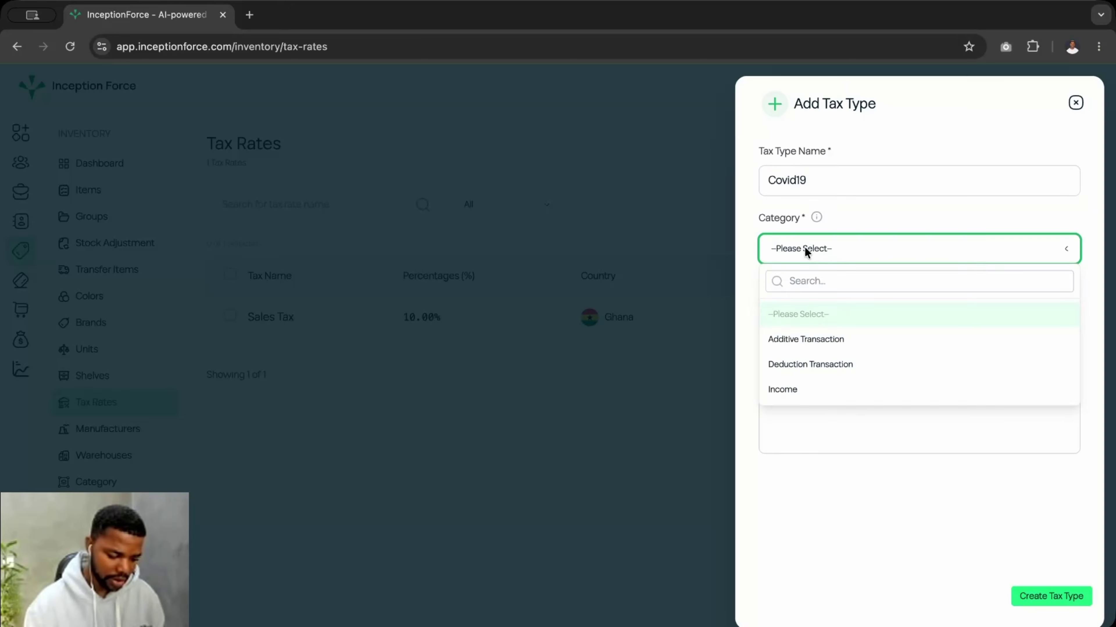
click(861, 339)
- Post Covid19 to the Sales Tax account and create the tax type
click(814, 314)
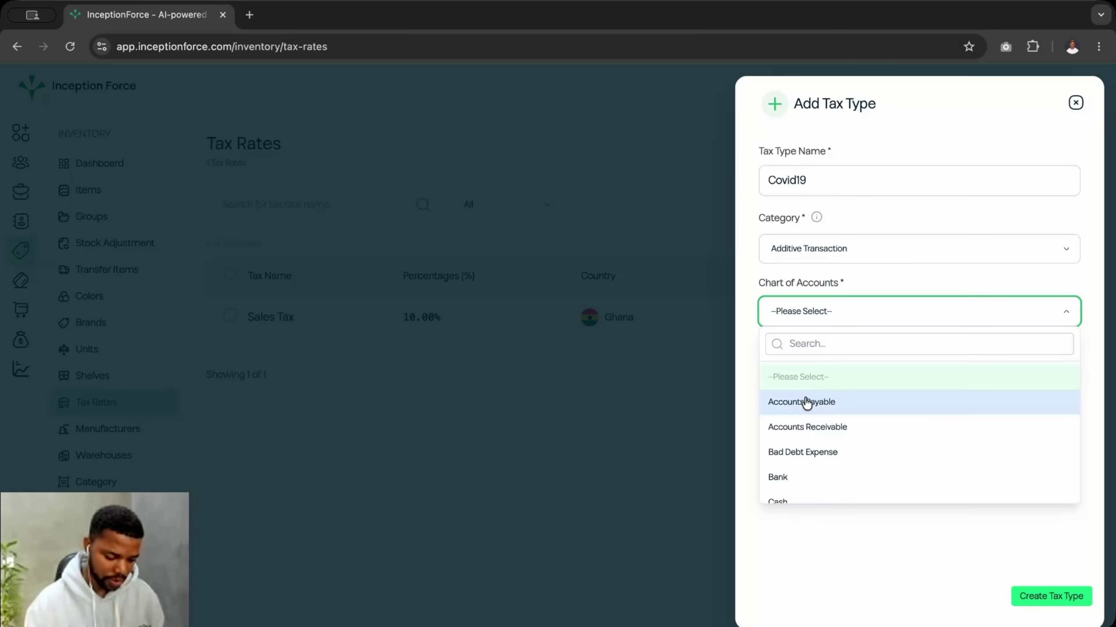
click(829, 338)
text(ta)
key(BackSpace)
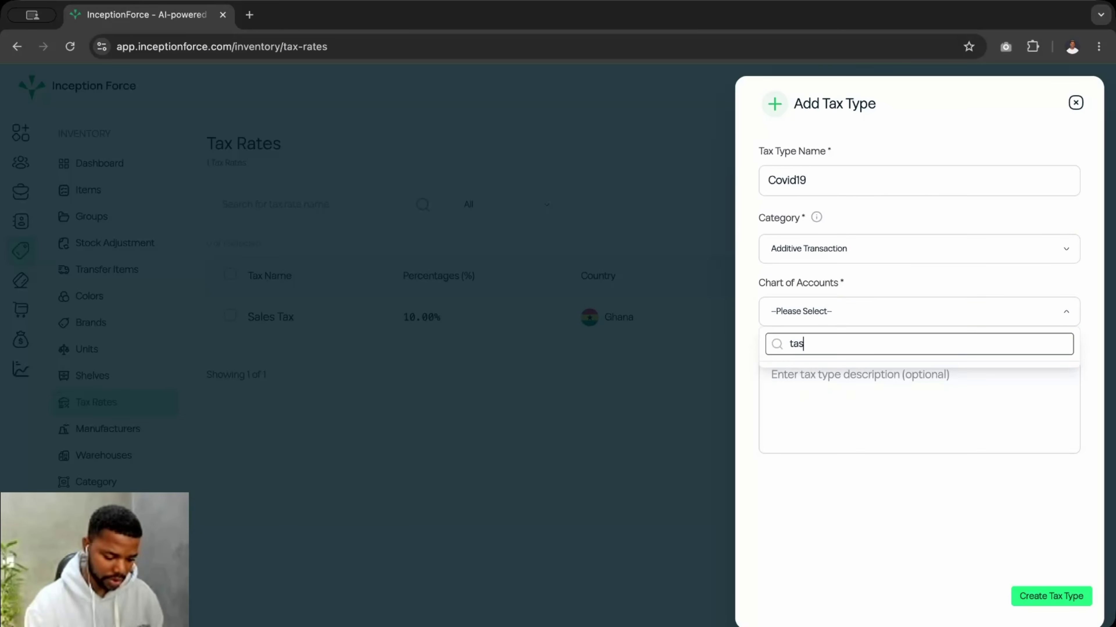
text(a)
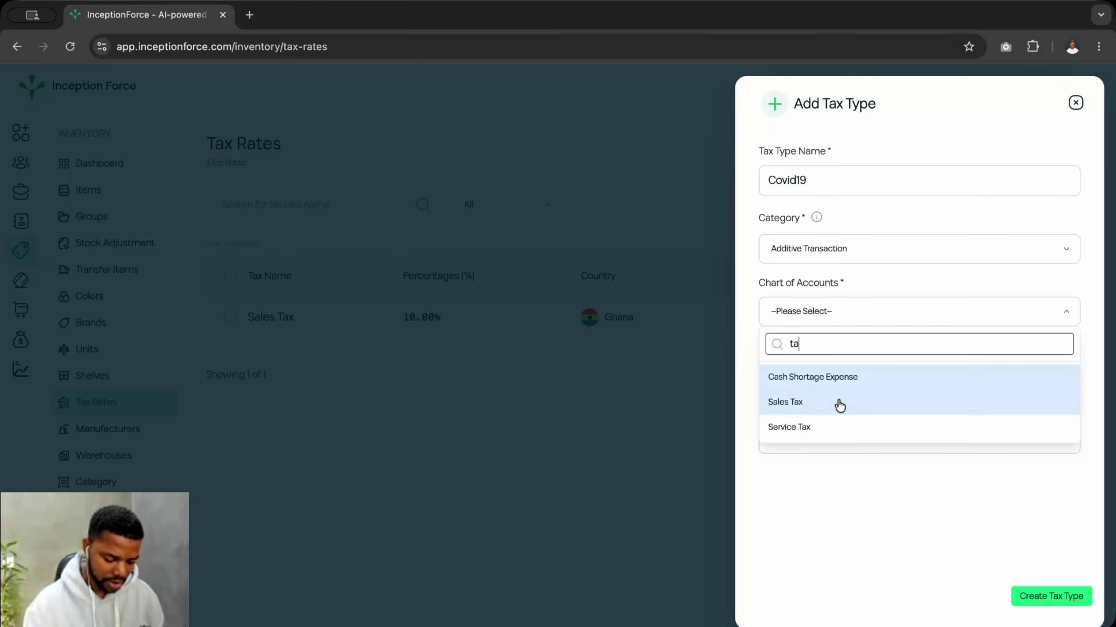
click(838, 402)
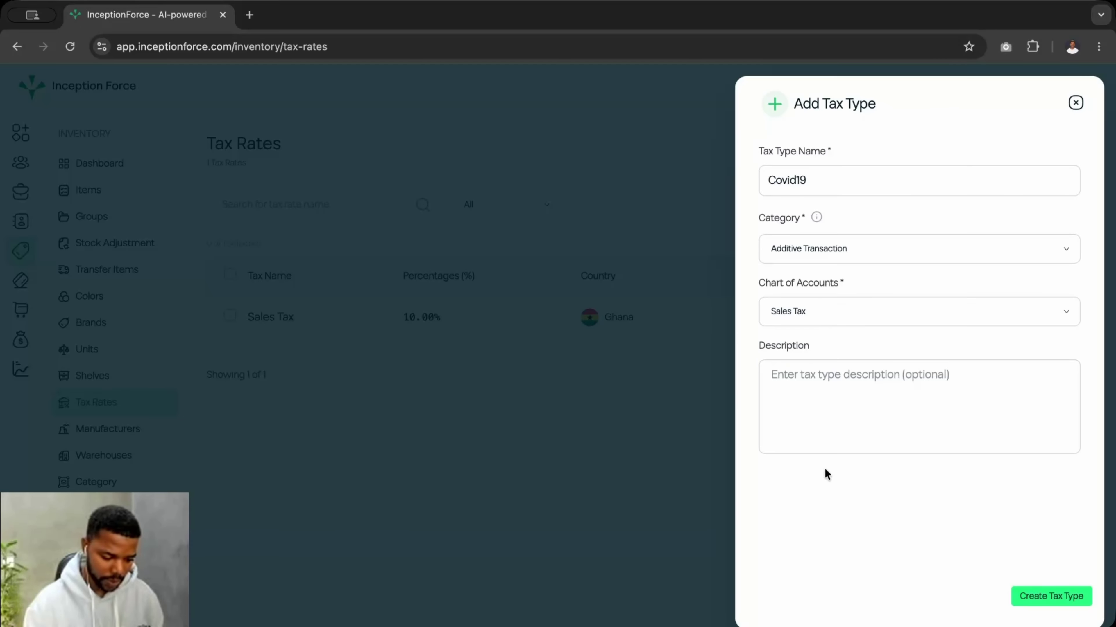
click(1041, 597)
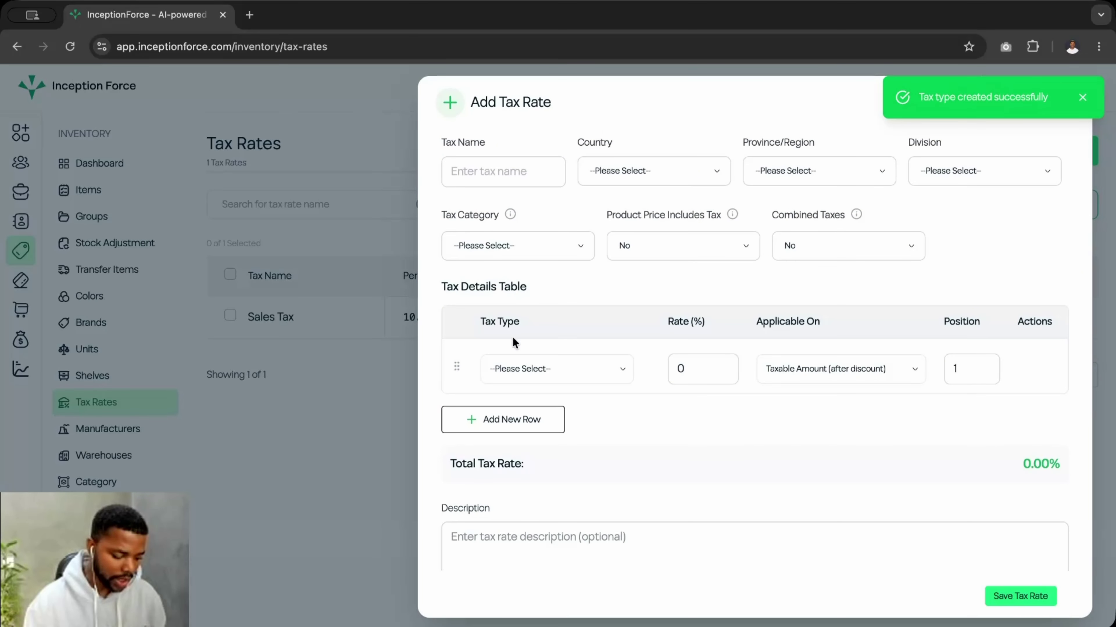
click(535, 369)
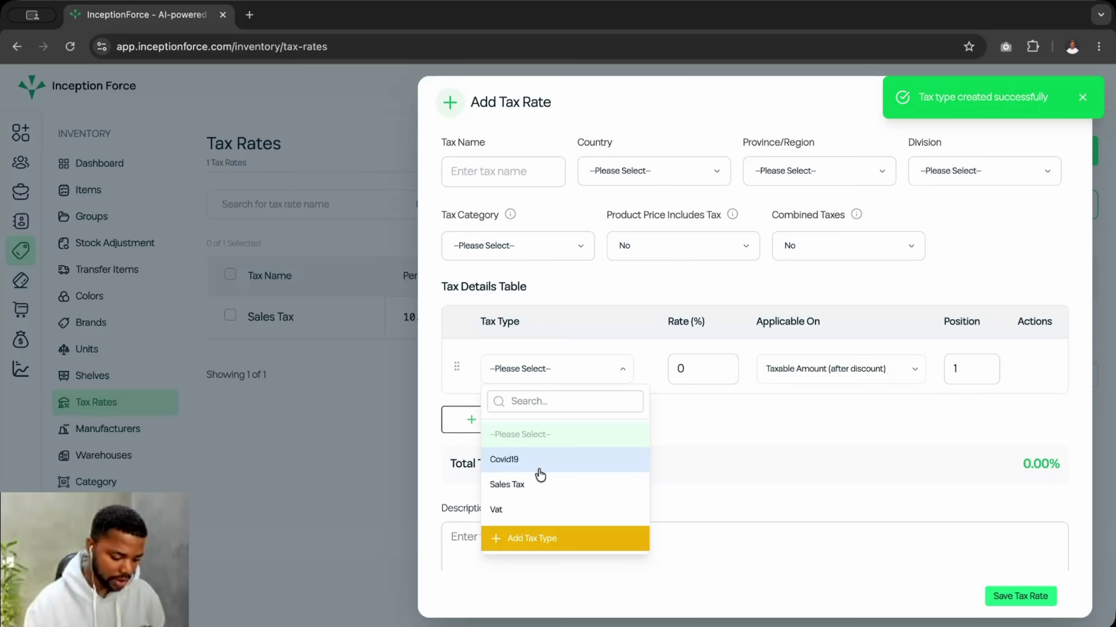
- Set the first rate row to Covid19 at 1% on taxable amount after discount
click(523, 510)
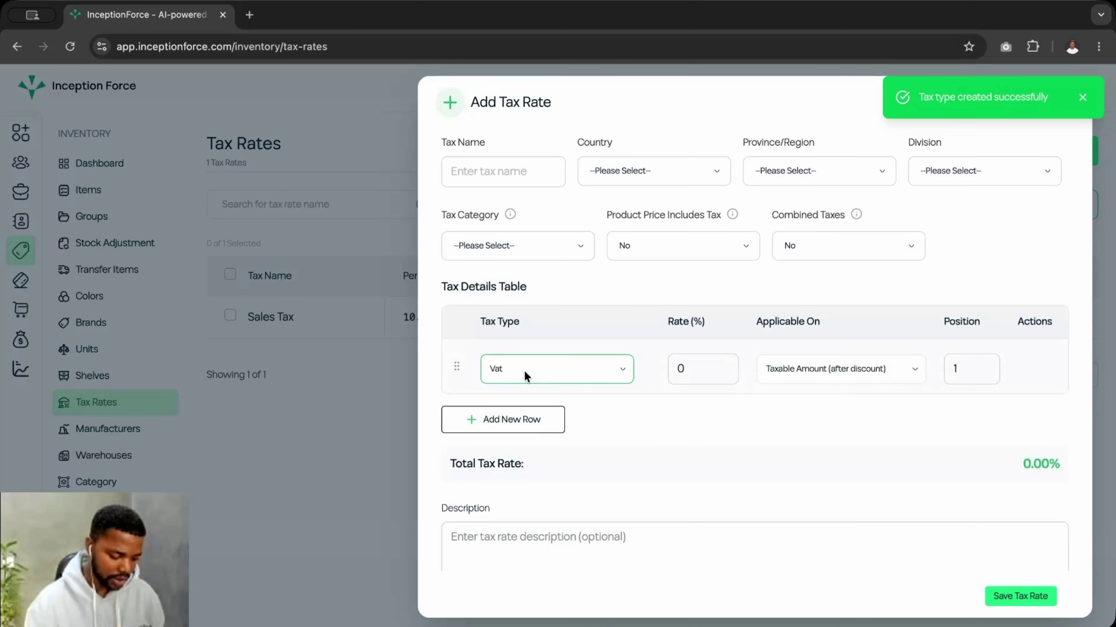
click(545, 369)
click(523, 460)
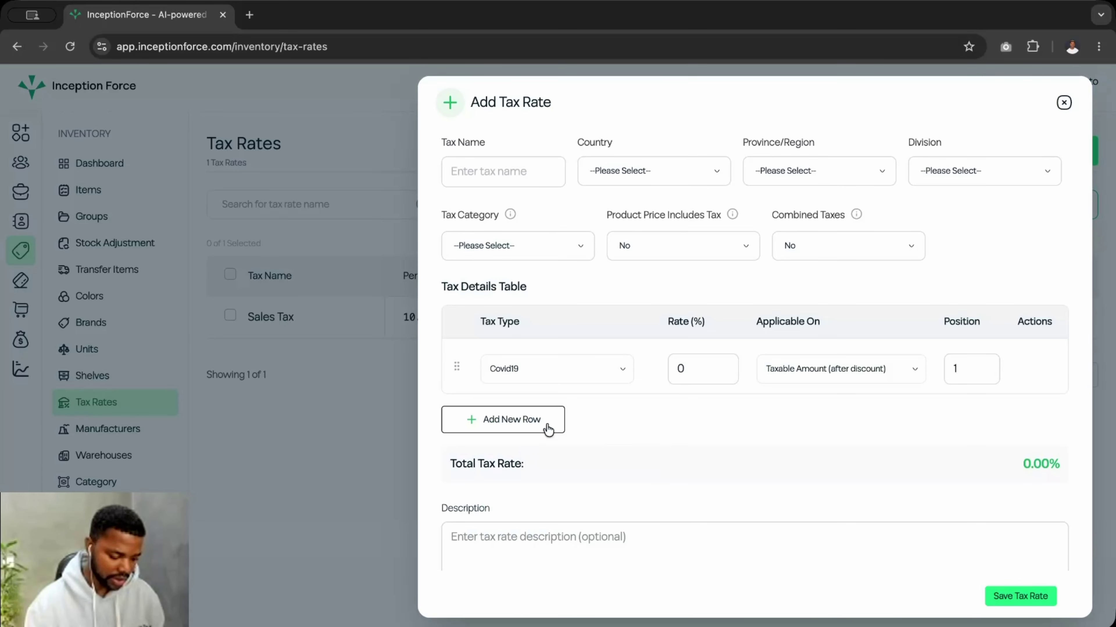
key(BackSpace)
text(1)
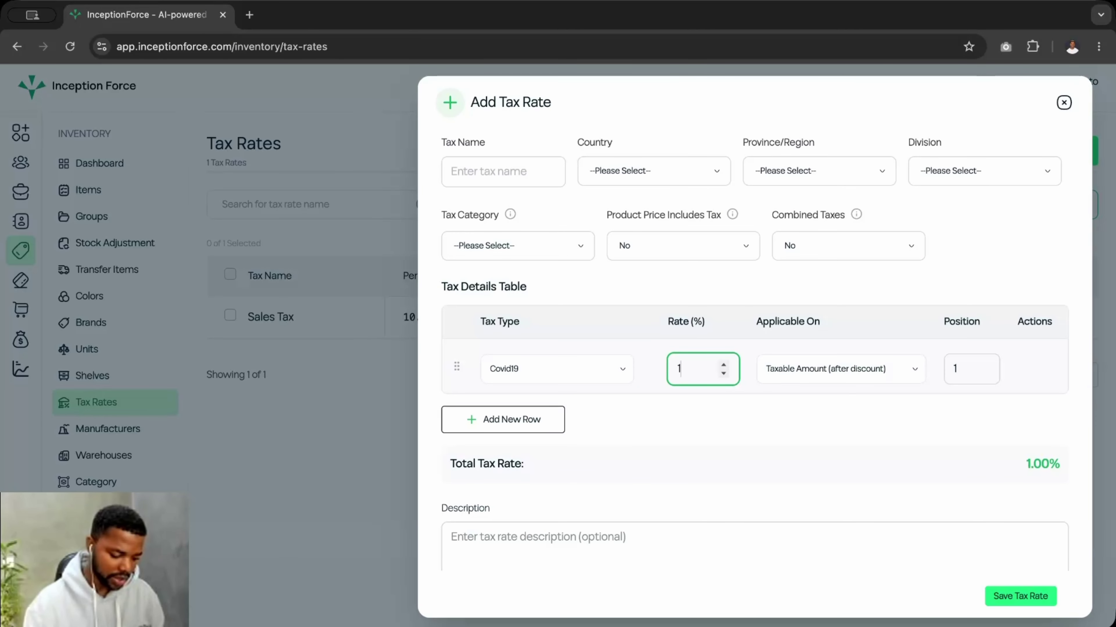
click(805, 371)
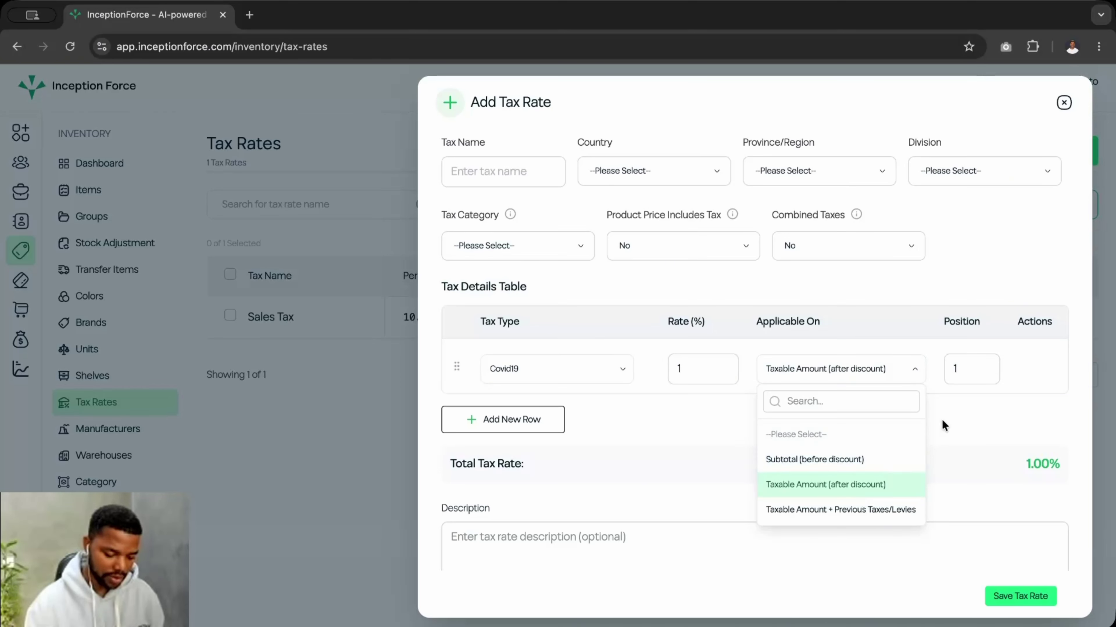
click(864, 487)
- Add a second row for Vat at 12.5% on taxable amount plus previous taxes/levies
click(517, 421)
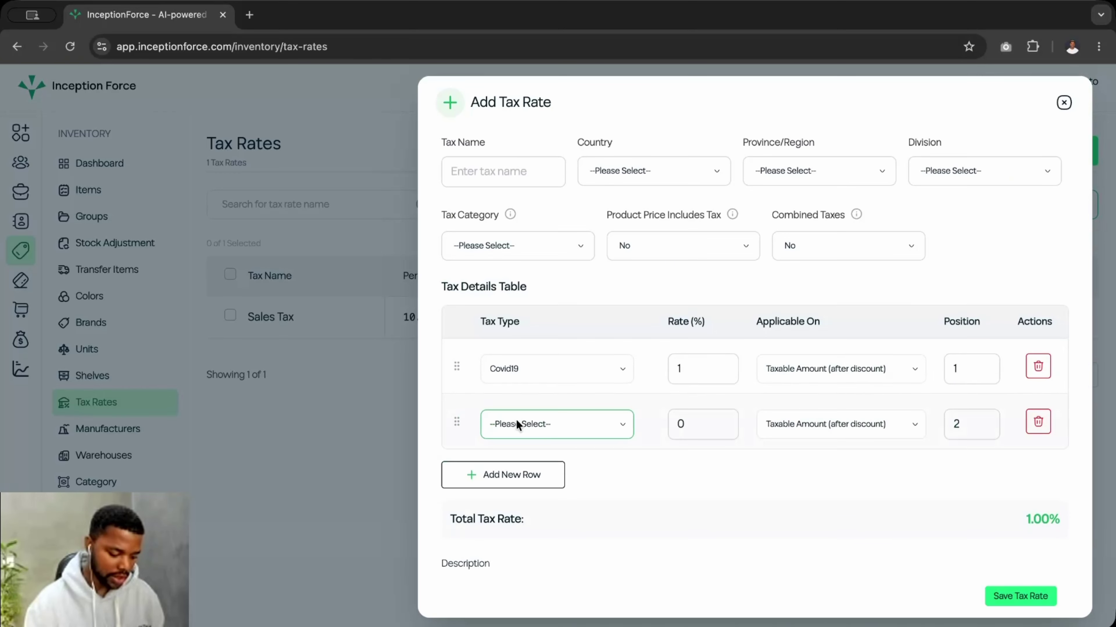
click(545, 424)
click(494, 564)
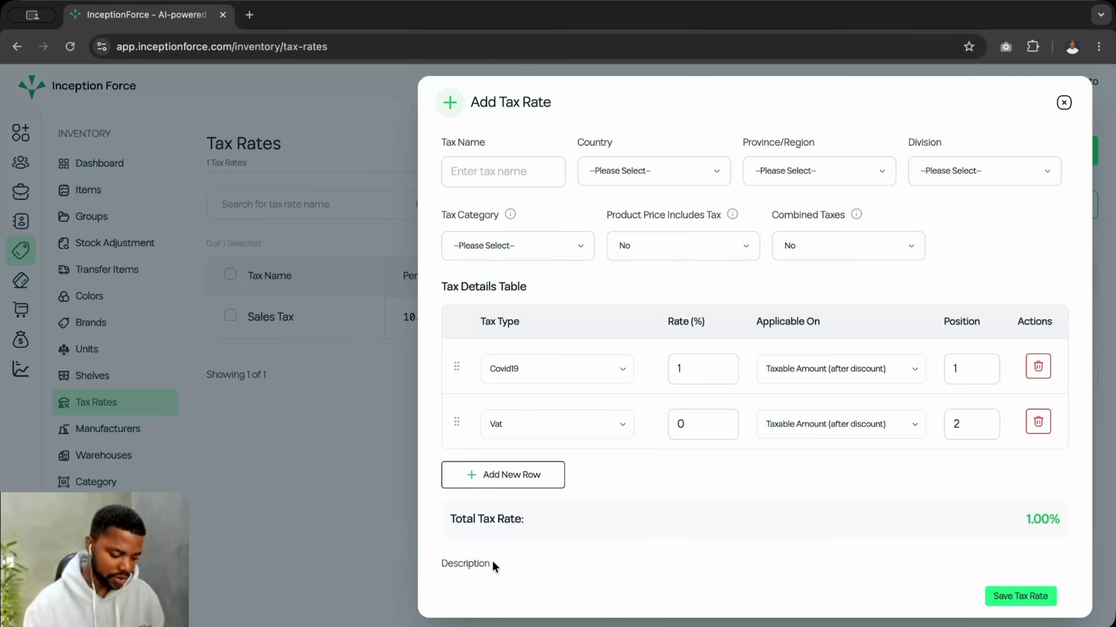
click(691, 424)
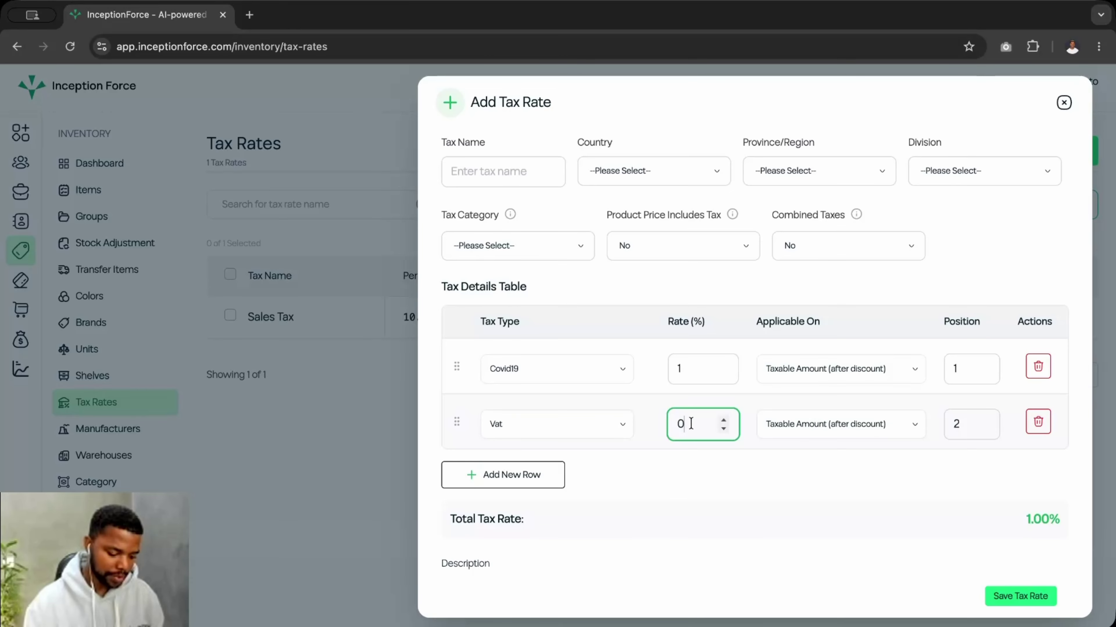
text(1)
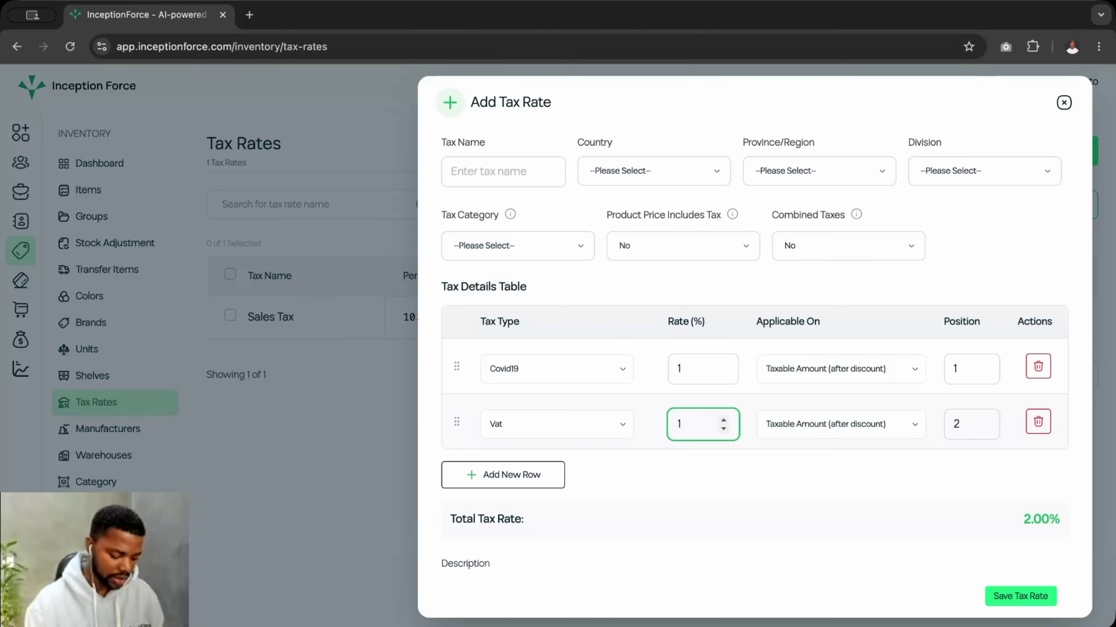
text(2.5)
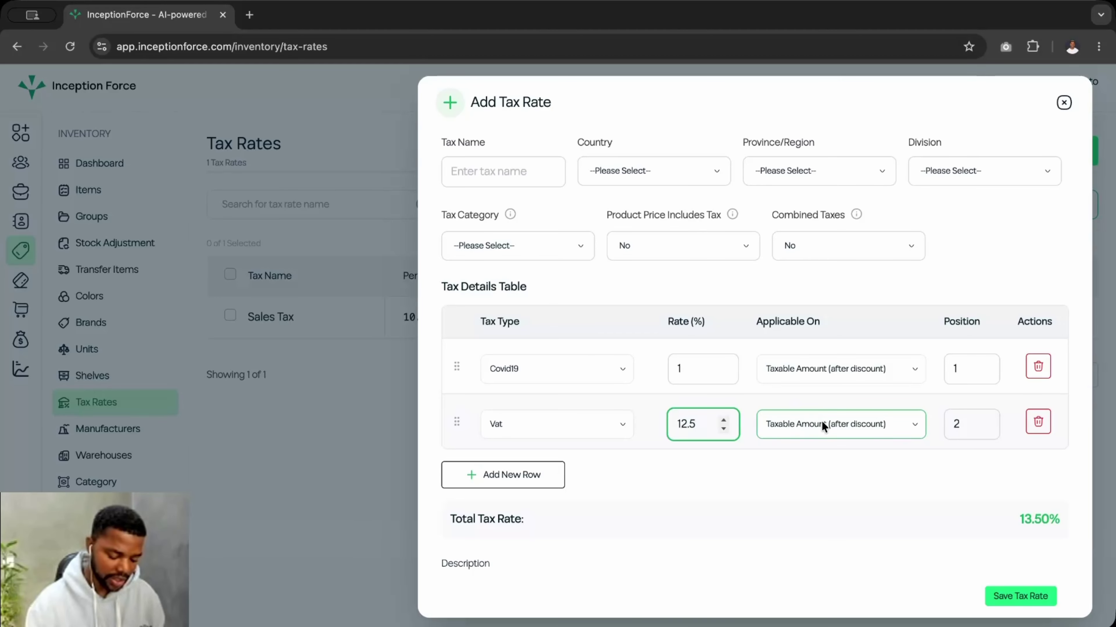
click(824, 422)
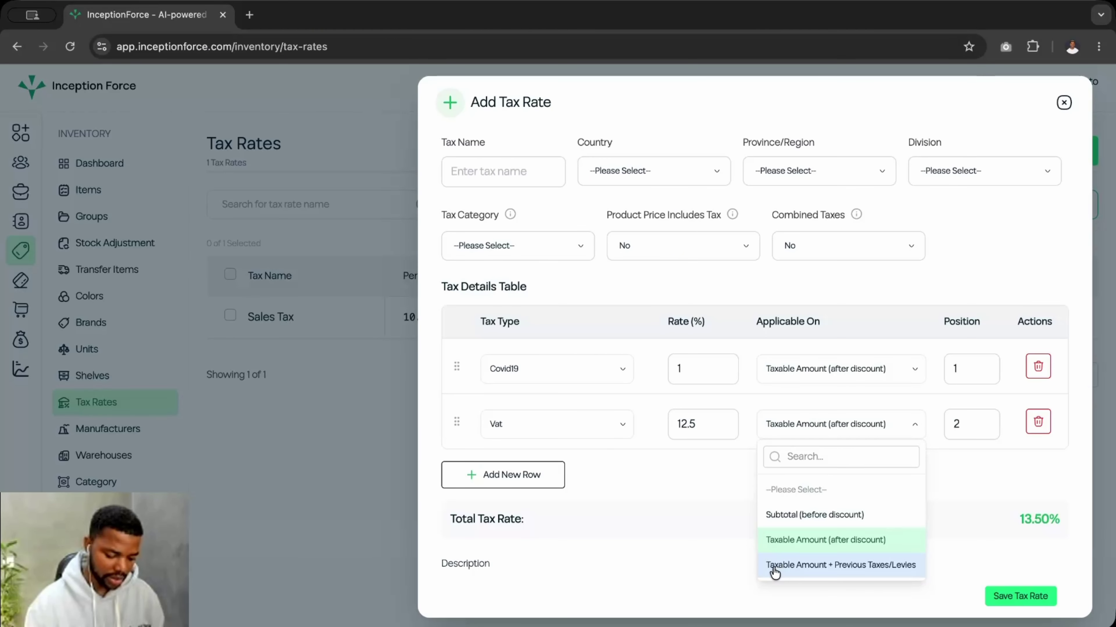
click(839, 565)
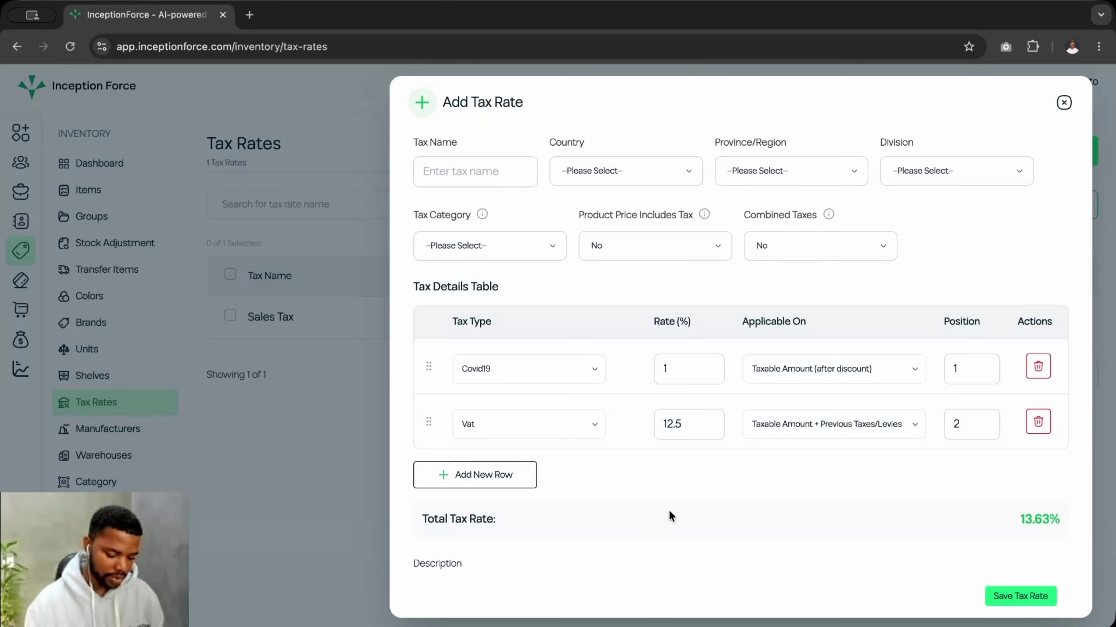
scroll(677, 515, down, 2)
scroll(681, 525, up, 2)
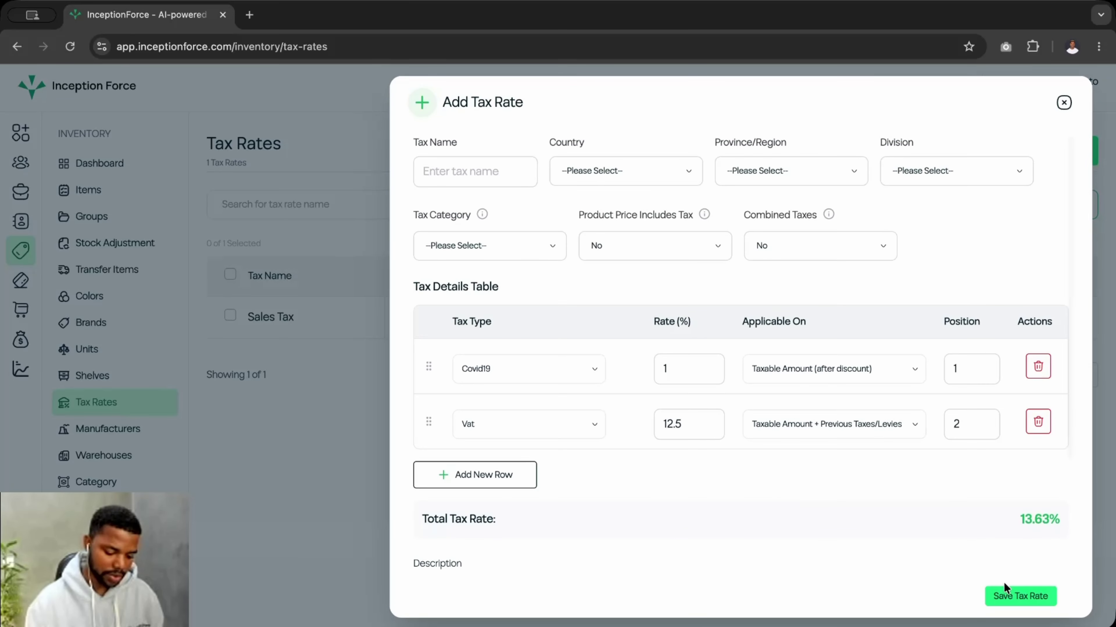
- Name the tax rate Standard Tax Corp and set its location to Ghana, Greater Accra
click(1018, 597)
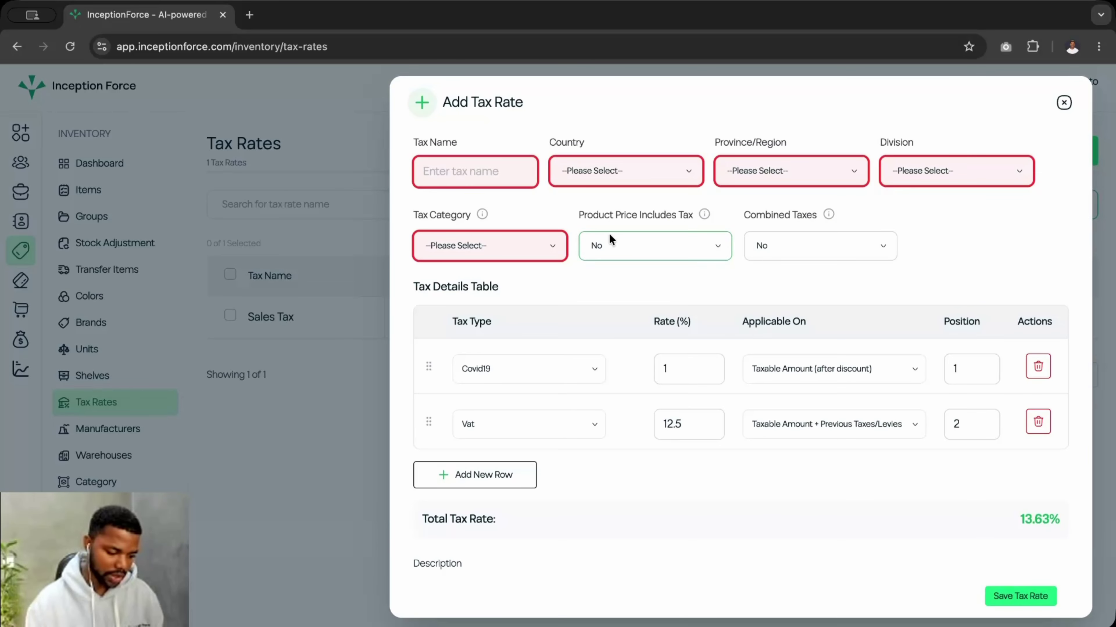
click(459, 171)
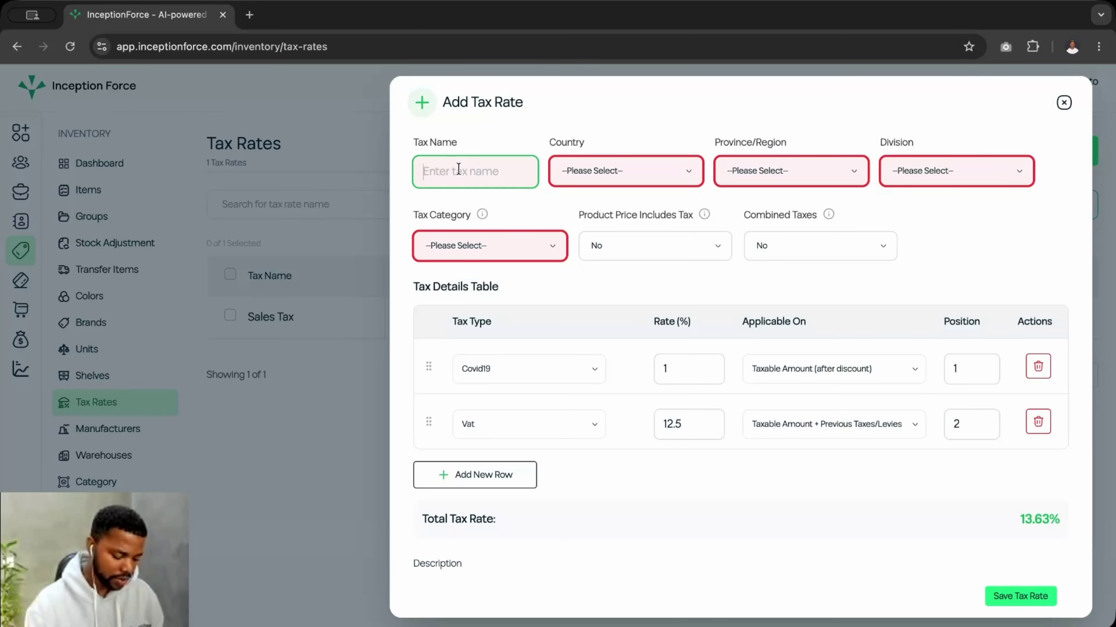
text(Standard Tax Corp)
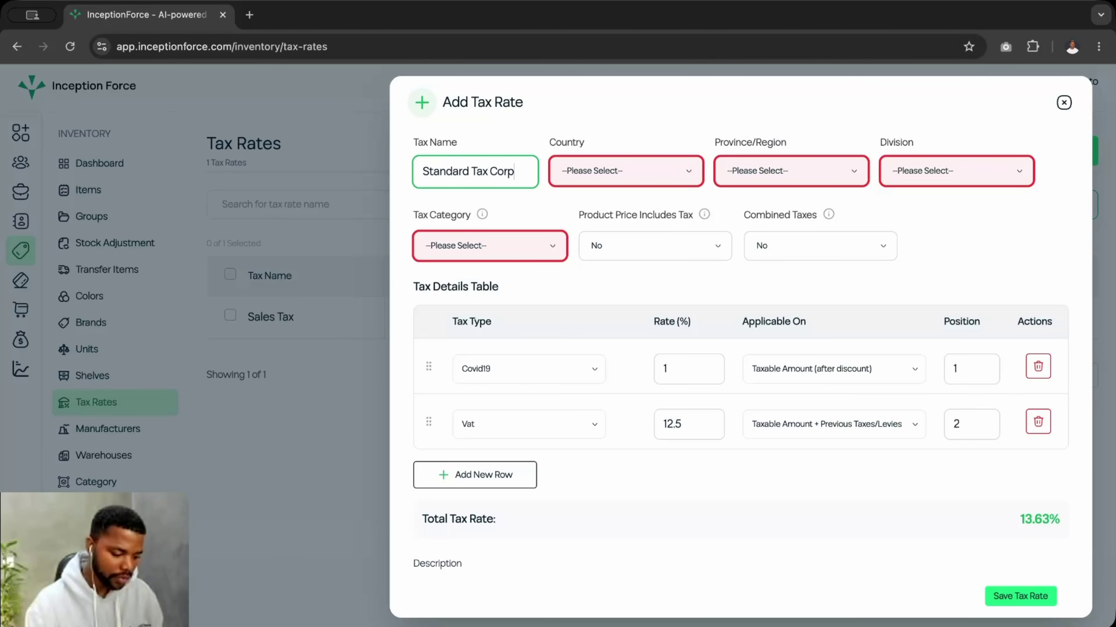
click(605, 176)
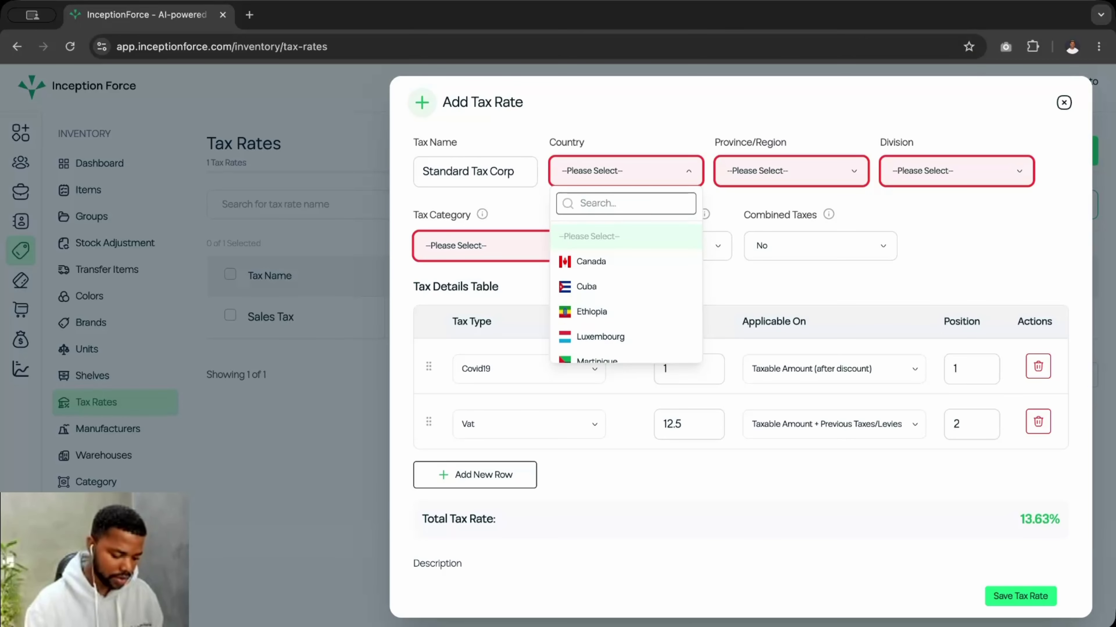
text(ghan)
click(586, 261)
click(774, 171)
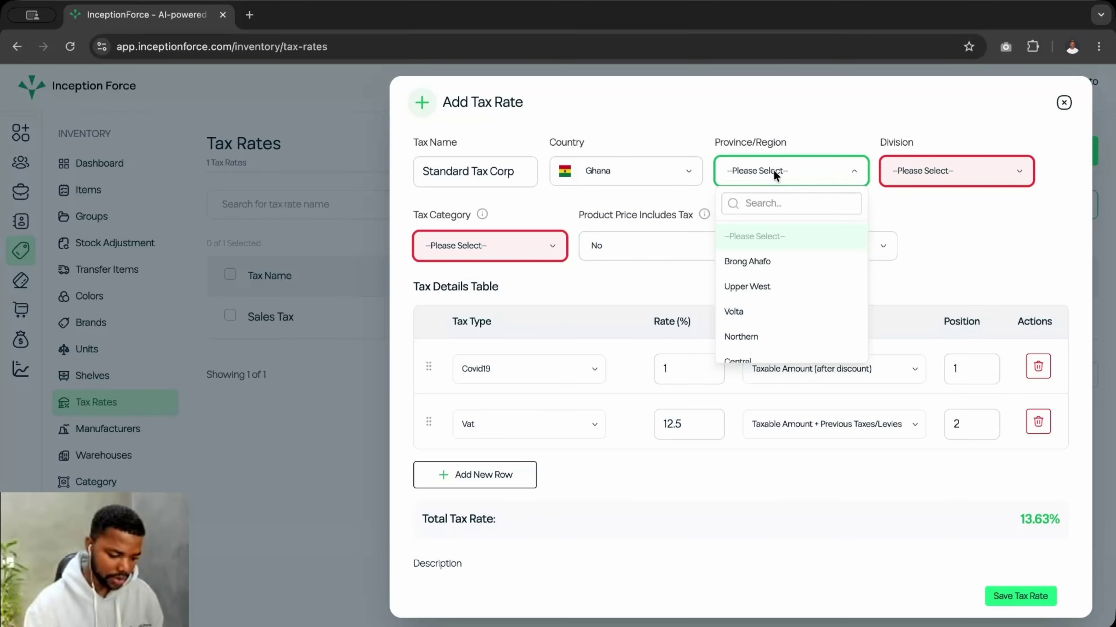
click(774, 208)
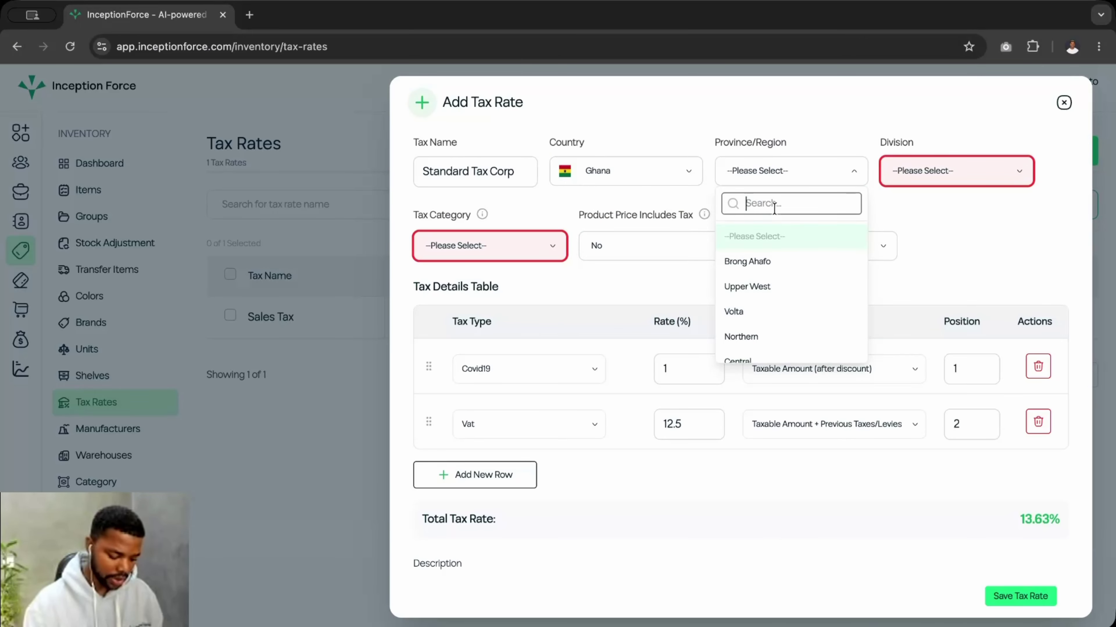
text(acc)
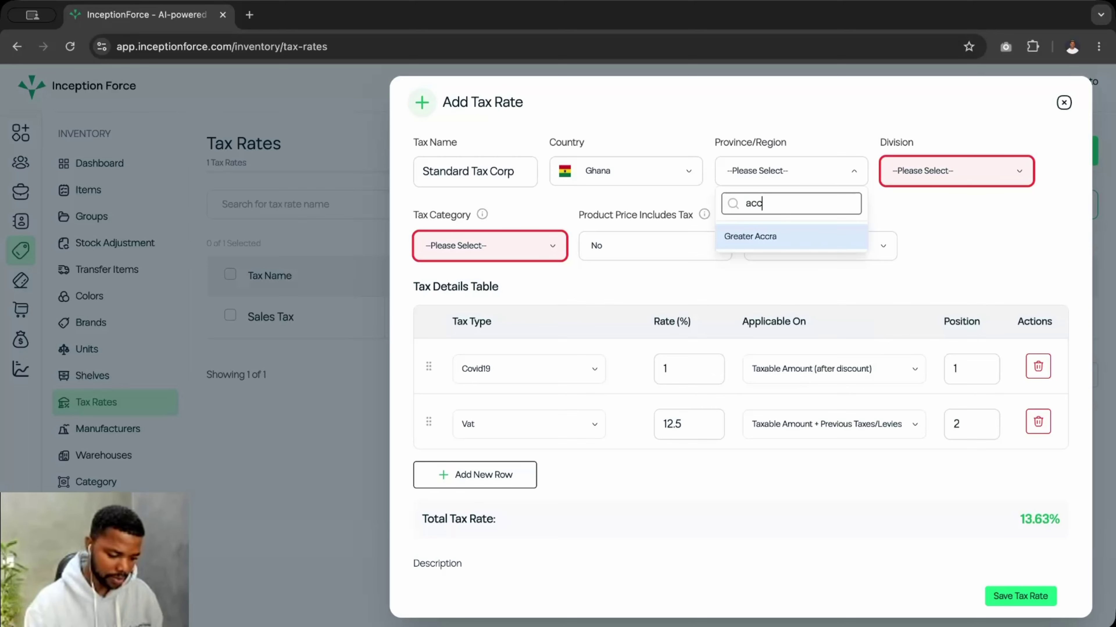
click(779, 237)
- Choose General Division, Additive Transaction category, price-includes-tax No, and save the rate
click(900, 179)
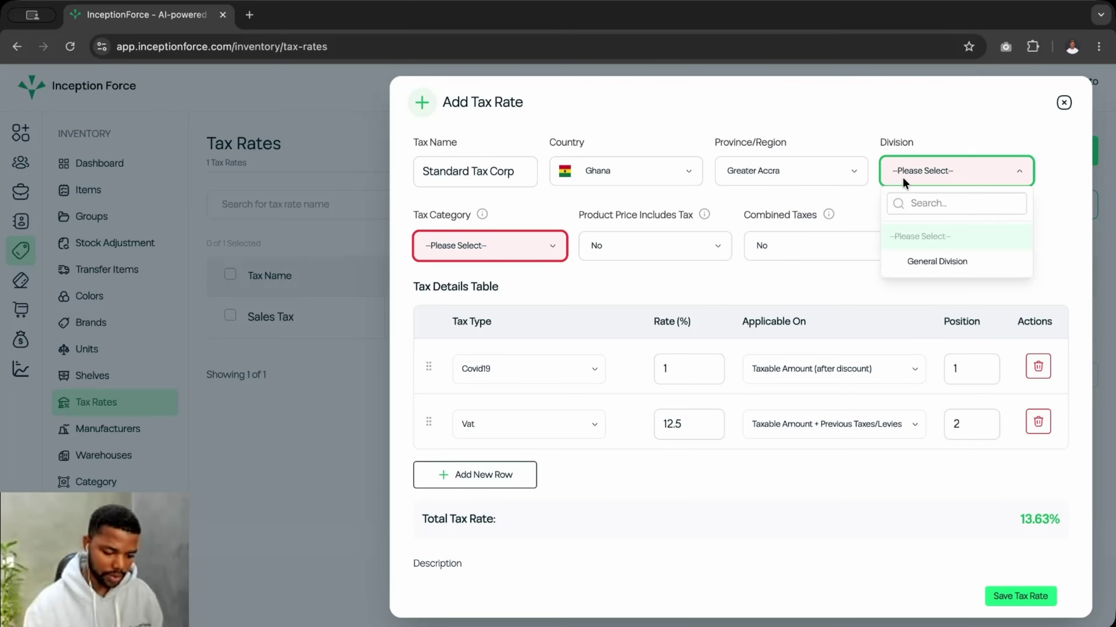
click(916, 263)
click(463, 246)
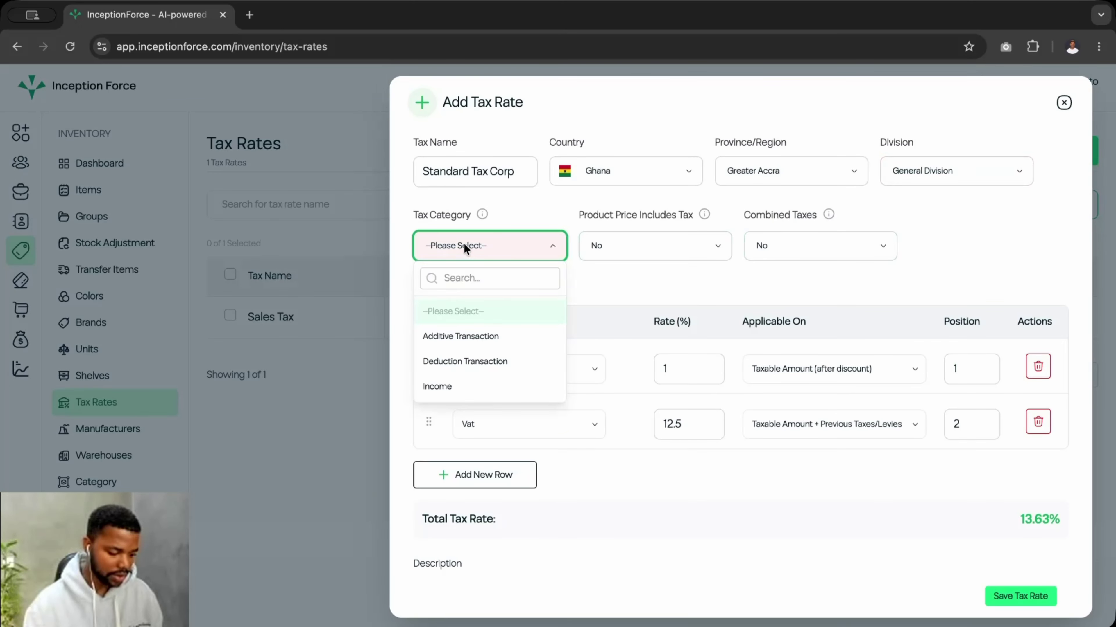
click(452, 342)
click(660, 248)
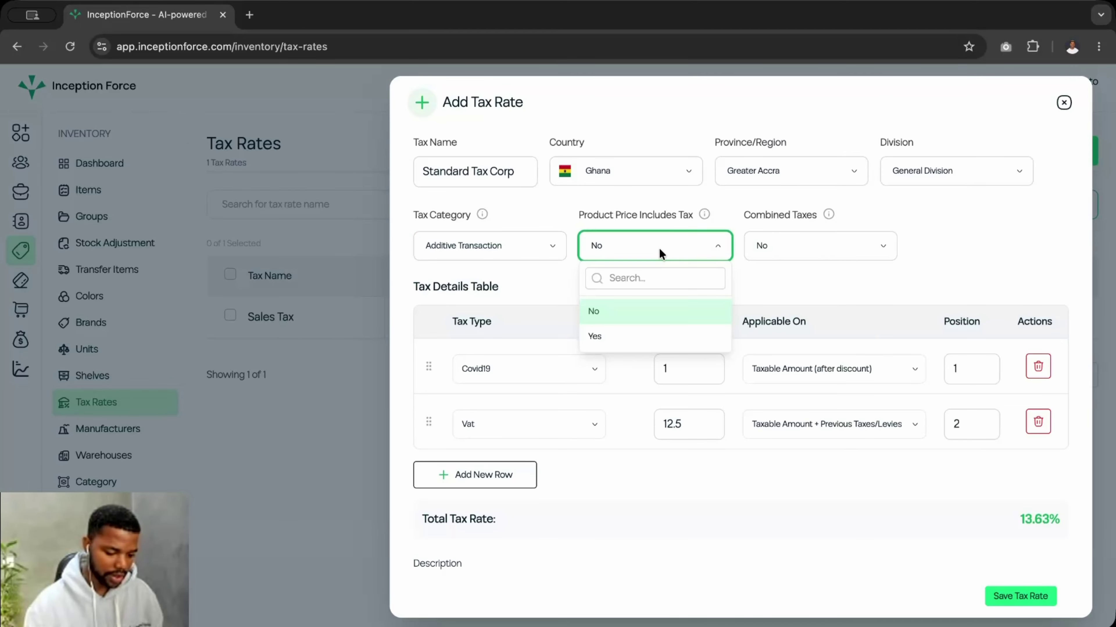
click(929, 232)
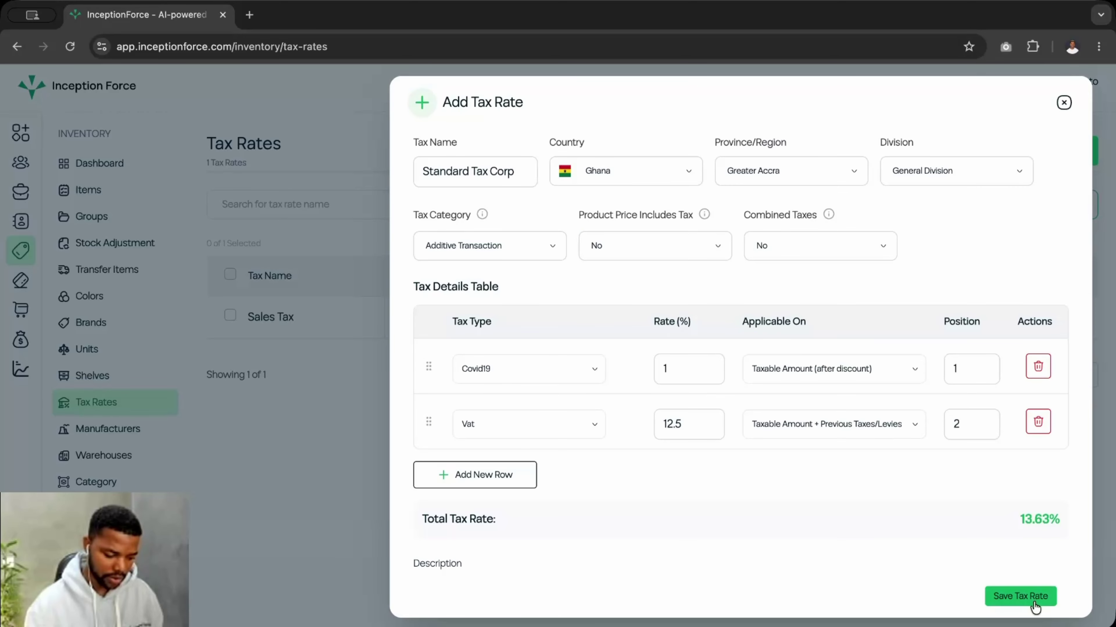
click(1012, 595)
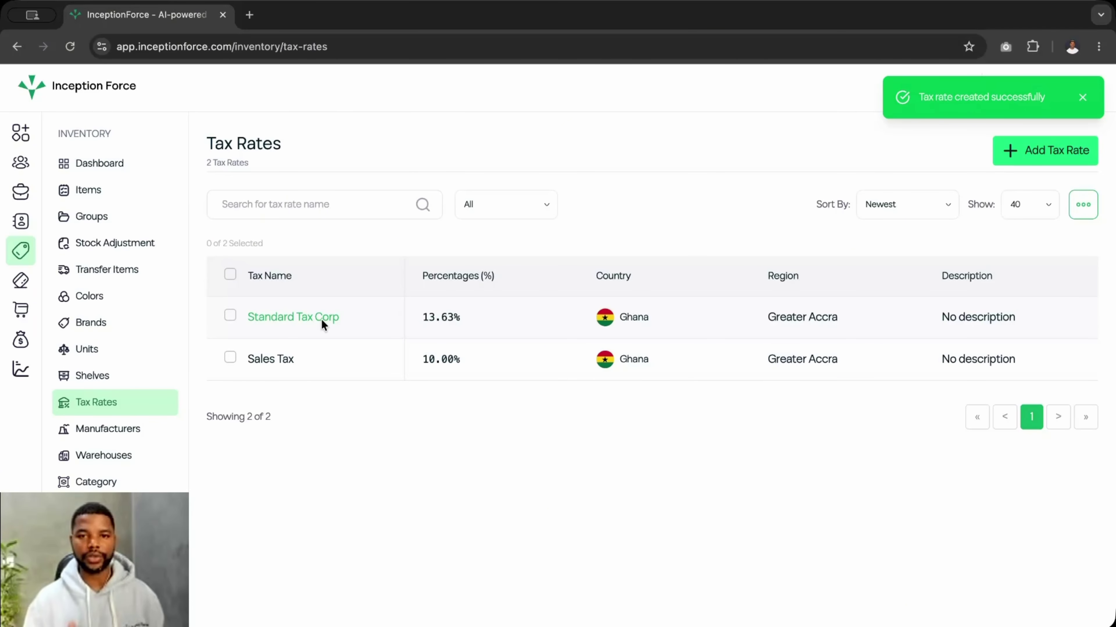
- Open Manufacturers, look over the Add Manufacturer form, and close it without saving
click(107, 430)
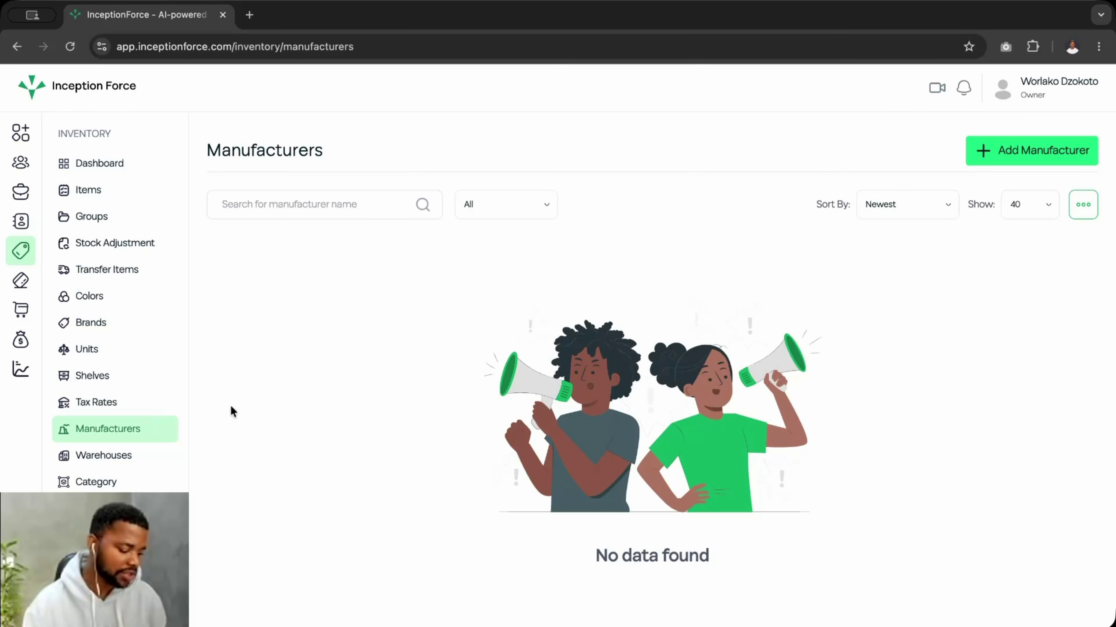
click(1025, 151)
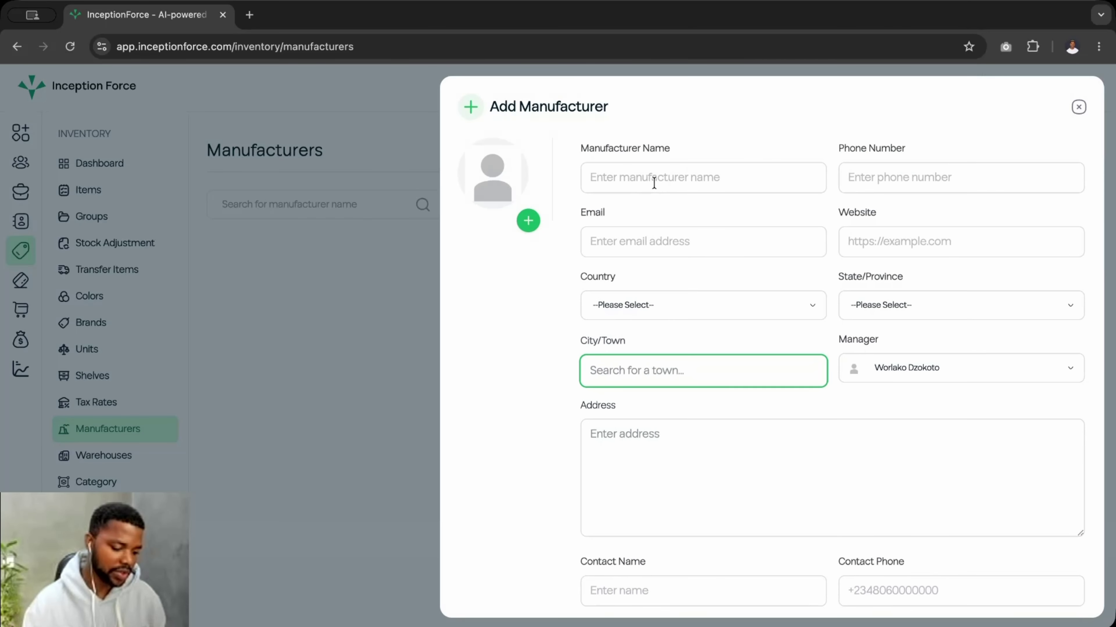
click(680, 178)
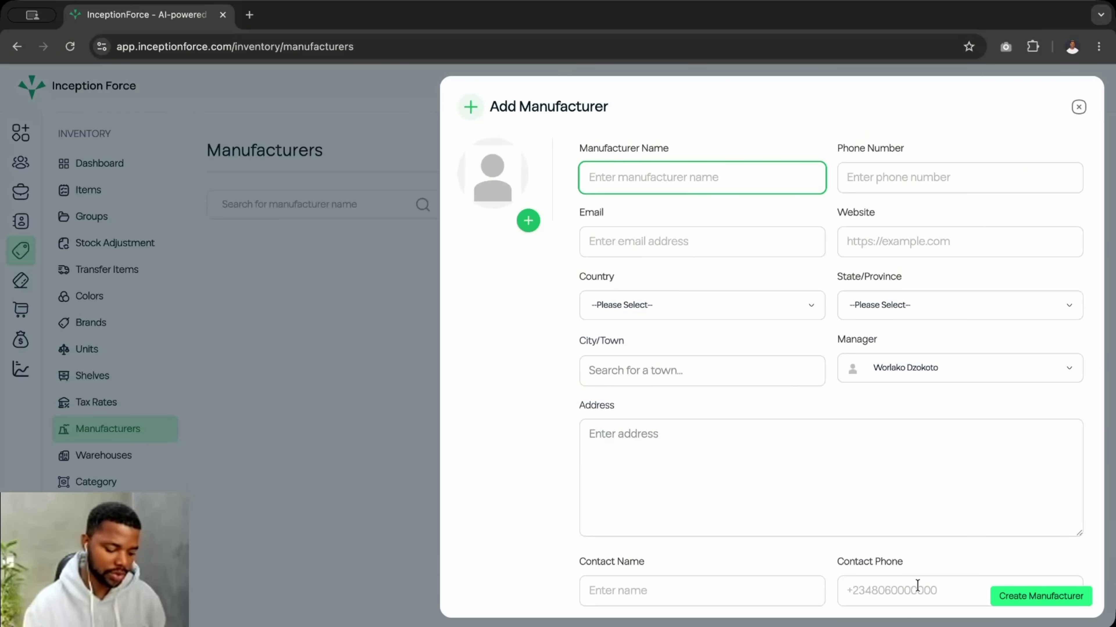
scroll(917, 584, down, 3)
scroll(917, 584, up, 3)
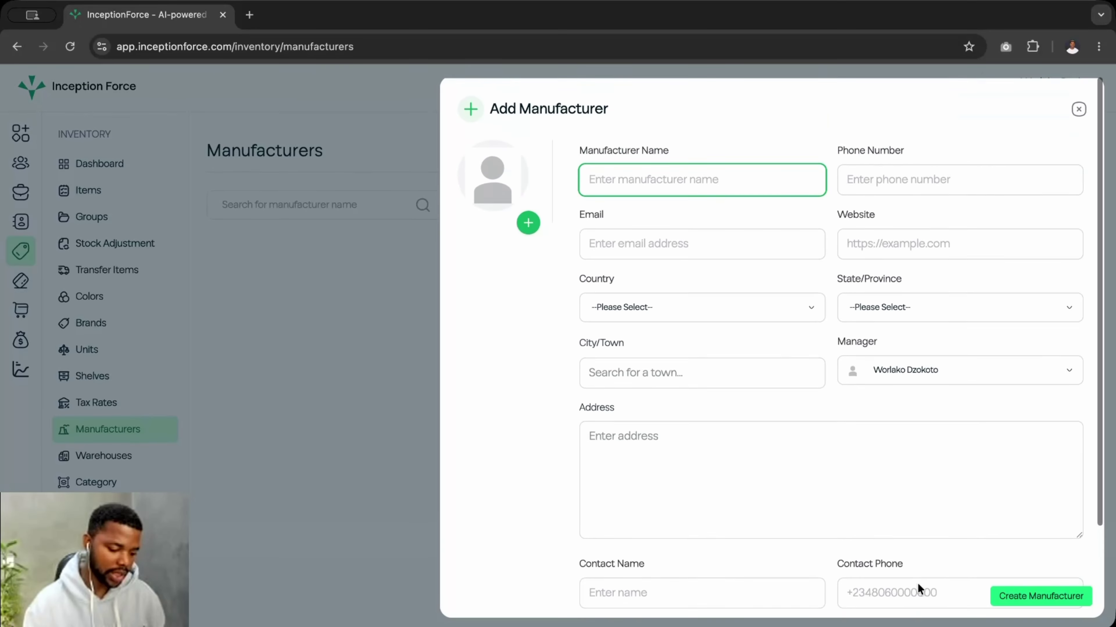
click(1078, 107)
- On the Warehouses page, start a new warehouse and name it Fruit
click(118, 458)
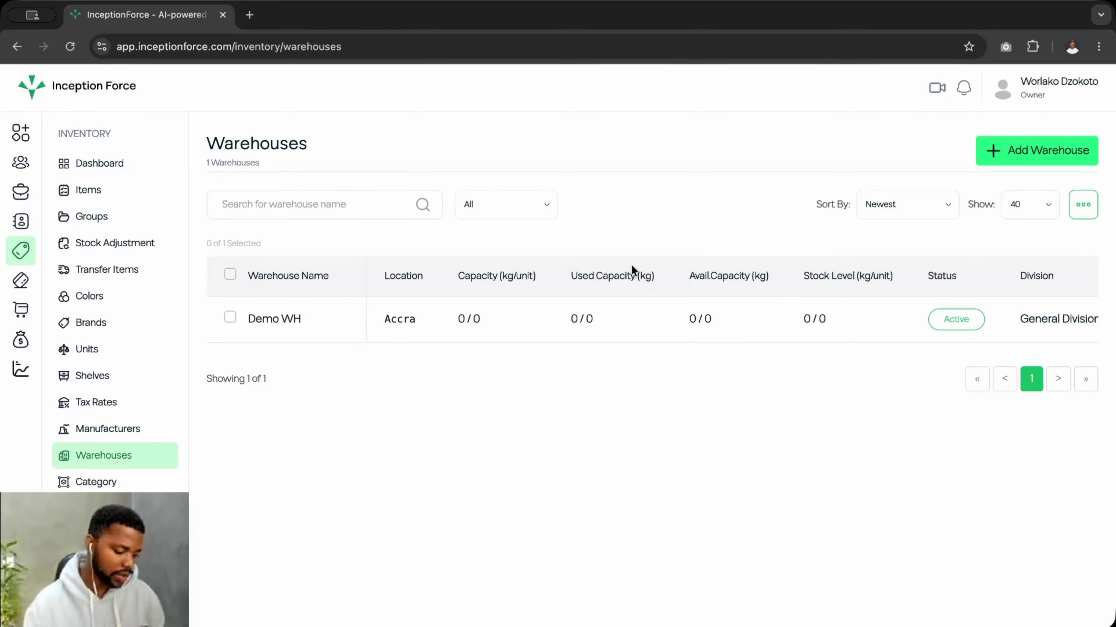
click(993, 151)
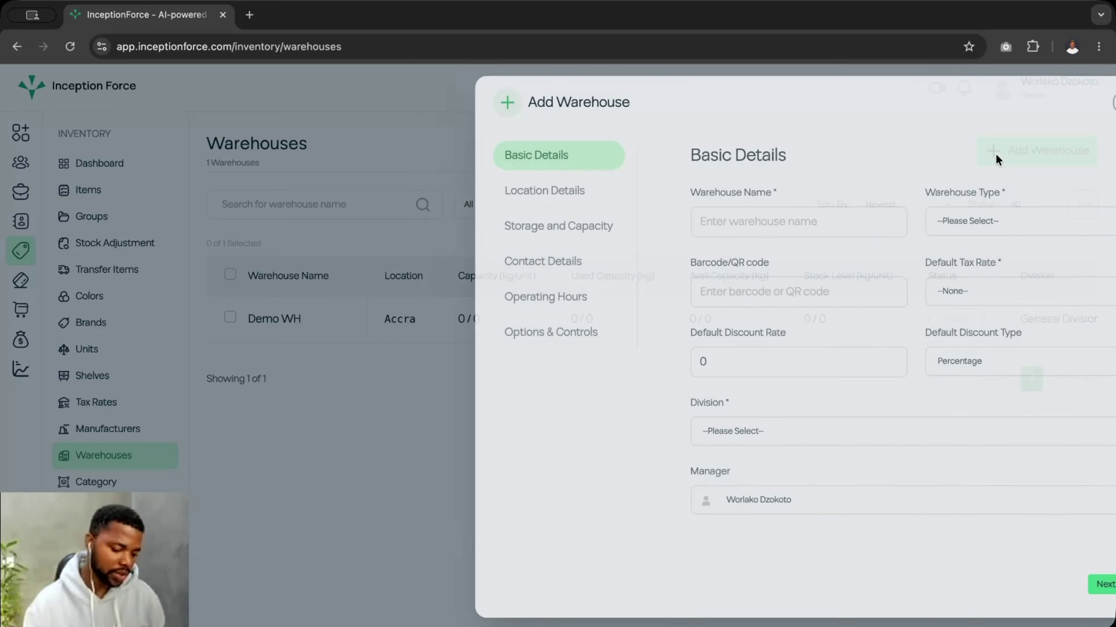
click(713, 216)
click(878, 227)
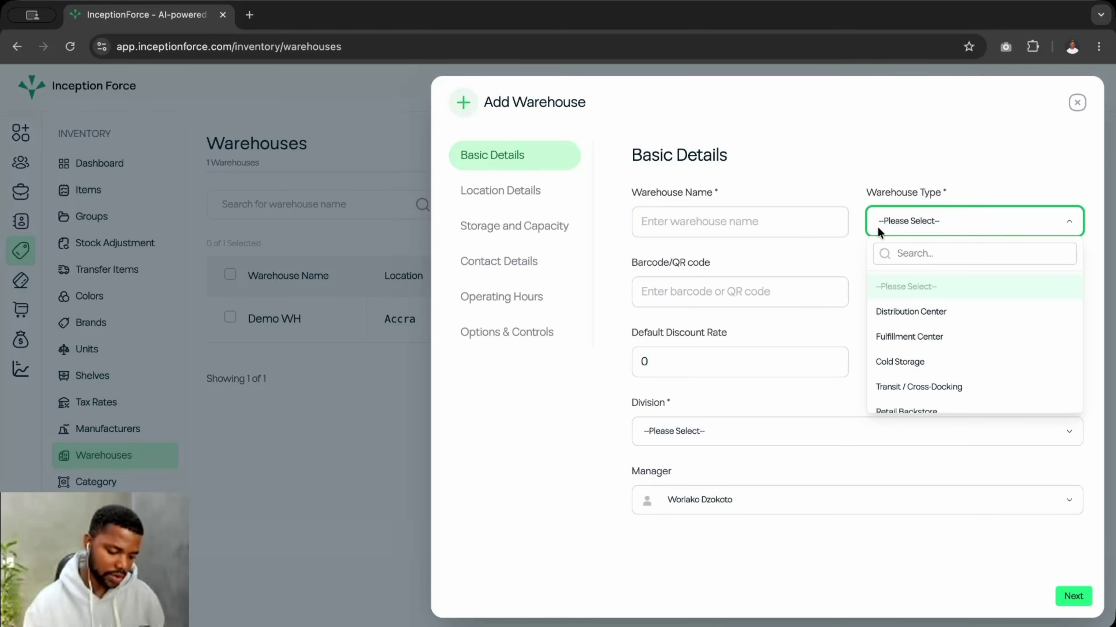
click(878, 226)
click(868, 215)
click(664, 217)
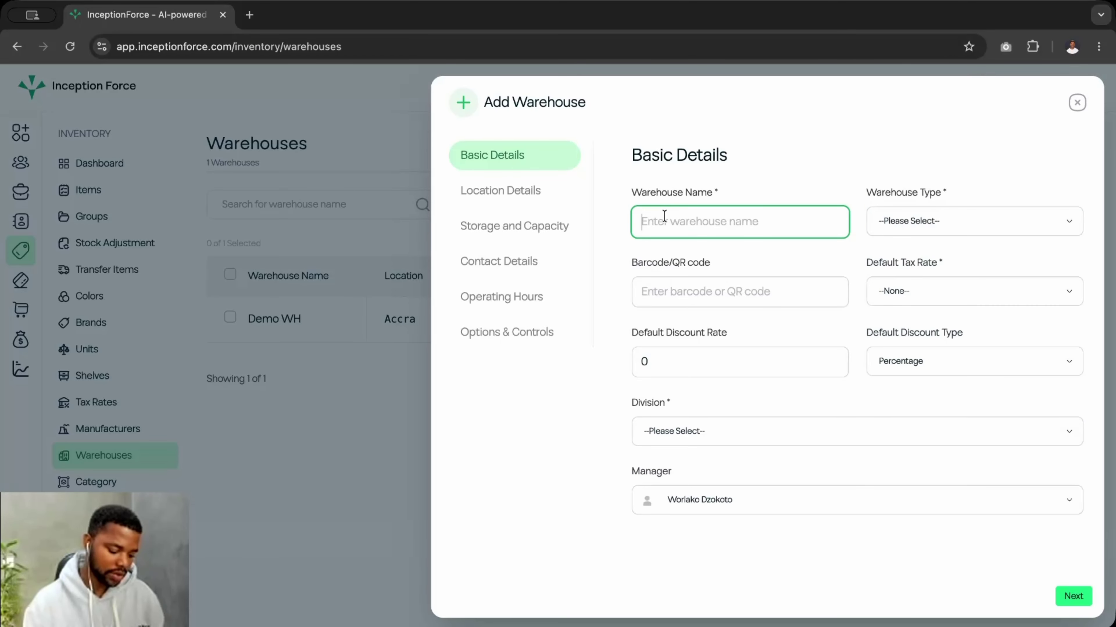
text(Frou)
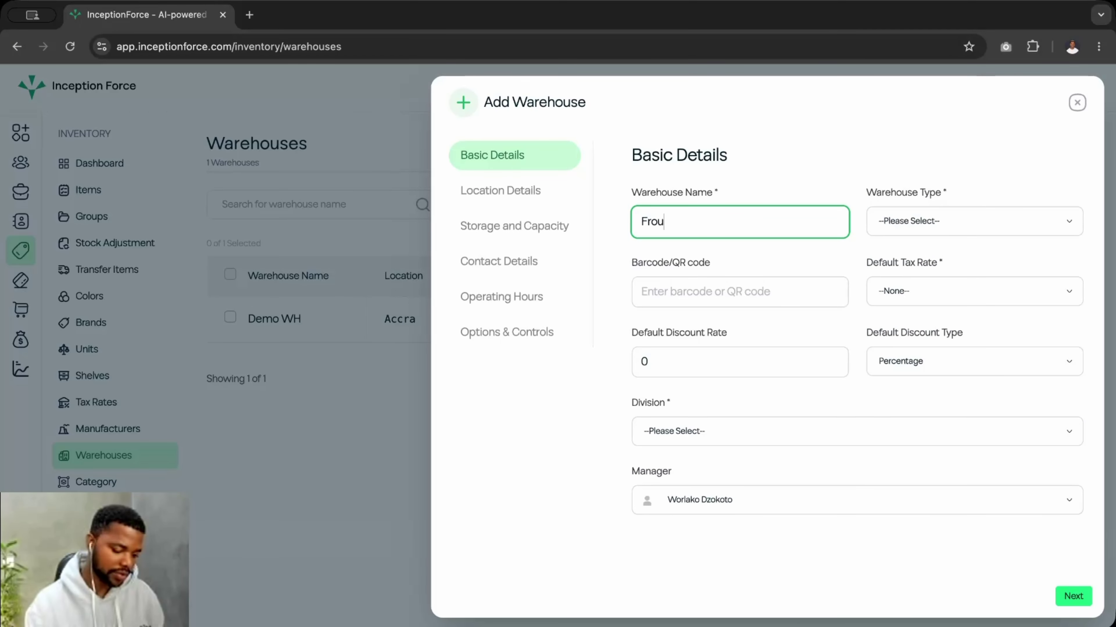
text(t)
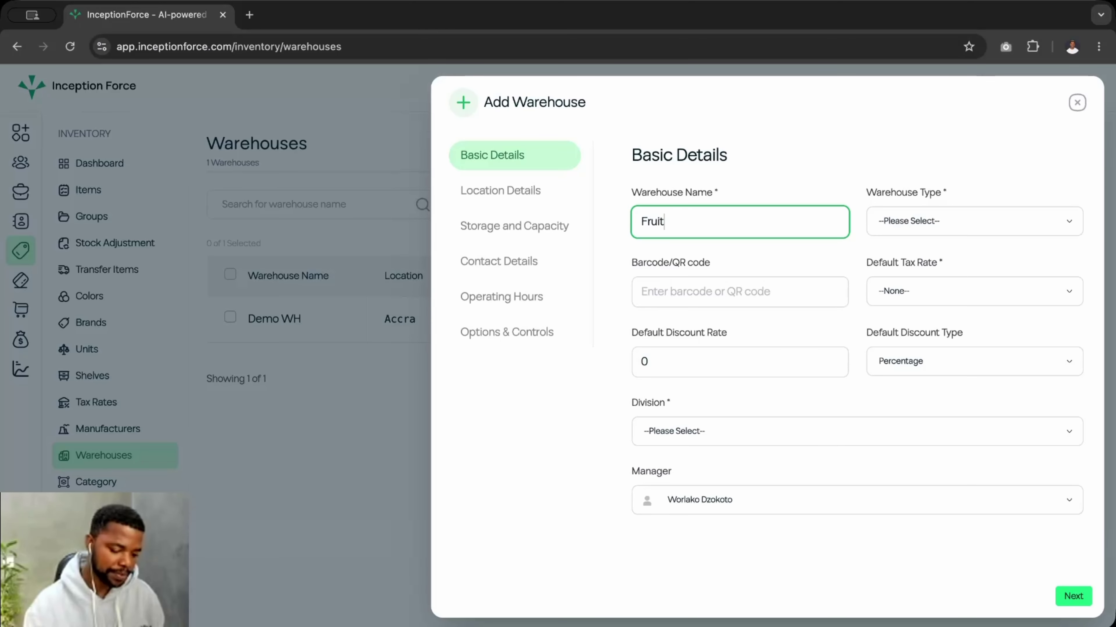
- Make it a Distribution Center with no default tax rate, in General Division
click(914, 211)
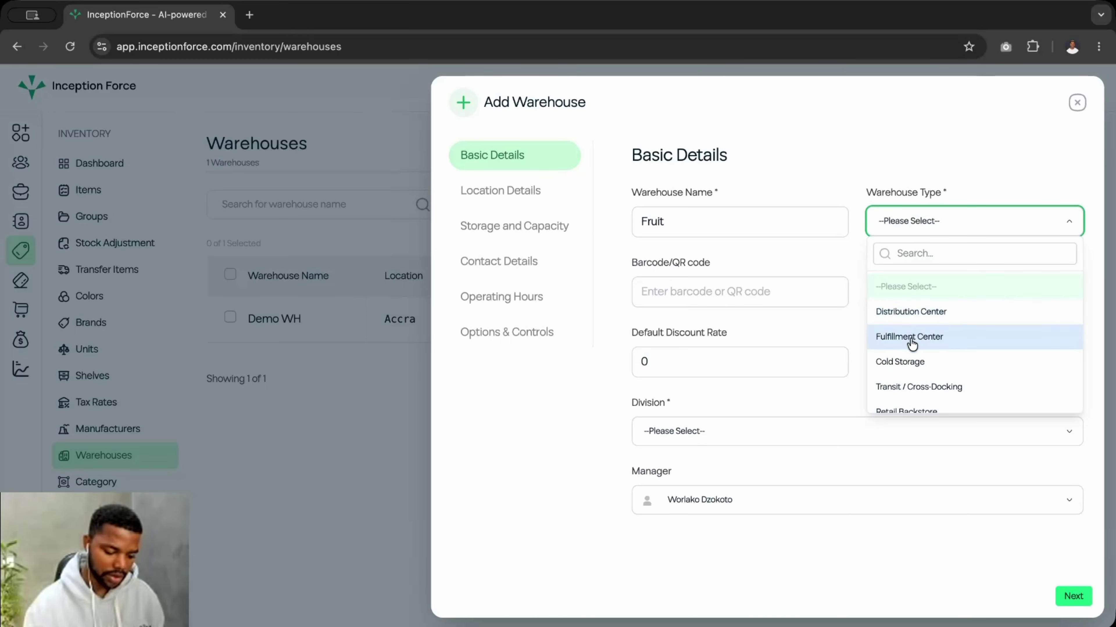
click(939, 319)
click(684, 280)
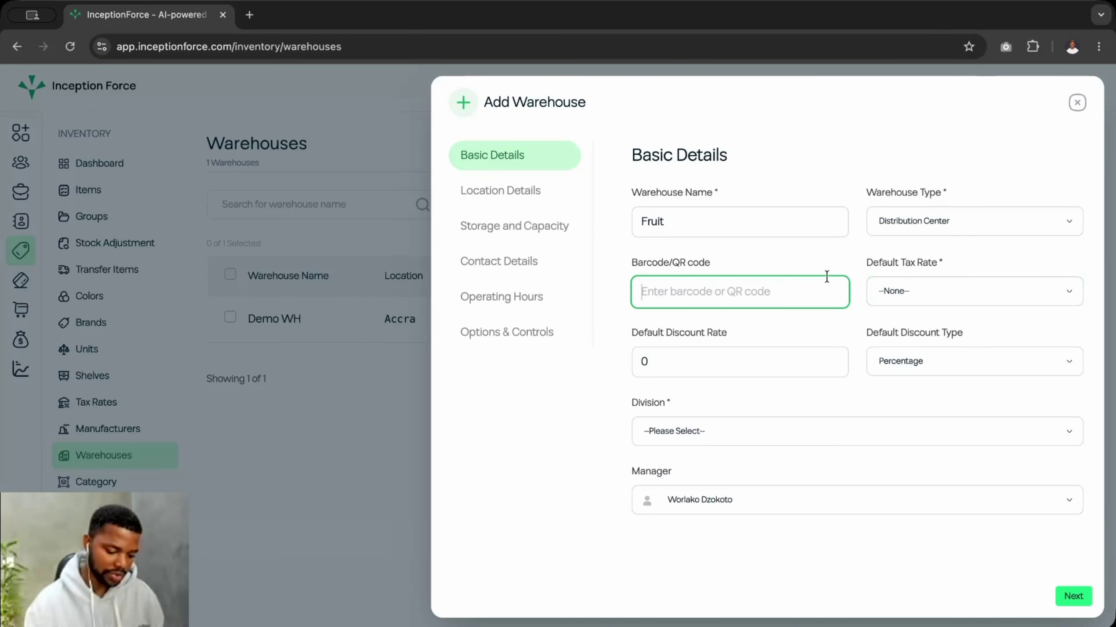
click(900, 295)
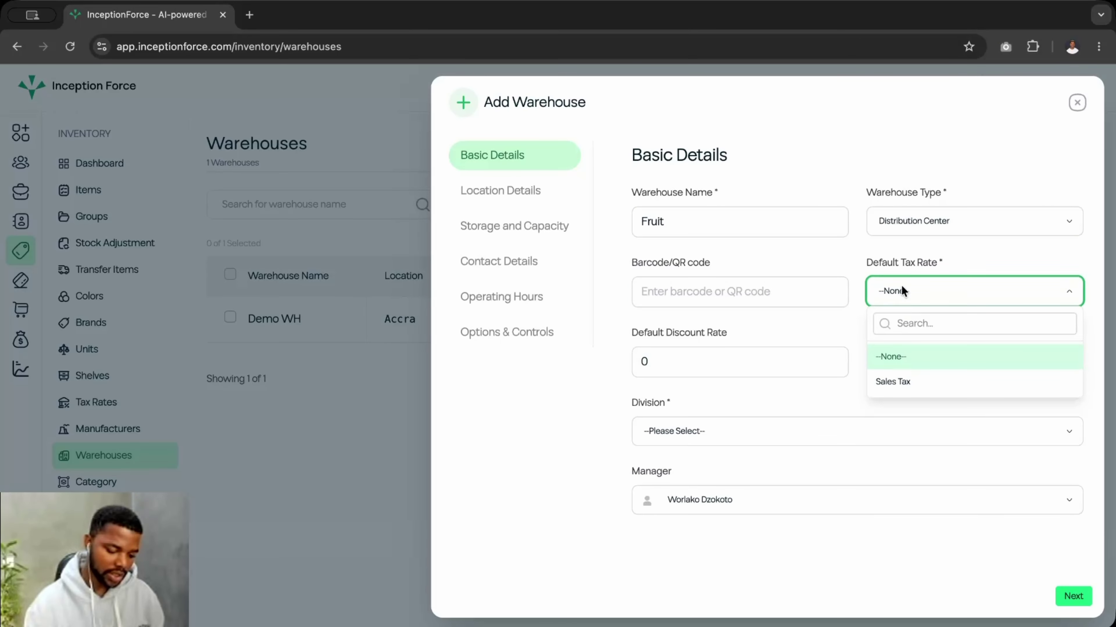
click(820, 255)
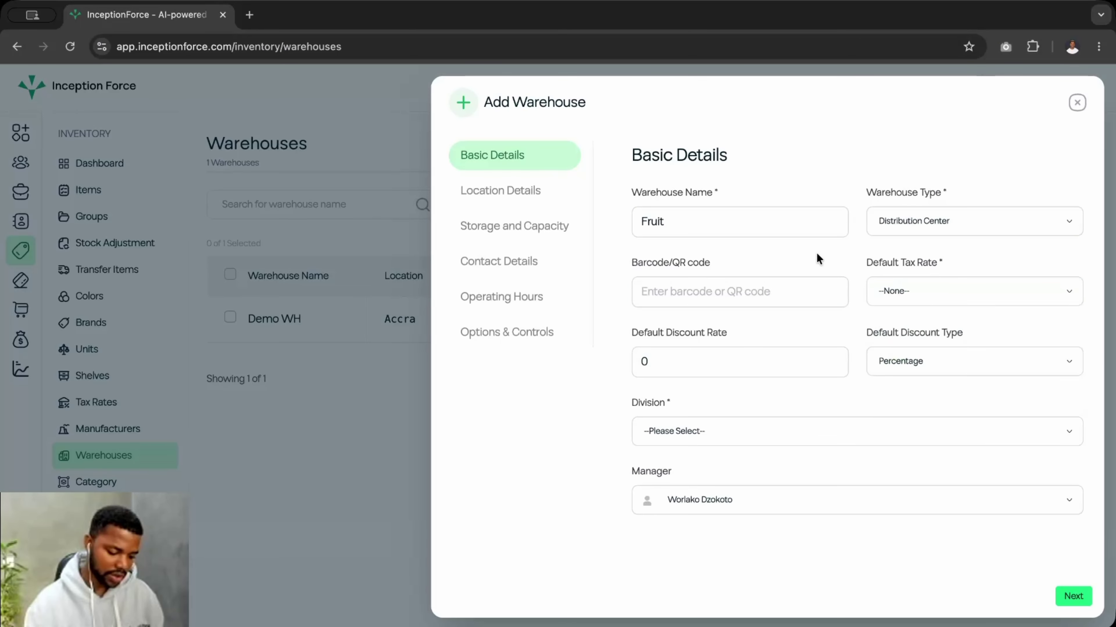
click(686, 364)
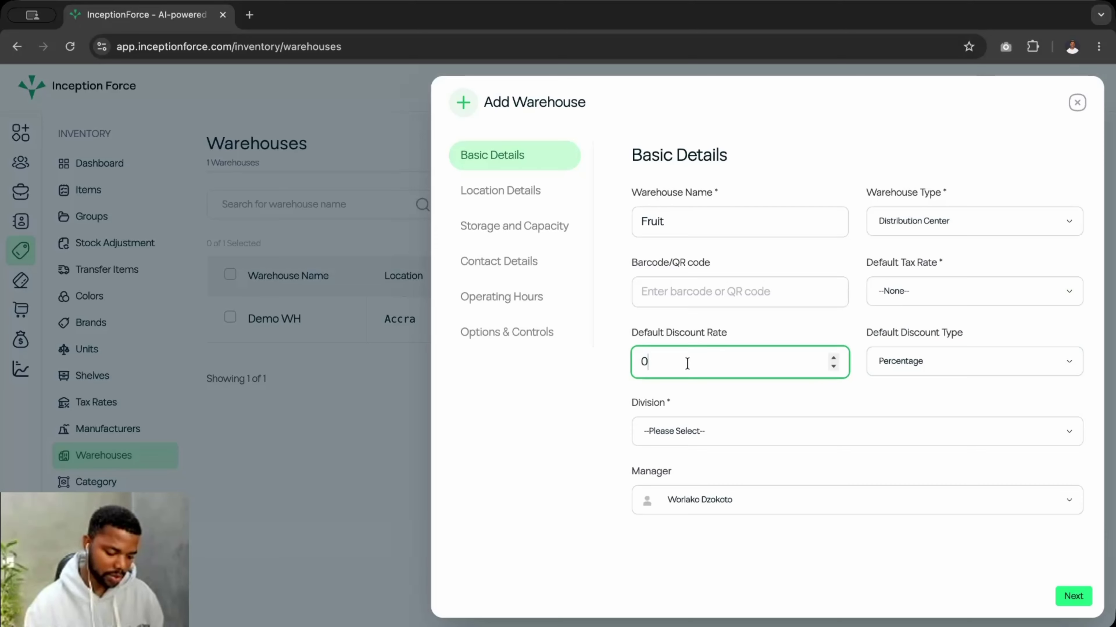
click(723, 436)
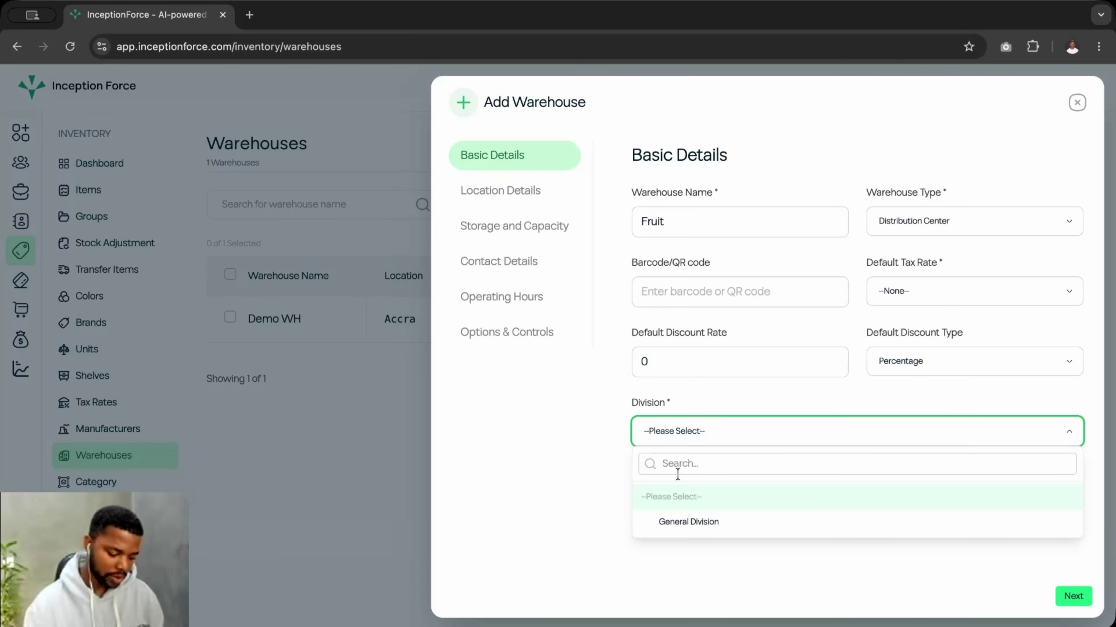
click(698, 523)
- Set the warehouse location country to Ghana and state/province to Greater Accra
click(520, 190)
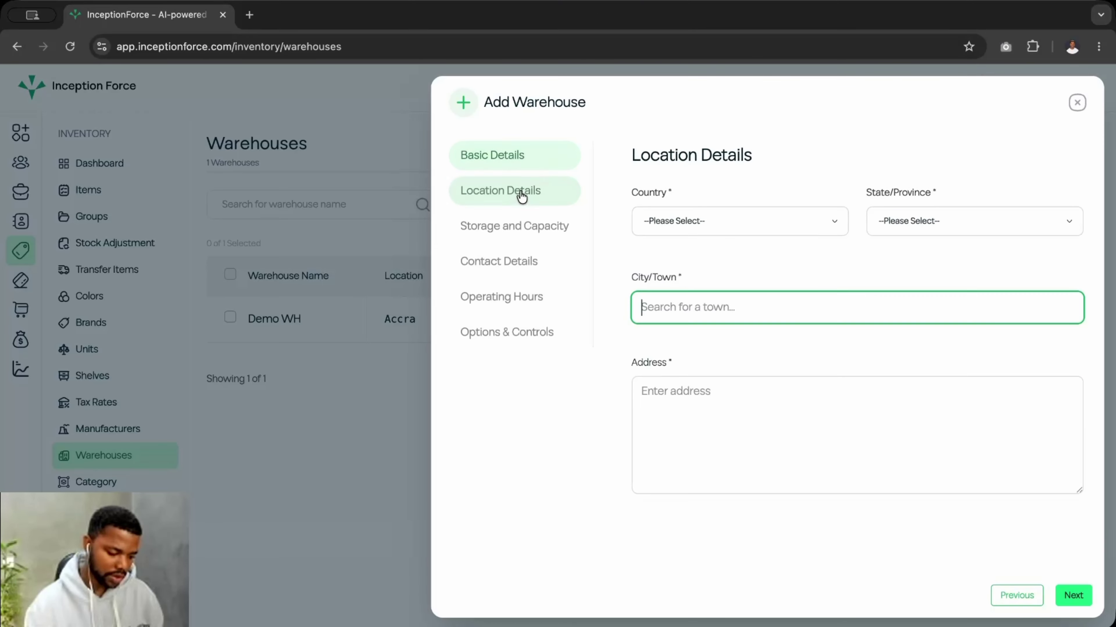
click(698, 217)
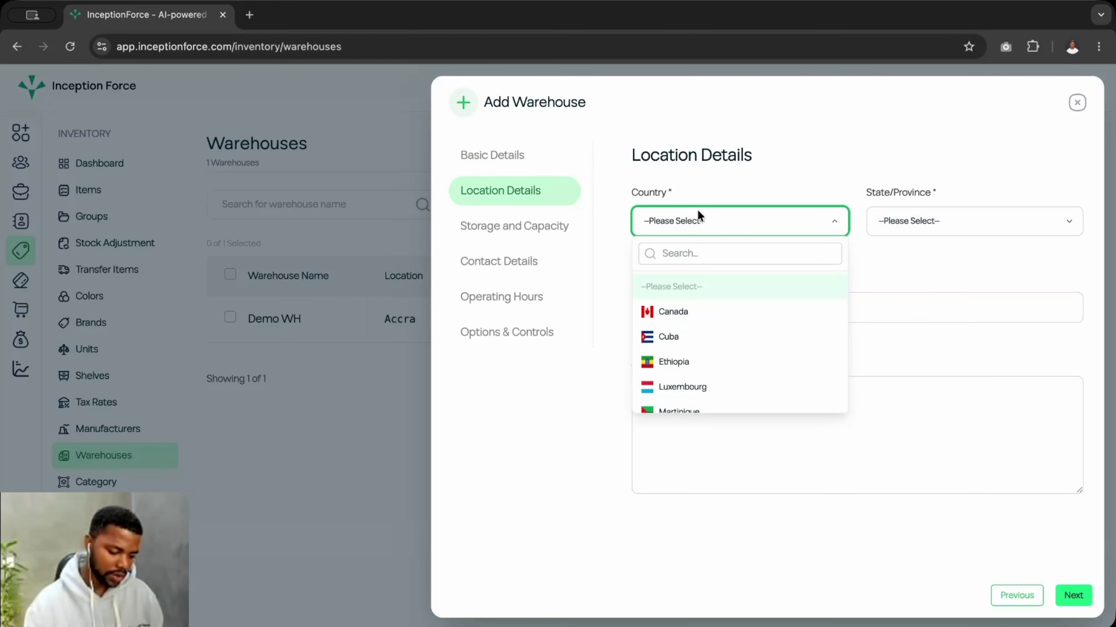
text(gha)
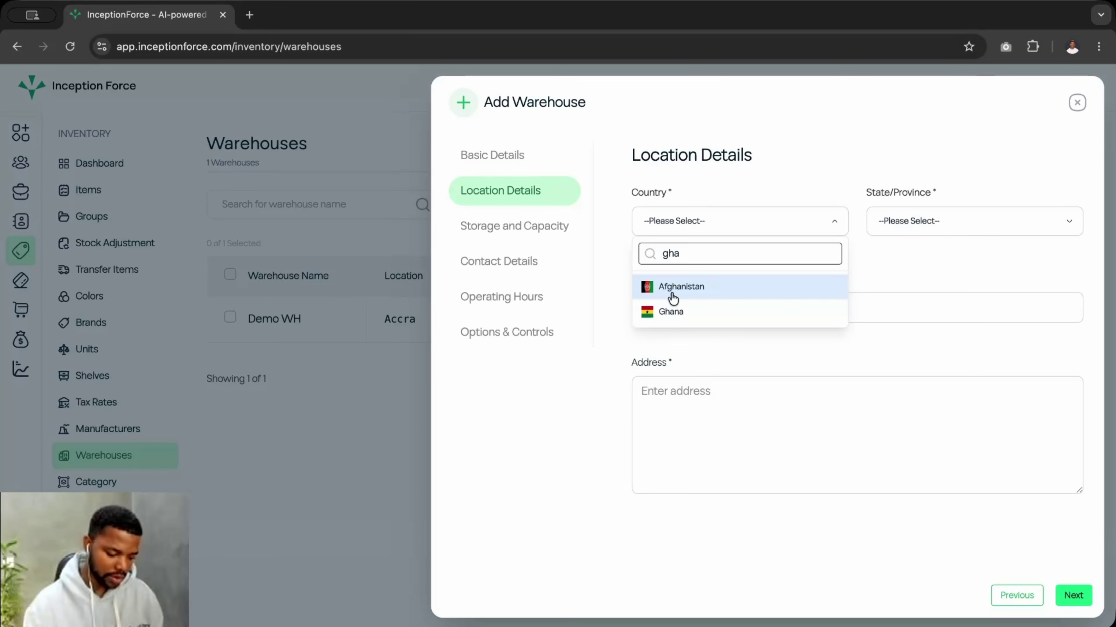
click(674, 308)
click(944, 222)
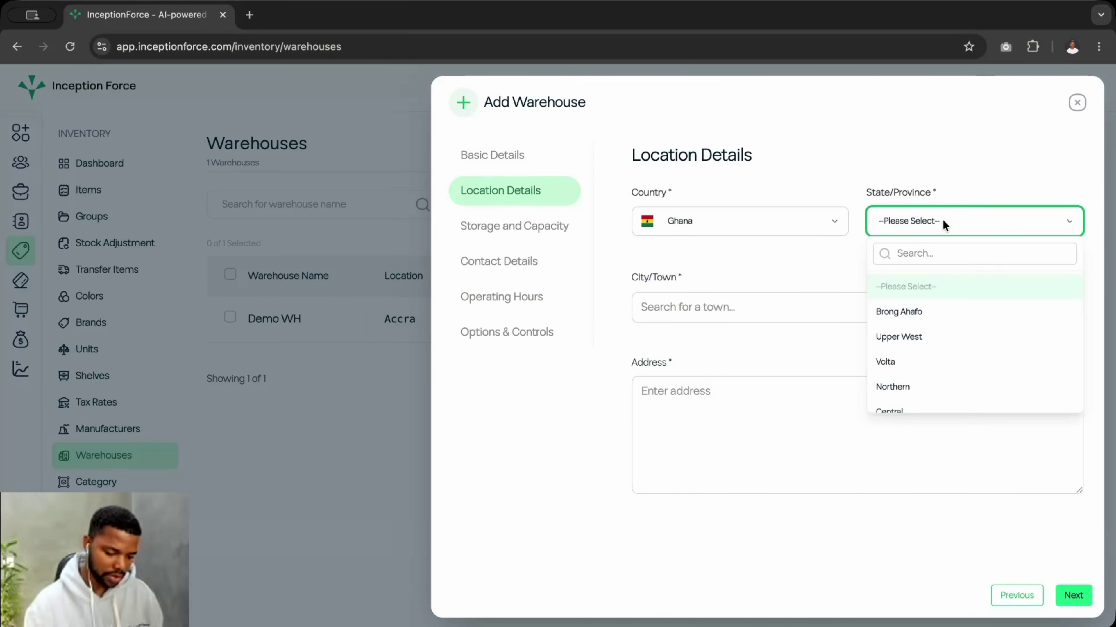
click(912, 257)
text(ac)
click(918, 286)
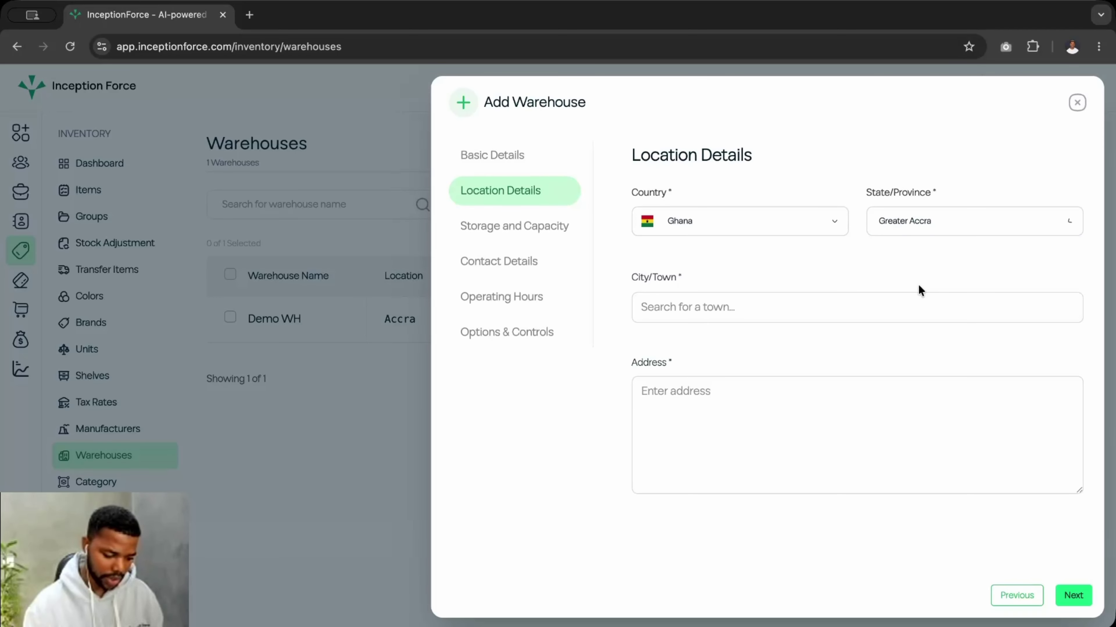
- Choose Accra as the city and fill the address from a saved address
click(735, 308)
text(Ac)
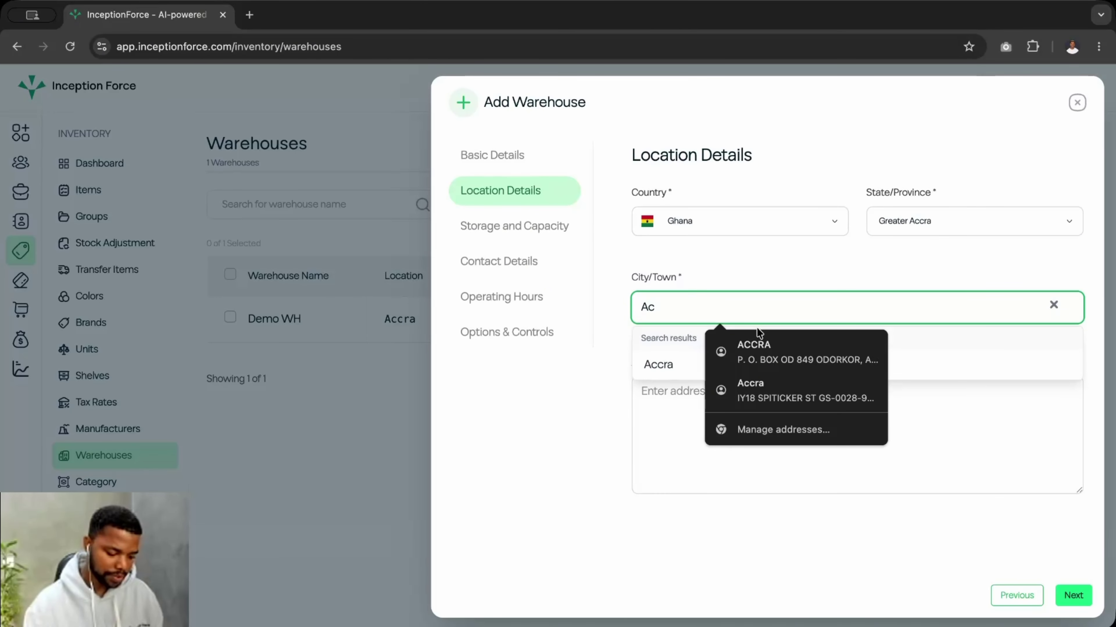
click(656, 363)
click(659, 397)
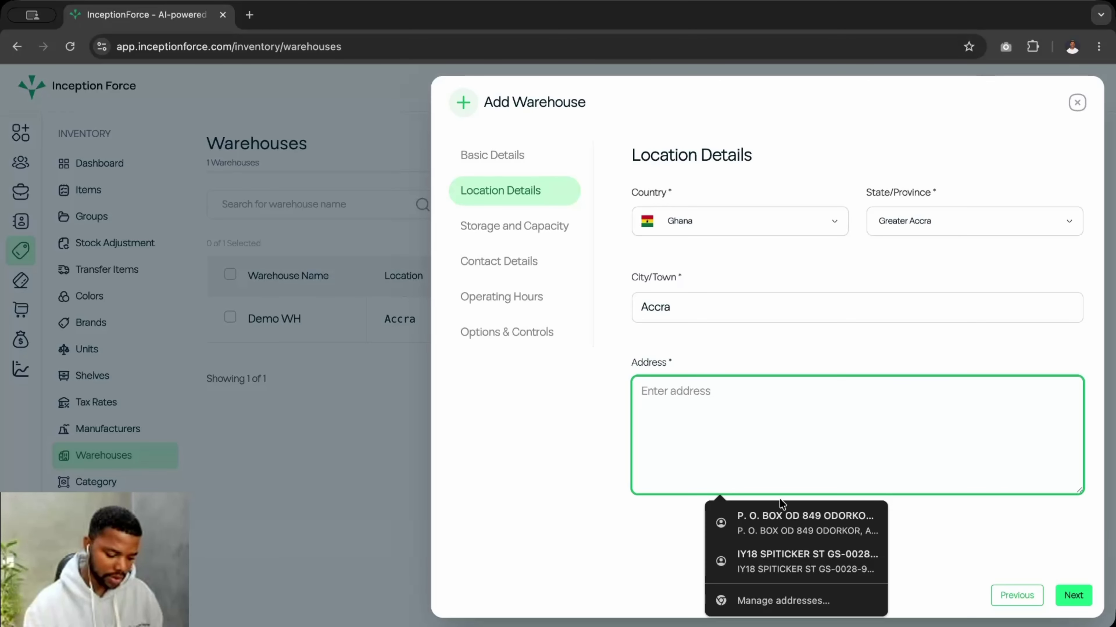
click(778, 509)
click(776, 328)
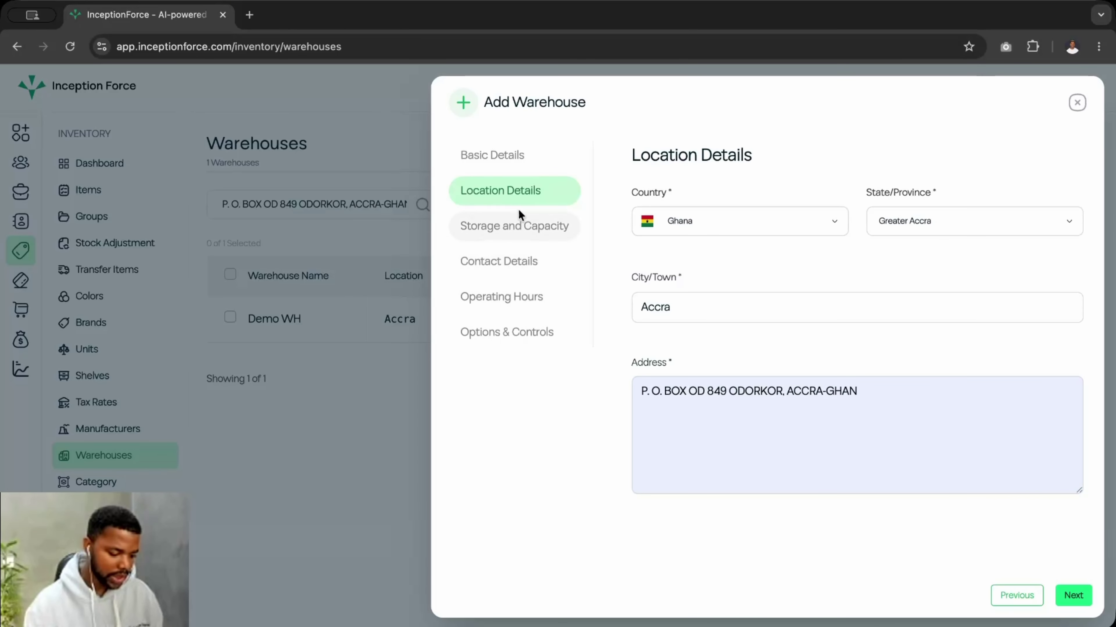
click(519, 225)
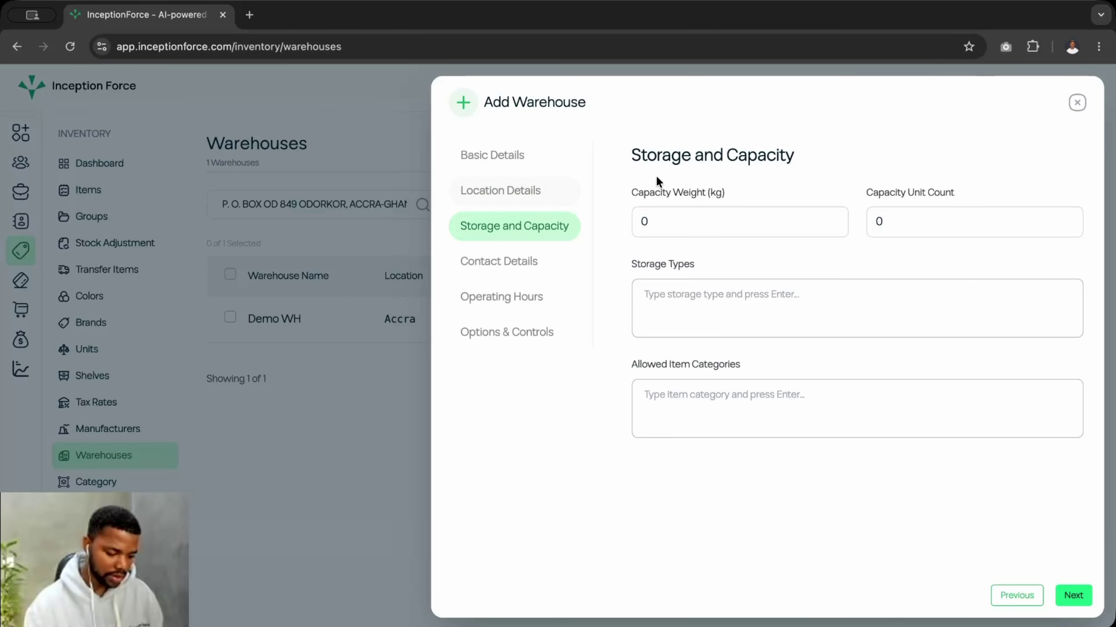
- Pass through capacity, contact, hours and options sections, then create the Fruit warehouse
click(659, 229)
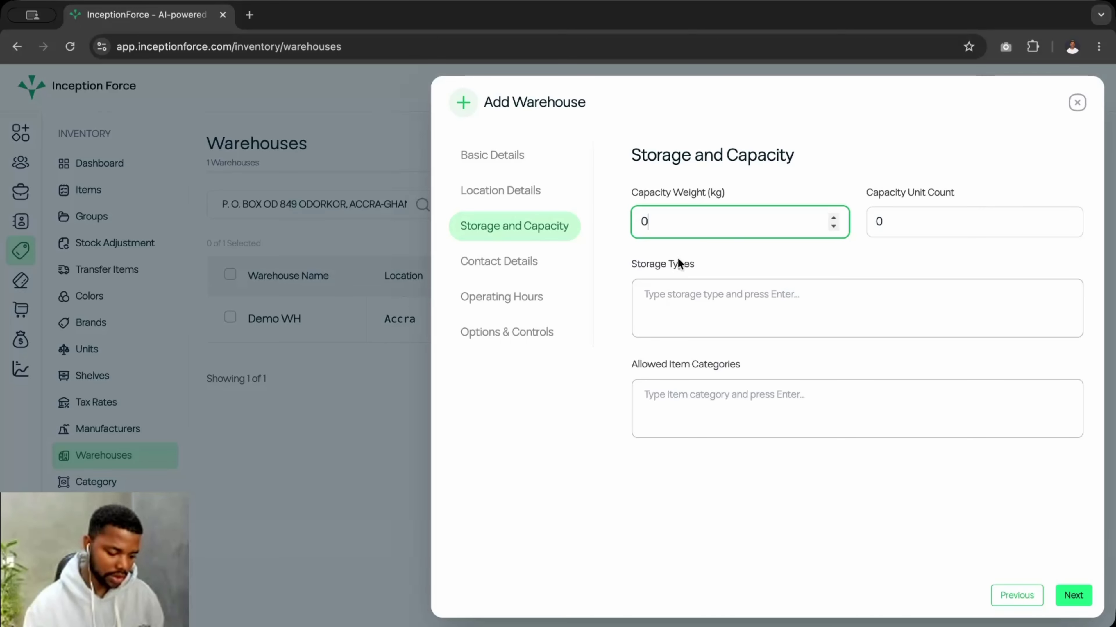
click(547, 273)
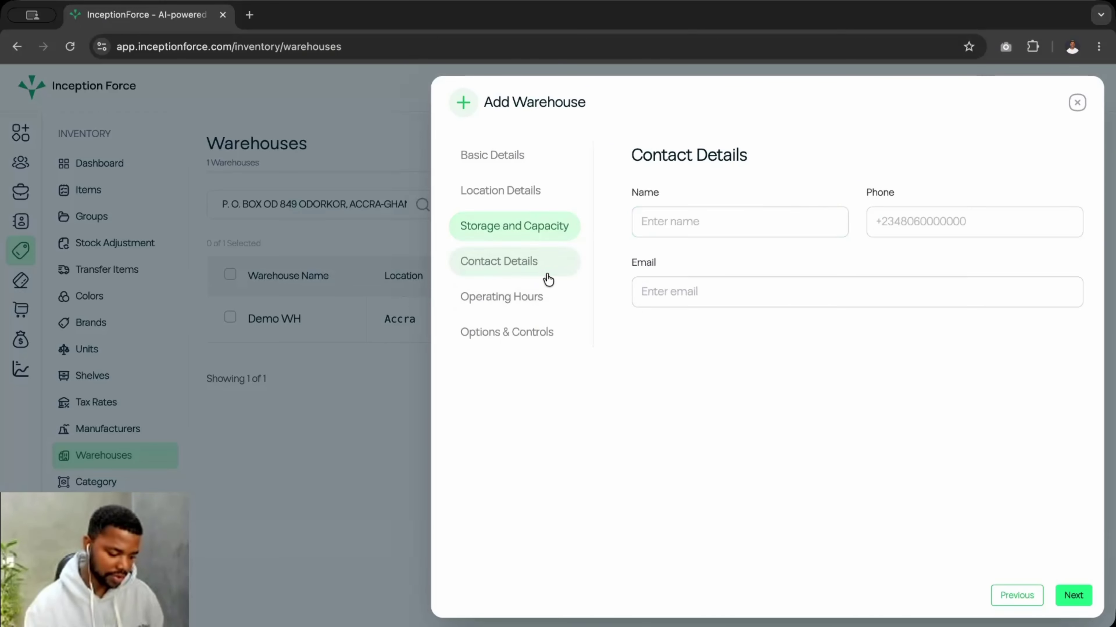
click(519, 299)
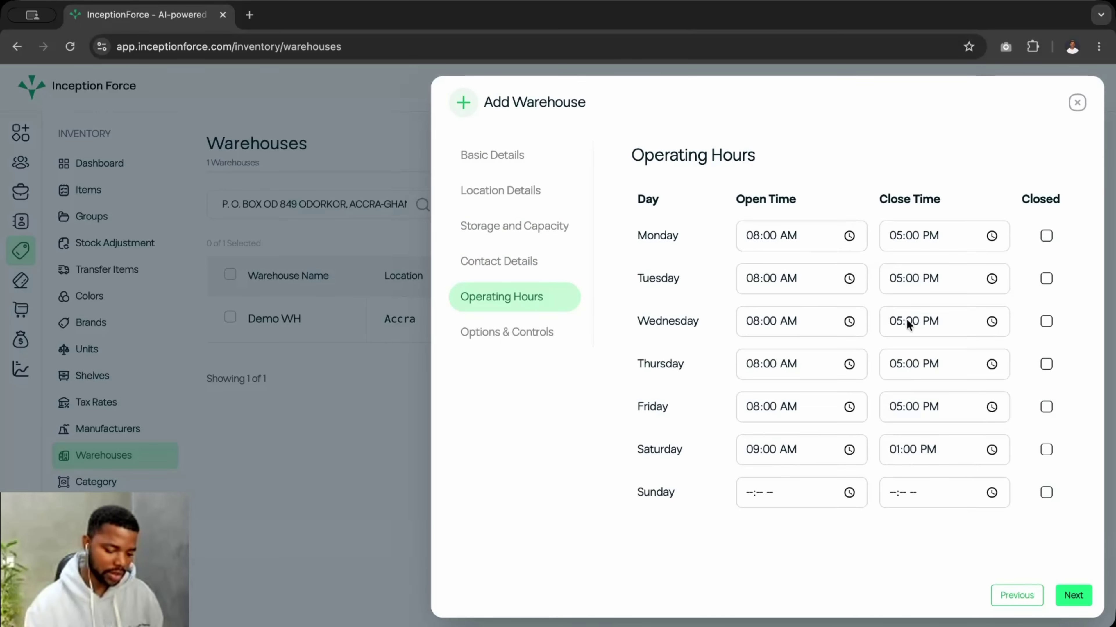
click(498, 335)
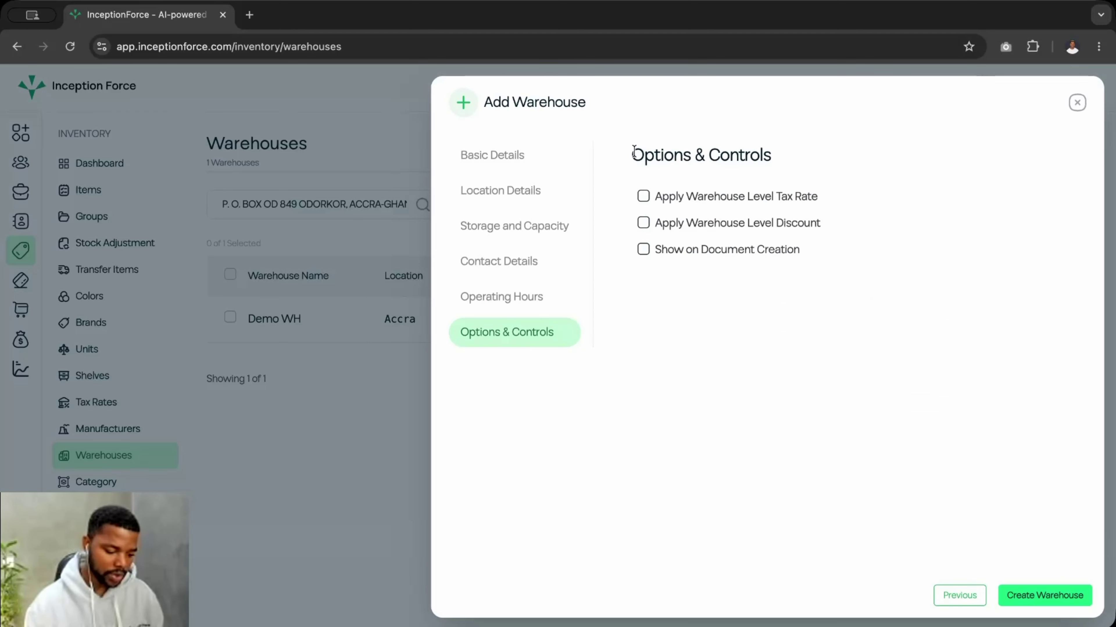
drag(633, 153, 743, 158)
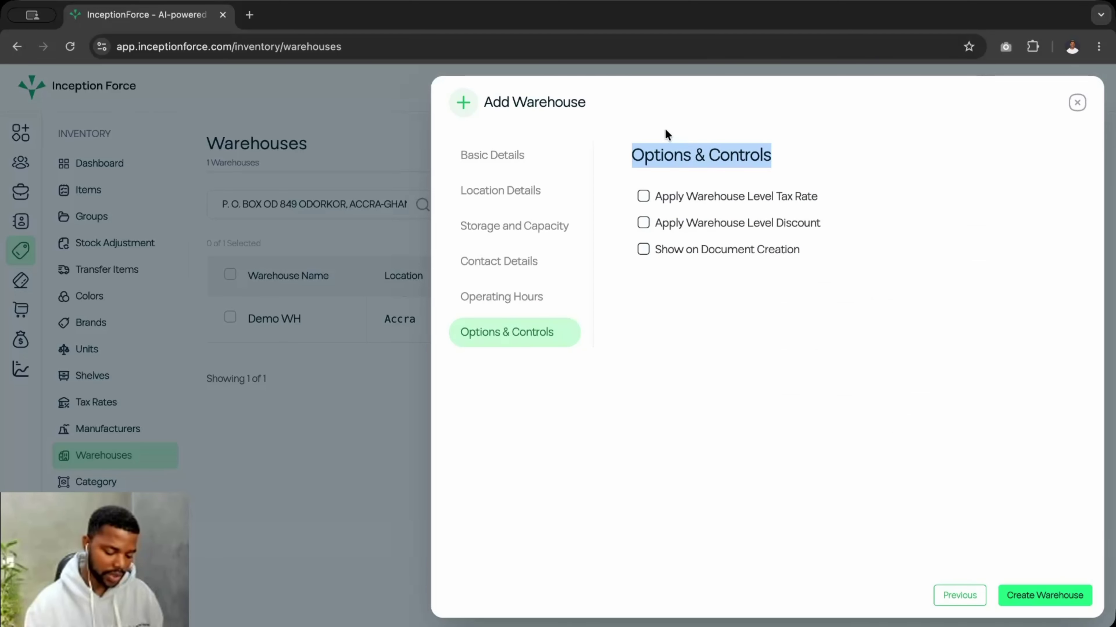
click(719, 156)
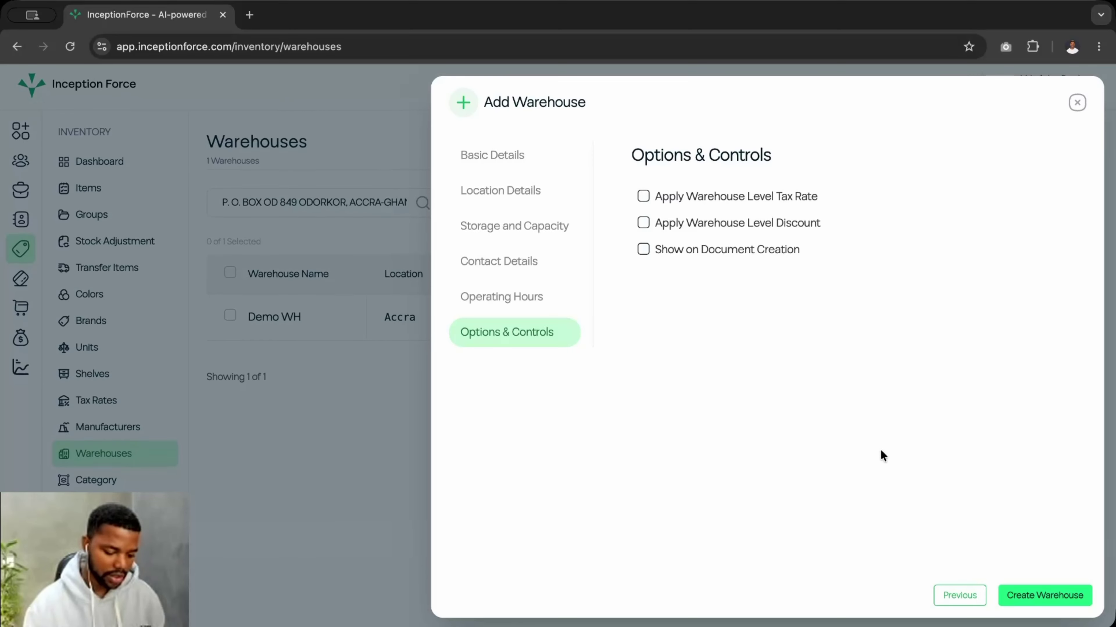
click(1032, 597)
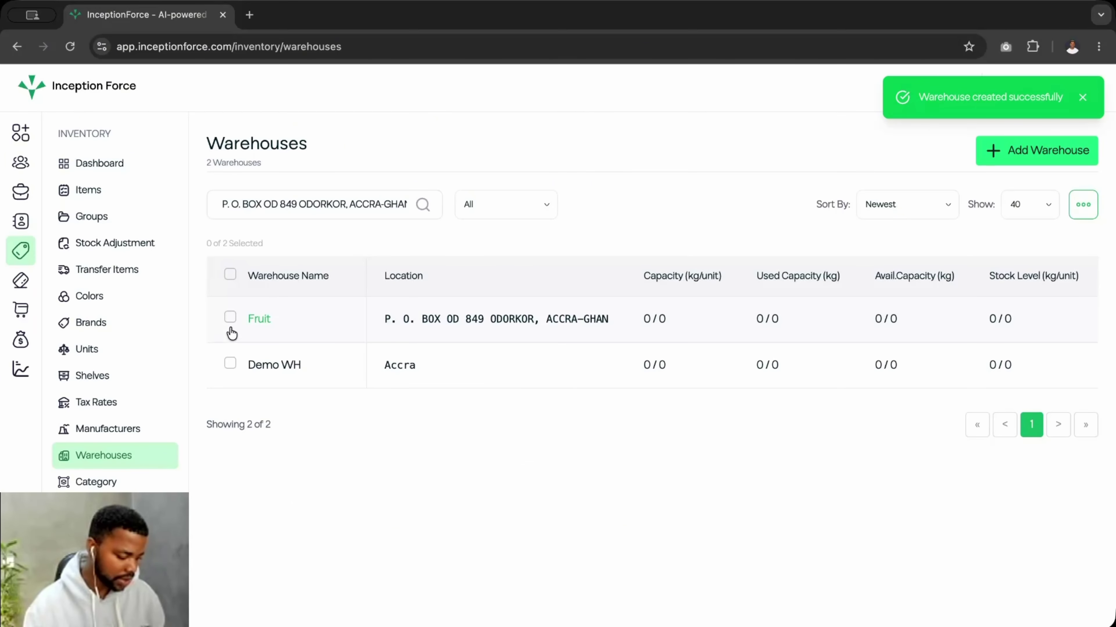
click(112, 483)
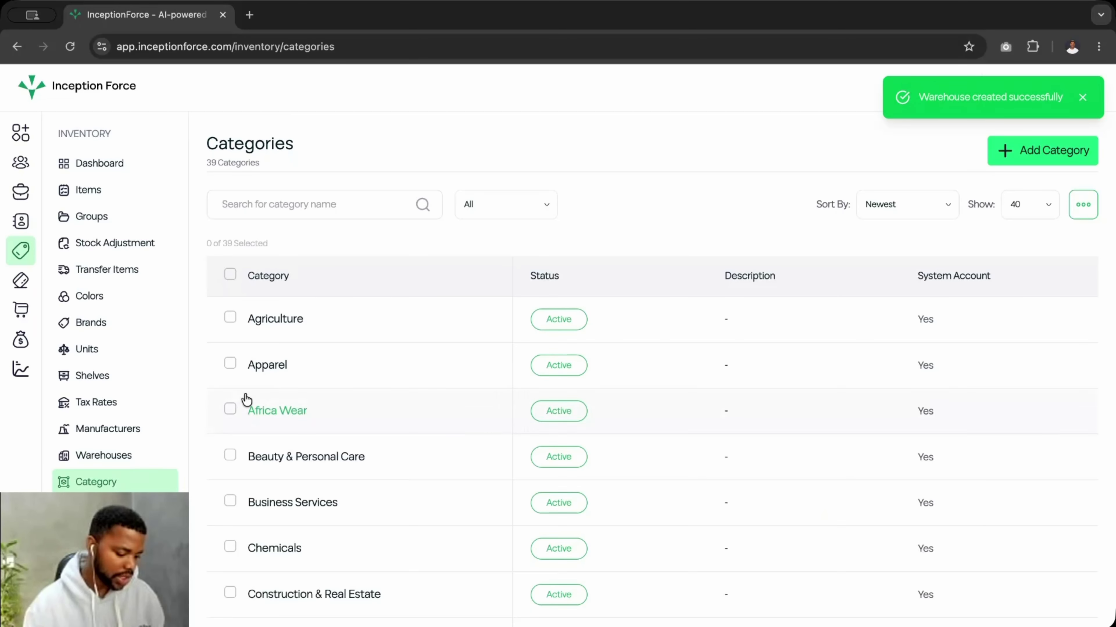
- Browse the Categories list and peek at the Add Category form, closing it empty
scroll(384, 363, down, 1)
scroll(384, 363, up, 1)
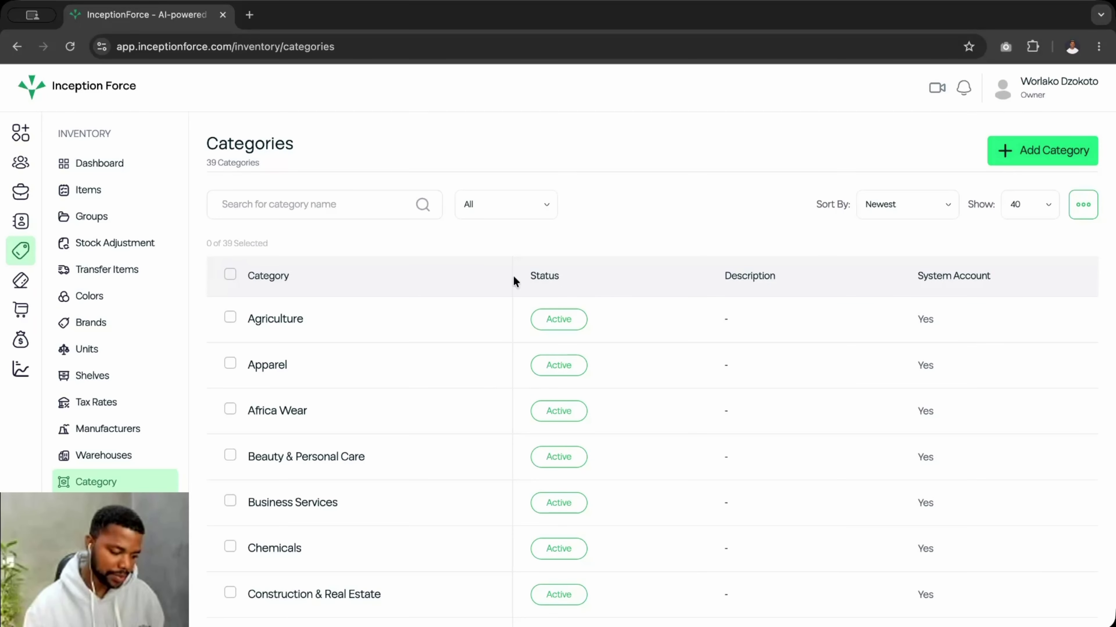
scroll(434, 400, down, 5)
scroll(435, 405, down, 20)
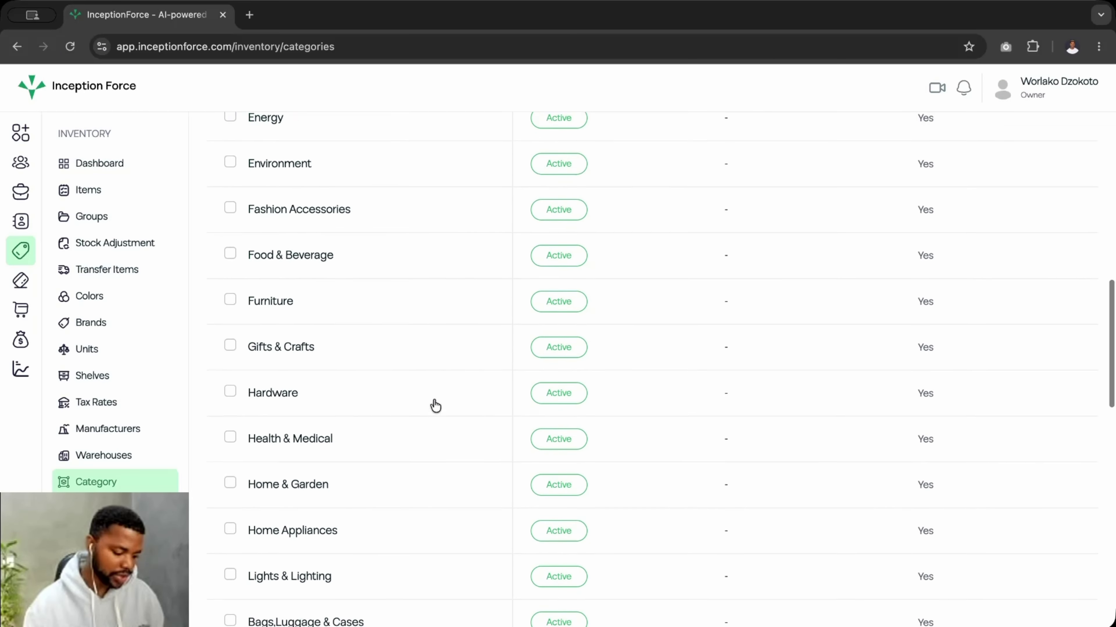
scroll(436, 405, up, 20)
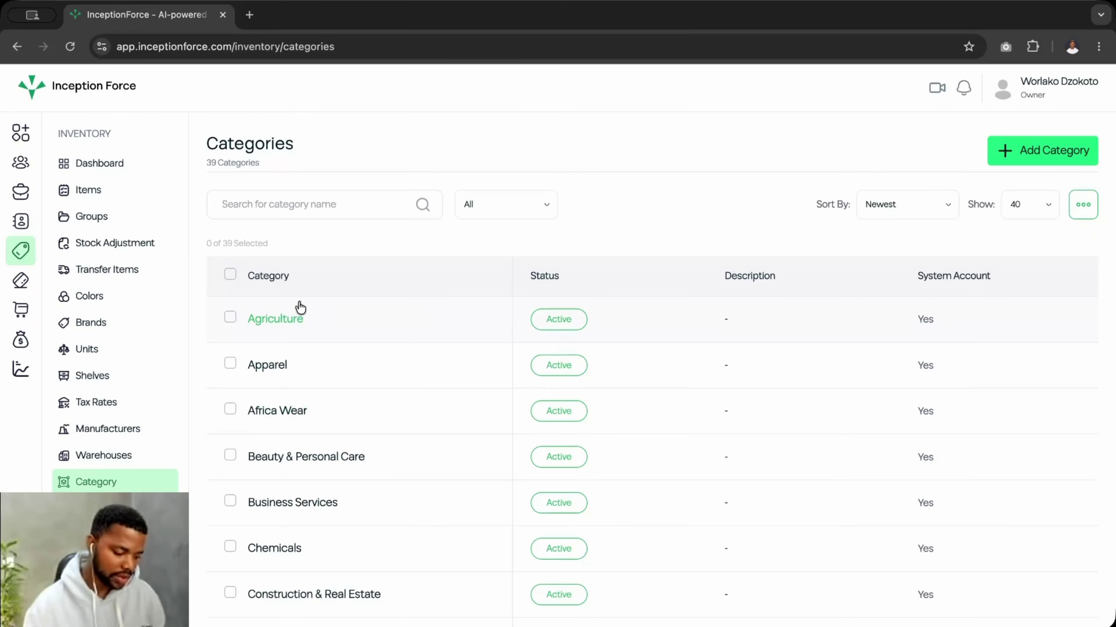
click(1024, 150)
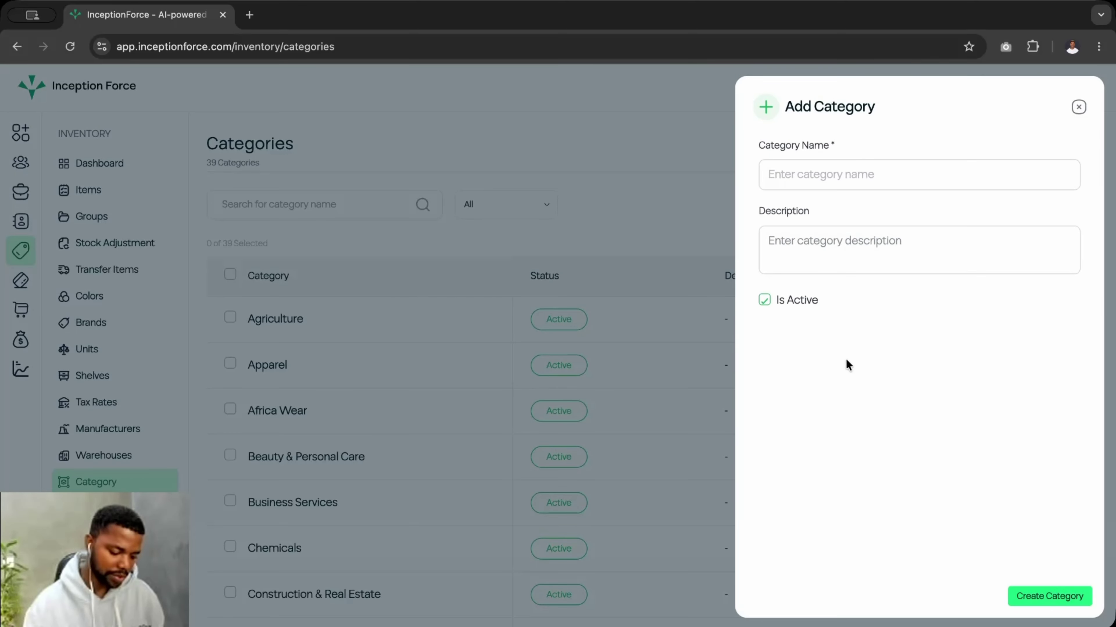
click(1078, 107)
- View Agriculture's subcategories, glance at Add Sub Category unused, then go to Master Items
click(290, 320)
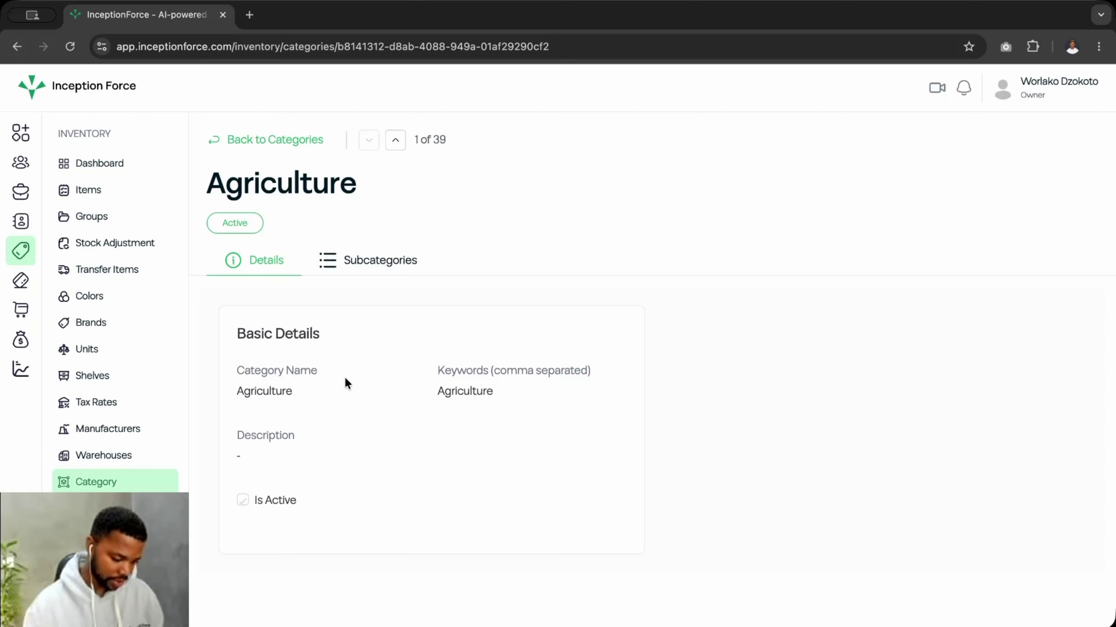
click(374, 268)
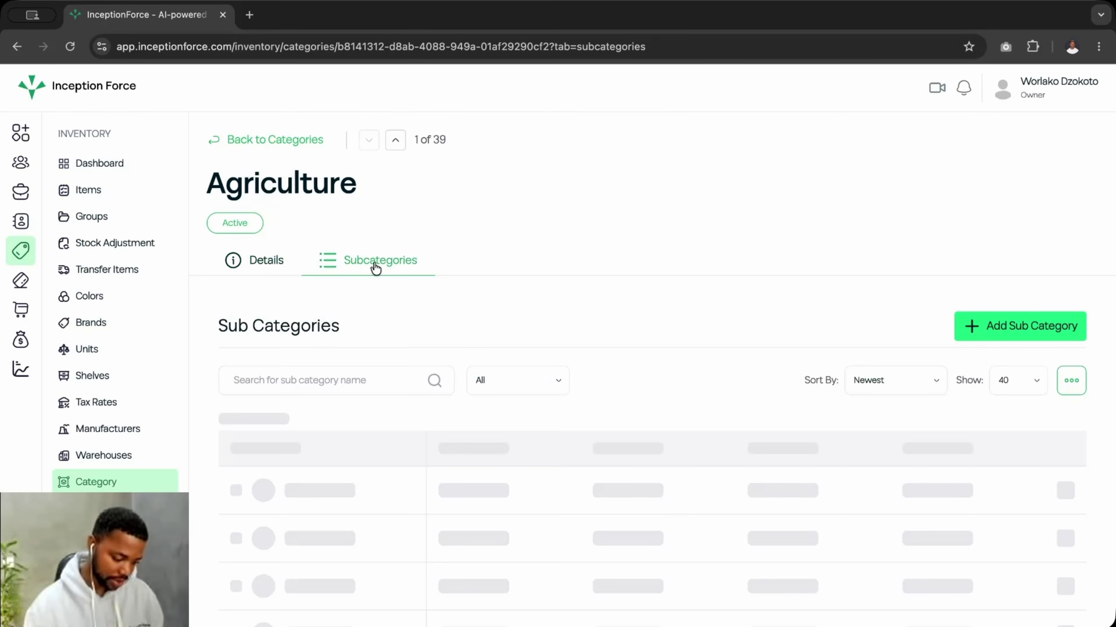
scroll(455, 489, down, 3)
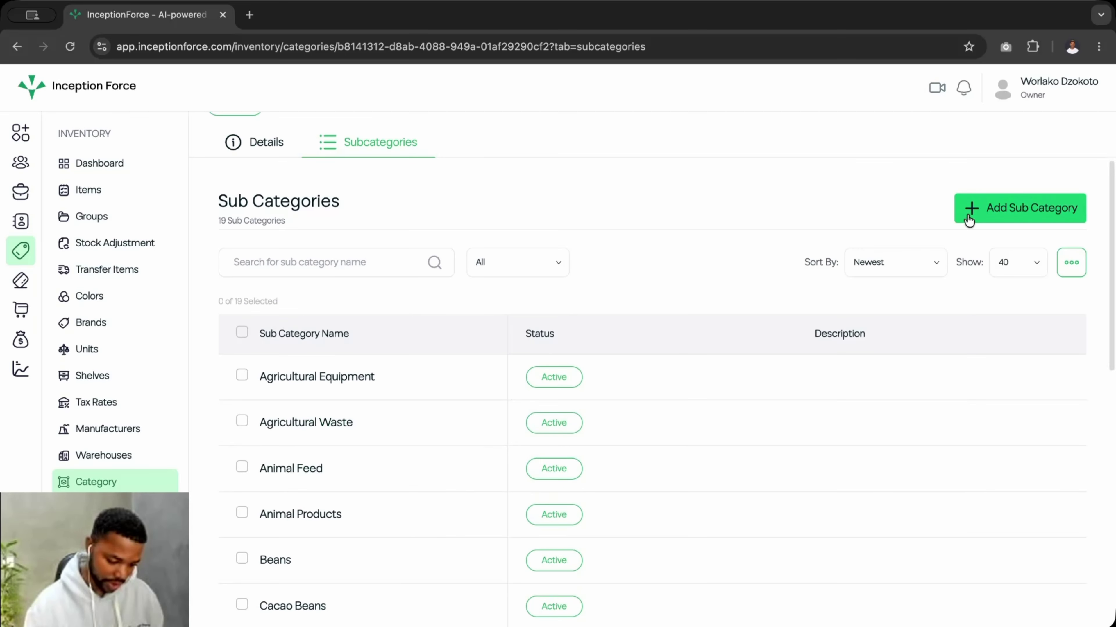
click(980, 208)
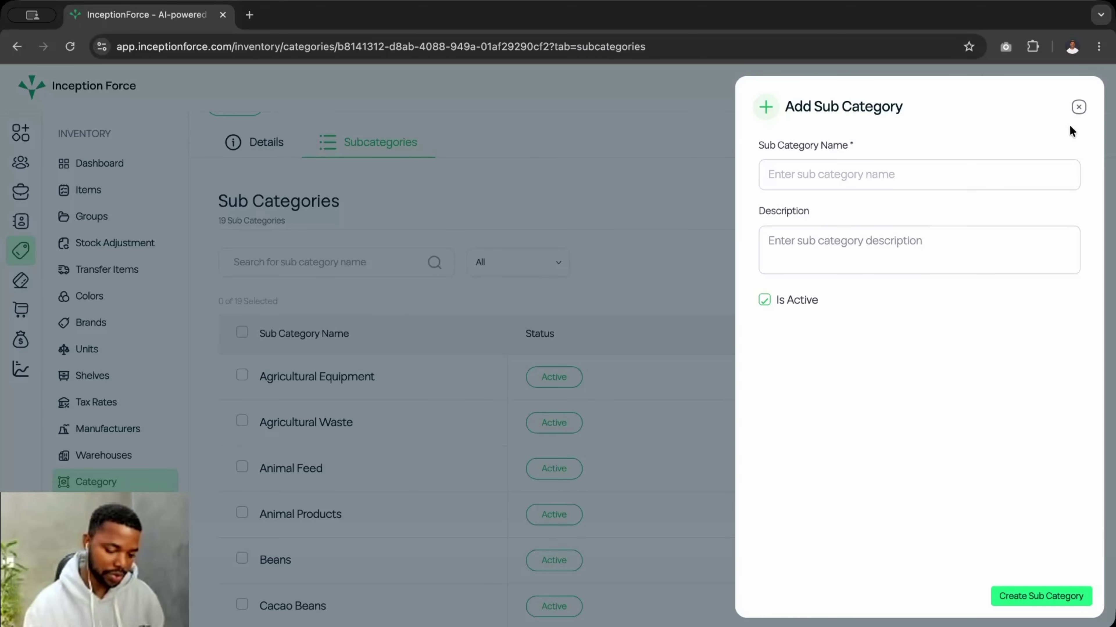
click(1078, 107)
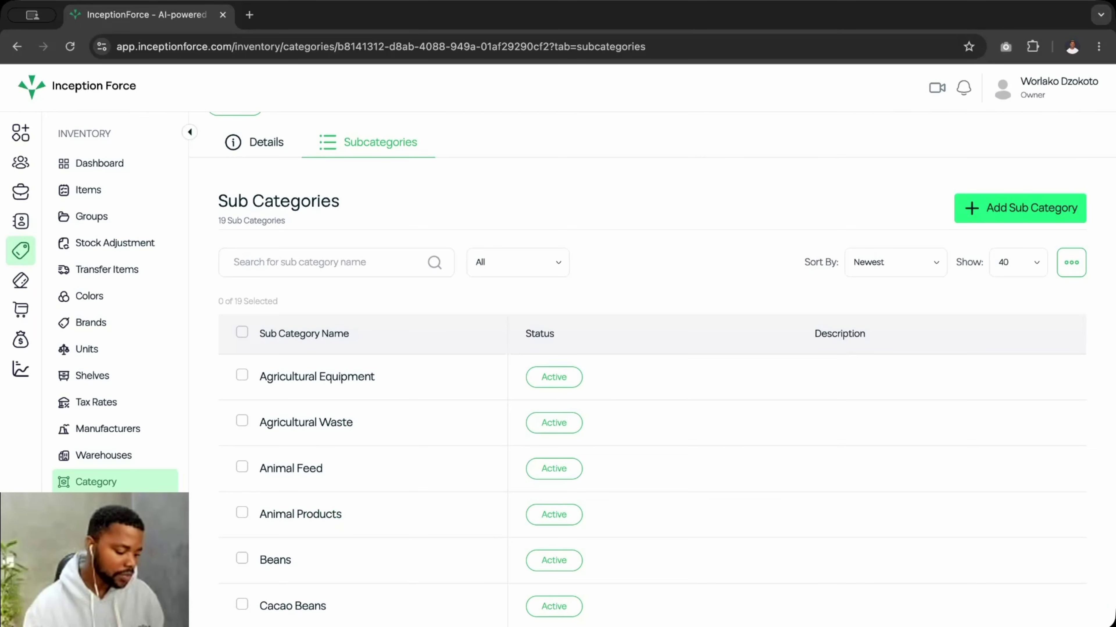
click(87, 190)
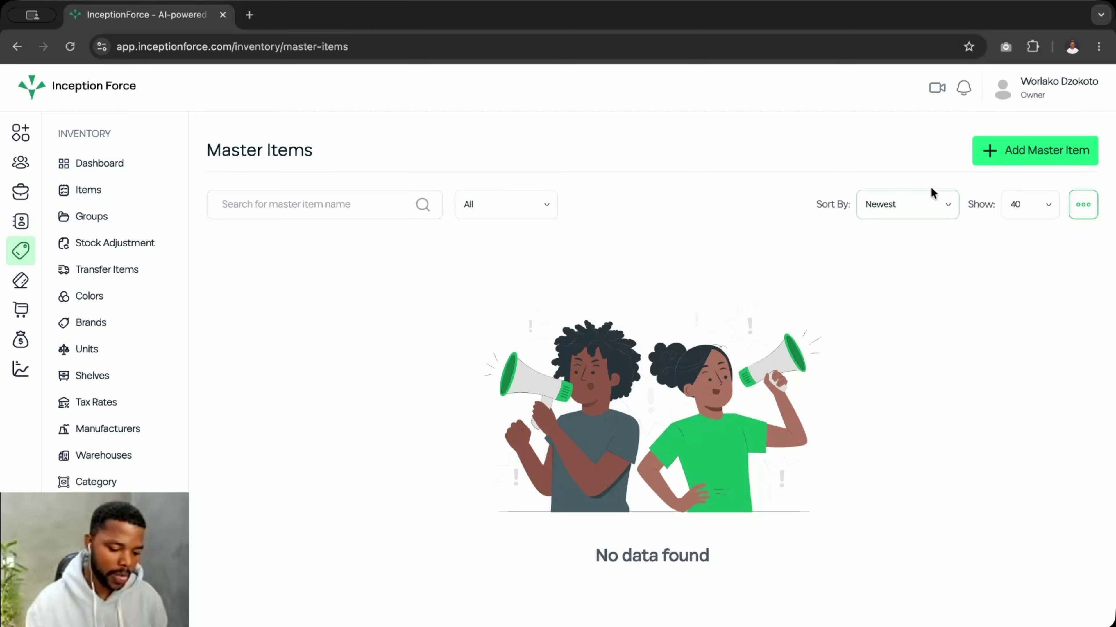
- Start a master item Pencil: type Product, source Imported, unit Pieces
click(1029, 155)
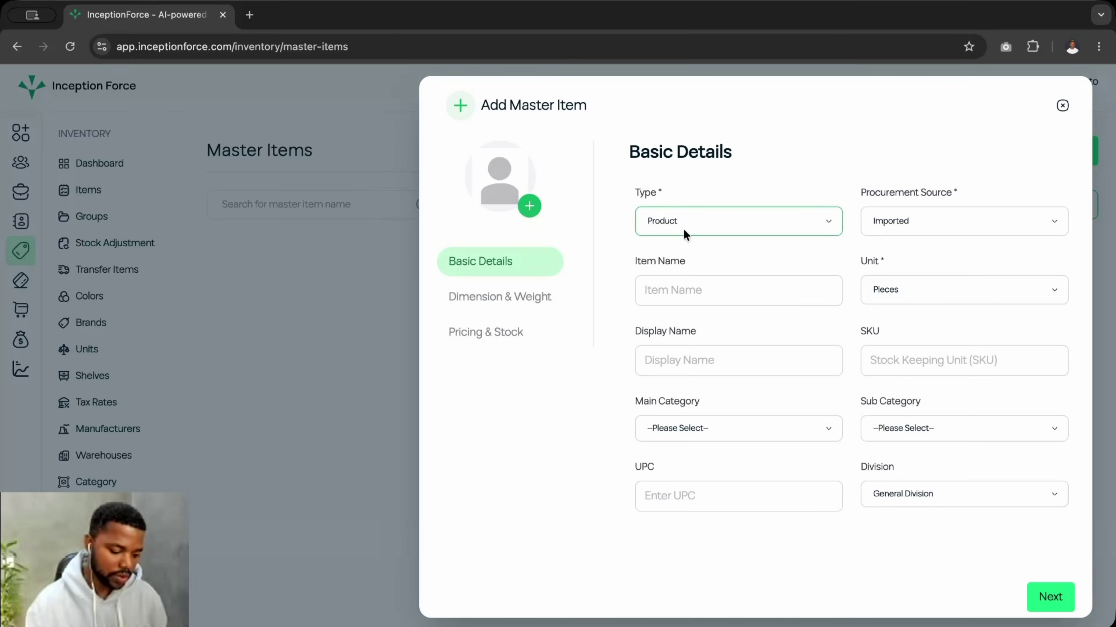
click(760, 227)
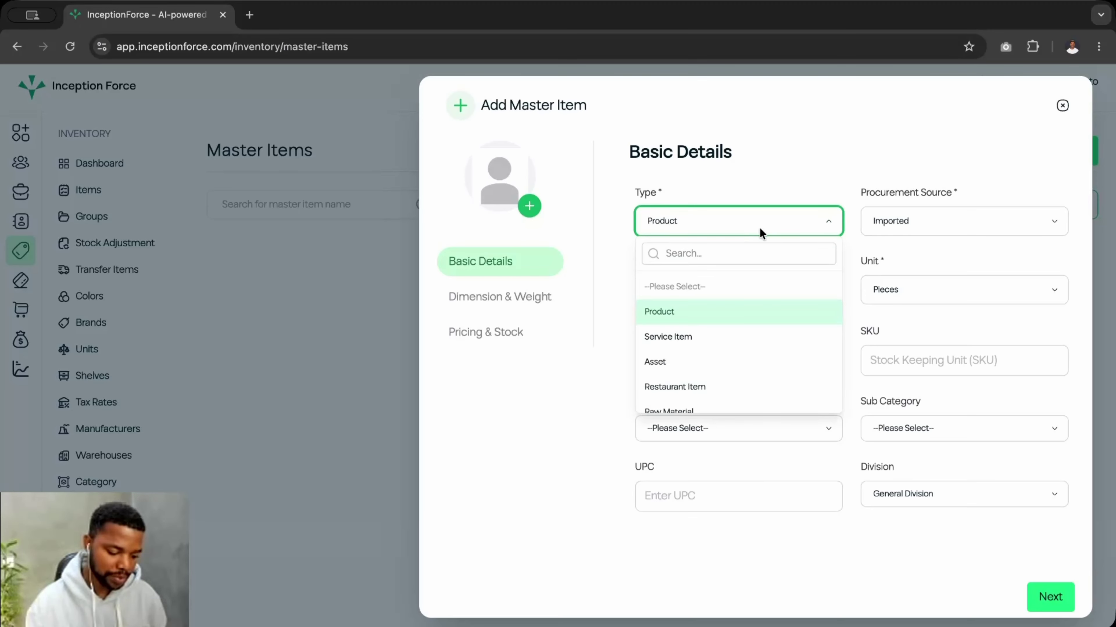
click(685, 321)
click(902, 223)
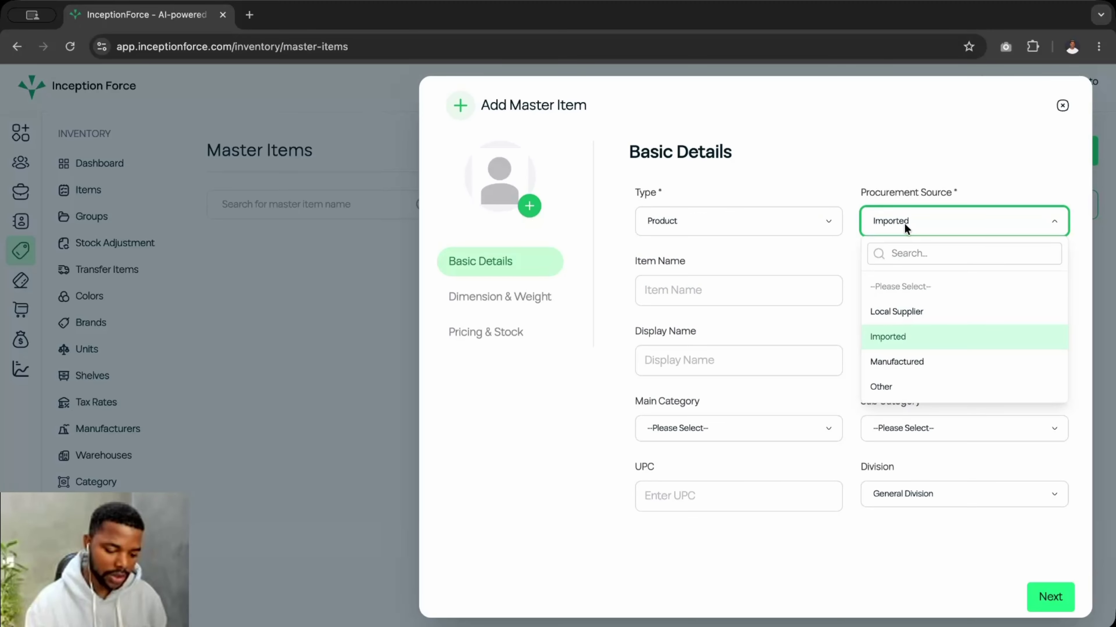
click(890, 348)
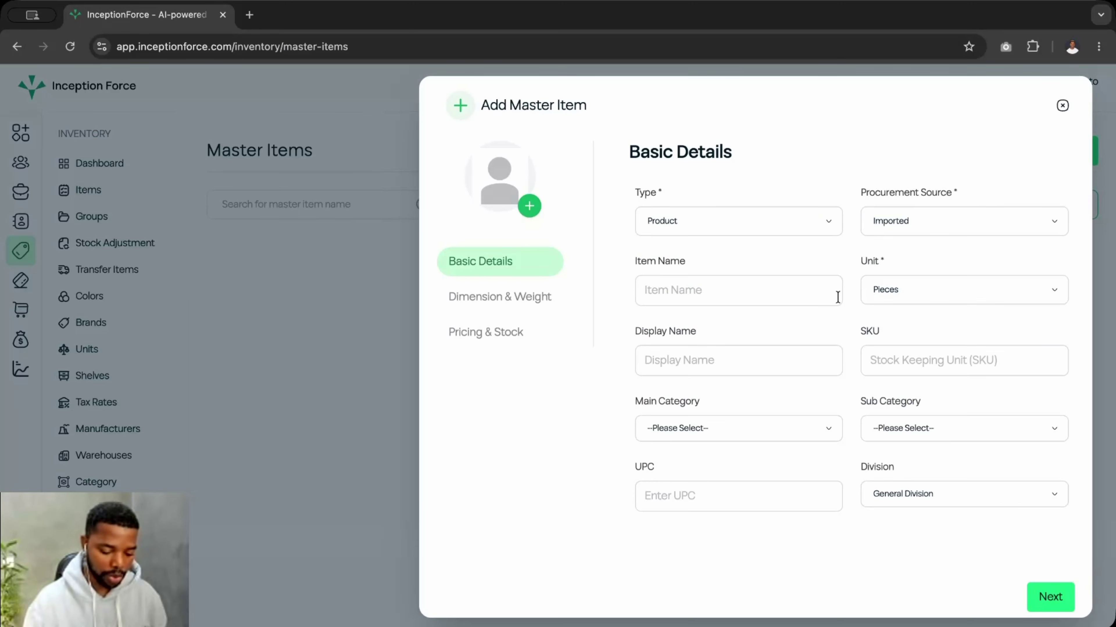
click(686, 294)
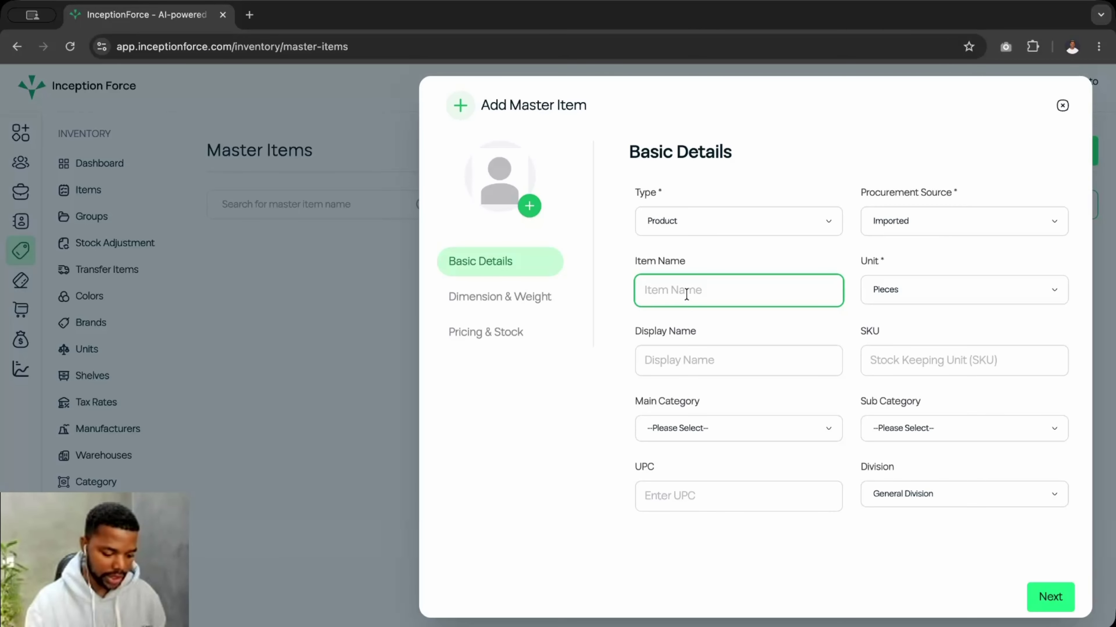
text(Pencil)
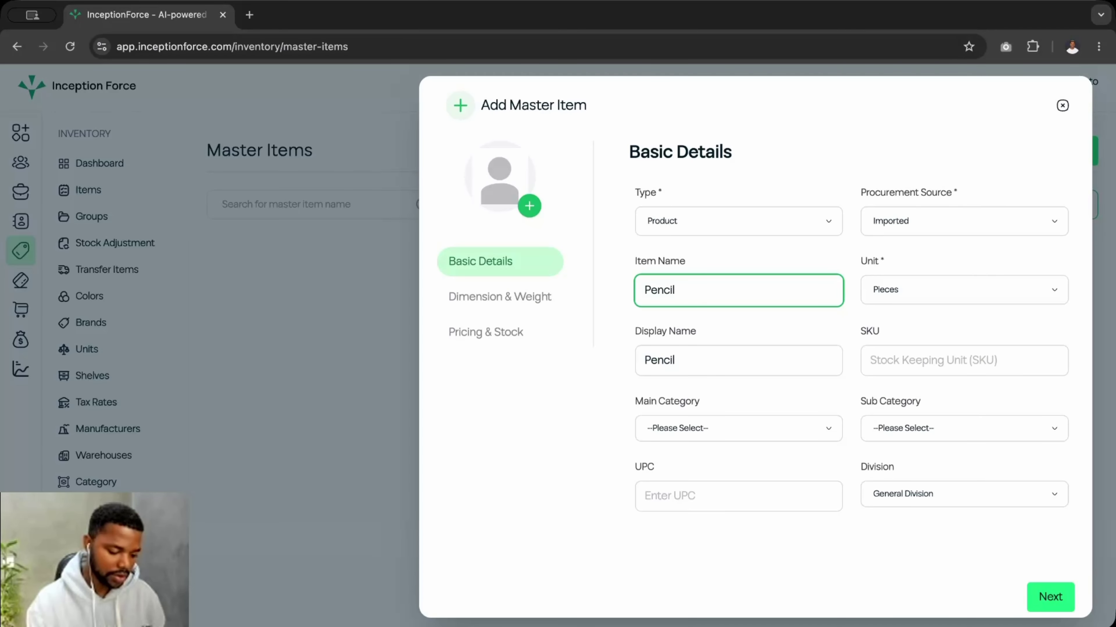
click(885, 296)
click(854, 257)
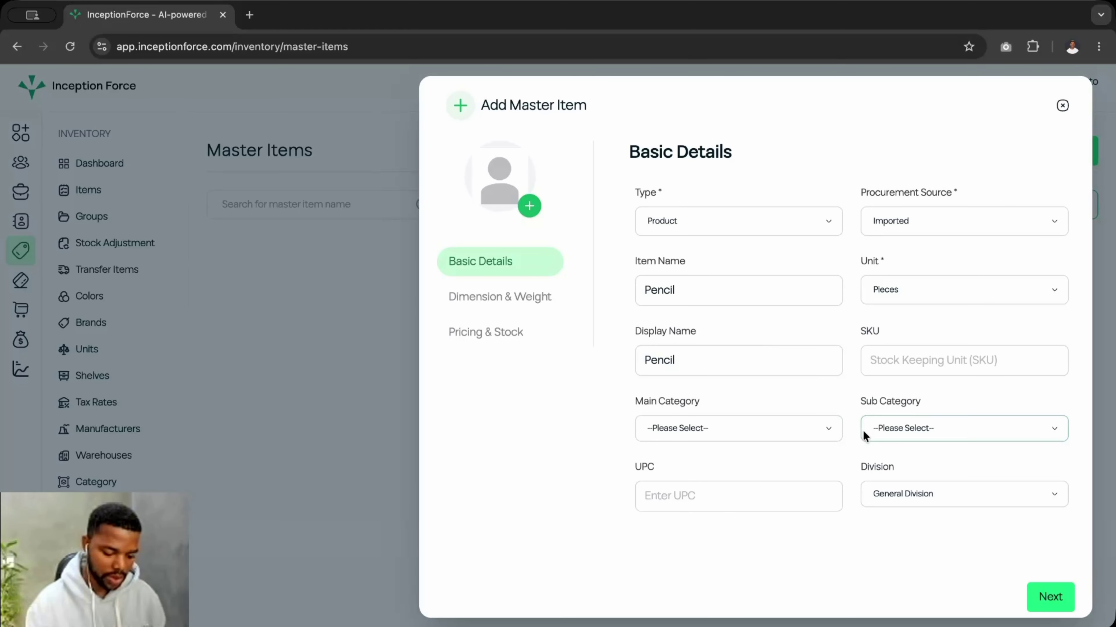
- Set main category Electronics and subcategory Tablets, replacing the initial Computers choice
click(730, 426)
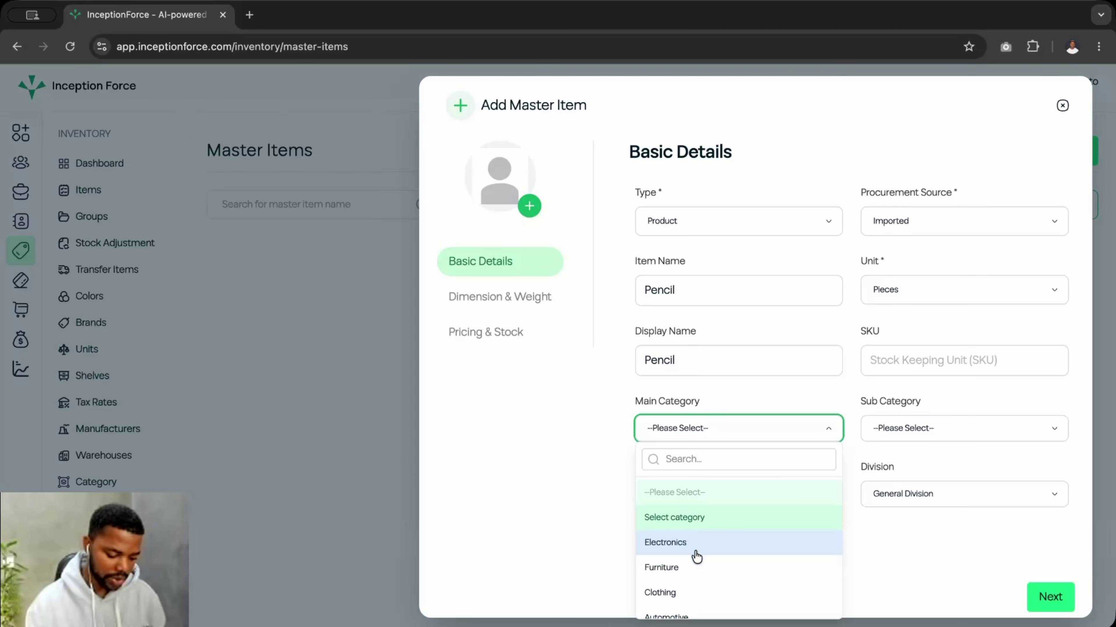
scroll(692, 555, down, 1)
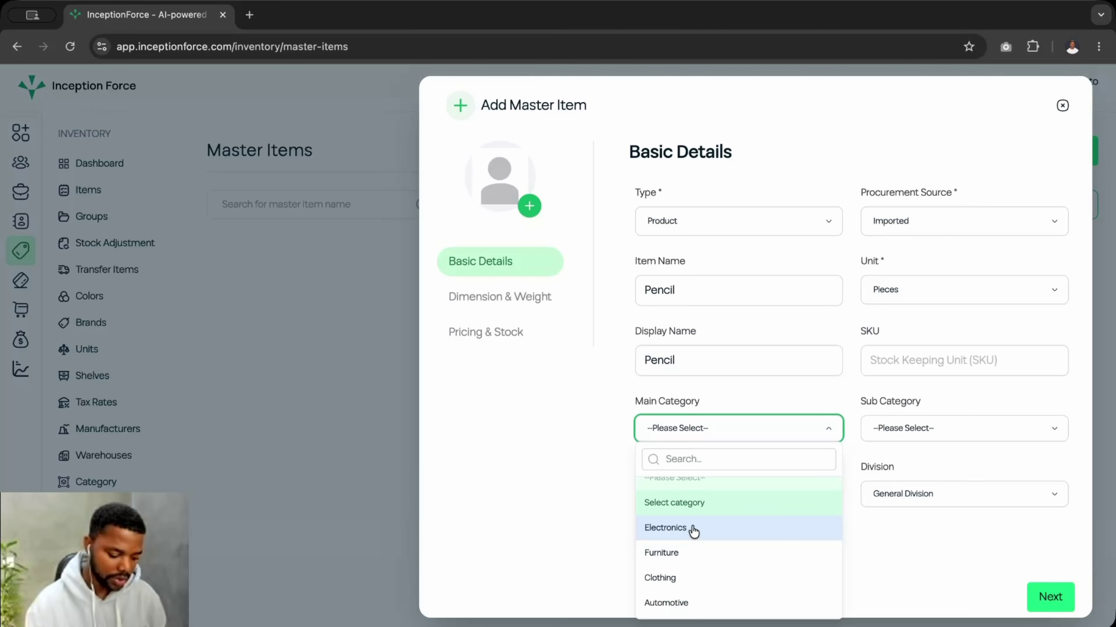
click(670, 531)
click(902, 434)
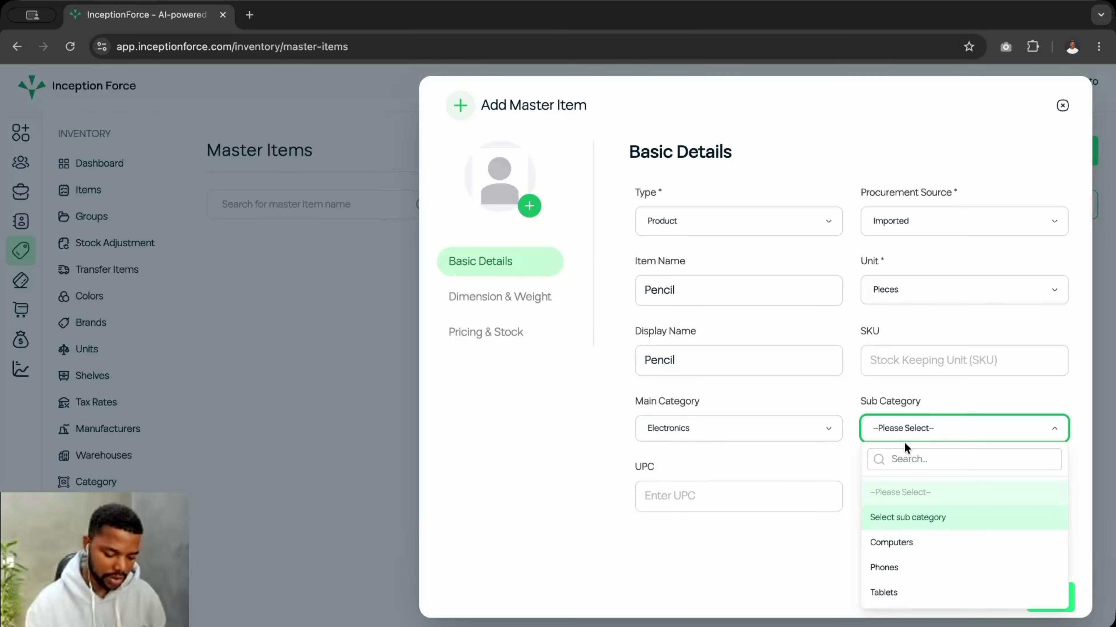
click(888, 541)
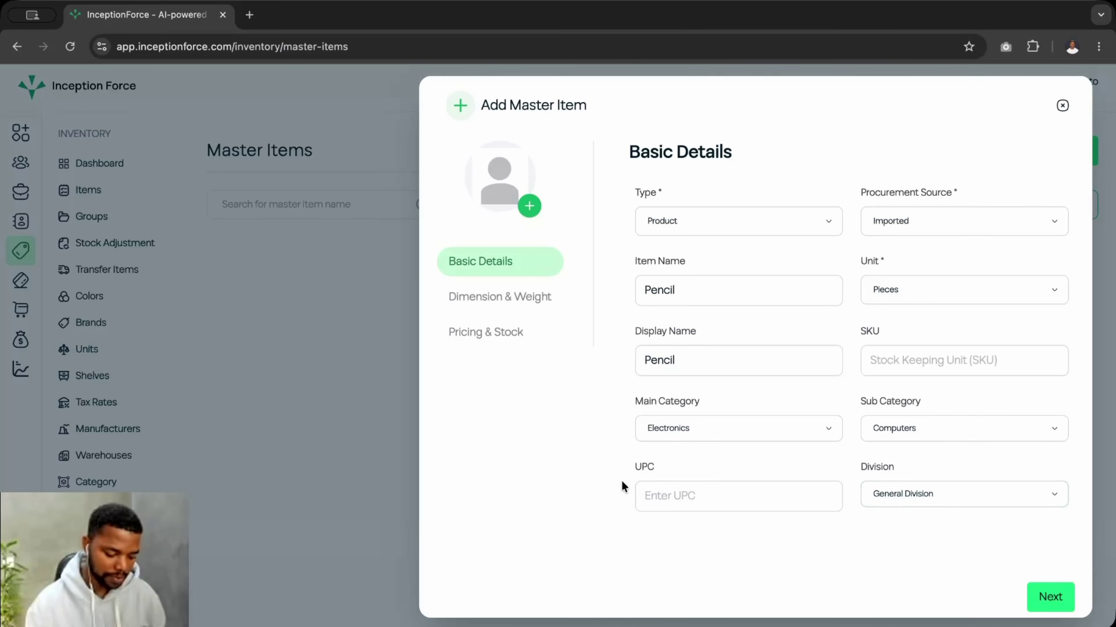
click(880, 426)
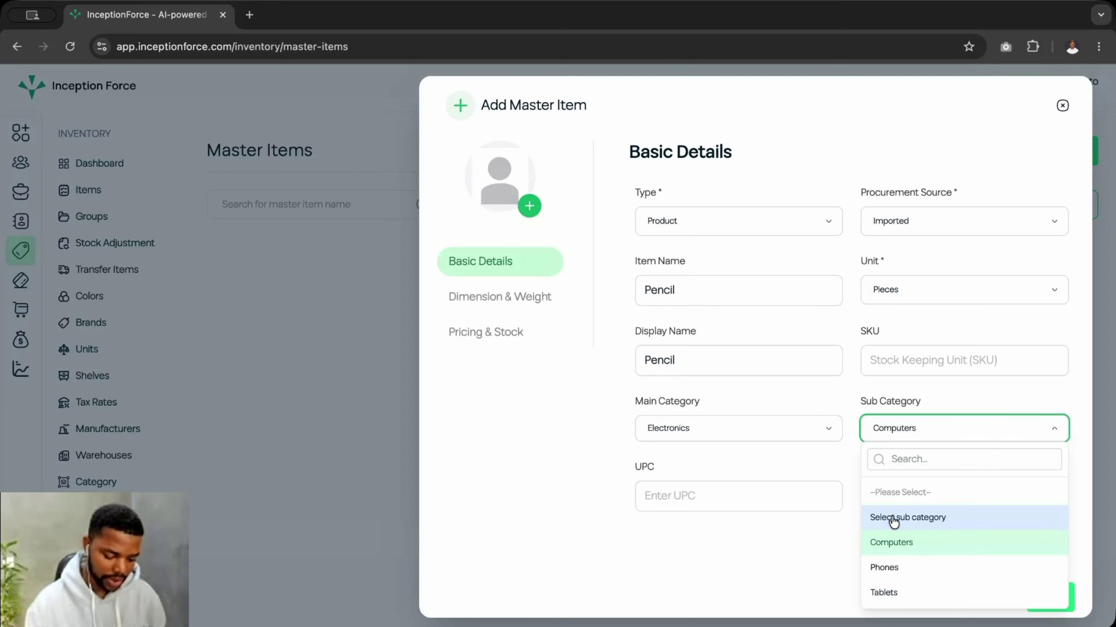
click(888, 591)
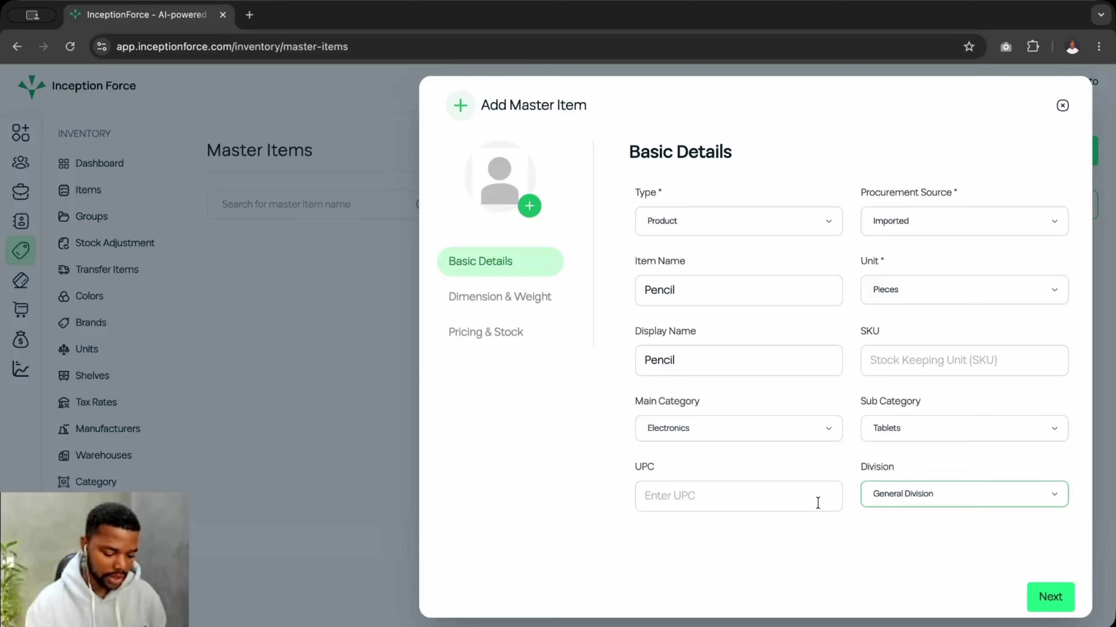
click(718, 497)
click(497, 304)
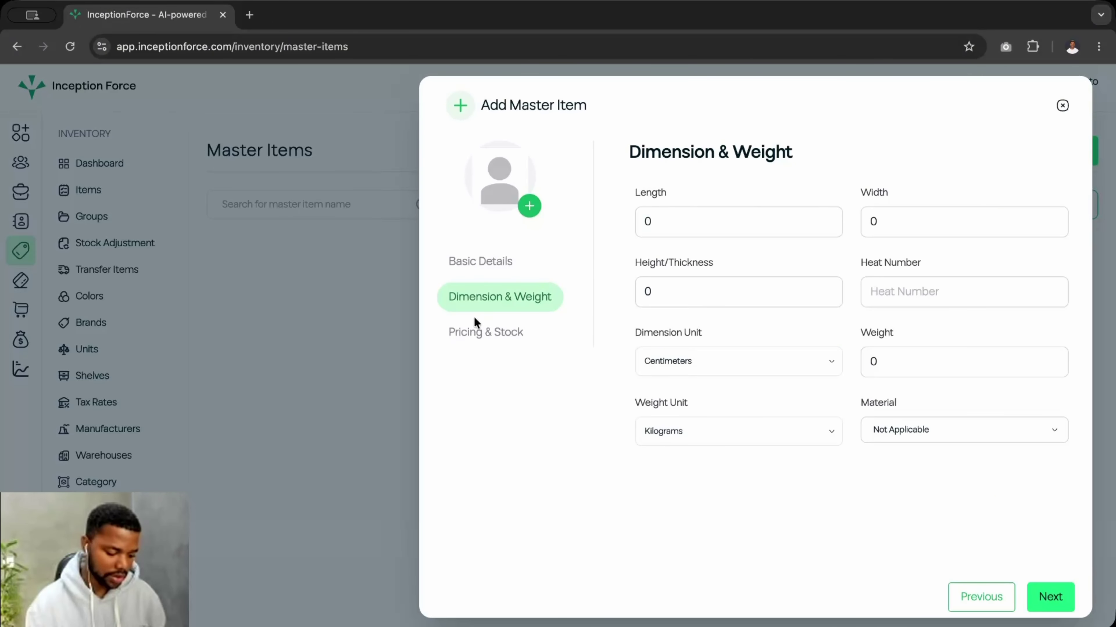
- Save the Pencil master item after checking Pricing & Stock's Reorder Level, then view the Items list
click(474, 330)
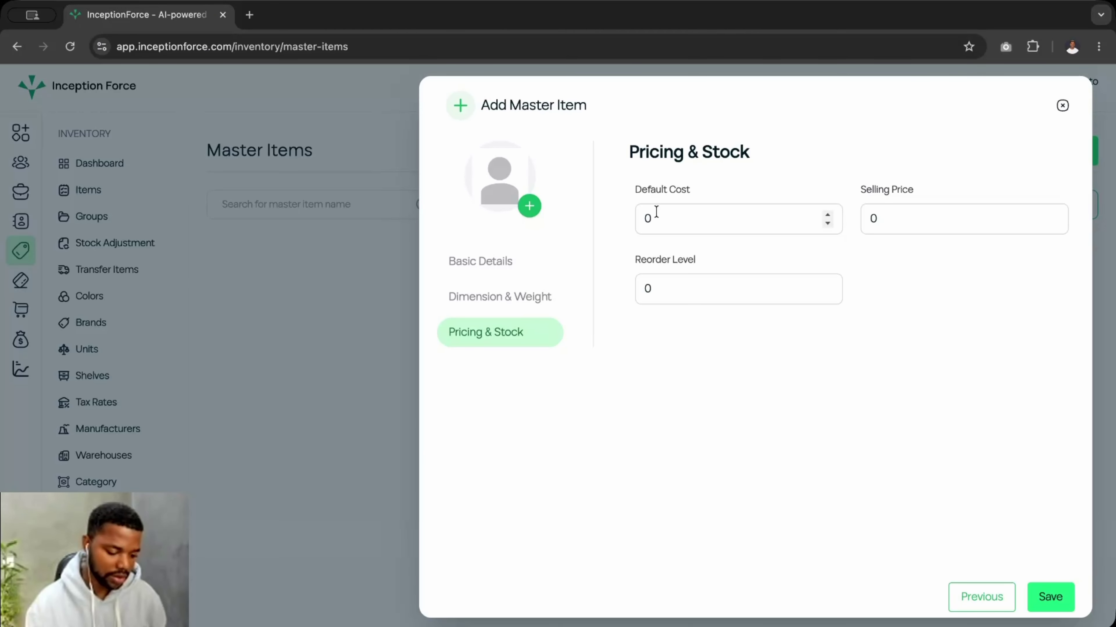
click(680, 299)
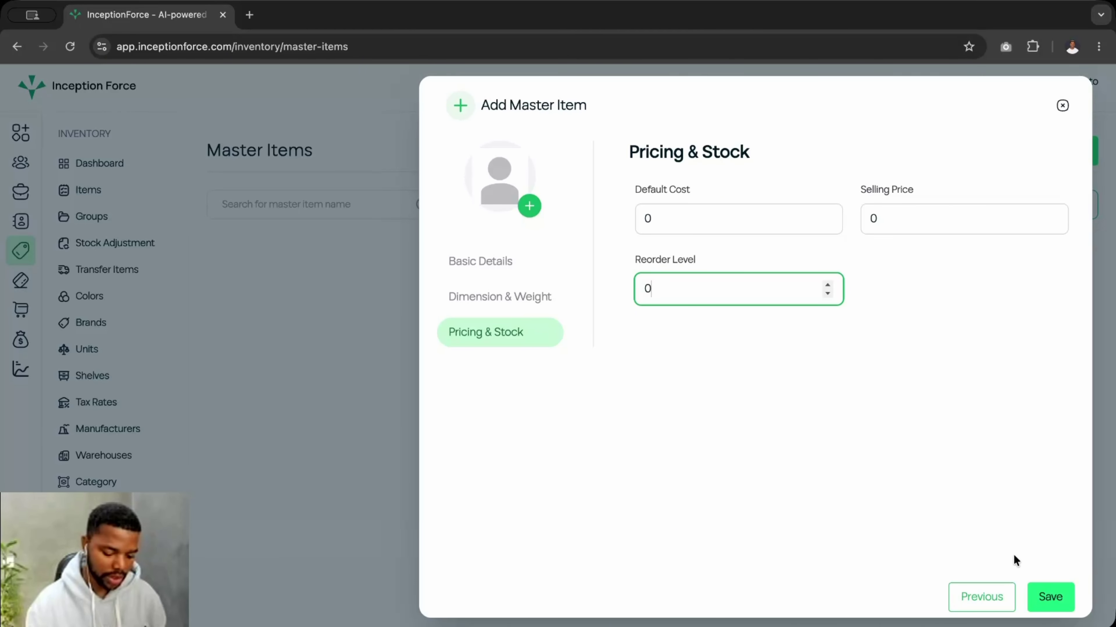
click(1037, 596)
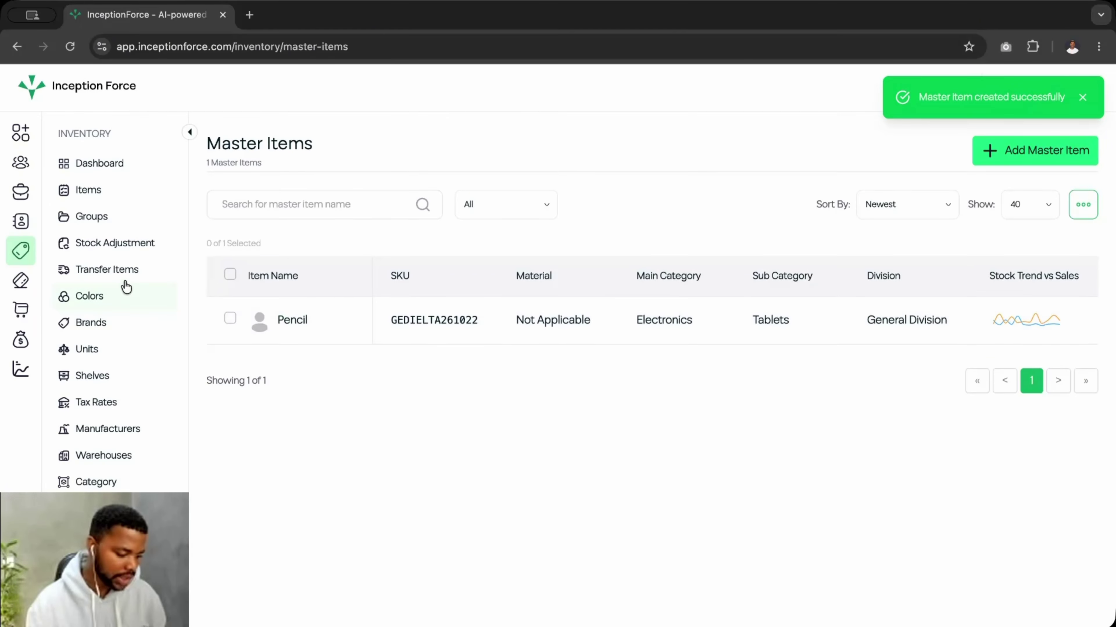
click(95, 191)
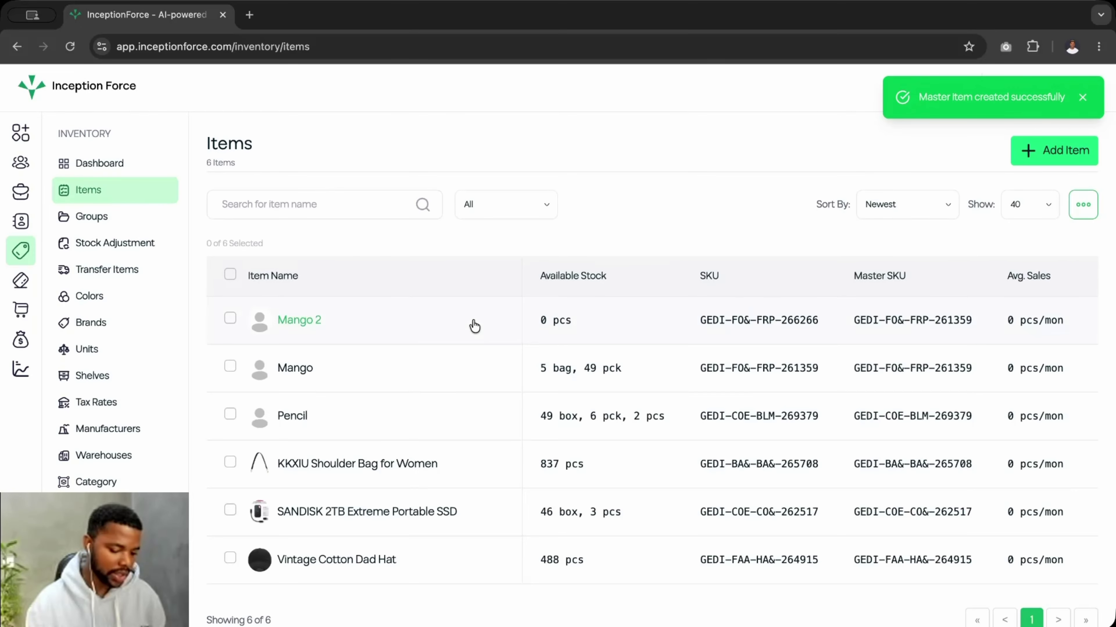
- Start a new item based on the Pencil master item and review its form fields
click(1044, 148)
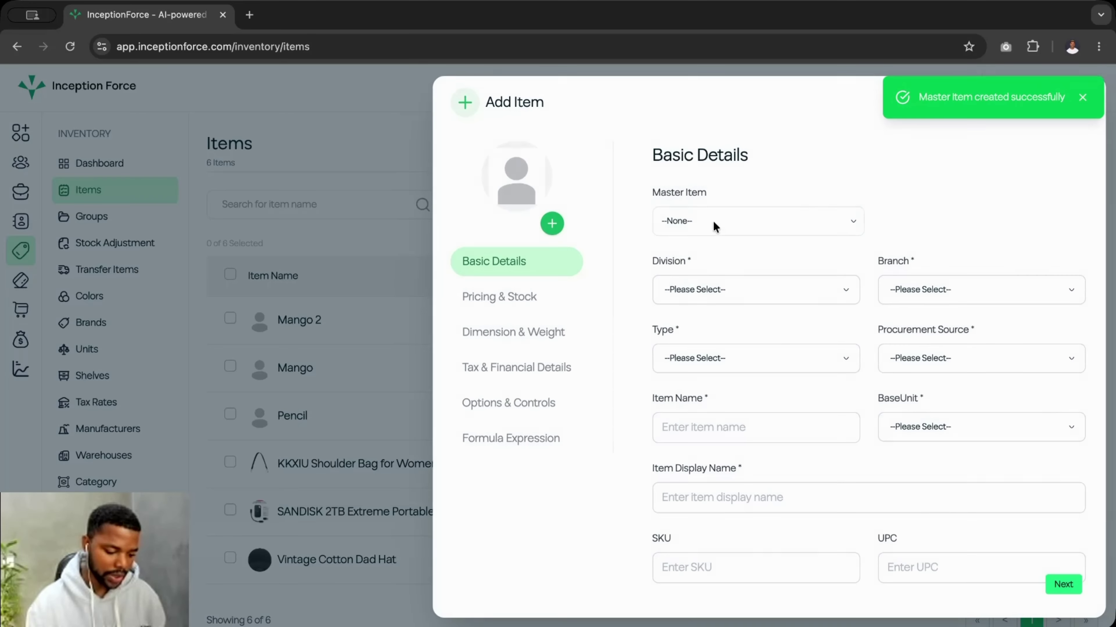
click(710, 221)
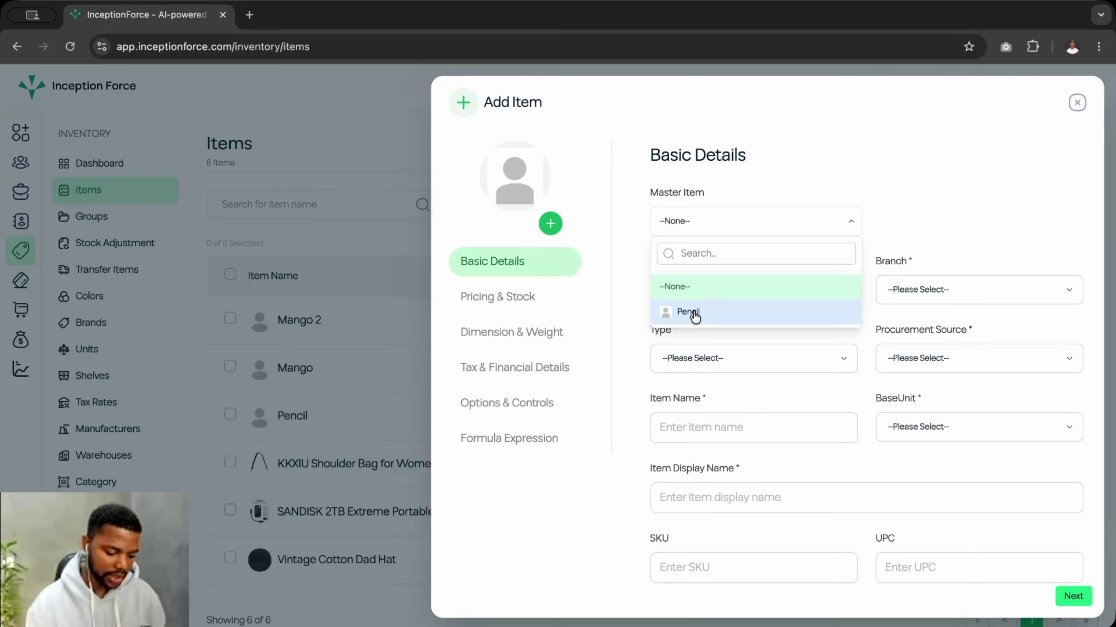
click(694, 311)
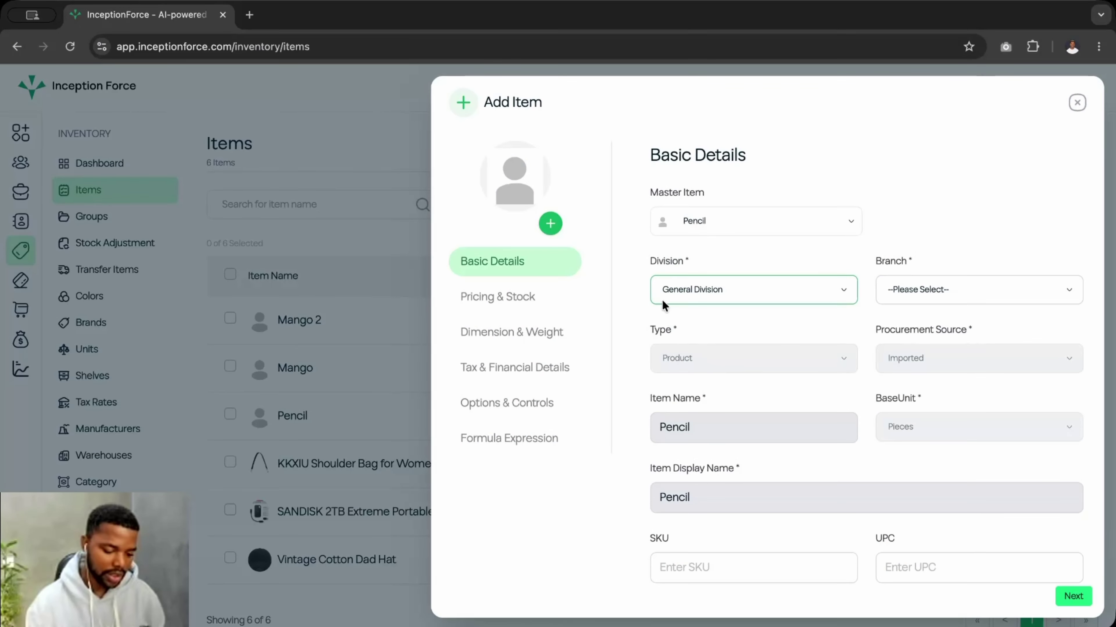
scroll(751, 444, down, 1)
scroll(751, 443, down, 1)
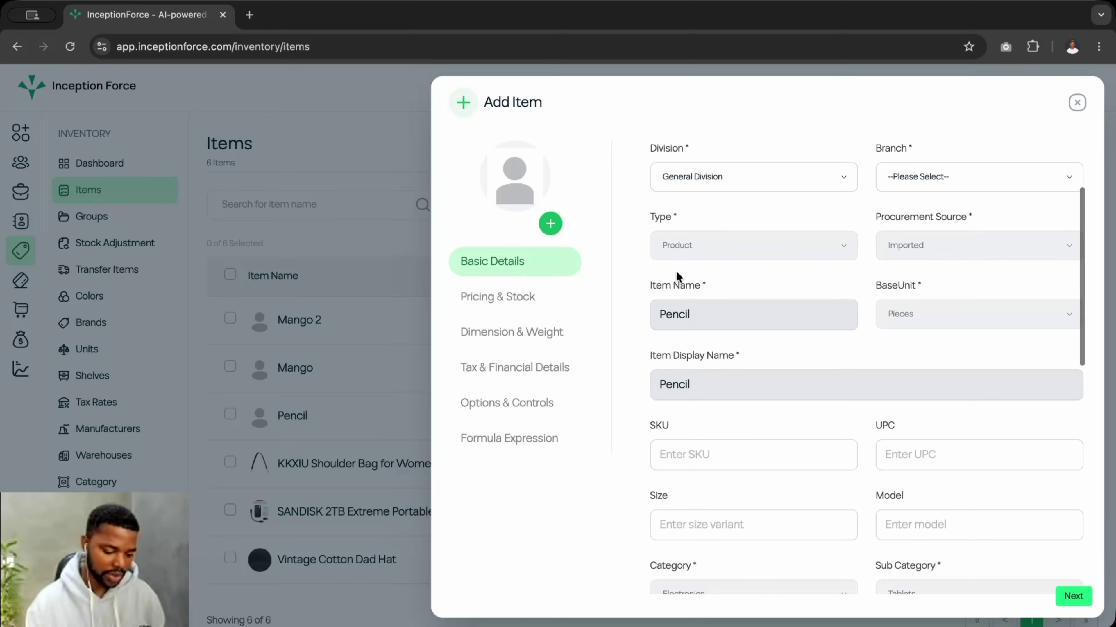
scroll(717, 392, down, 5)
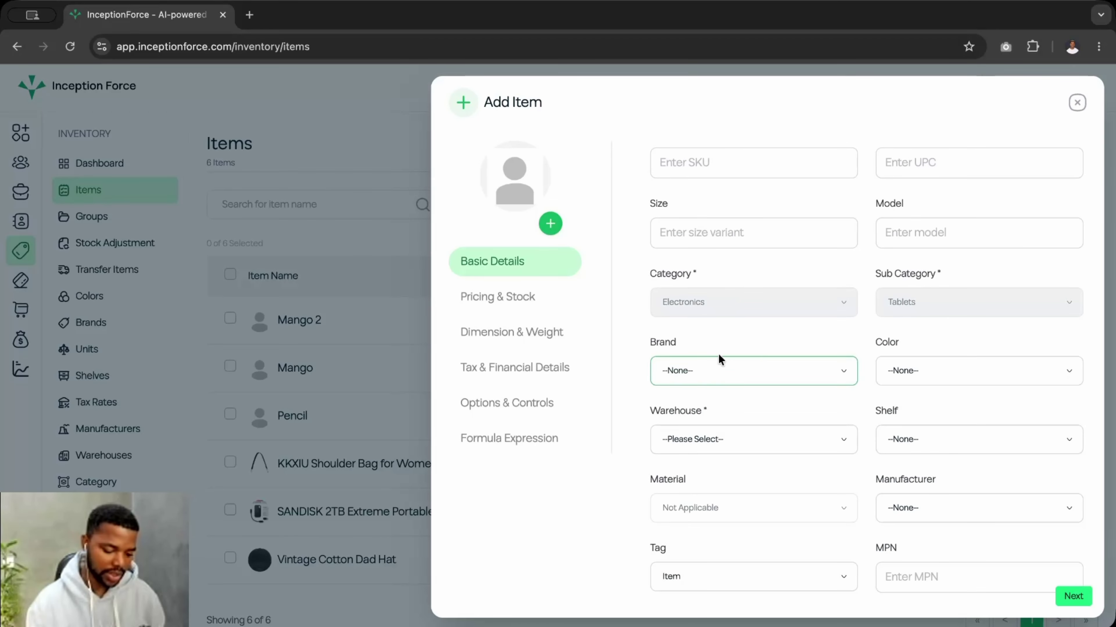
scroll(755, 364, down, 1)
scroll(755, 364, up, 2)
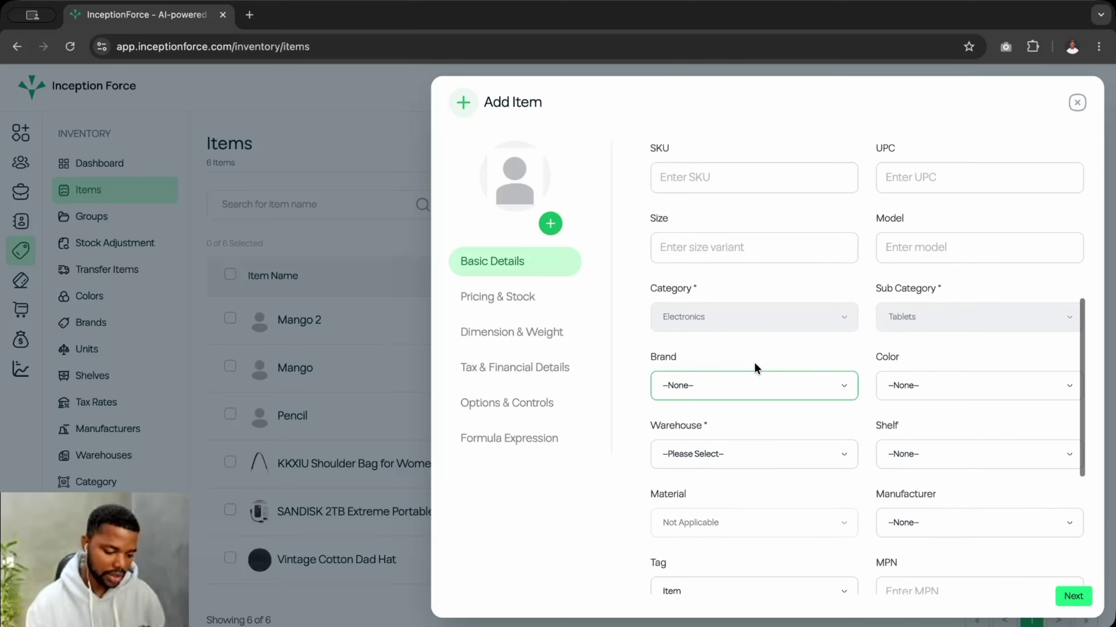
scroll(754, 364, down, 3)
scroll(754, 368, down, 1)
scroll(755, 369, up, 2)
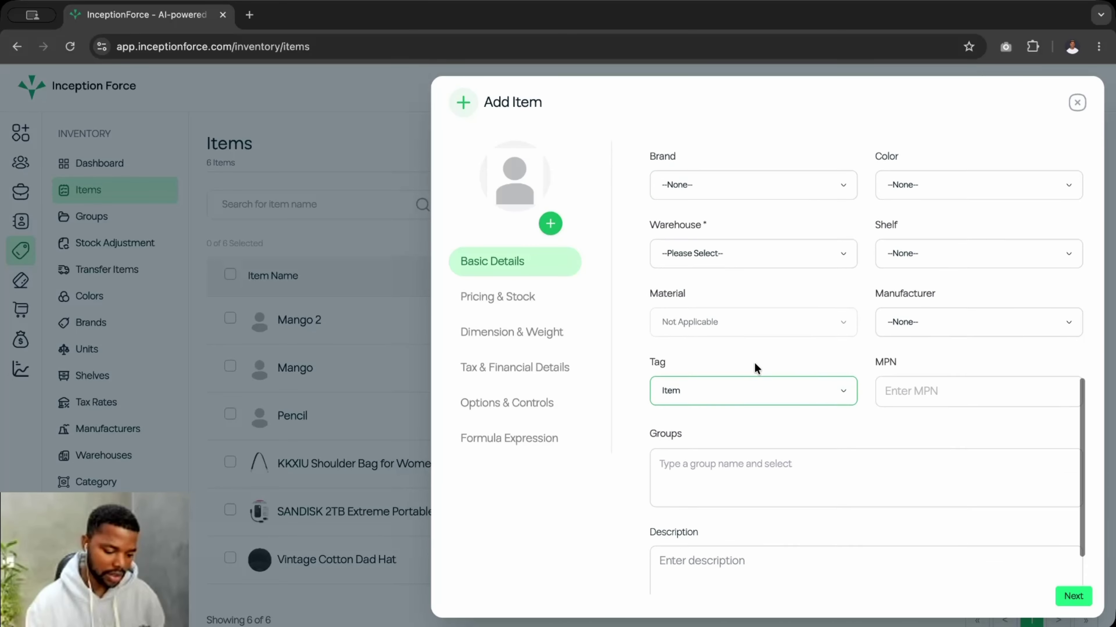
scroll(754, 364, down, 1)
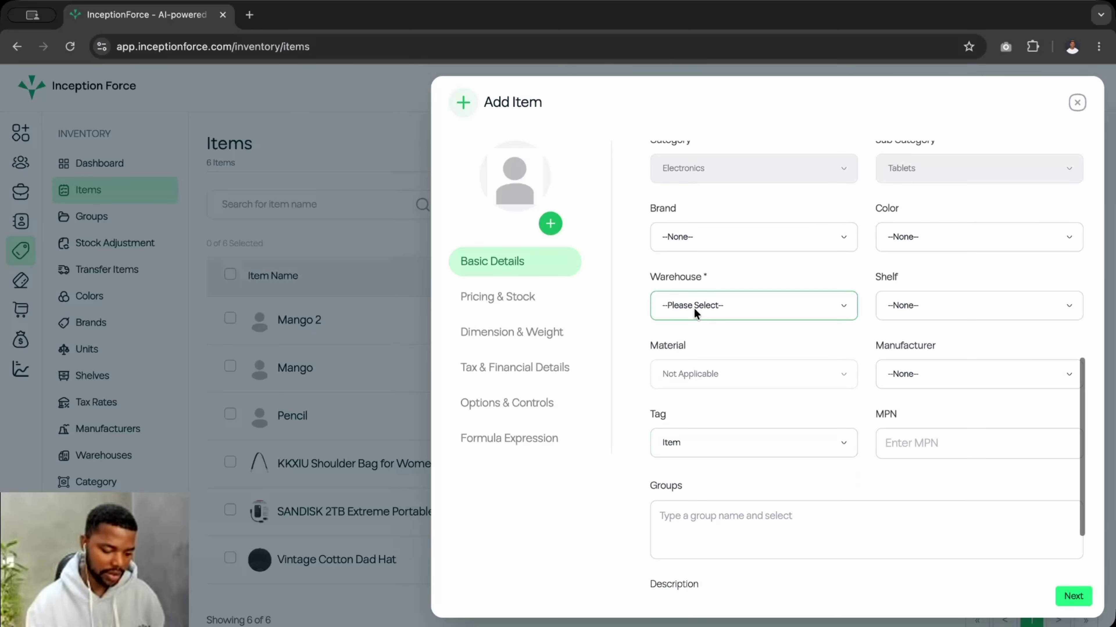
- Check the warehouse options without choosing one, discard the new item, and return to Master Items
click(693, 305)
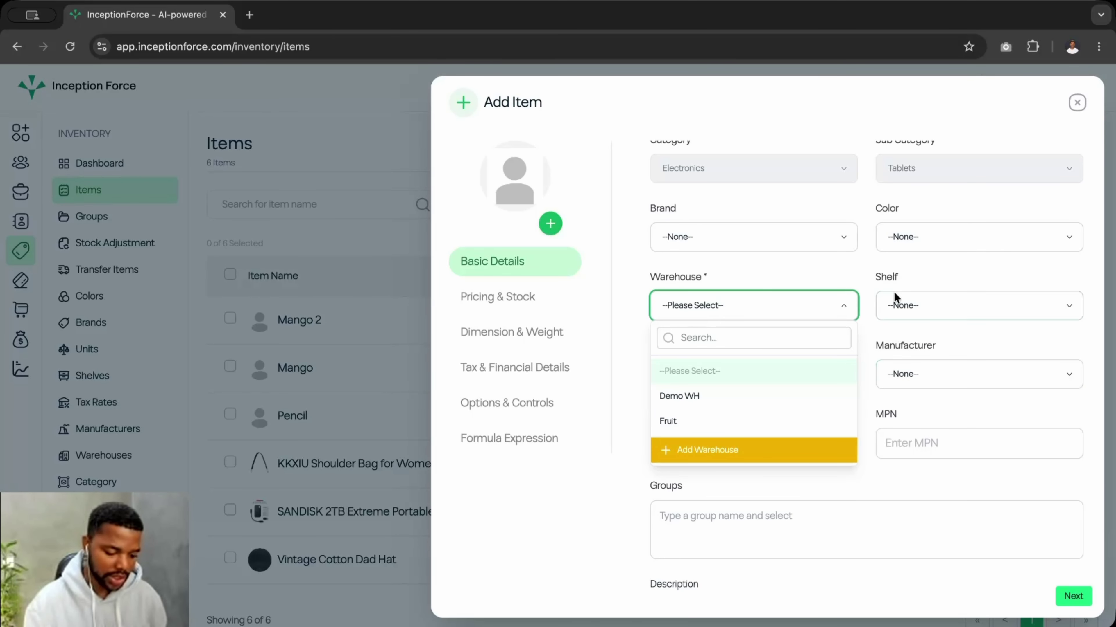
click(816, 266)
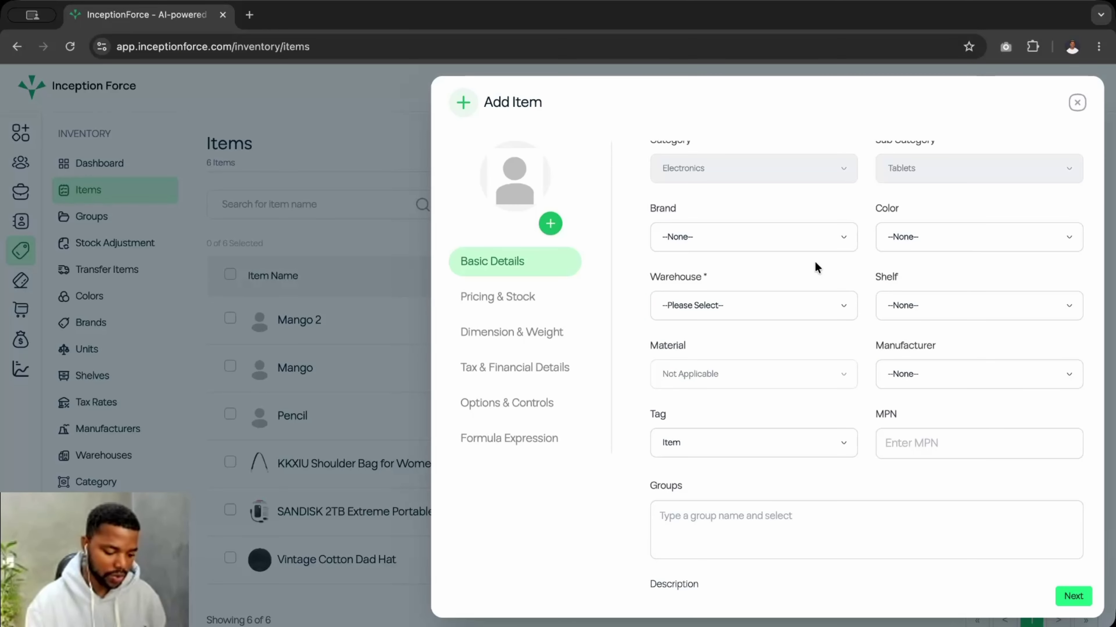
scroll(683, 372, down, 3)
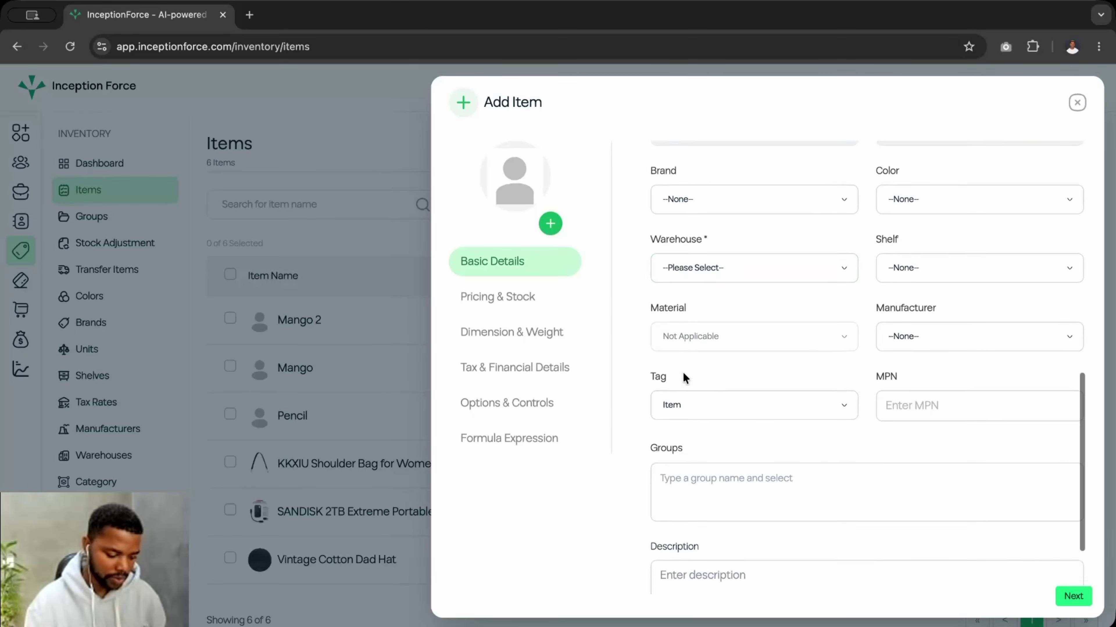
scroll(681, 371, up, 3)
click(1077, 102)
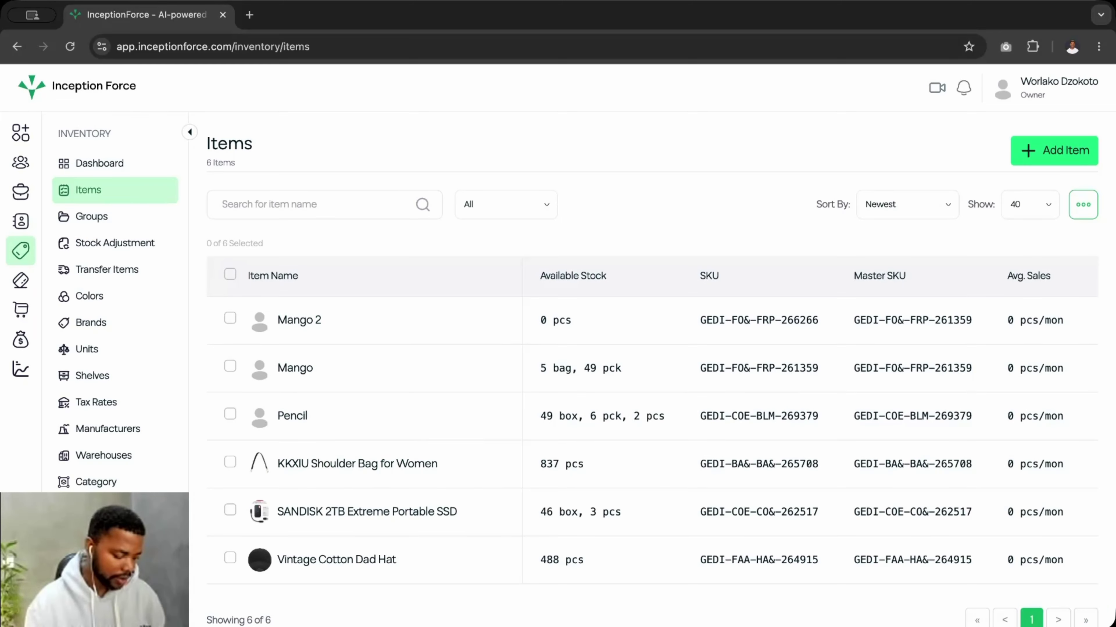
click(101, 509)
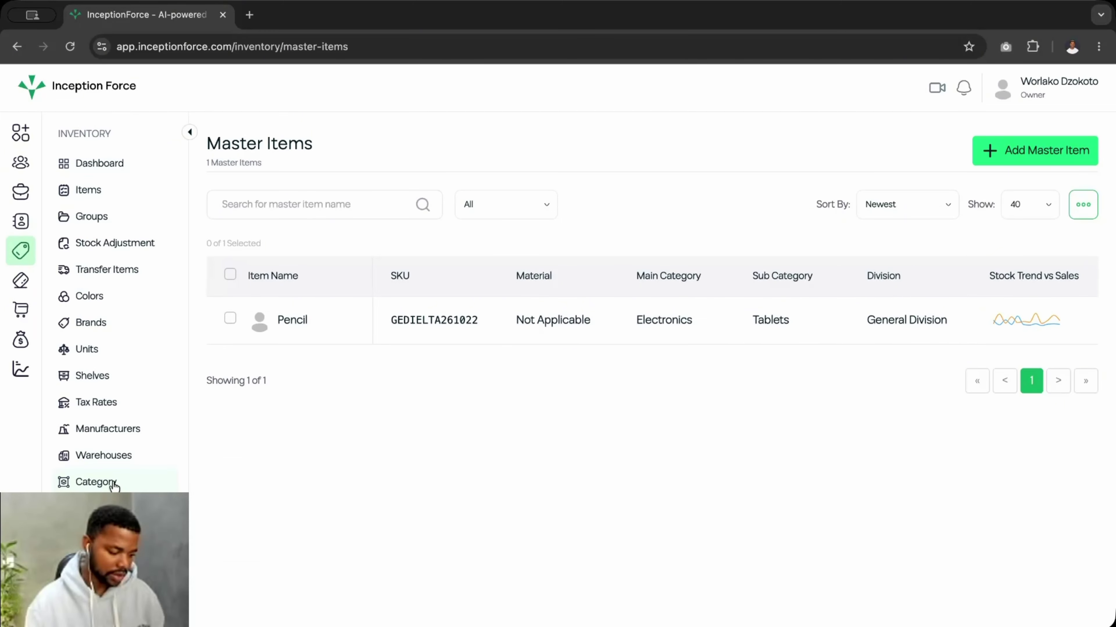